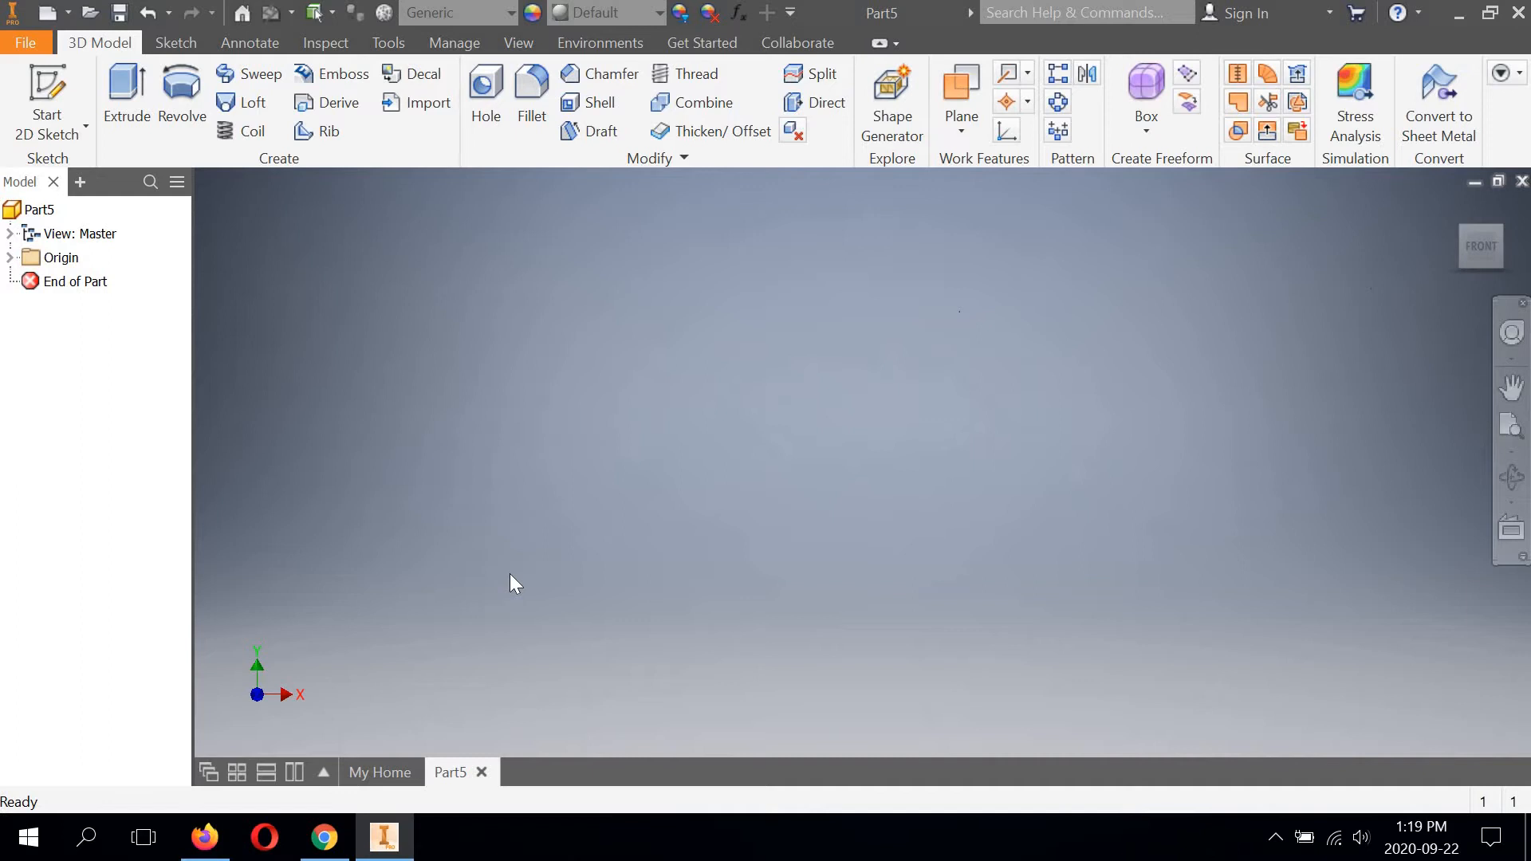
Start a 2D sketch on the XY plane.
click(42, 130)
click(66, 175)
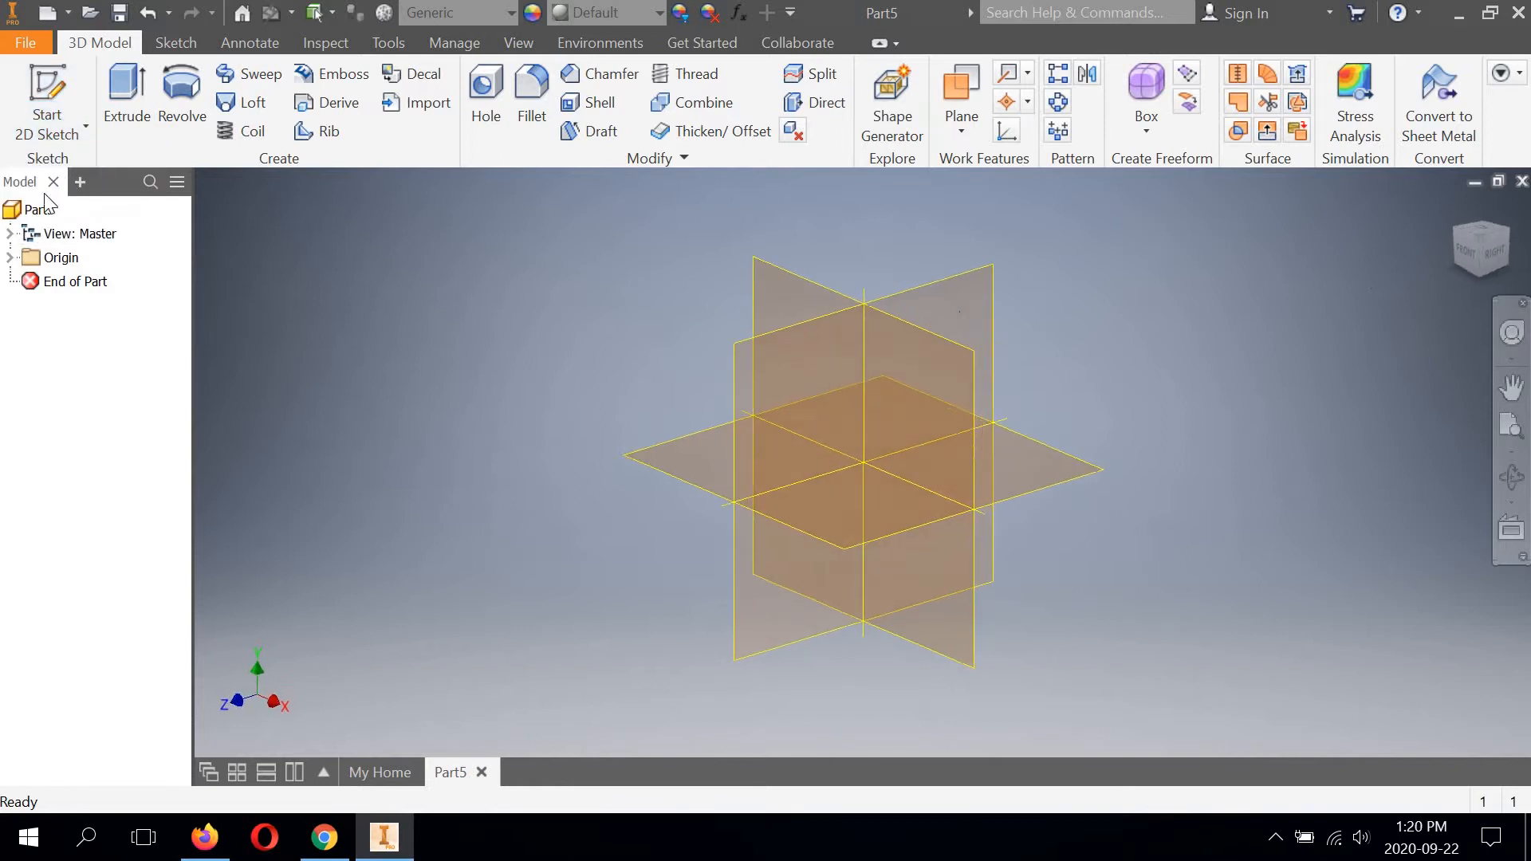
click(821, 292)
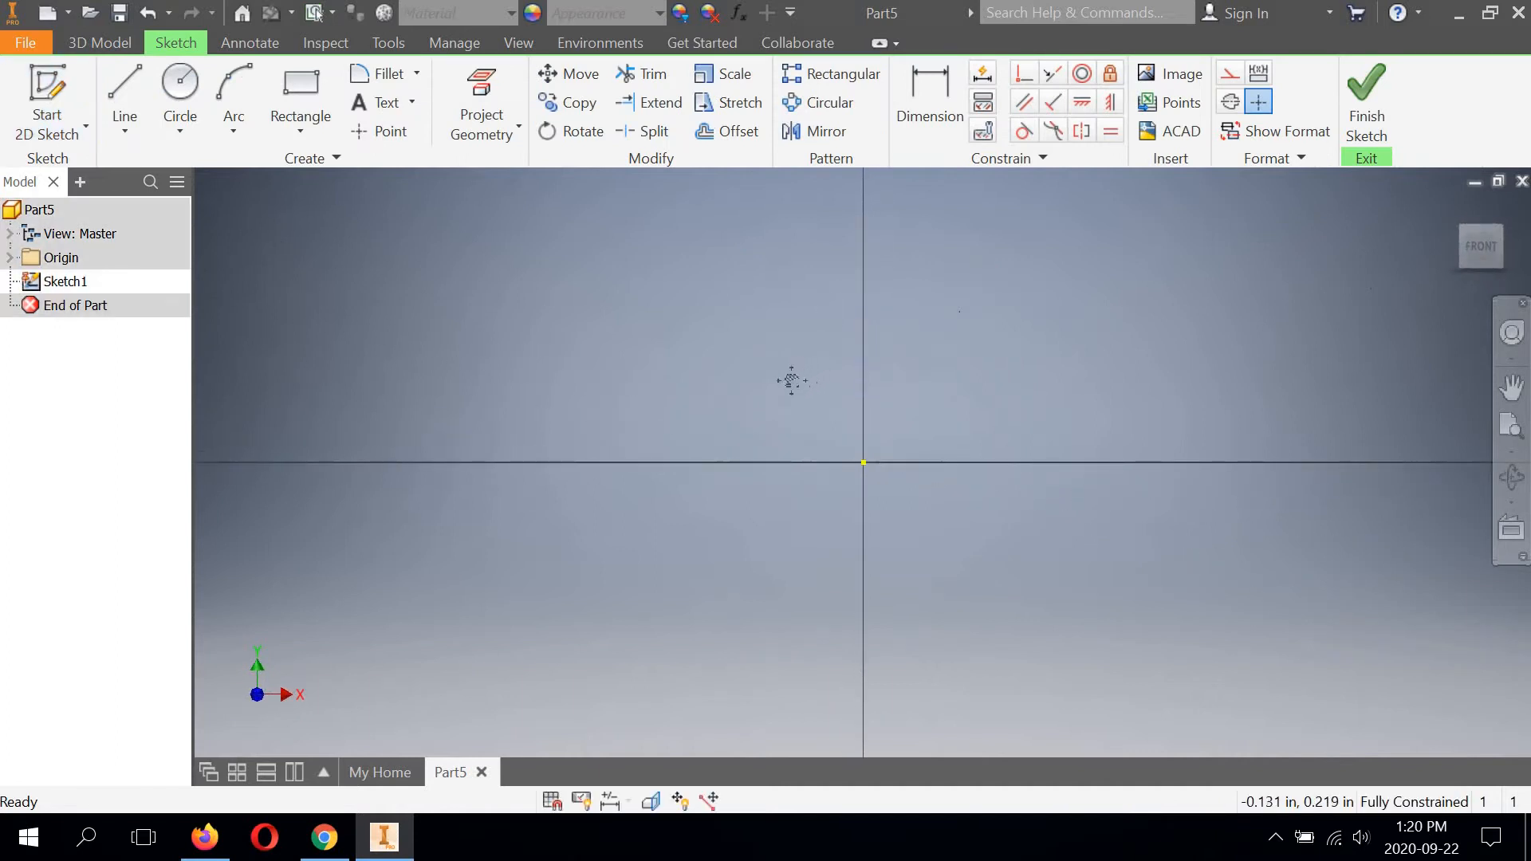
Draw a horizontal line about 0.51 in long leftward from the origin, continued by a line about 1.43 in long slanting up and left.
mouse_move(786, 379)
middle_down()
mouse_move(673, 441)
mouse_move(577, 543)
middle_up()
mouse_move(652, 472)
middle_down()
mouse_move(717, 380)
mouse_move(755, 256)
mouse_move(791, 372)
mouse_move(731, 263)
mouse_move(693, 271)
mouse_move(547, 471)
mouse_move(721, 471)
mouse_move(840, 520)
mouse_move(873, 503)
middle_up()
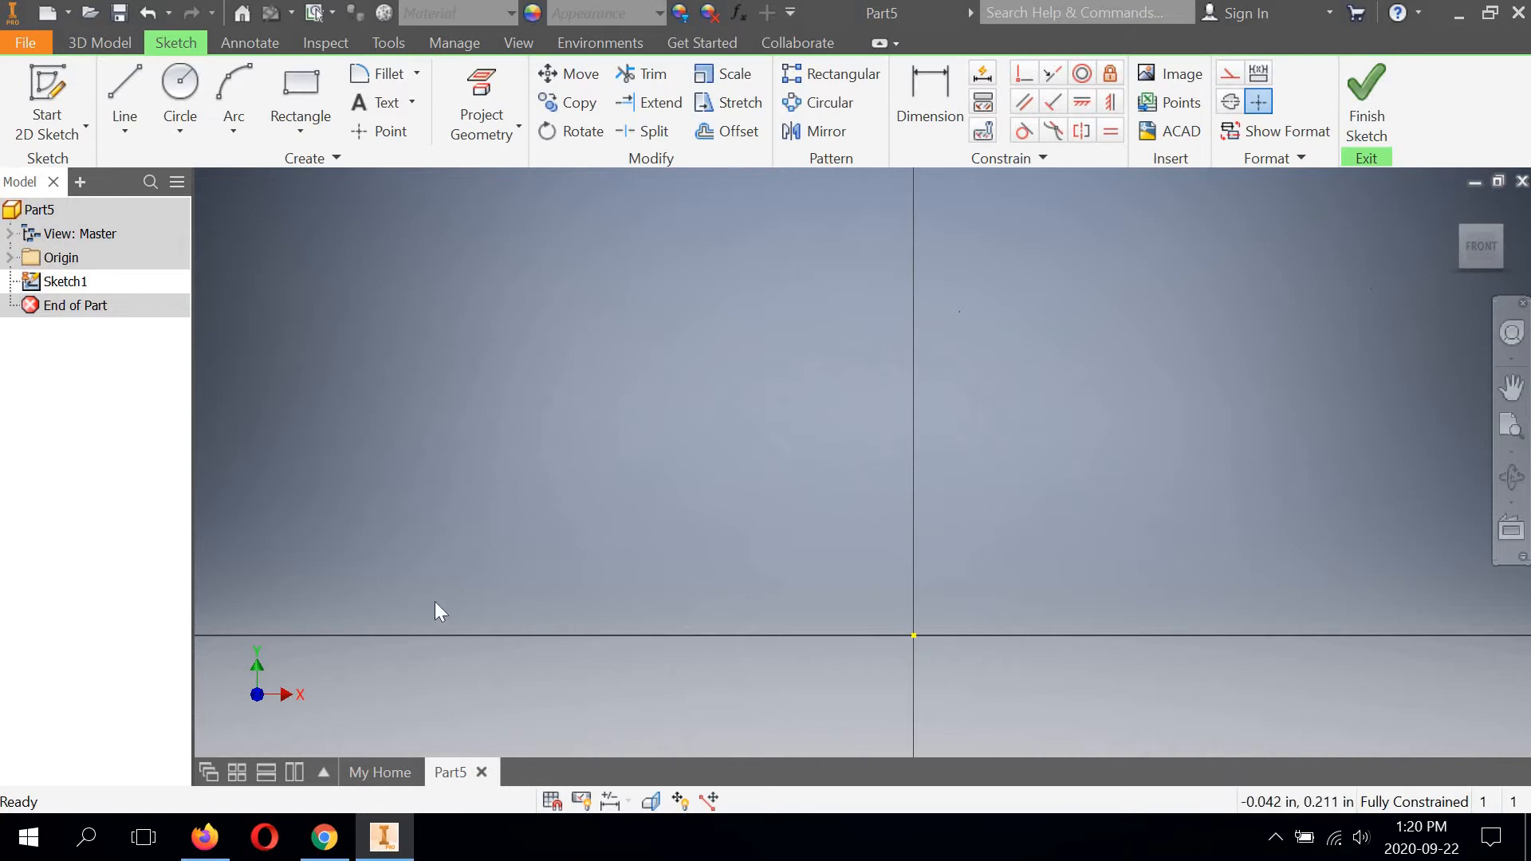
click(126, 78)
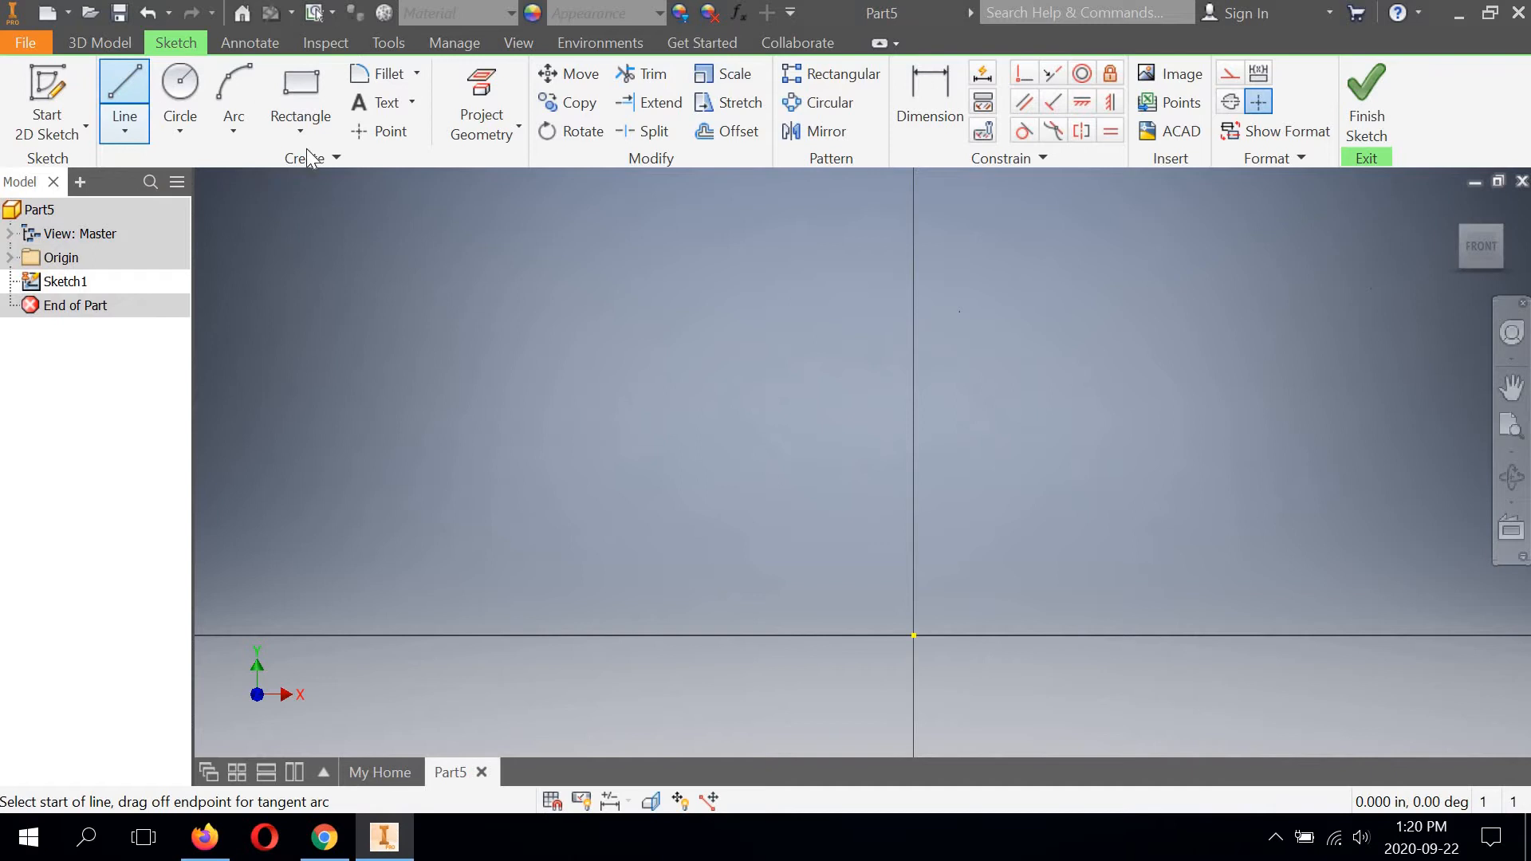
click(915, 635)
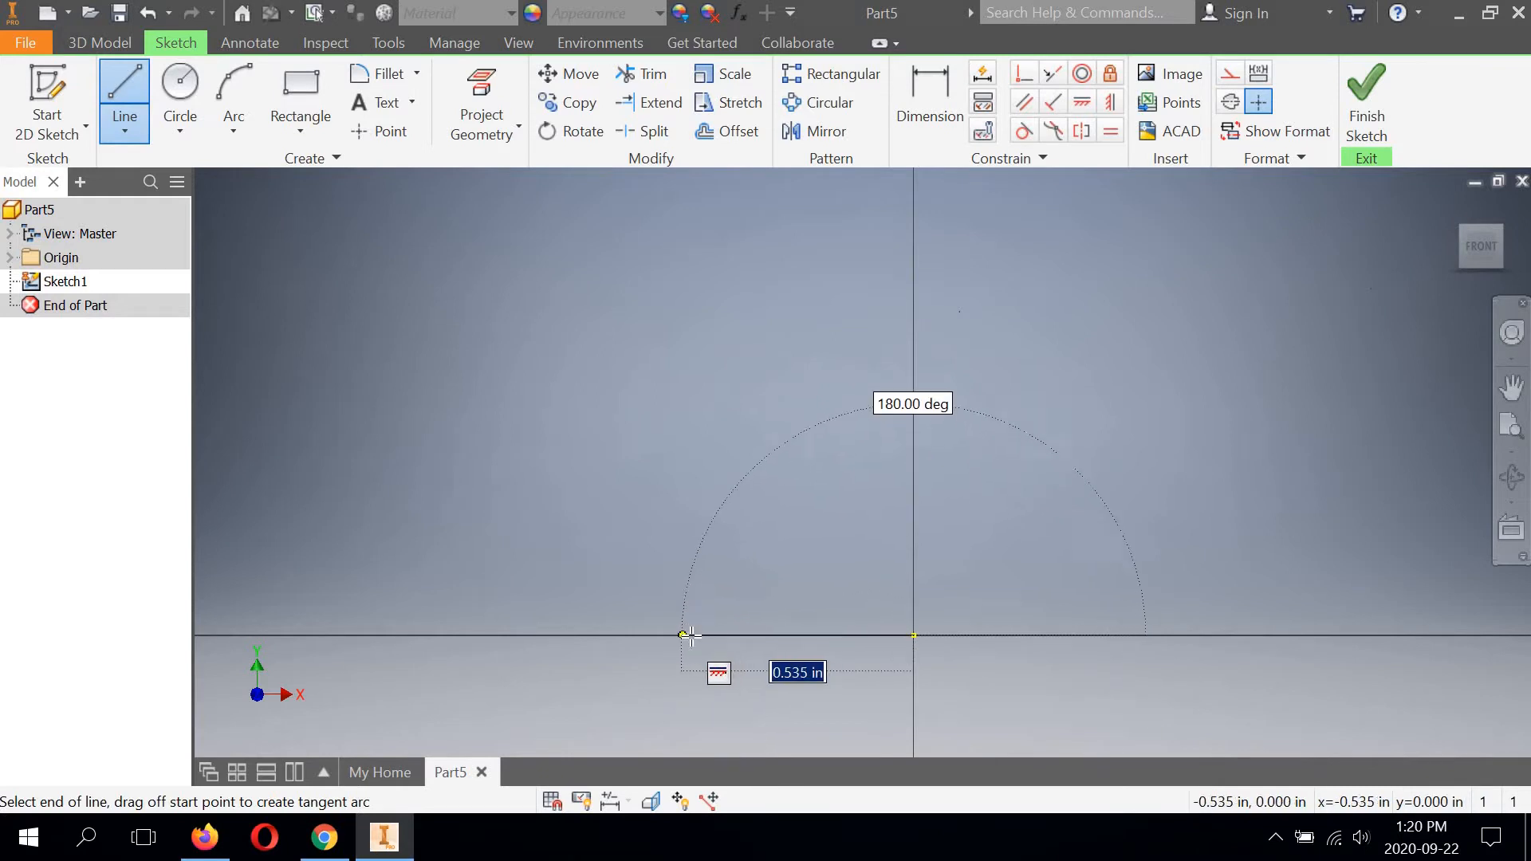
click(692, 635)
scroll(649, 547, up, 3)
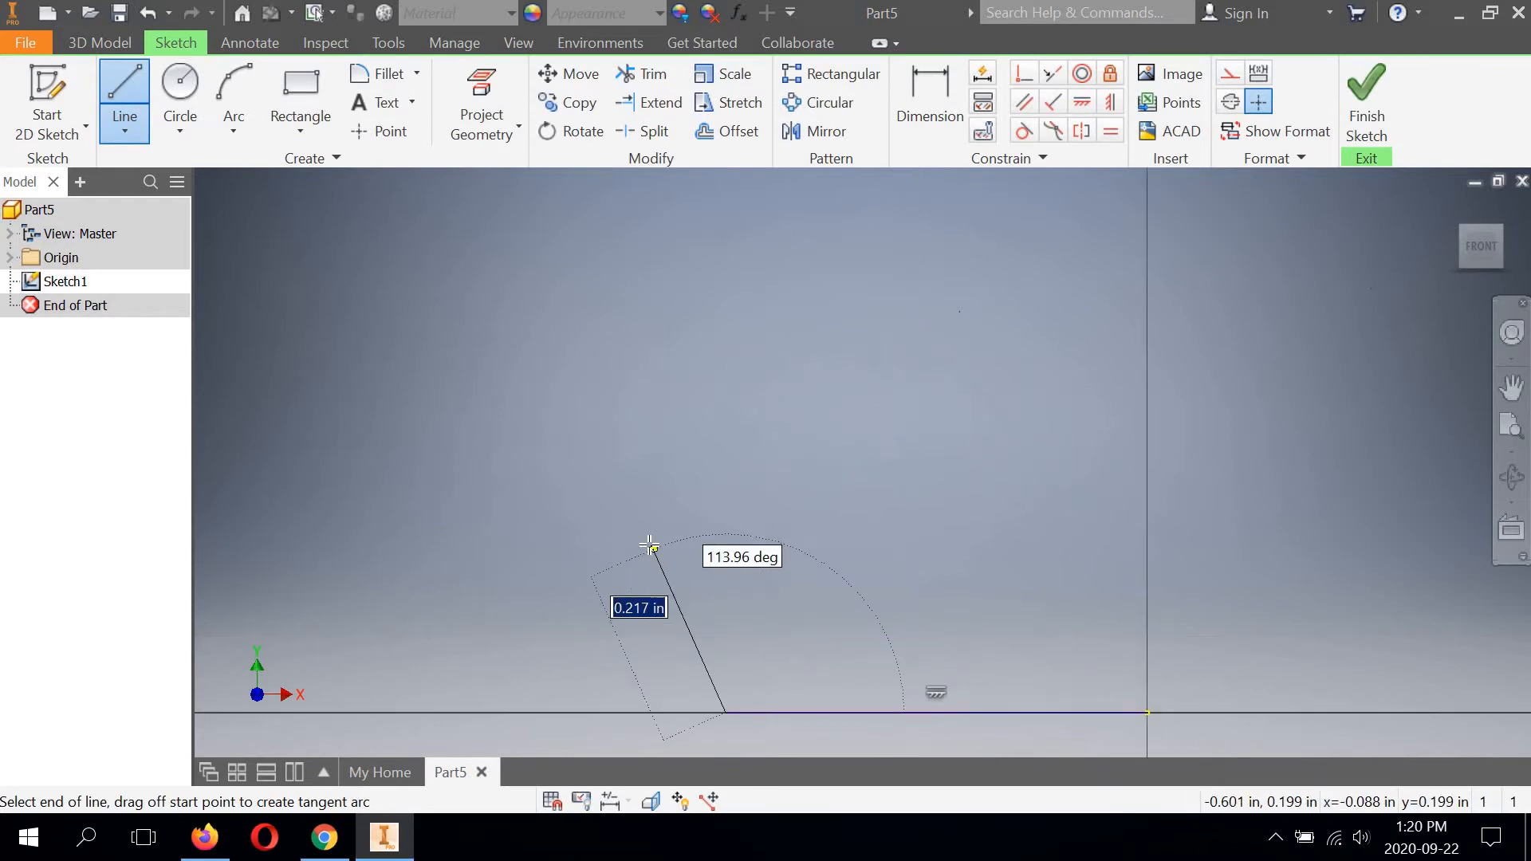
scroll(649, 547, down, 5)
middle_drag(650, 544, 821, 559)
scroll(821, 558, down, 2)
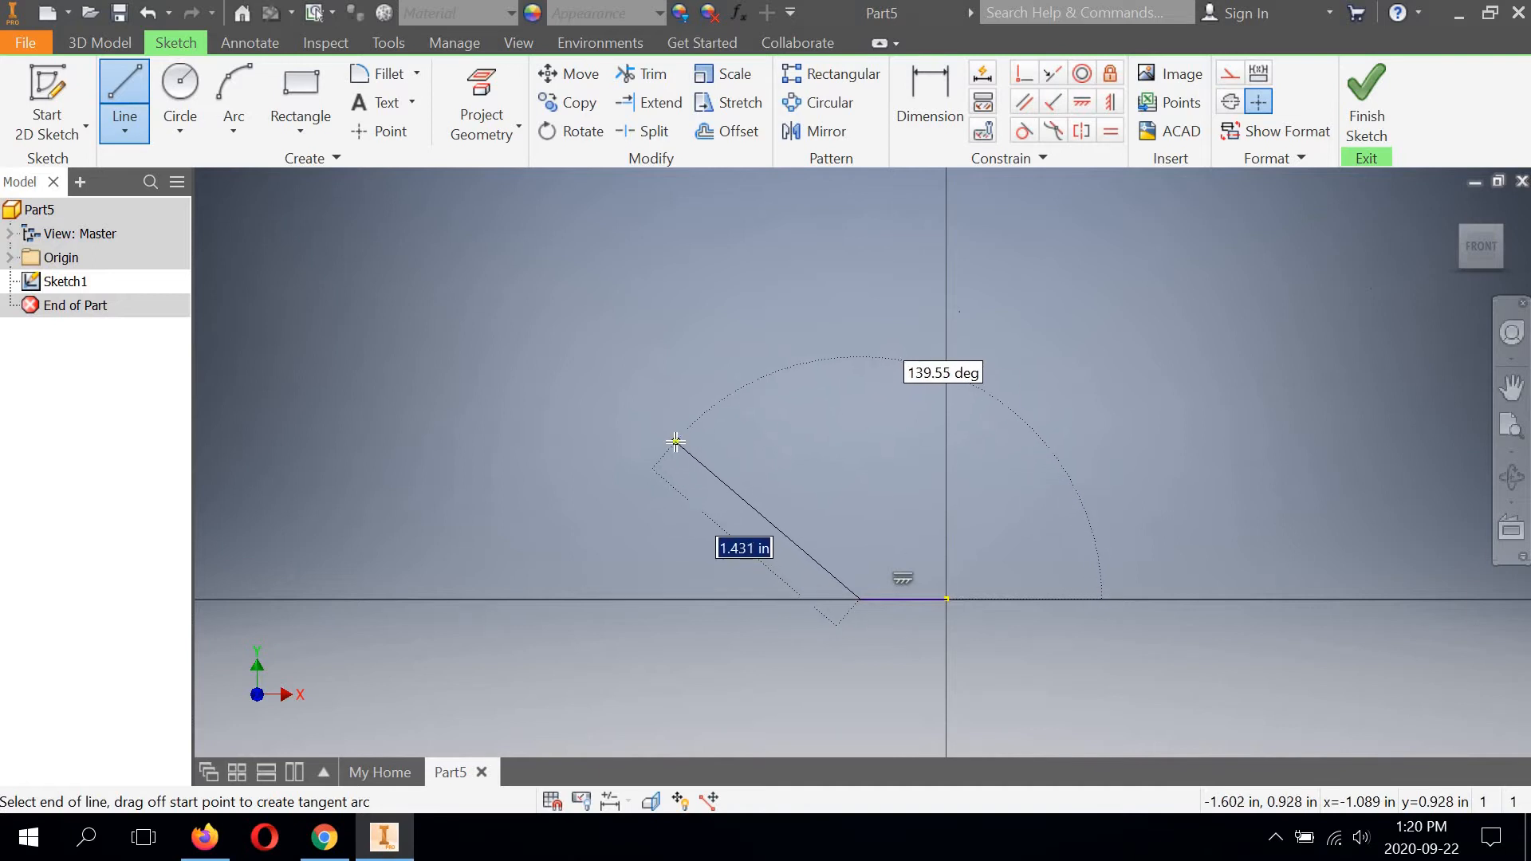
click(676, 441)
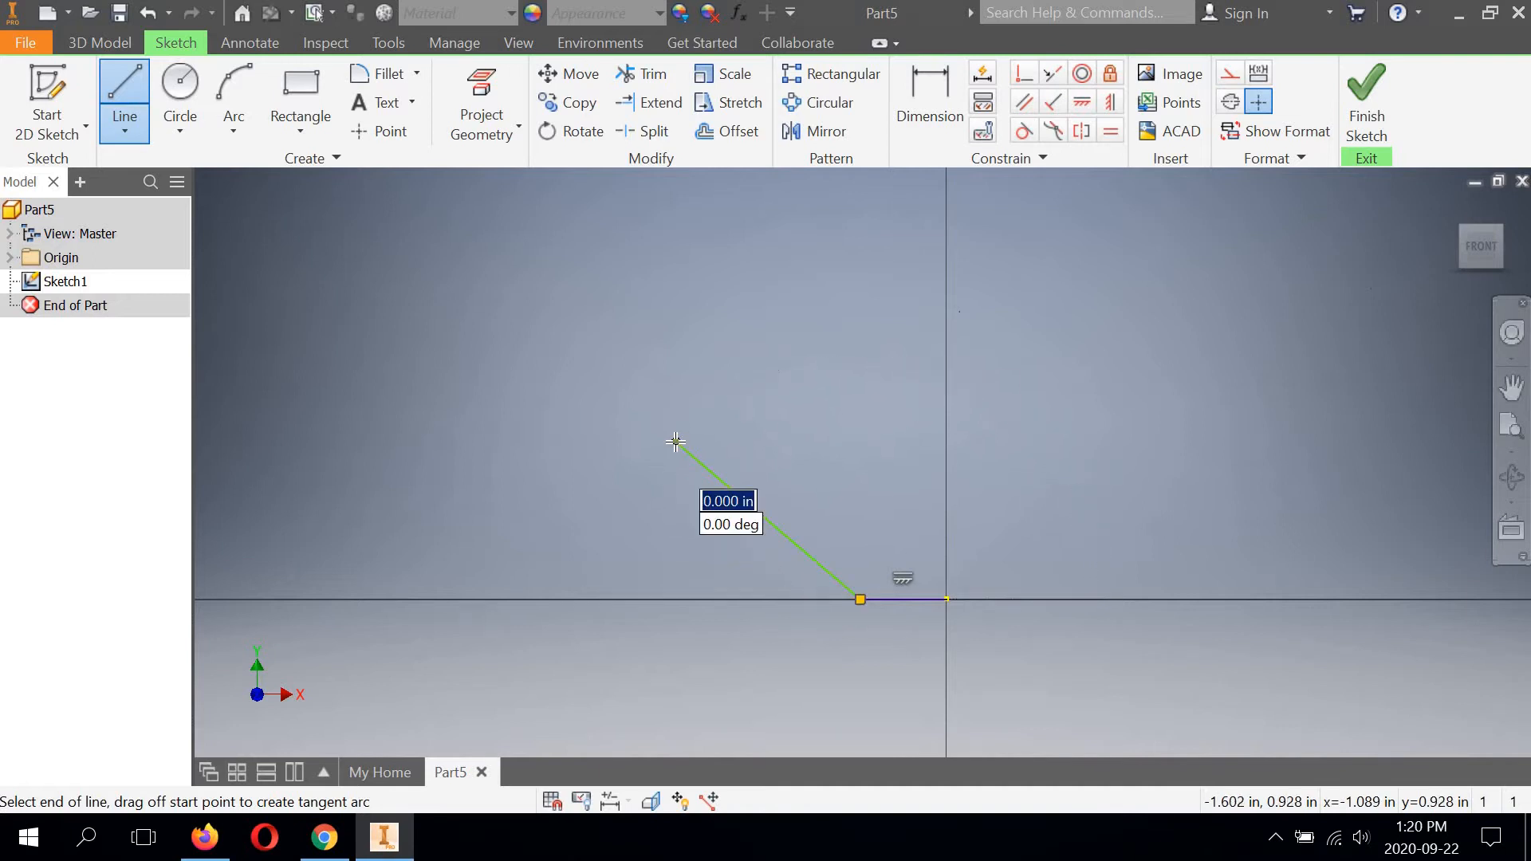
Continue the profile with a vertical line up, a perpendicular line about 0.40 in right, and a line about 0.64 in down.
click(677, 316)
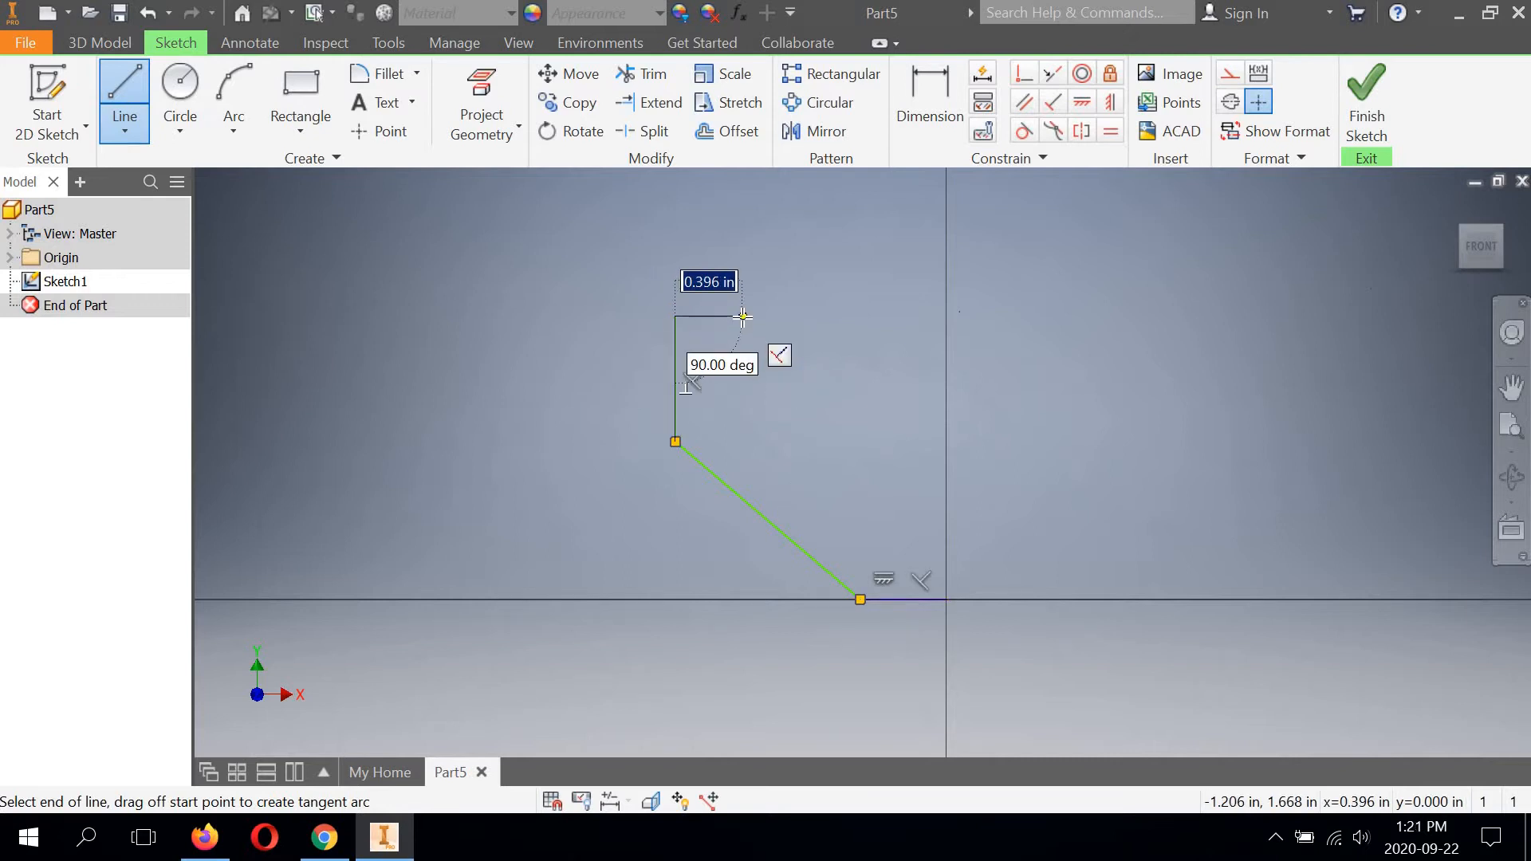
click(742, 317)
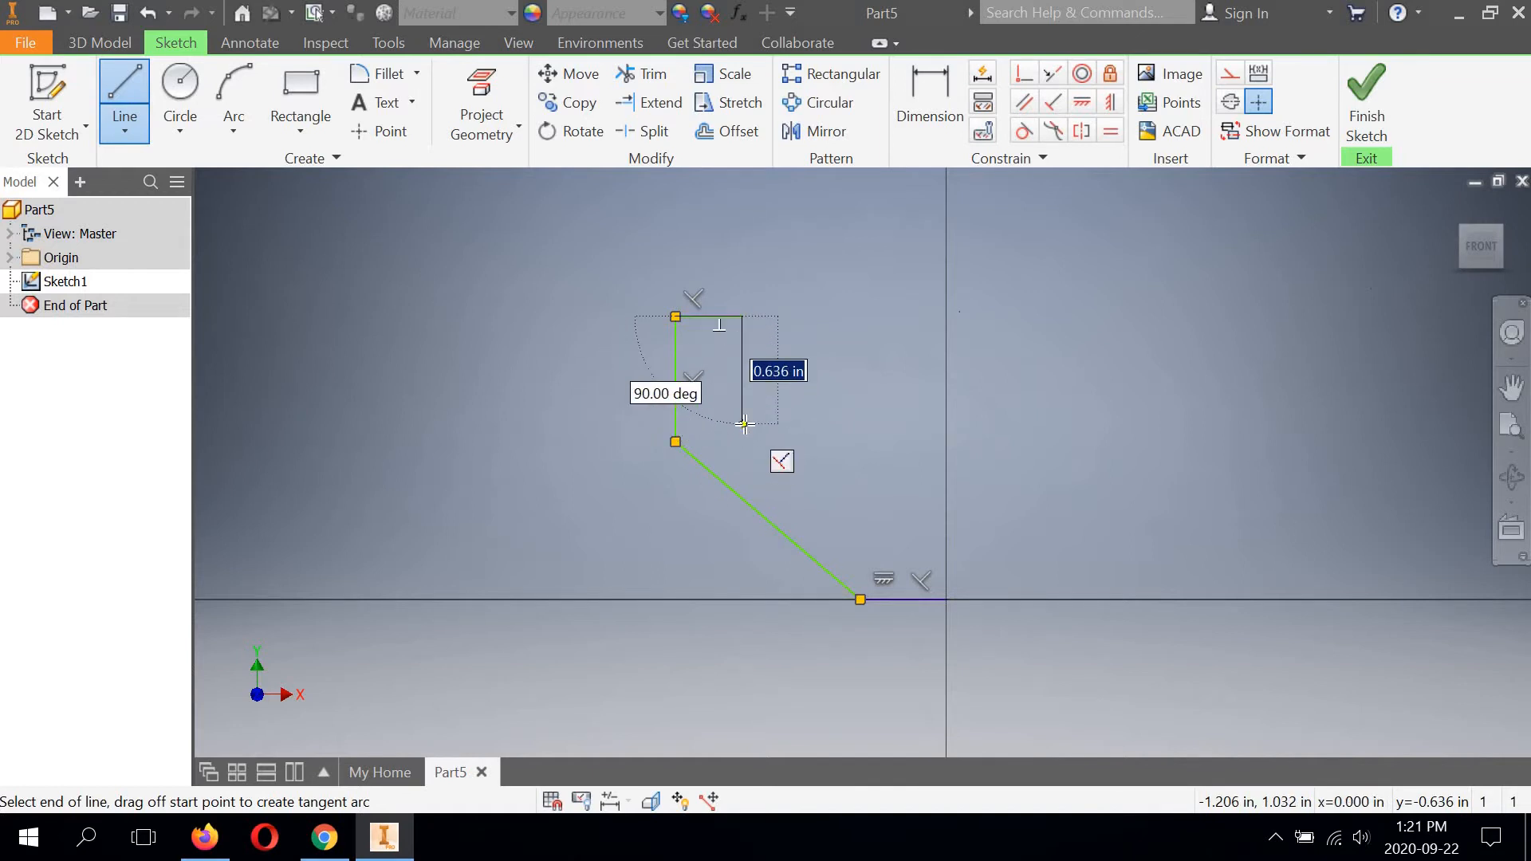
click(743, 424)
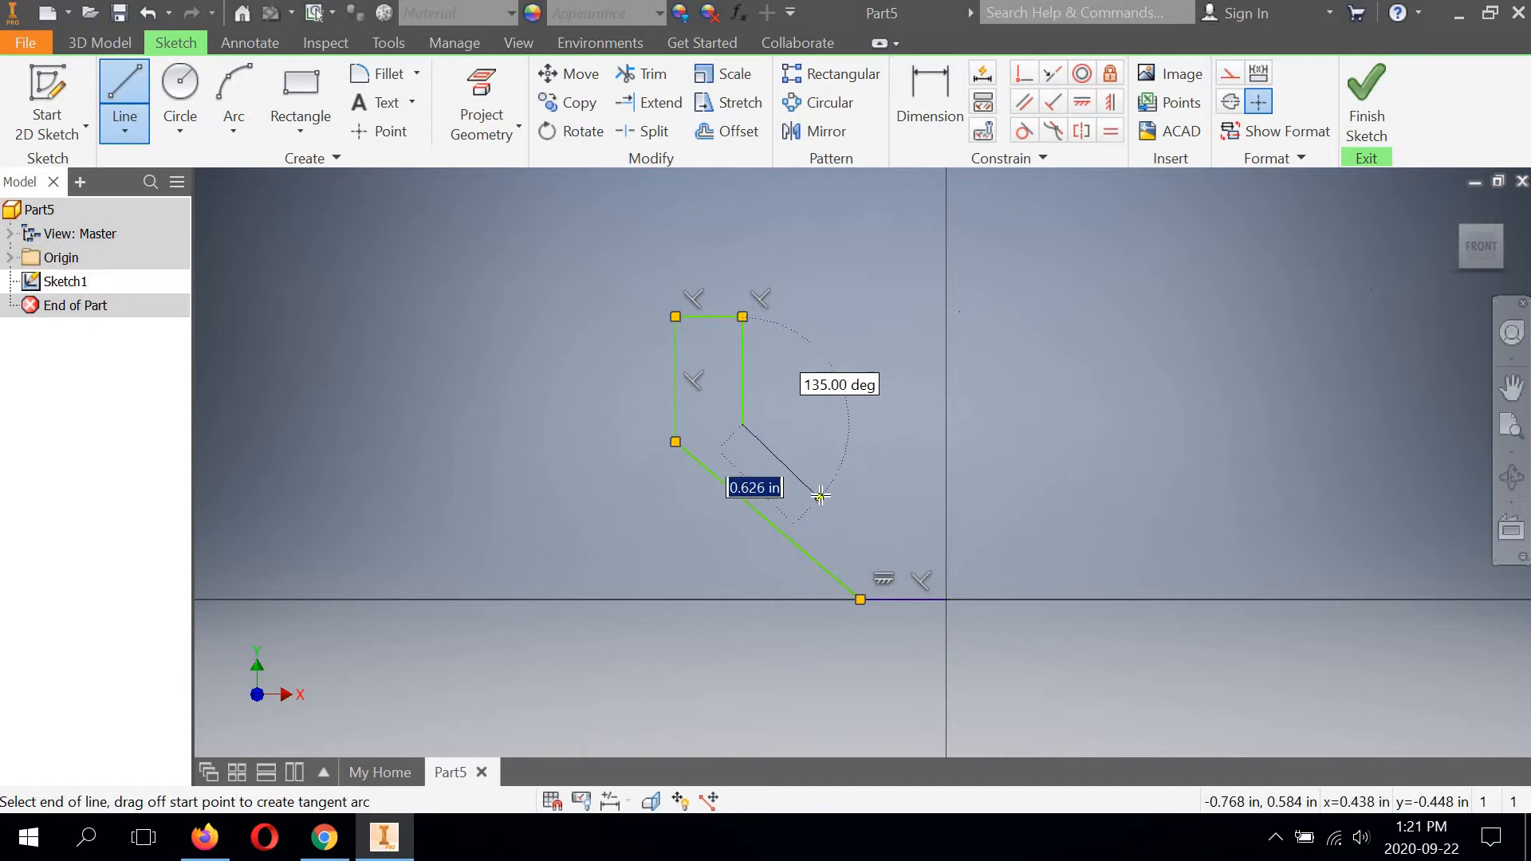
Close the profile with a slanted line parallel to the first, a horizontal line about 0.39 in to the vertical axis, and a line down to the origin.
click(881, 543)
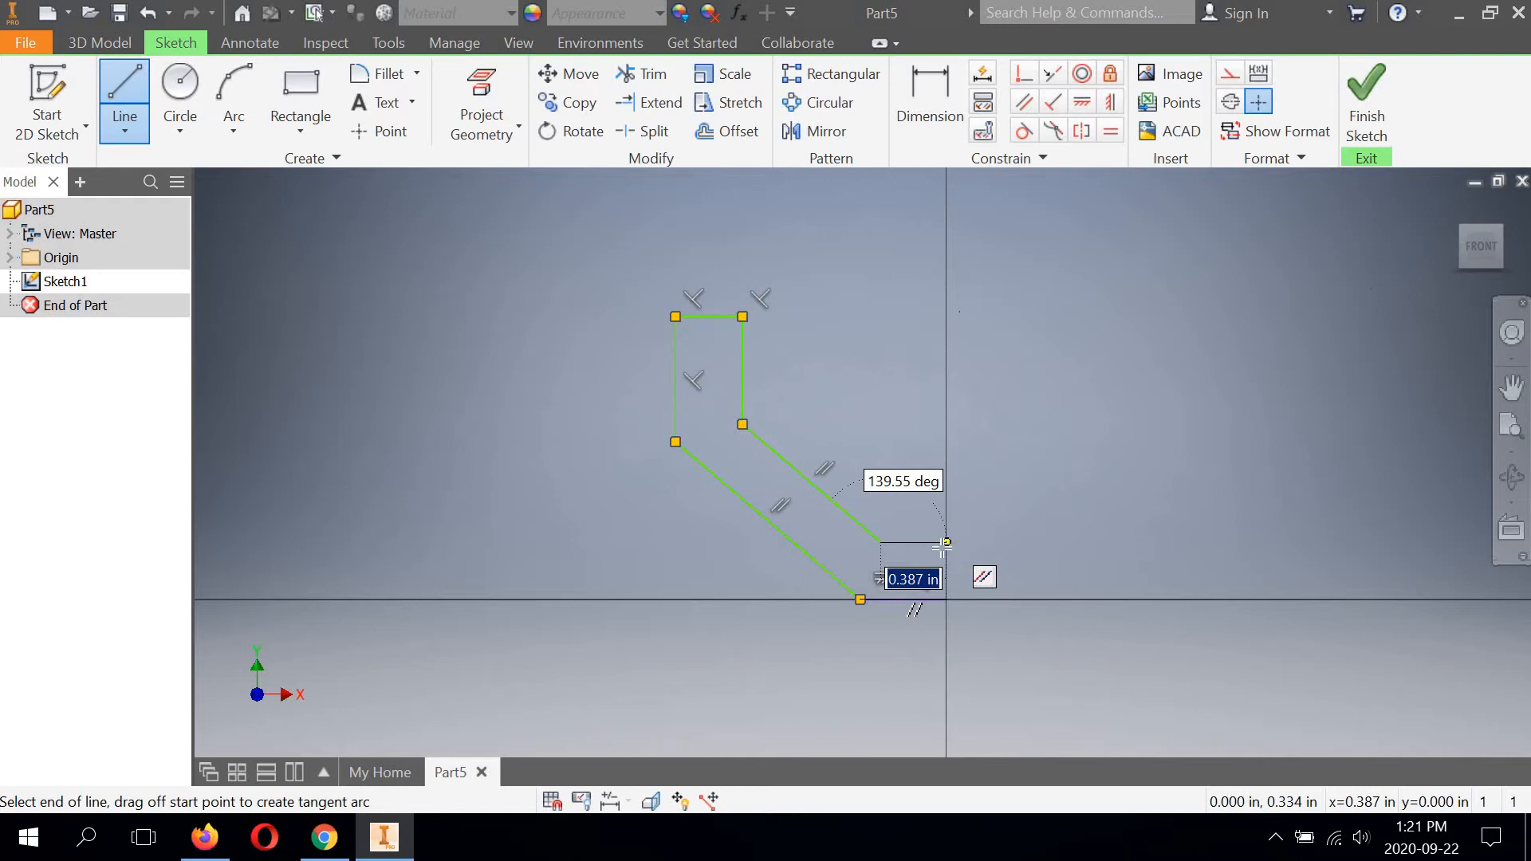
click(948, 542)
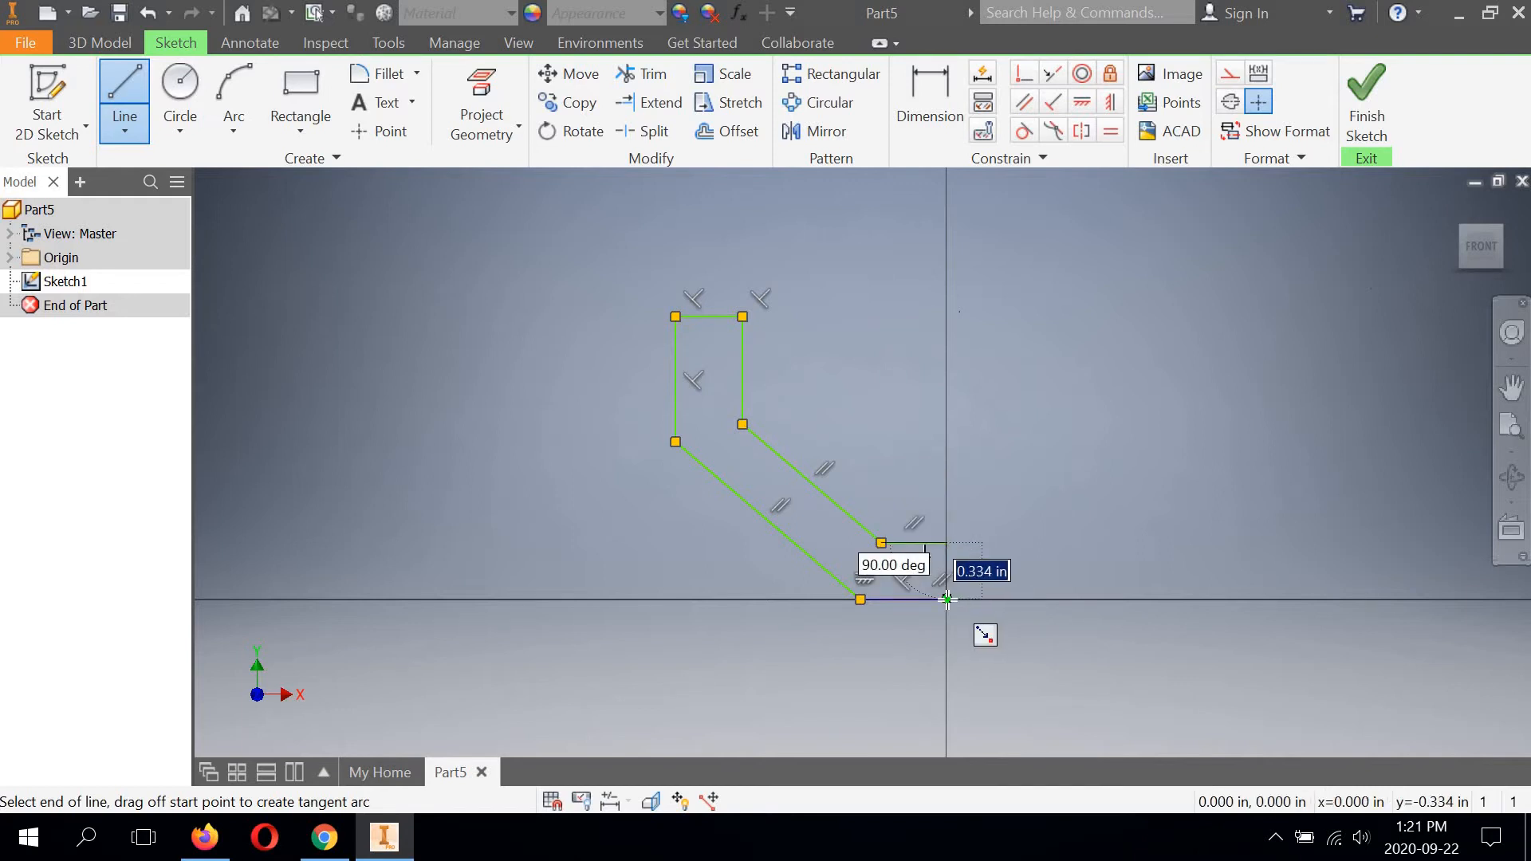
click(948, 600)
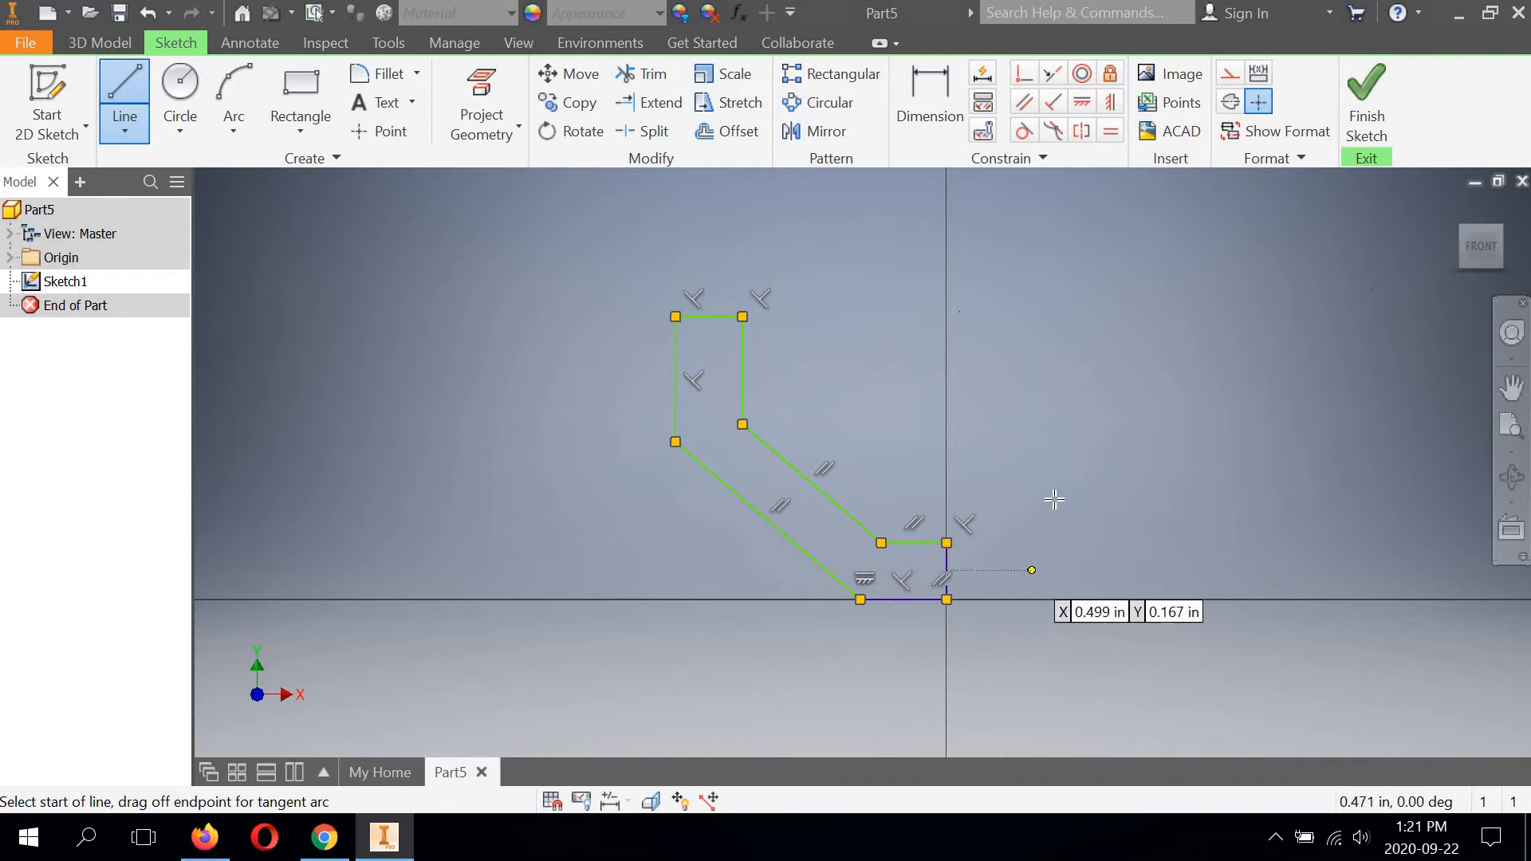
right_click(1081, 429)
click(1154, 430)
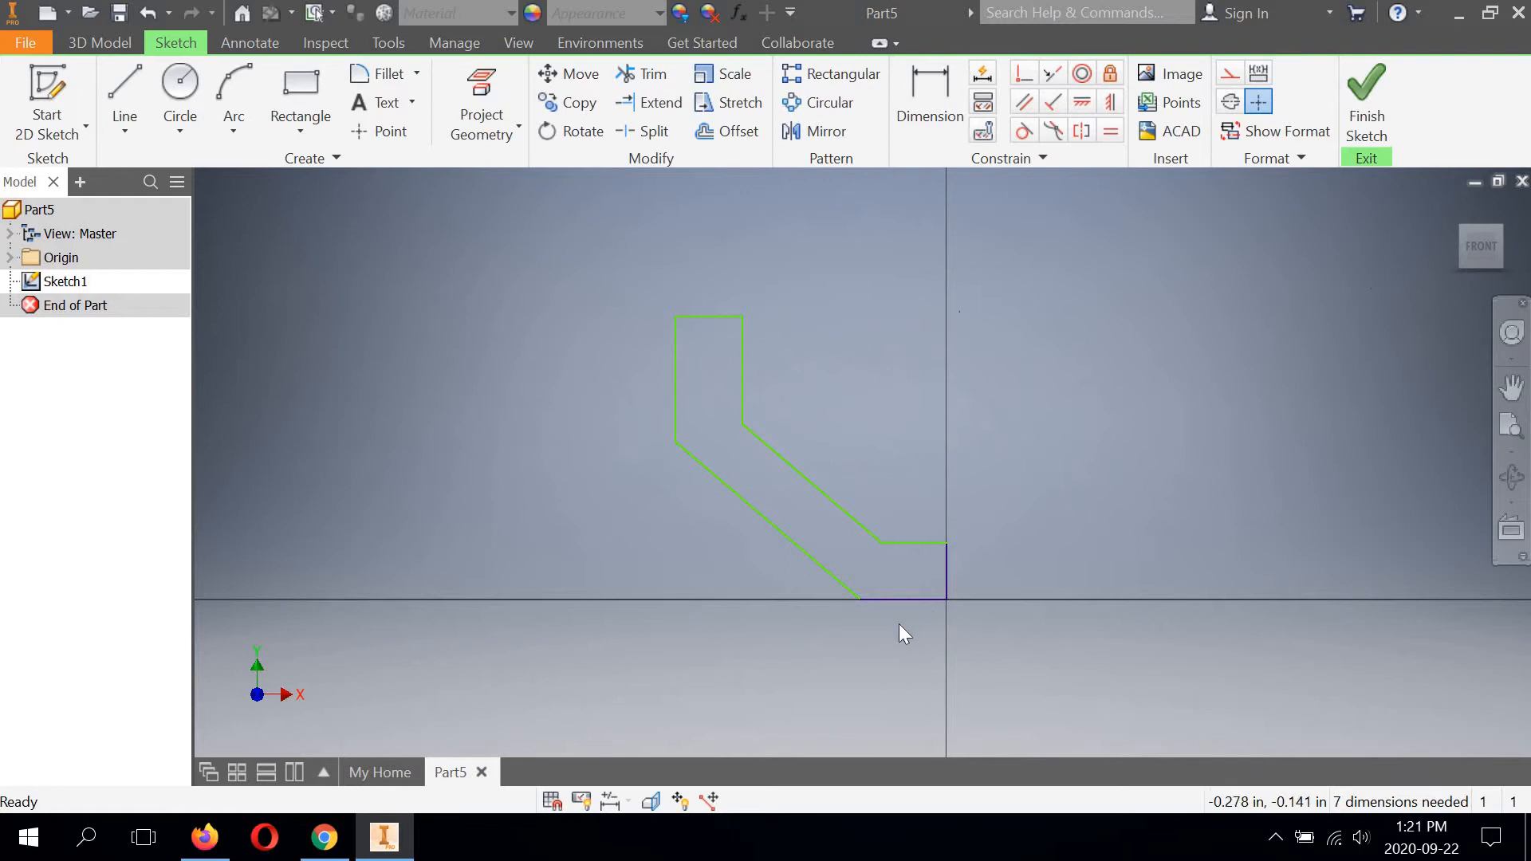
Examine the closed profile's edges and its corner at the origin to see which lines are constrained.
scroll(898, 624, down, 3)
scroll(898, 624, up, 2)
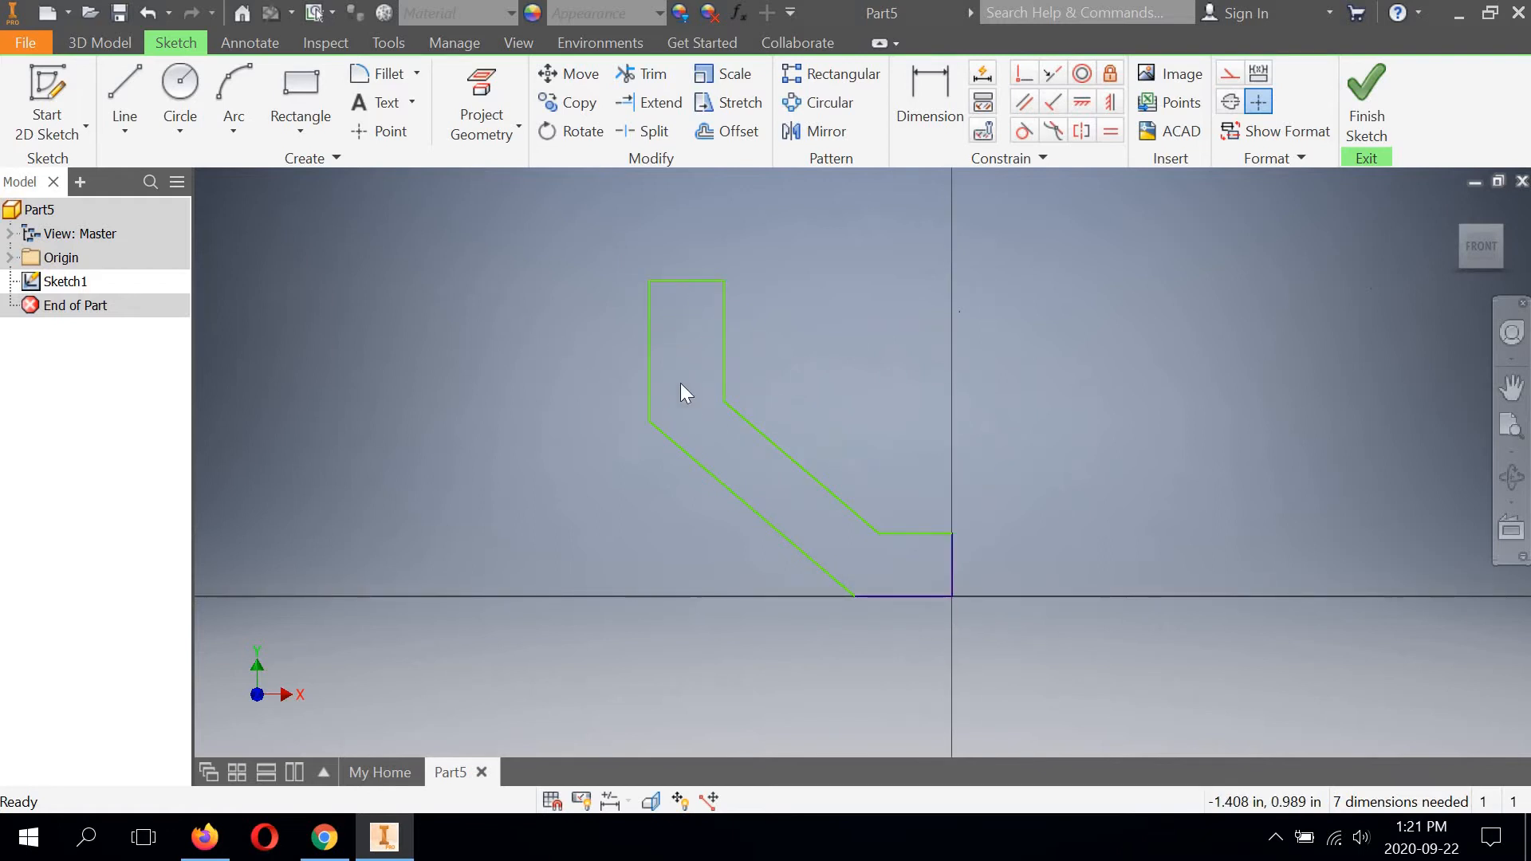
click(725, 484)
middle_drag(810, 386, 777, 355)
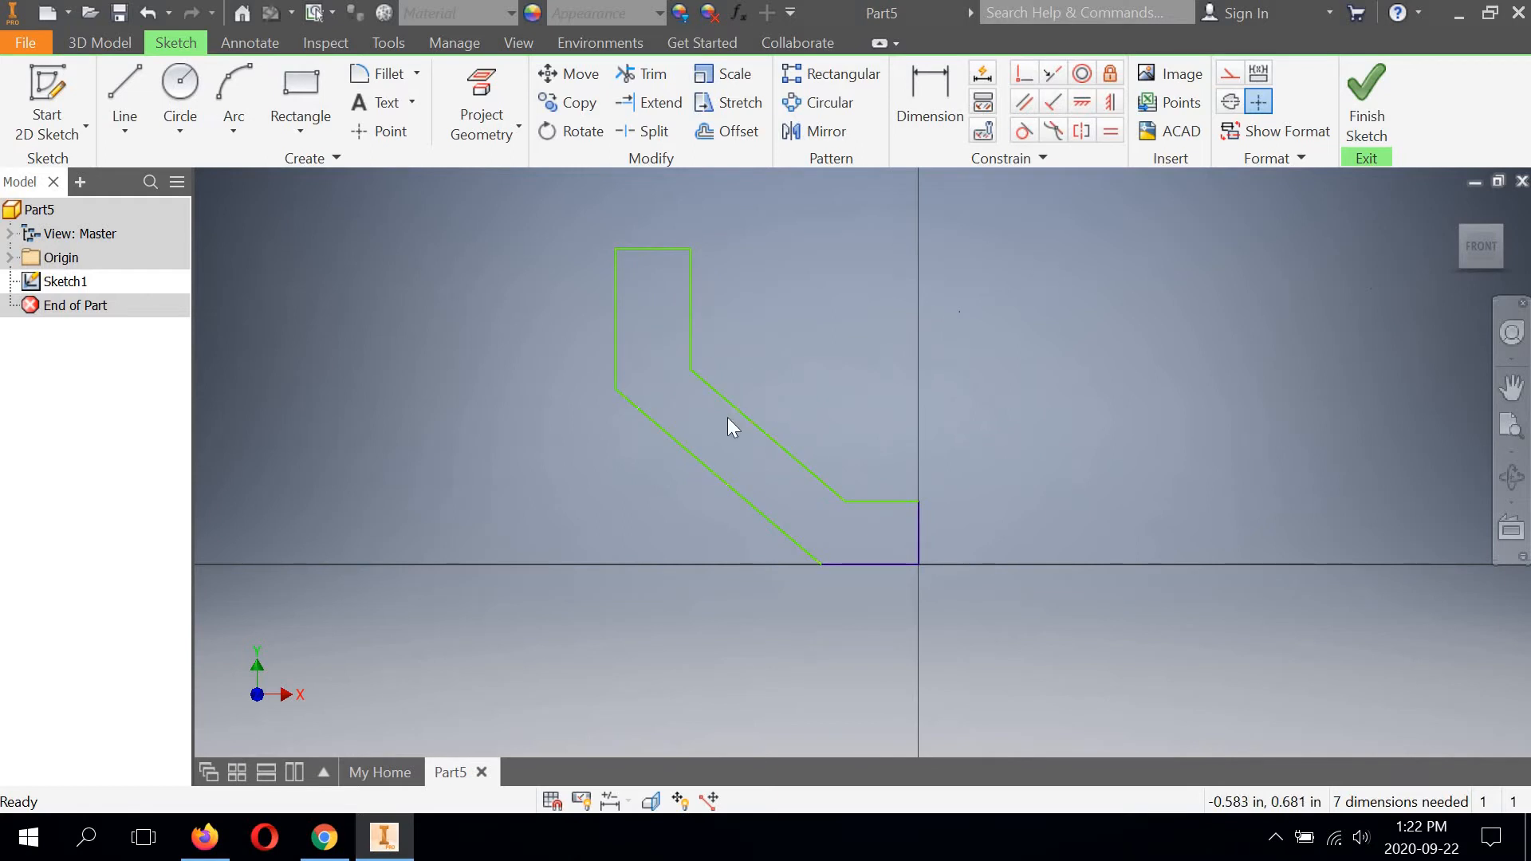
scroll(911, 554, up, 3)
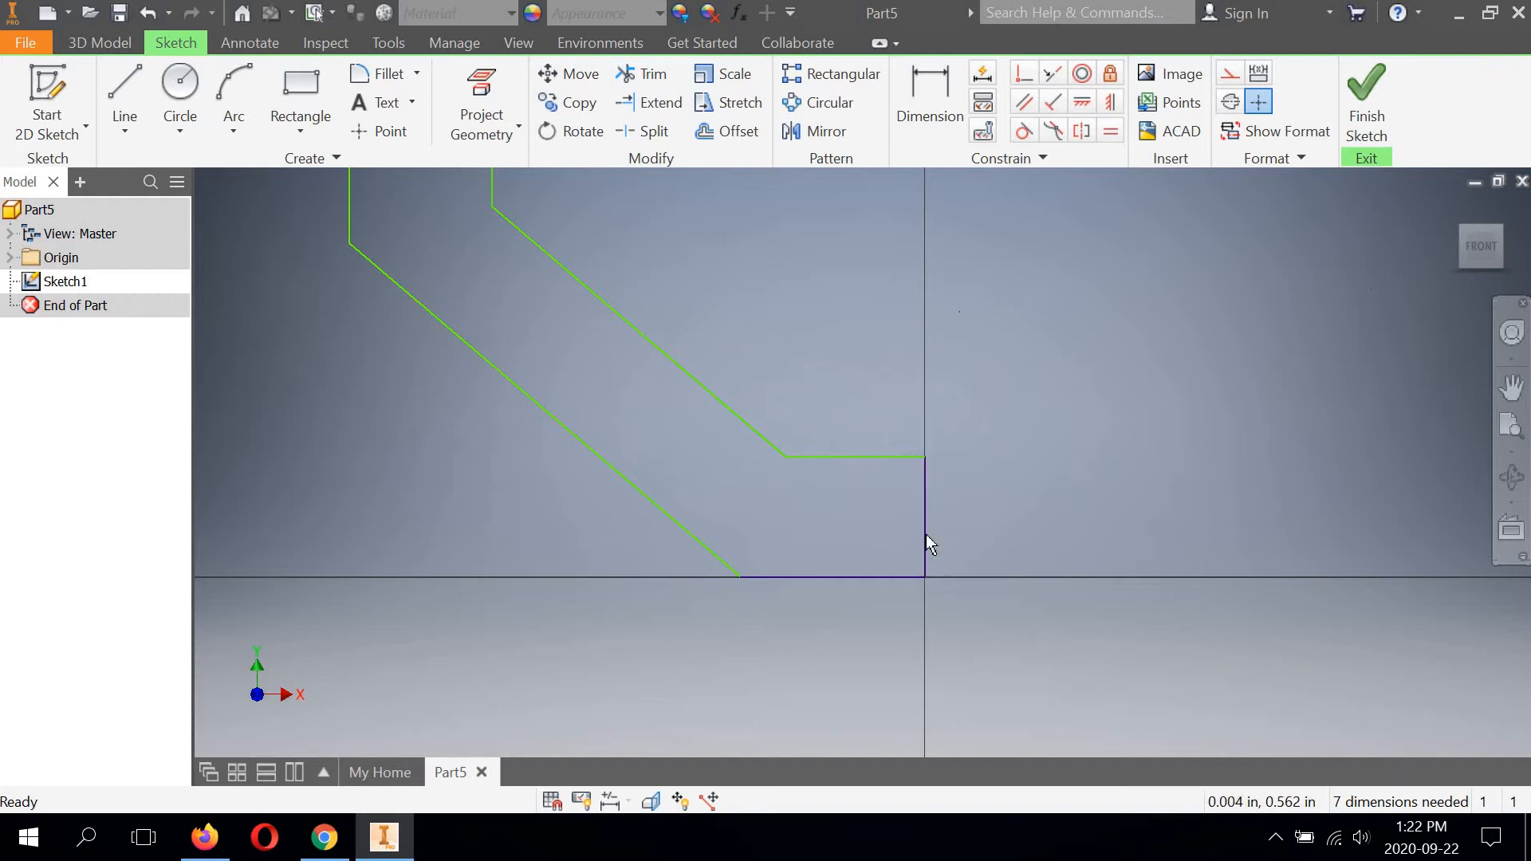
scroll(718, 589, up, 3)
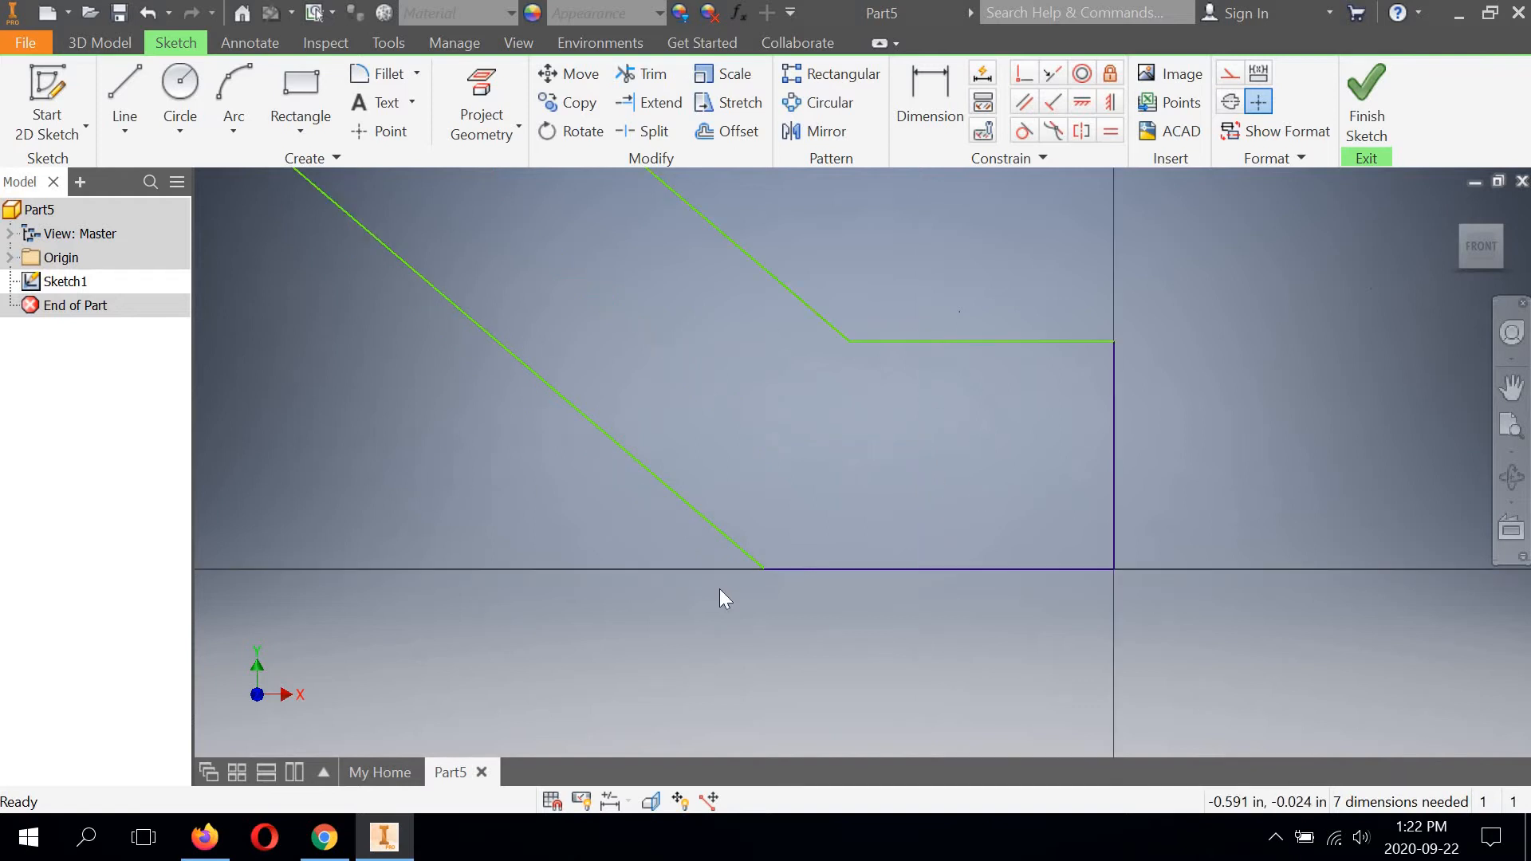
scroll(721, 589, down, 5)
middle_drag(720, 375, 788, 431)
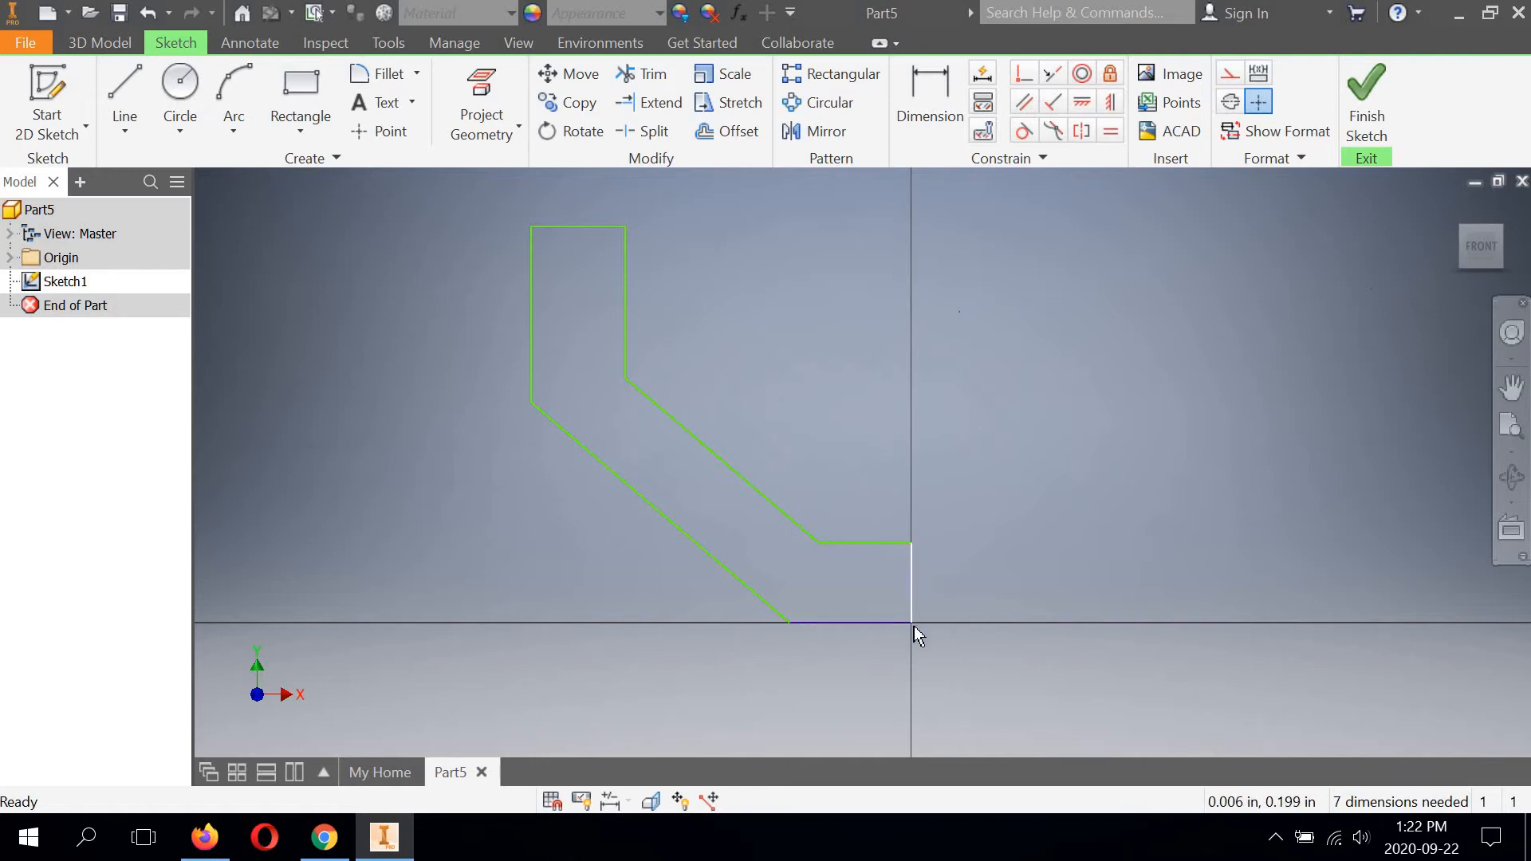
scroll(910, 631, up, 5)
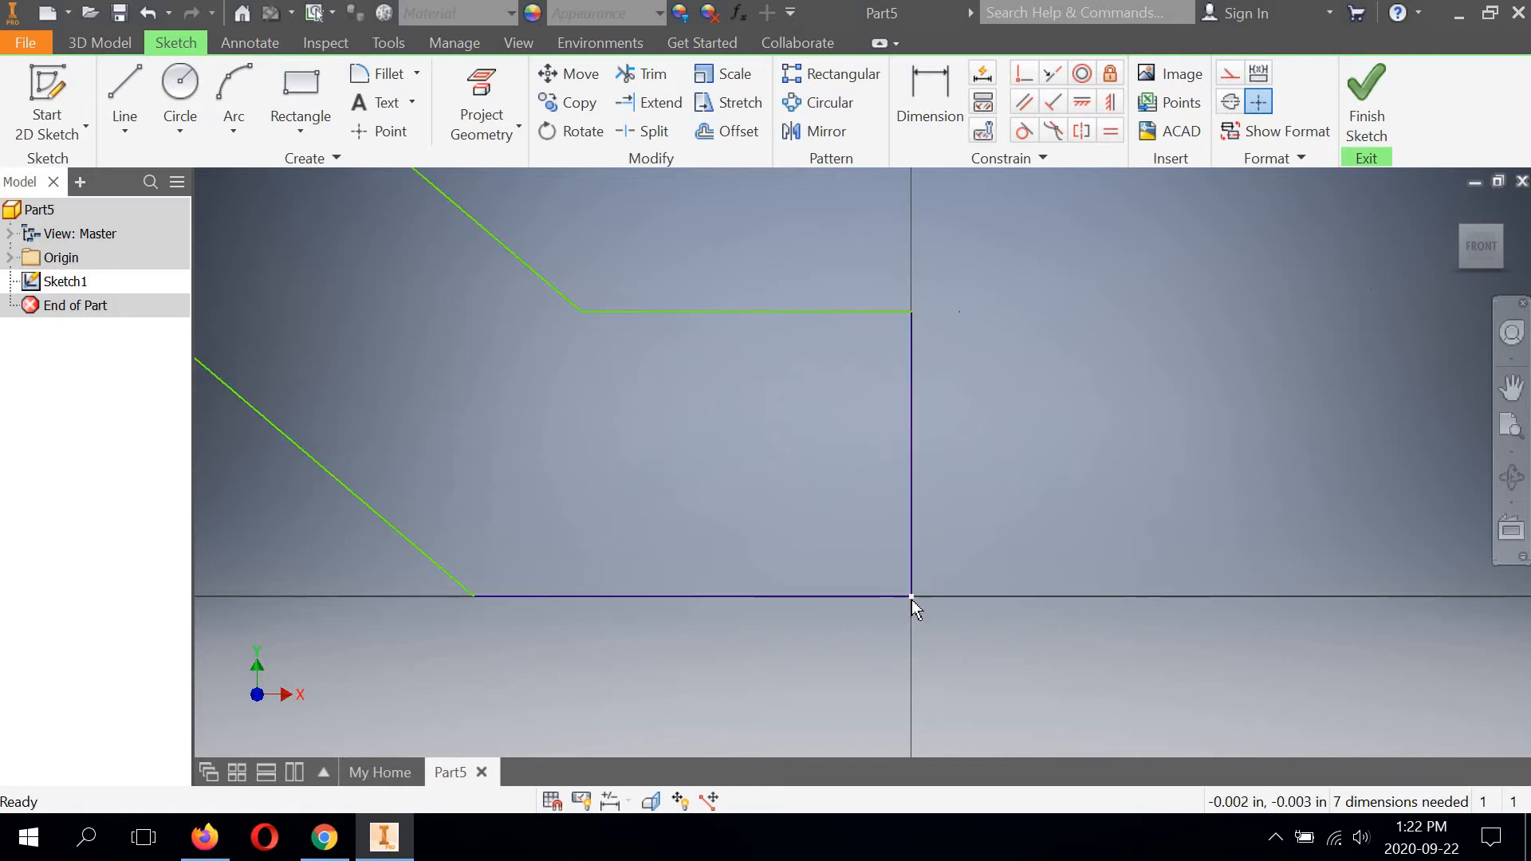
scroll(911, 598, down, 2)
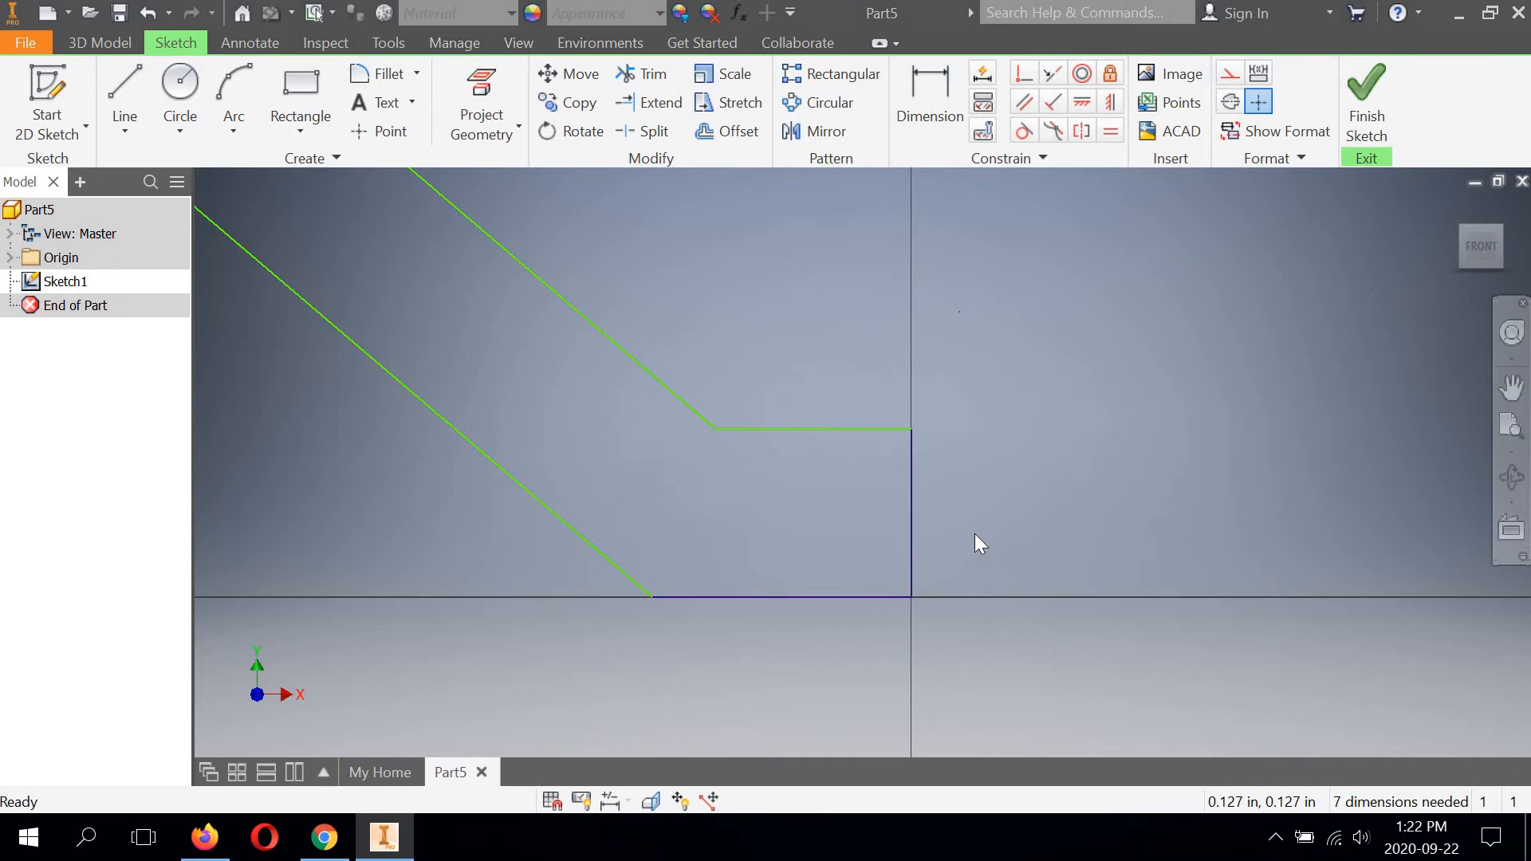
scroll(934, 479, down, 5)
scroll(935, 462, up, 8)
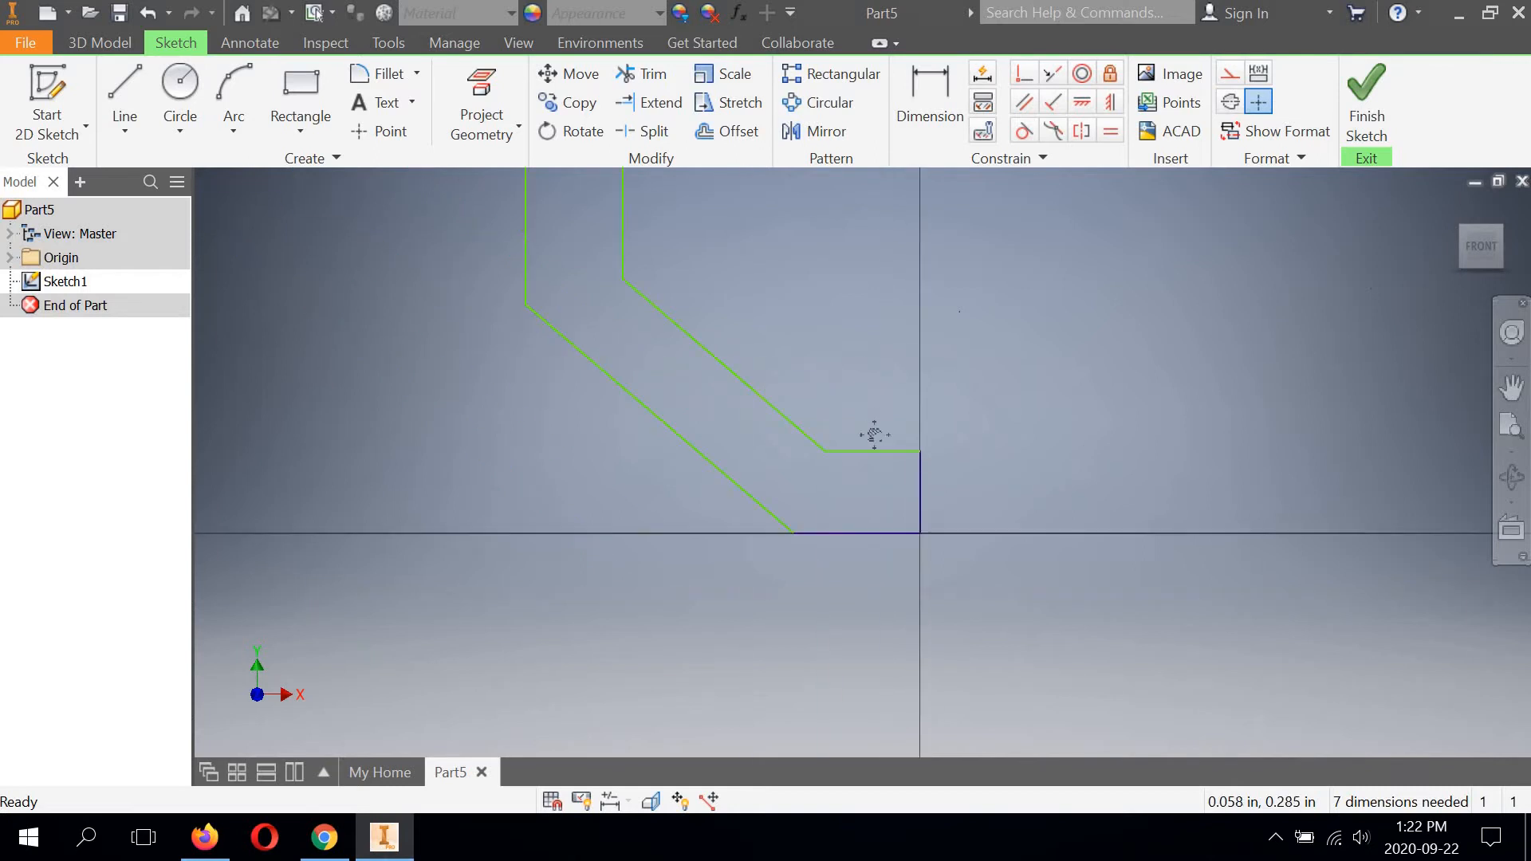
mouse_move(861, 393)
middle_down()
mouse_move(868, 447)
mouse_move(854, 417)
middle_up()
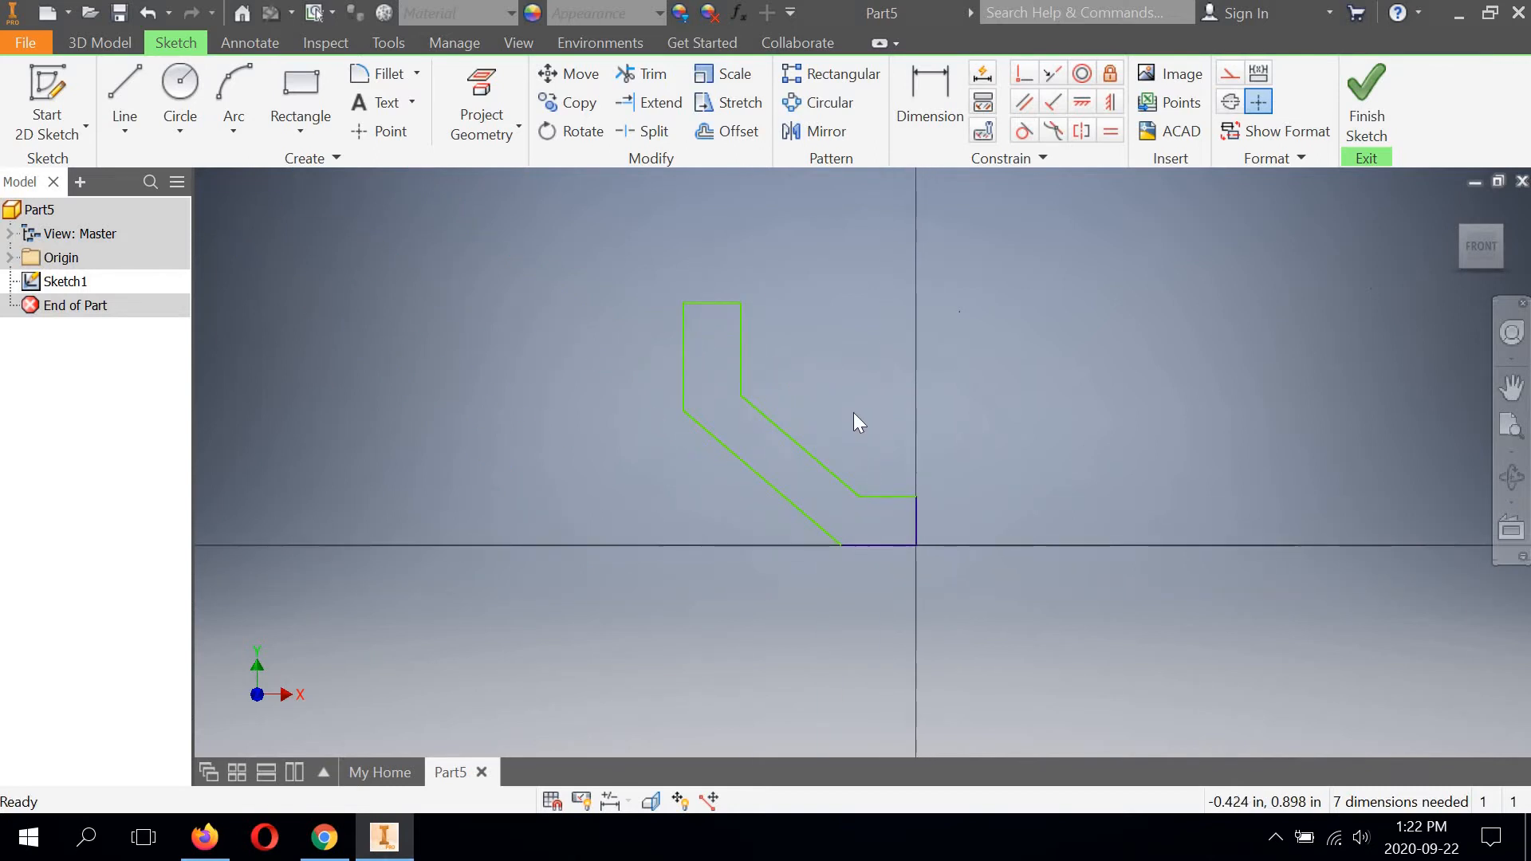
scroll(853, 413, down, 3)
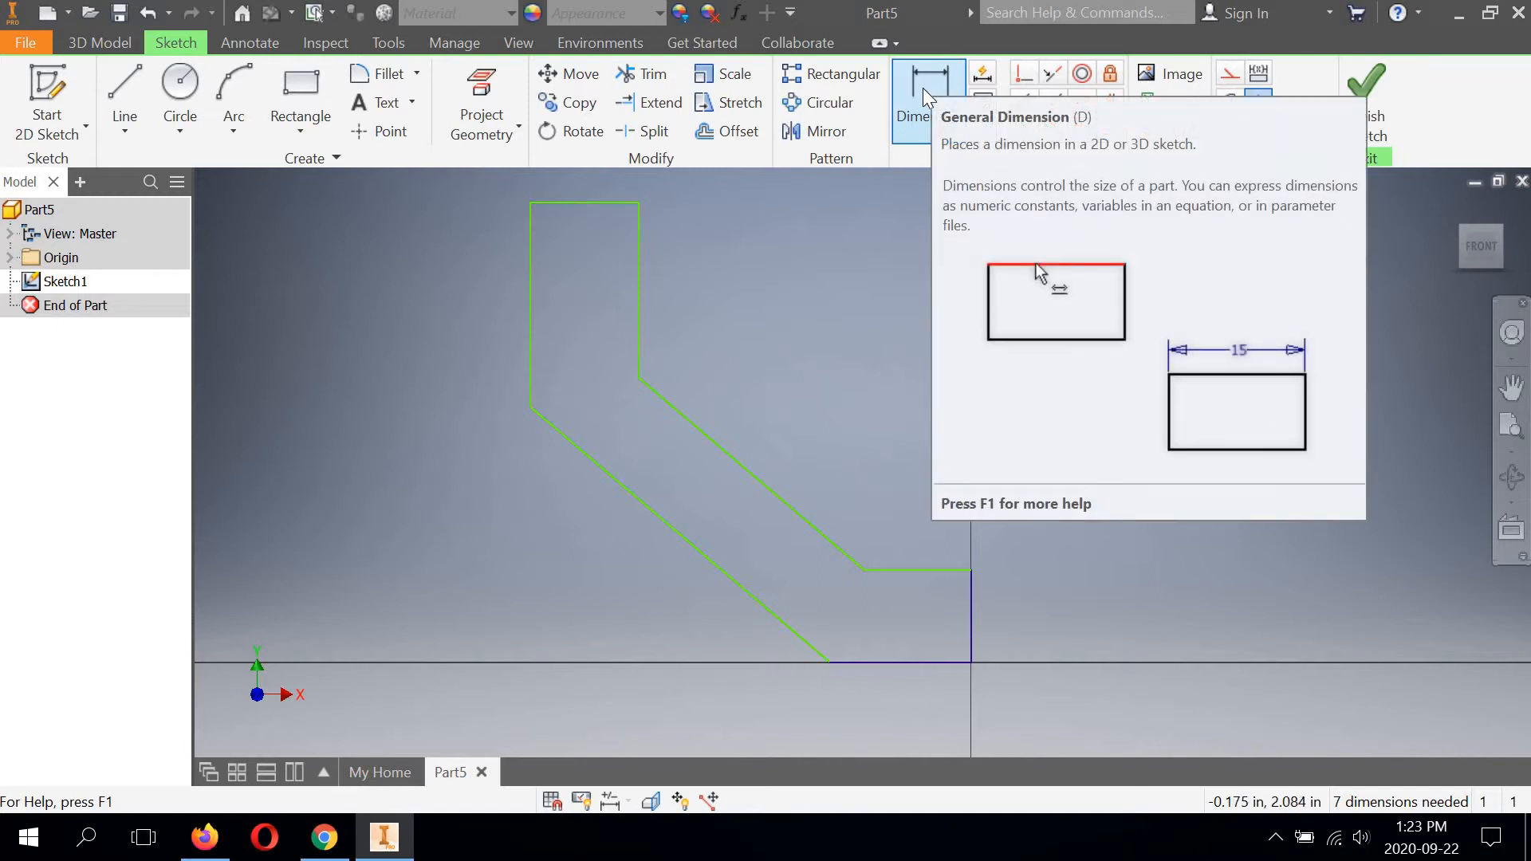
Dimension the profile's bottom horizontal edge and set its length to 1 3/8 in.
click(922, 88)
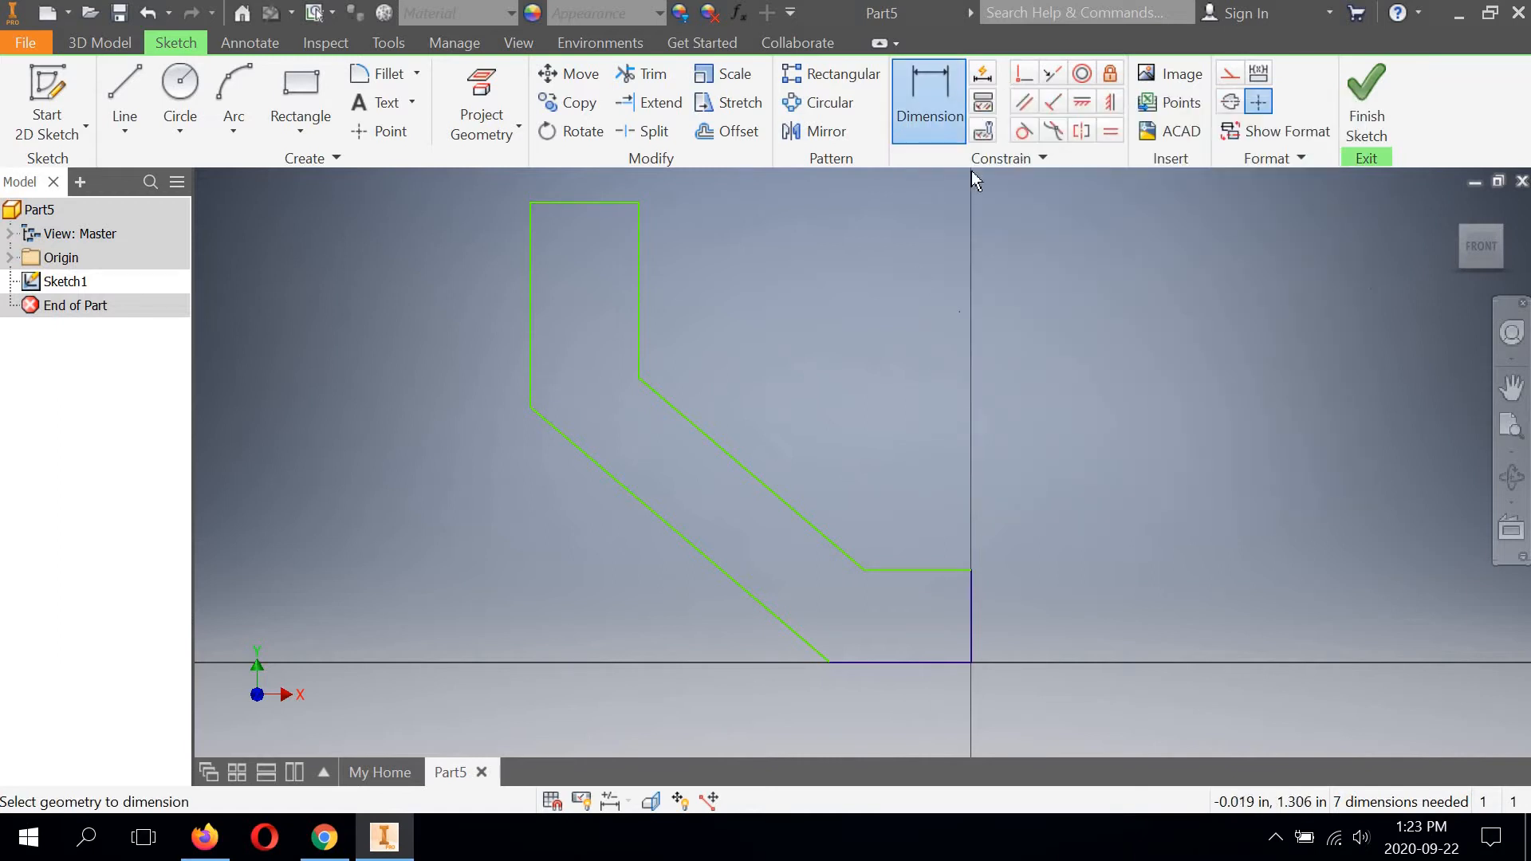
middle_drag(995, 528, 998, 459)
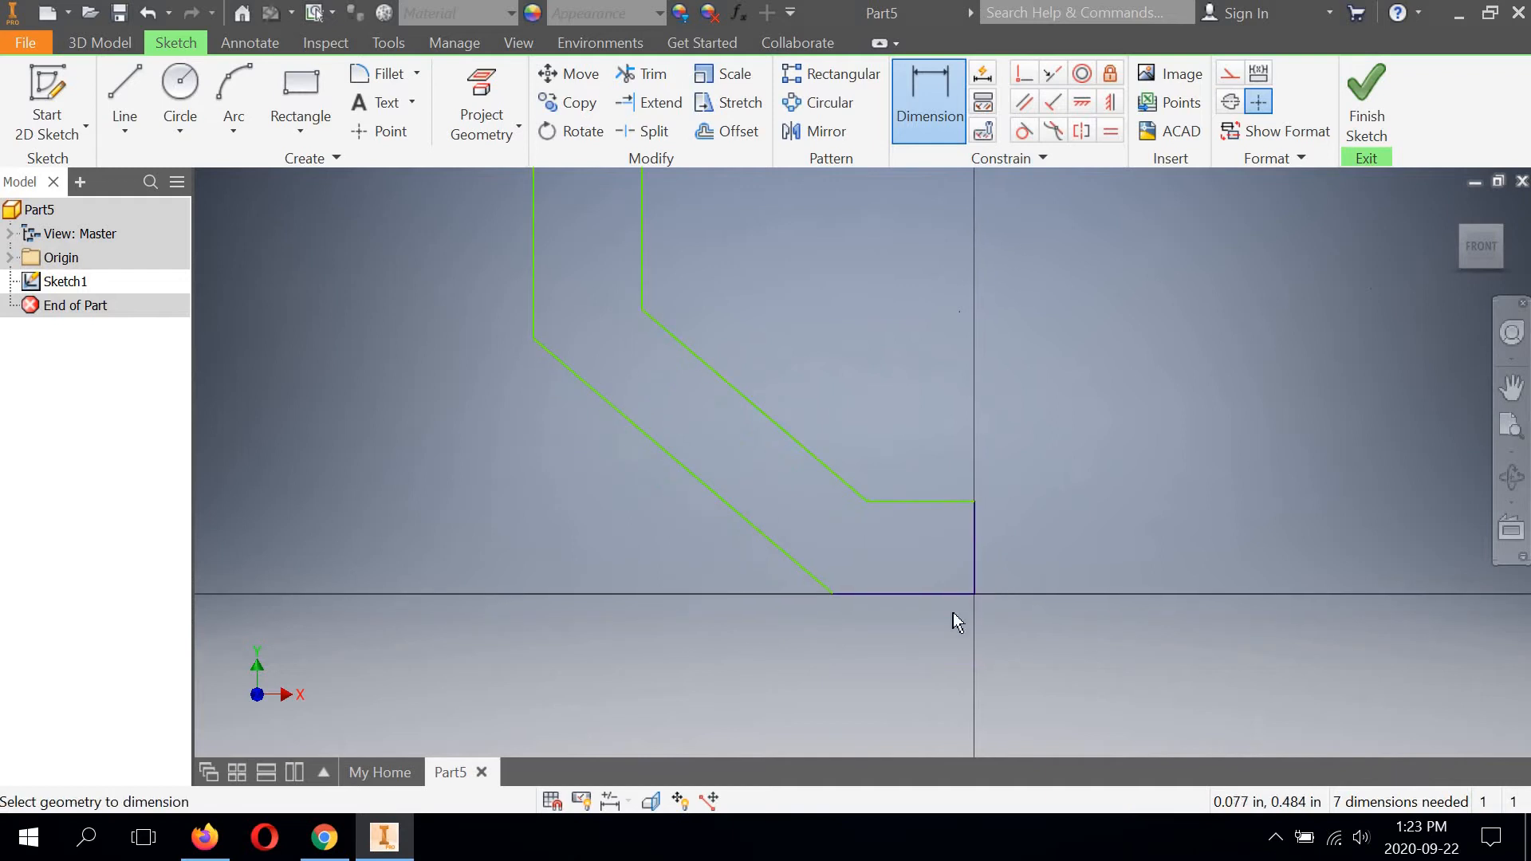
click(902, 596)
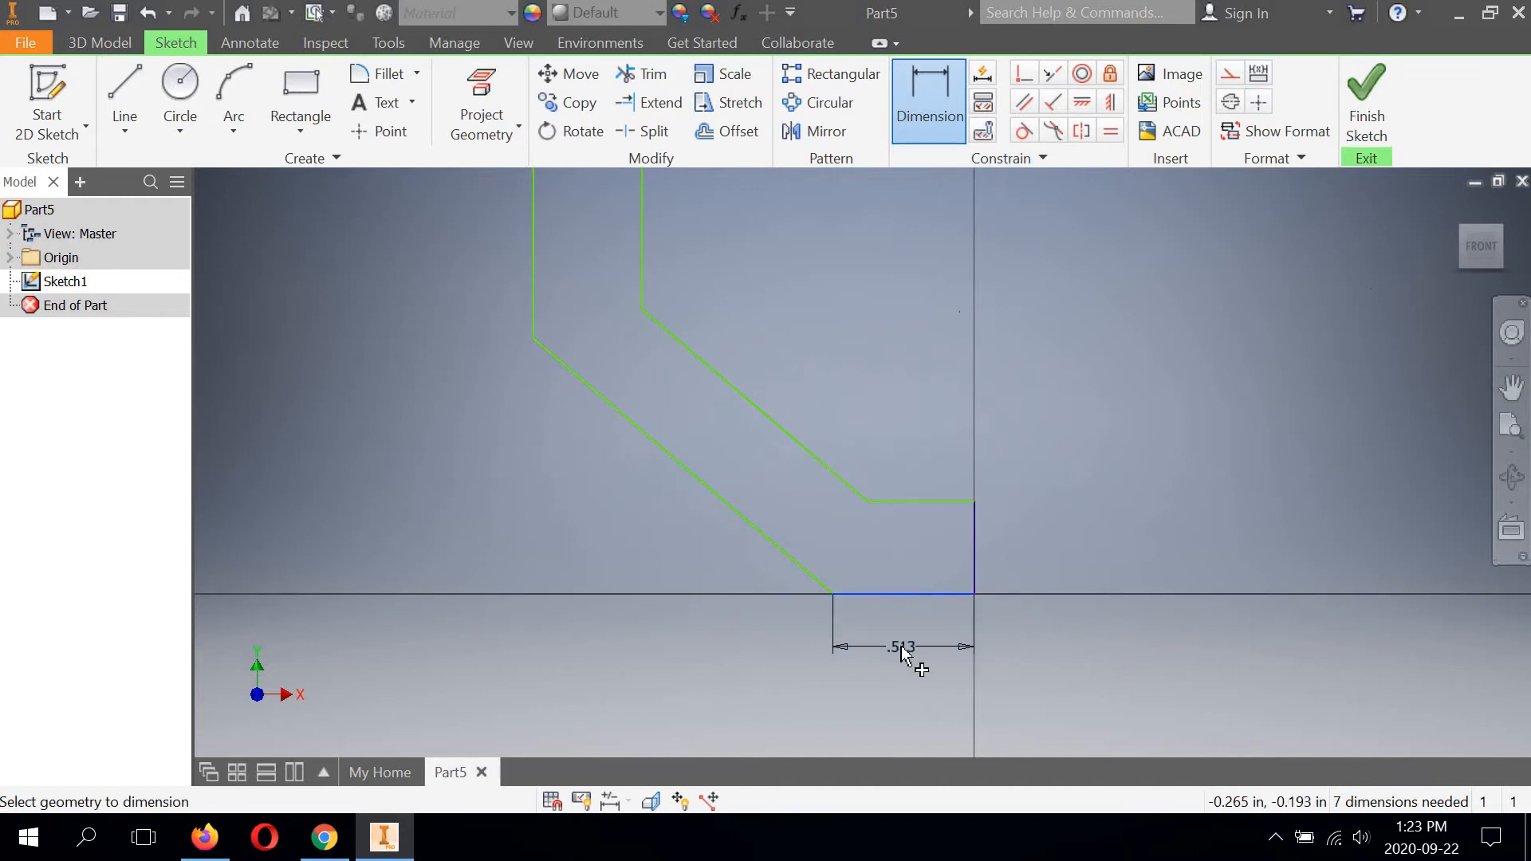
click(903, 648)
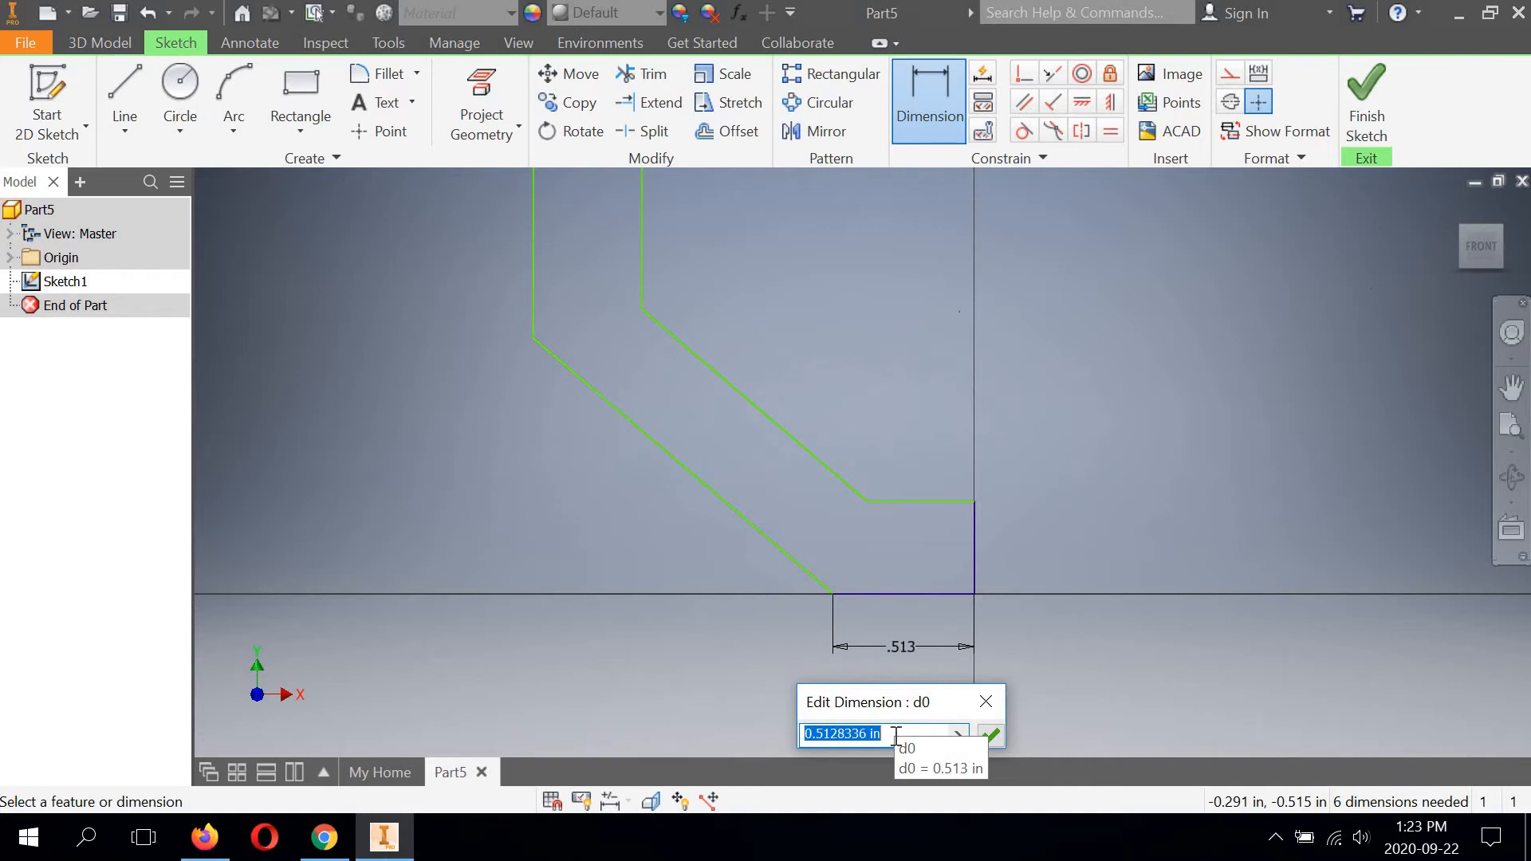
text(1)
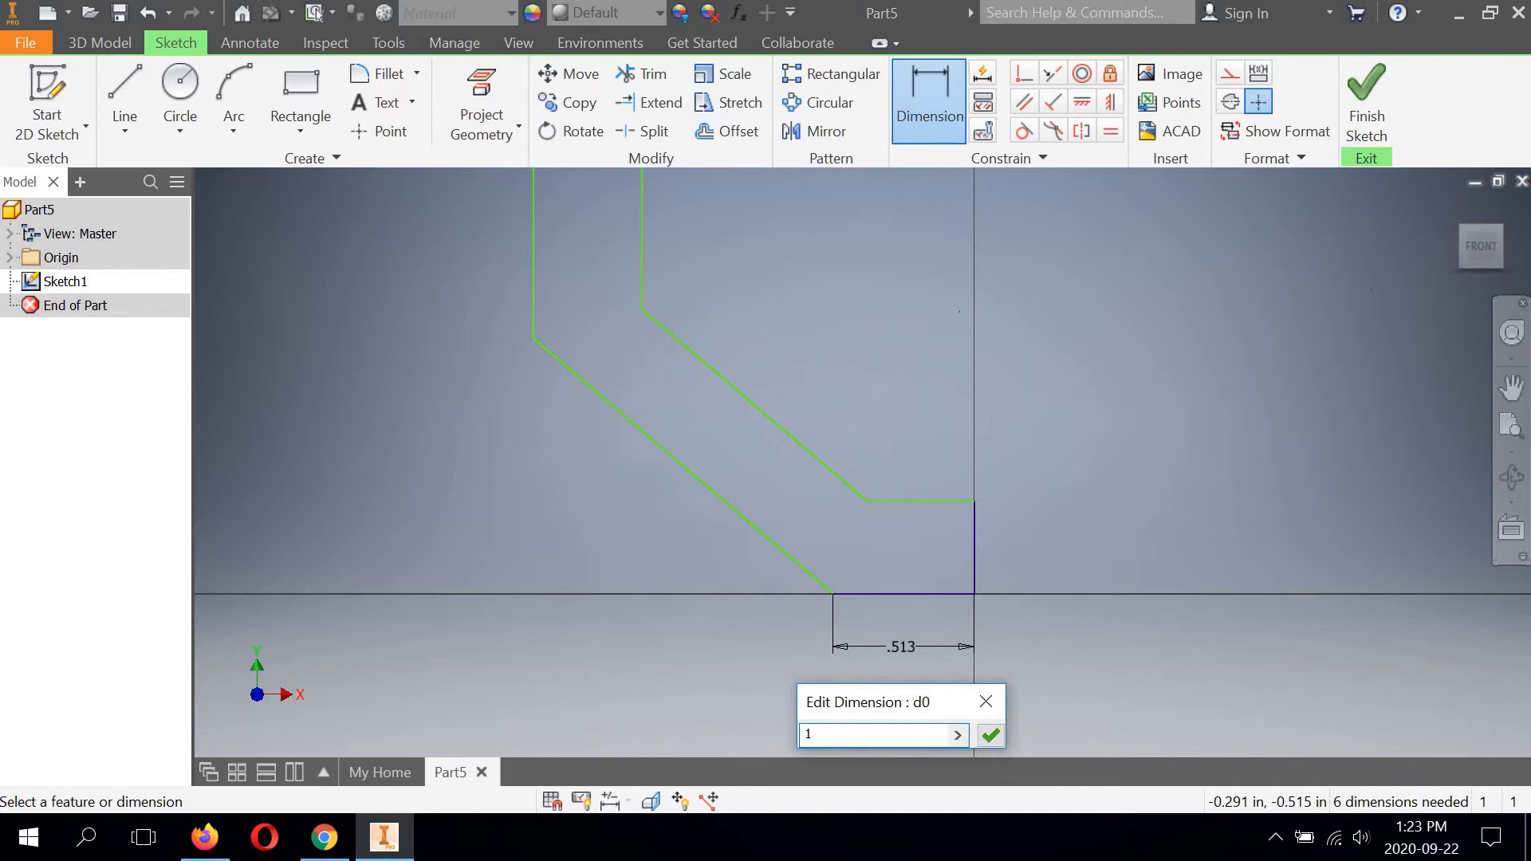
text( 3/8)
click(991, 734)
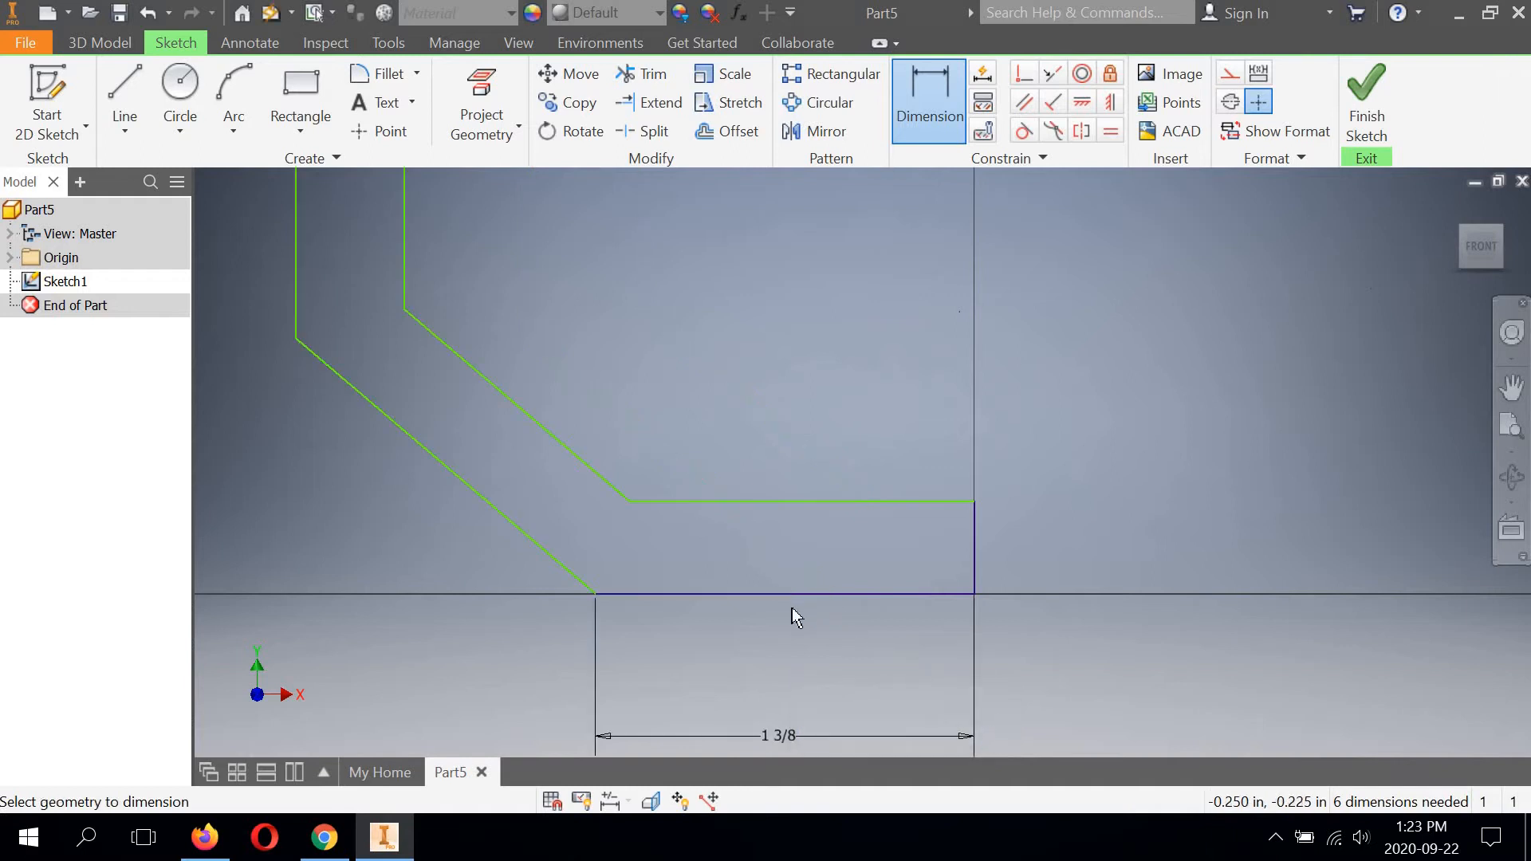
Dimension the short vertical edge above the origin and set its height to 5/8 in.
middle_drag(822, 550, 901, 481)
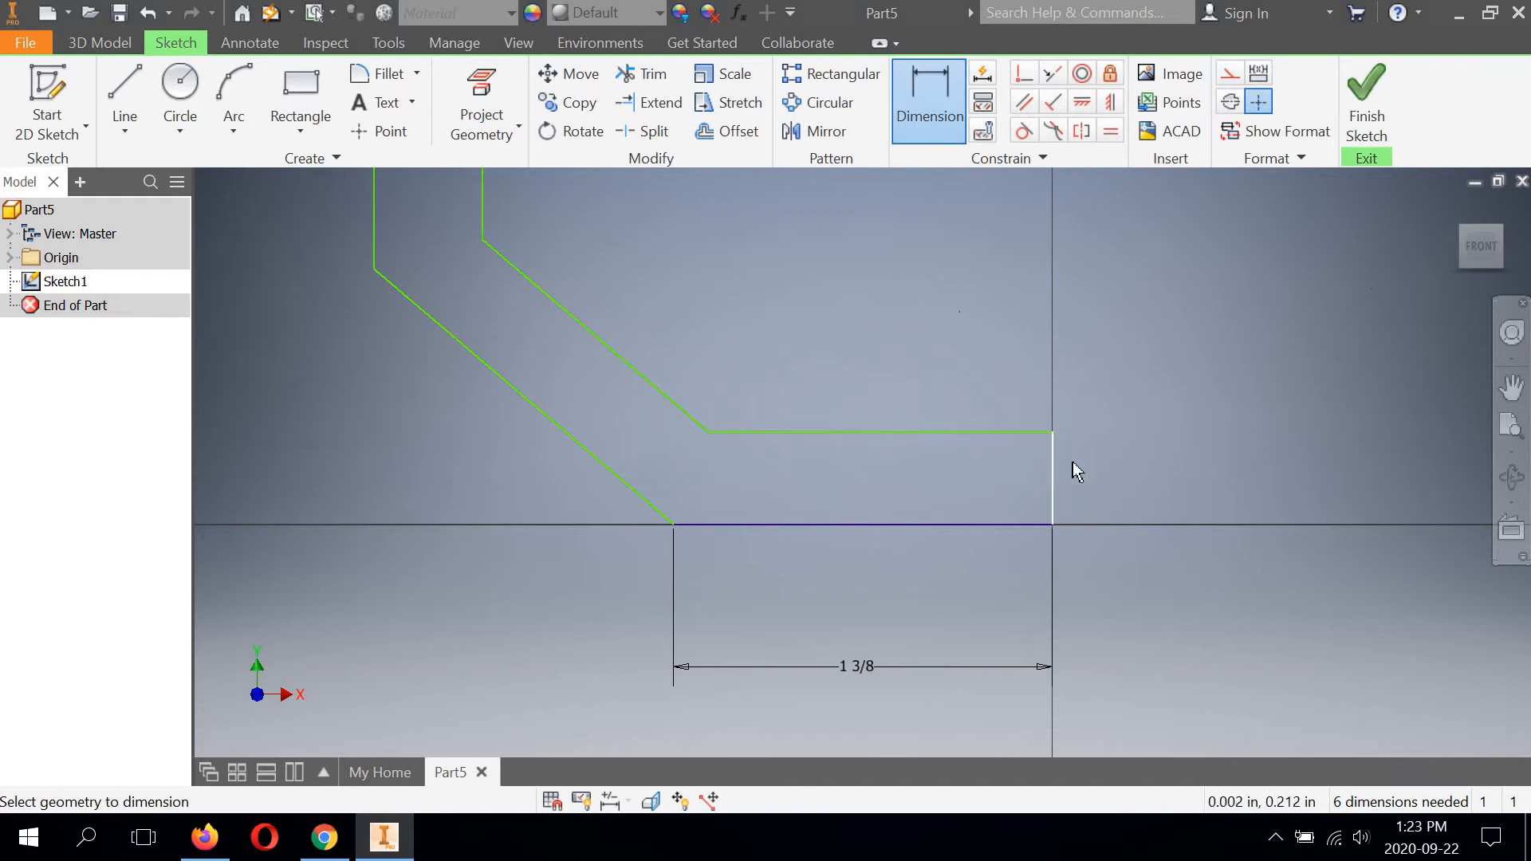
click(1117, 475)
click(1117, 476)
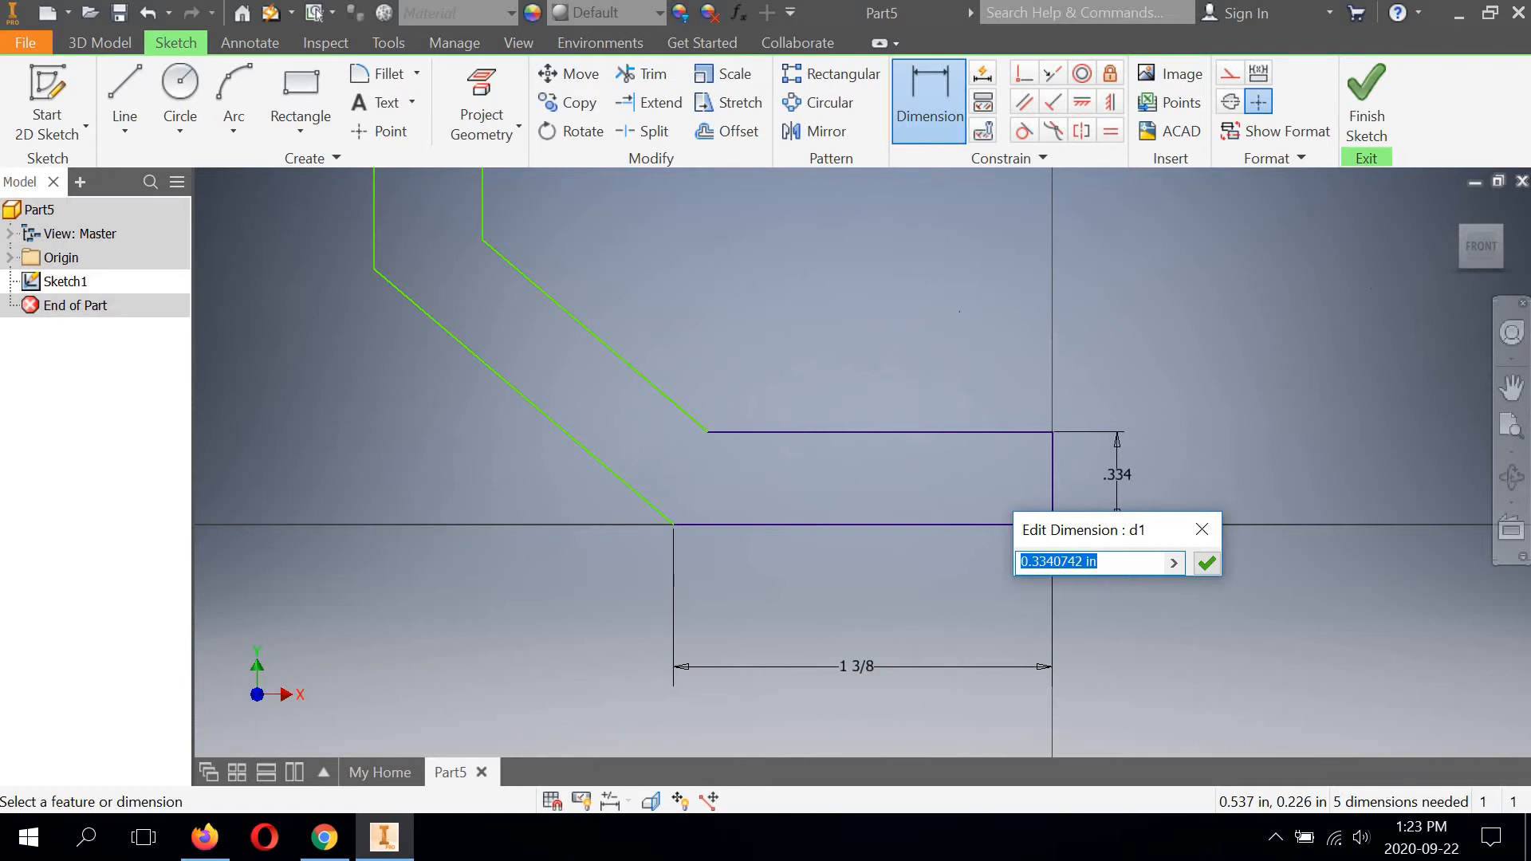
text(5/8)
key(Return)
scroll(866, 461, down, 2)
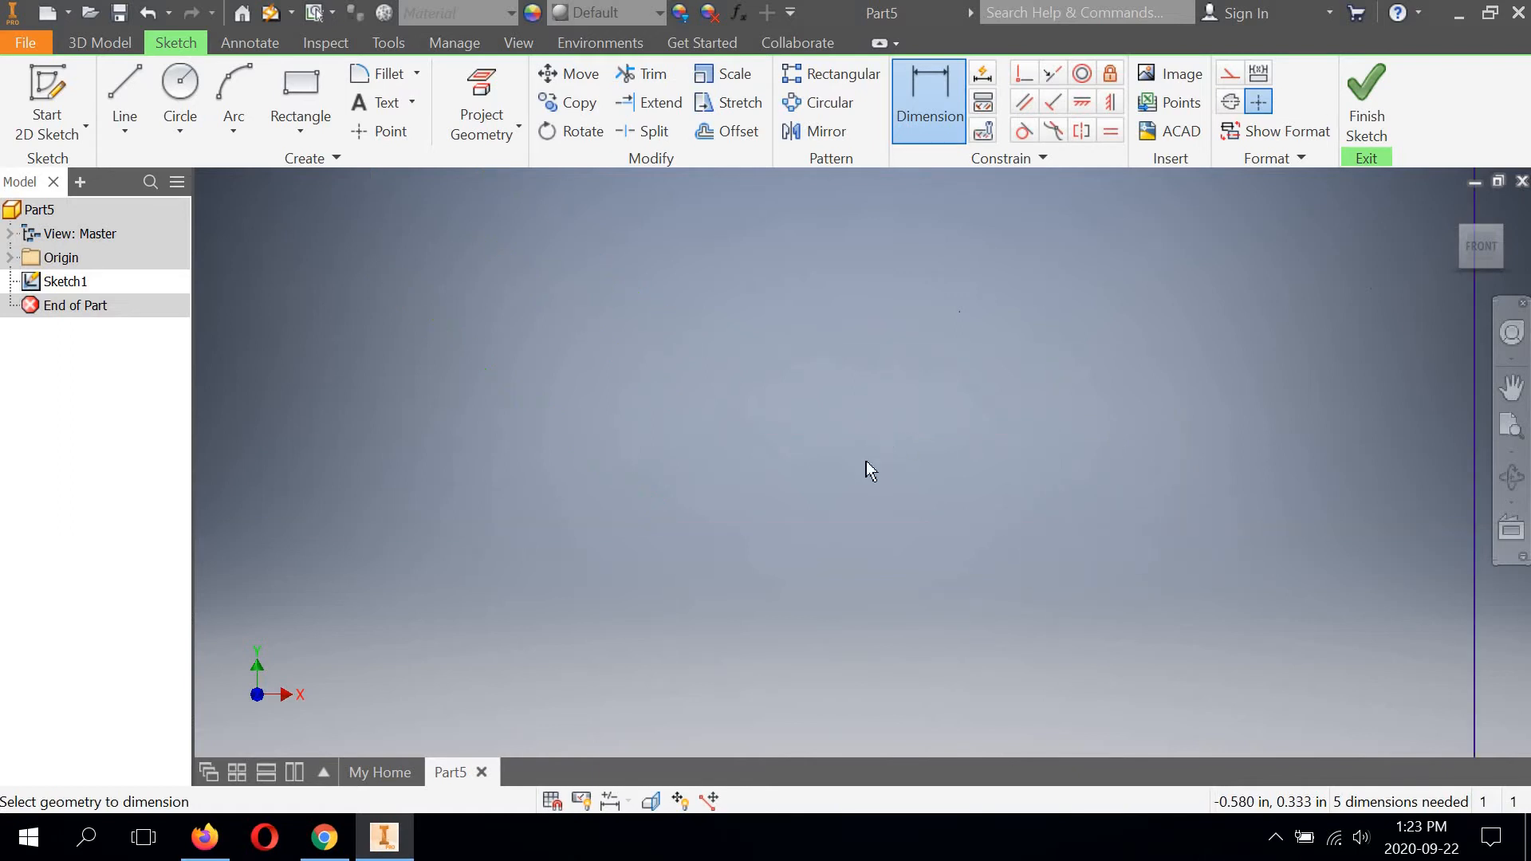
middle_drag(866, 456, 807, 514)
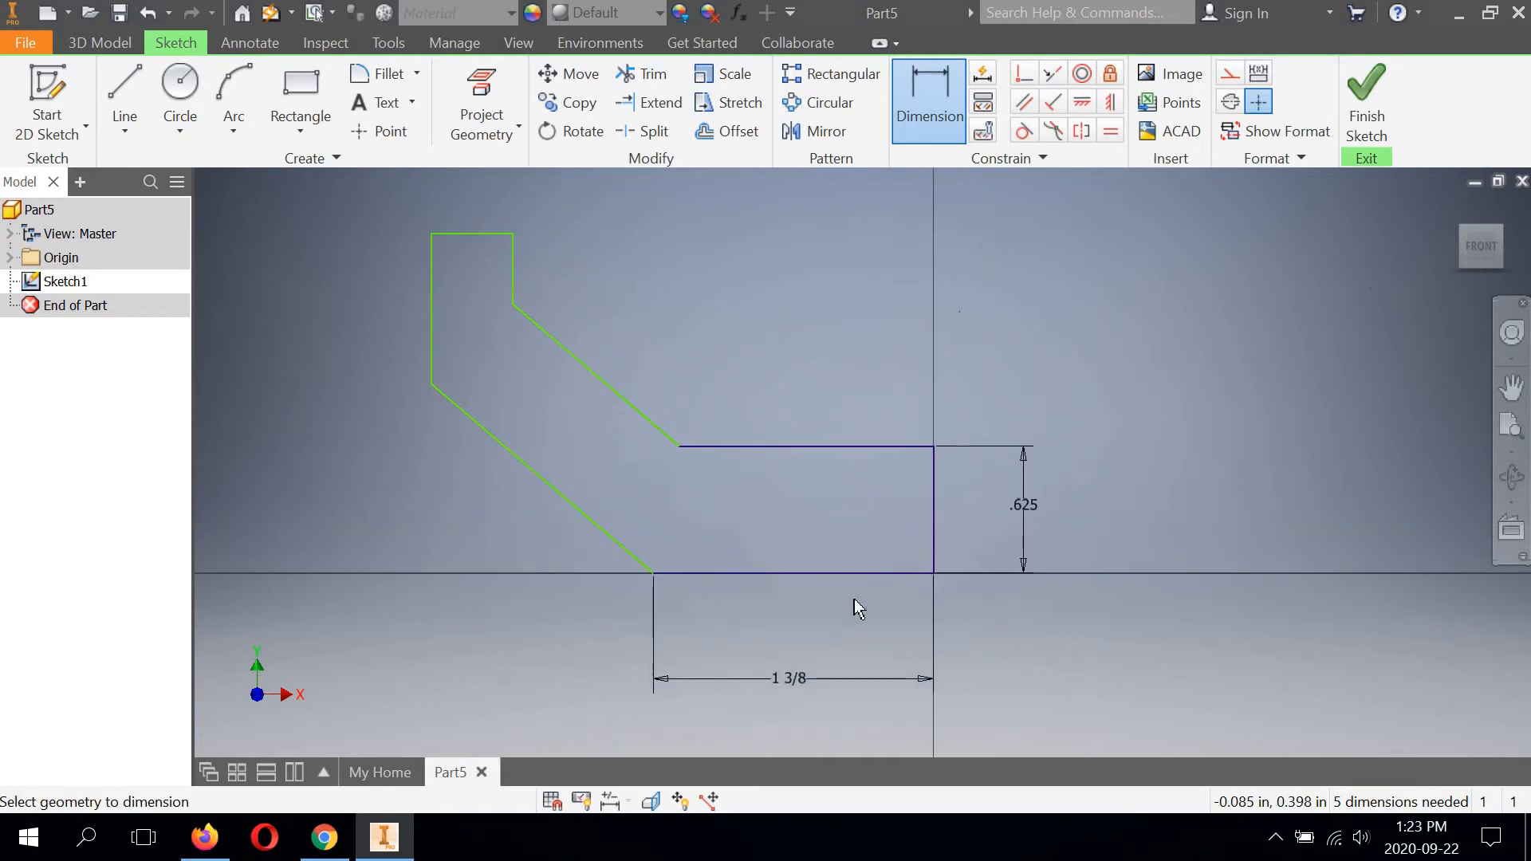
Dimension the angle between the lower slanted line and the bottom horizontal edge, and set it to 30 degrees.
scroll(854, 596, up, 1)
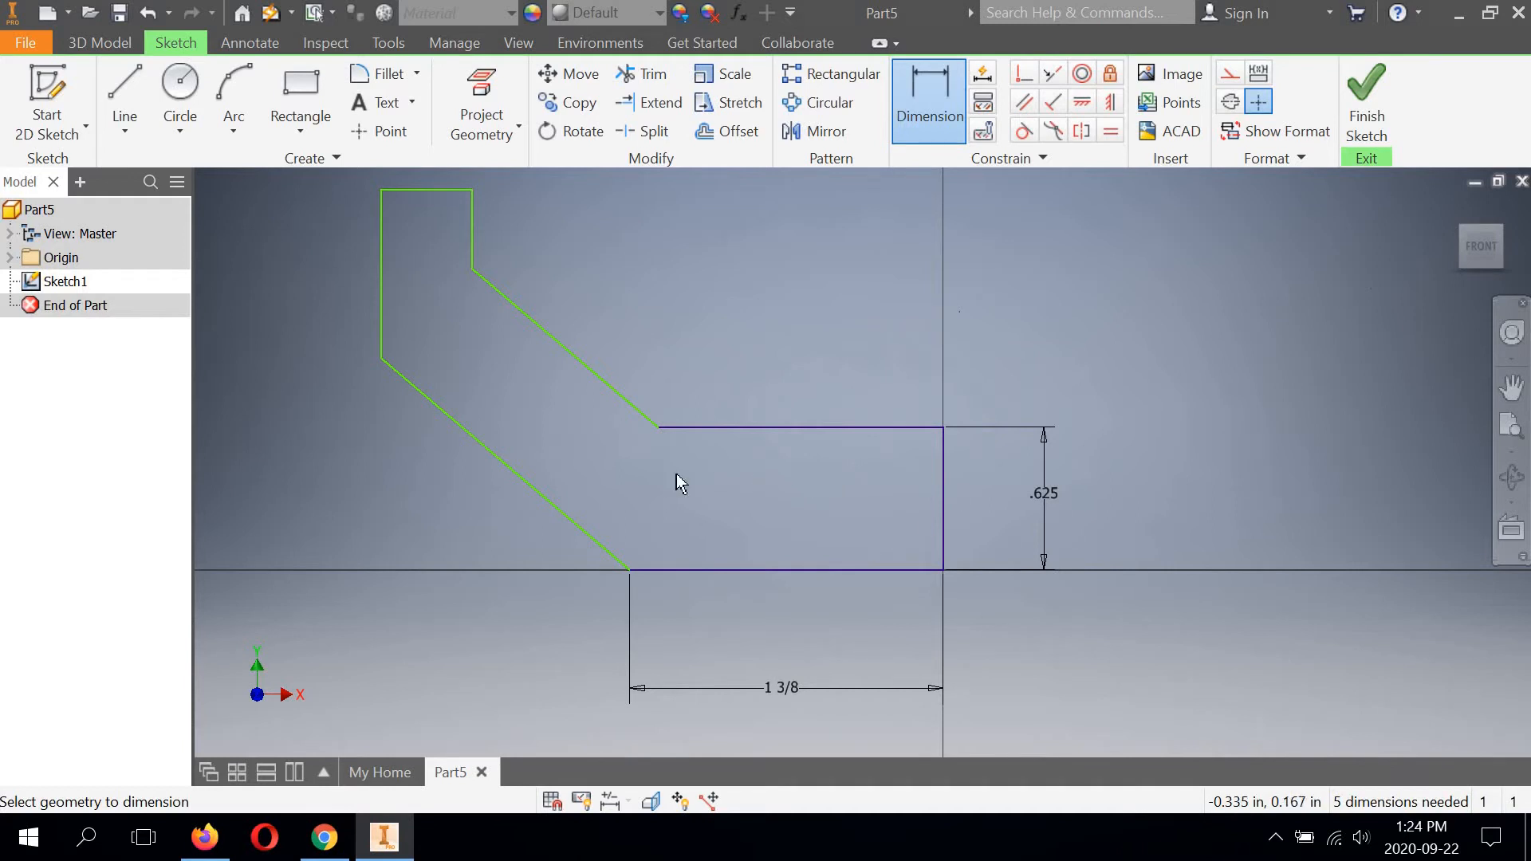
scroll(663, 488, down, 3)
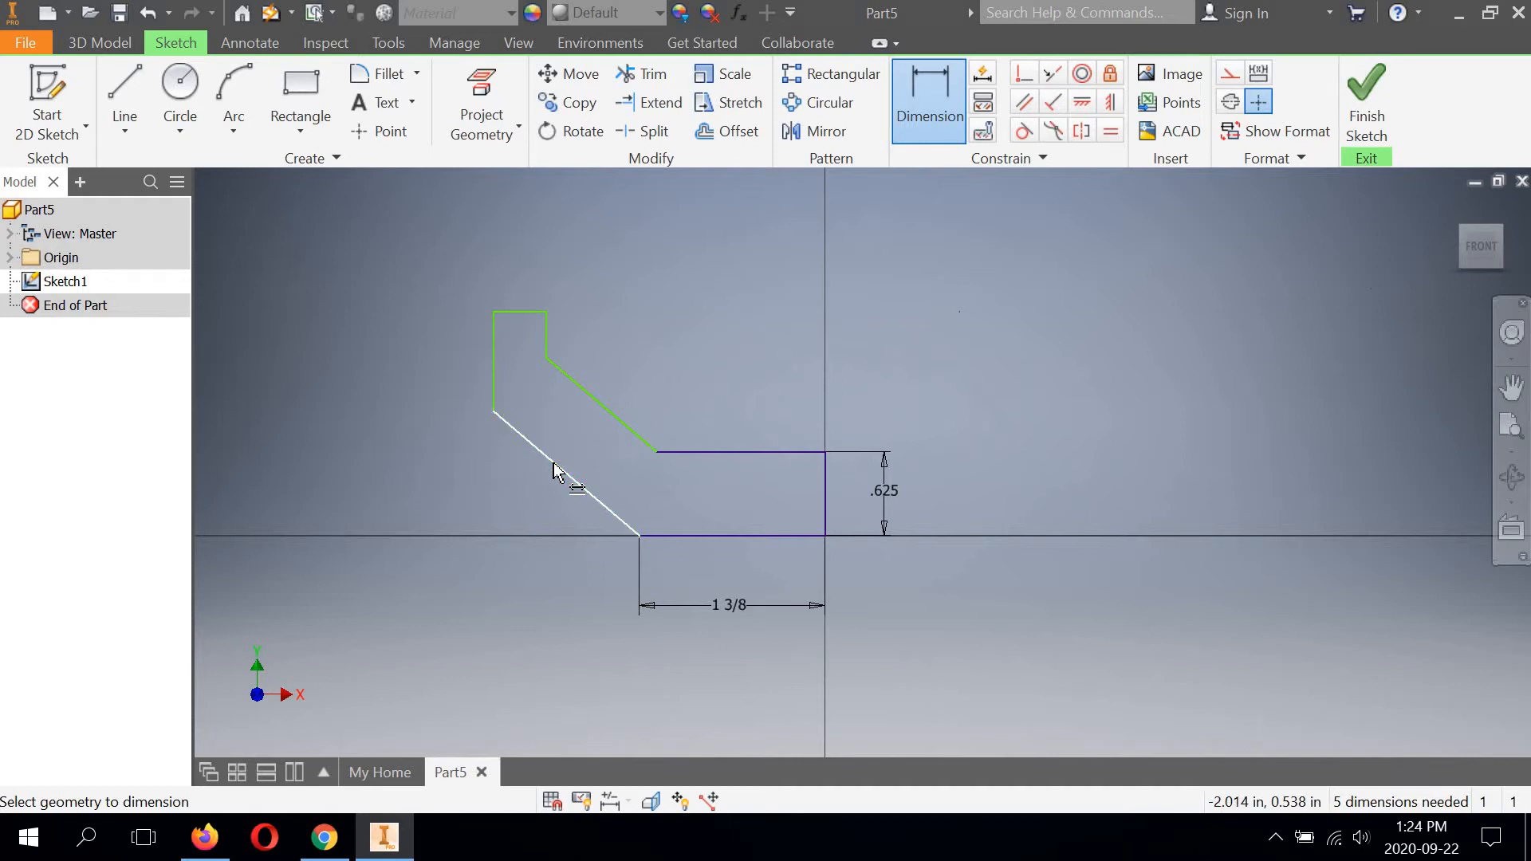
click(607, 507)
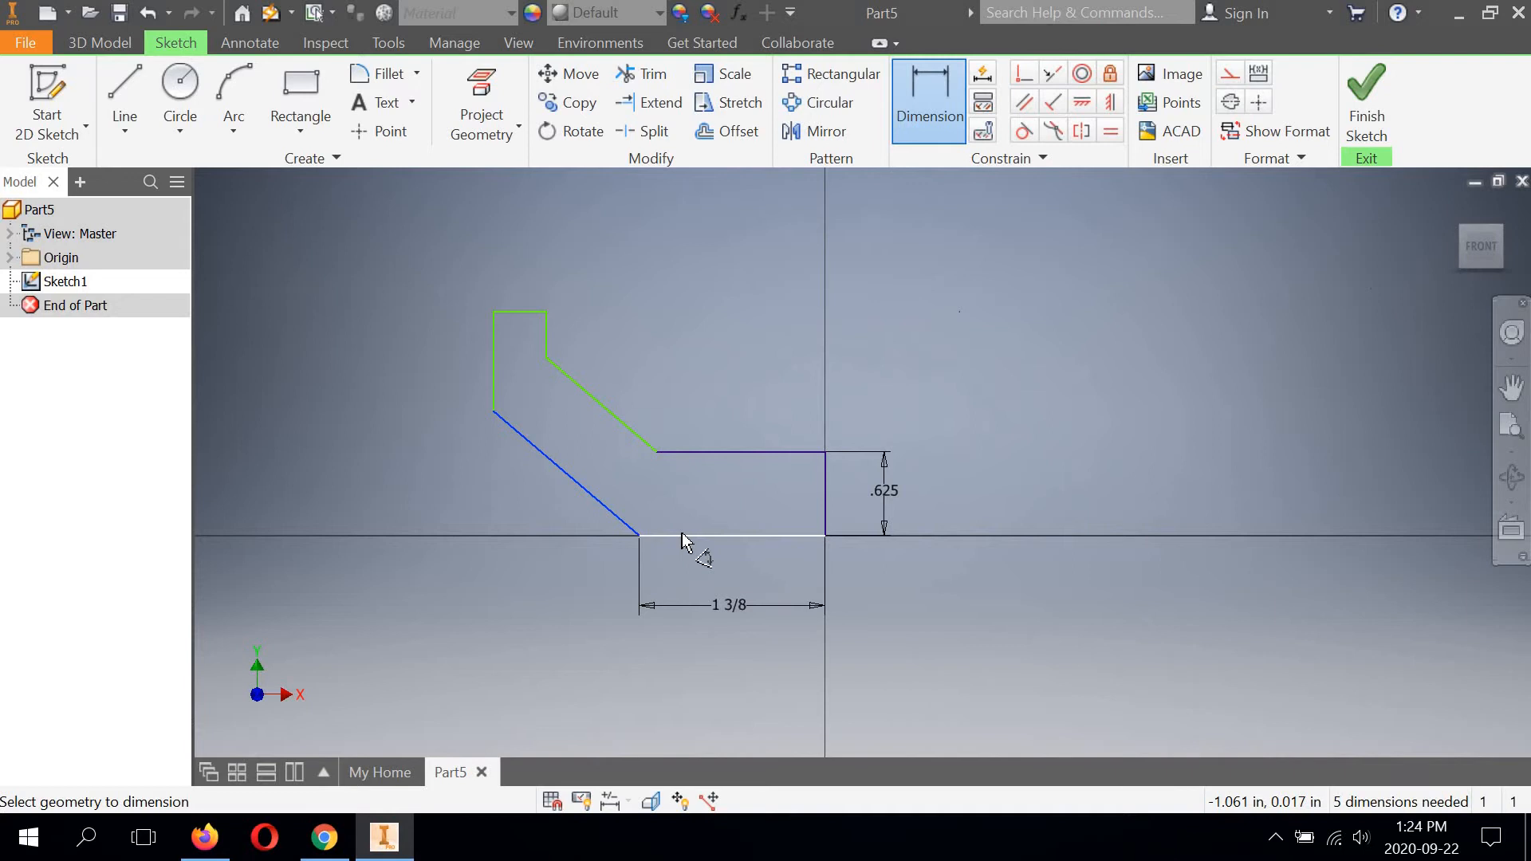
click(650, 536)
click(533, 495)
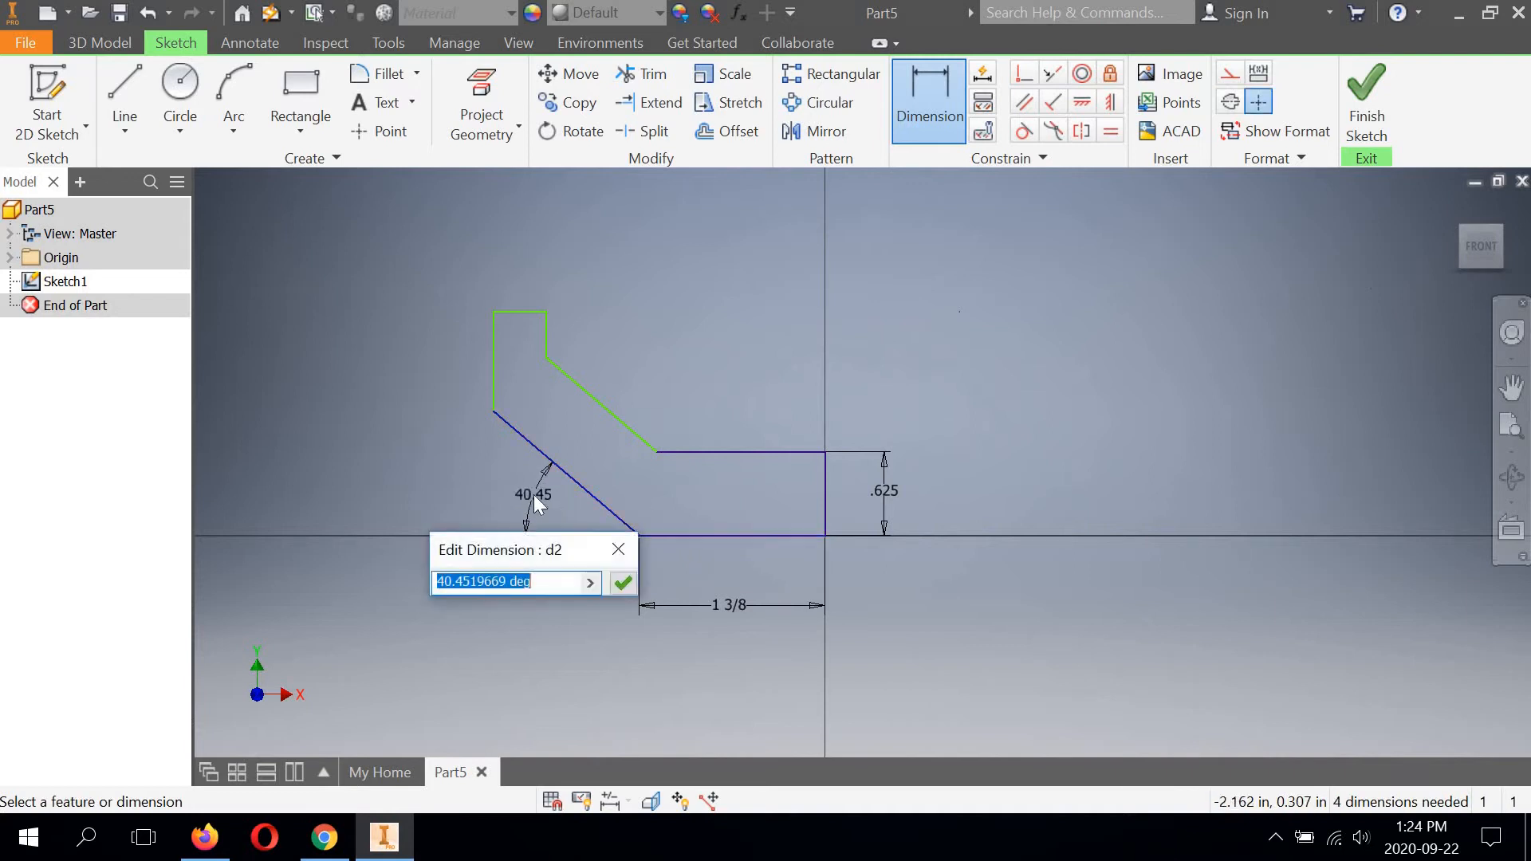
text(30)
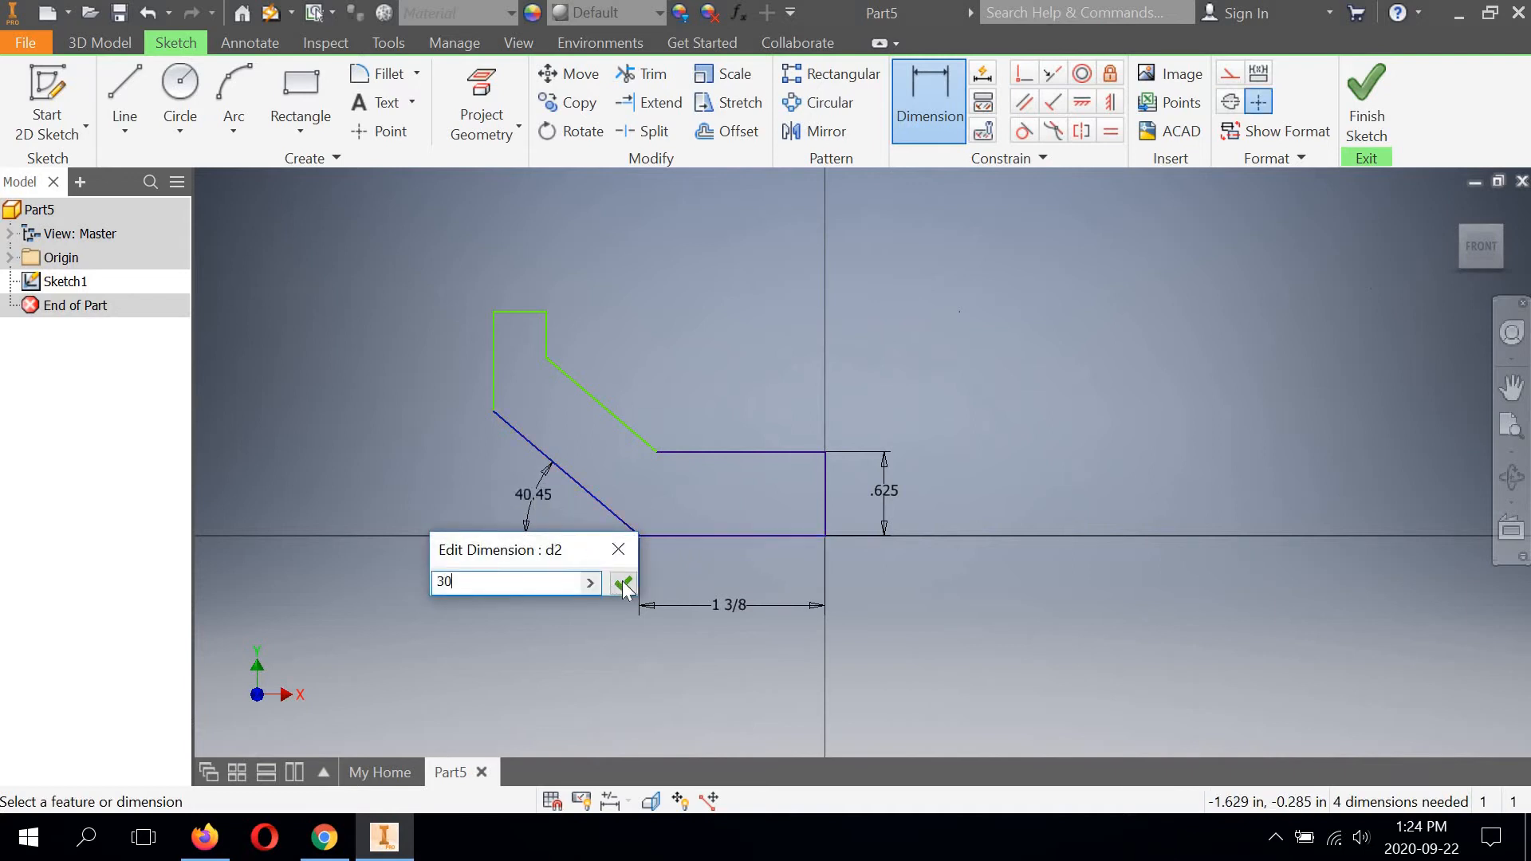
click(622, 582)
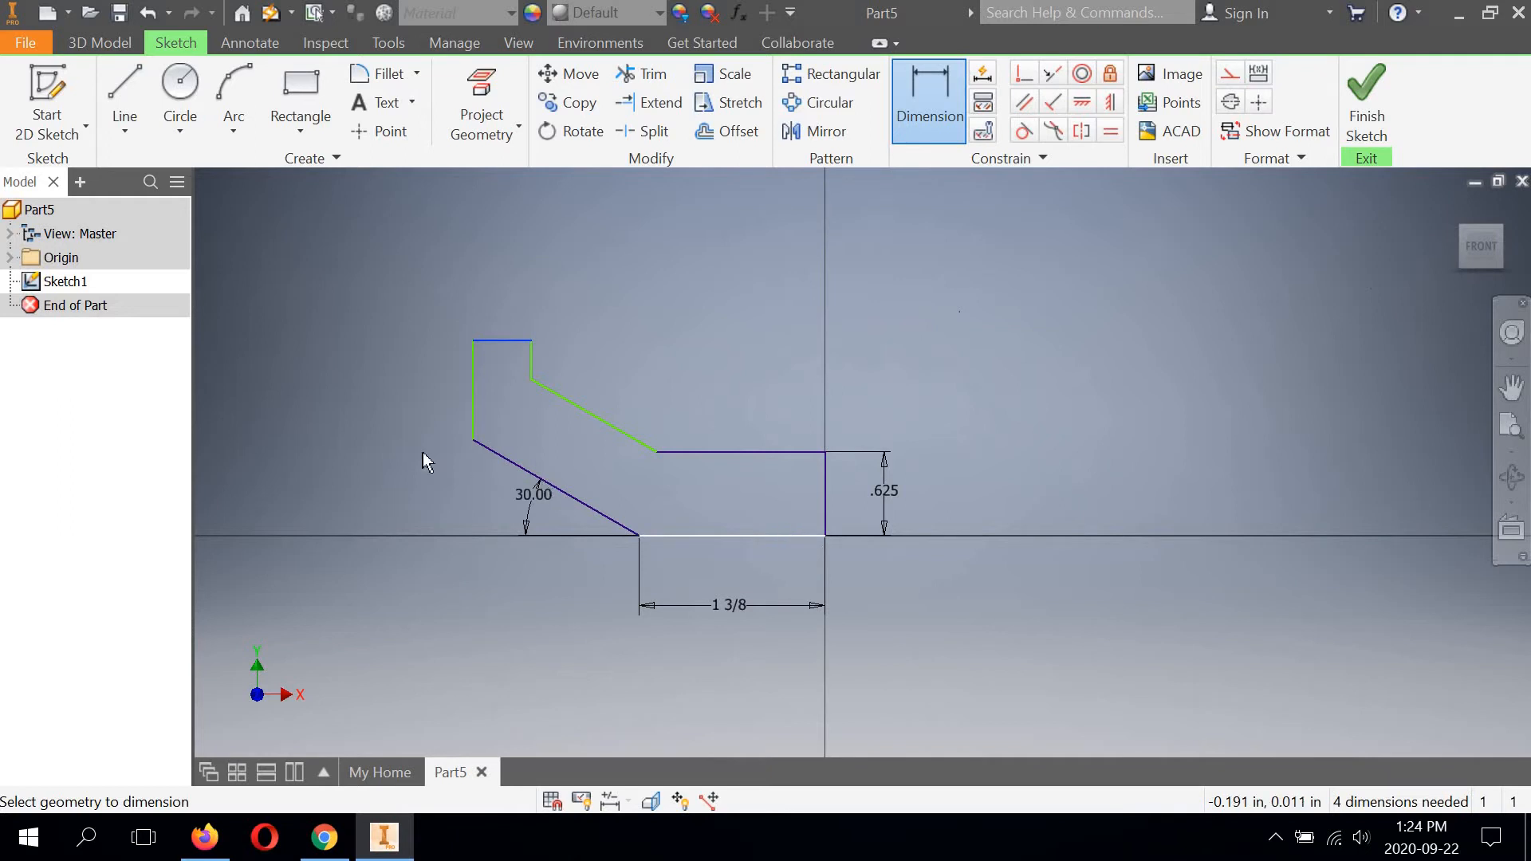
Dimension the profile's overall height from the bottom edge to the top edge and set it to 2 3/4 in.
click(343, 438)
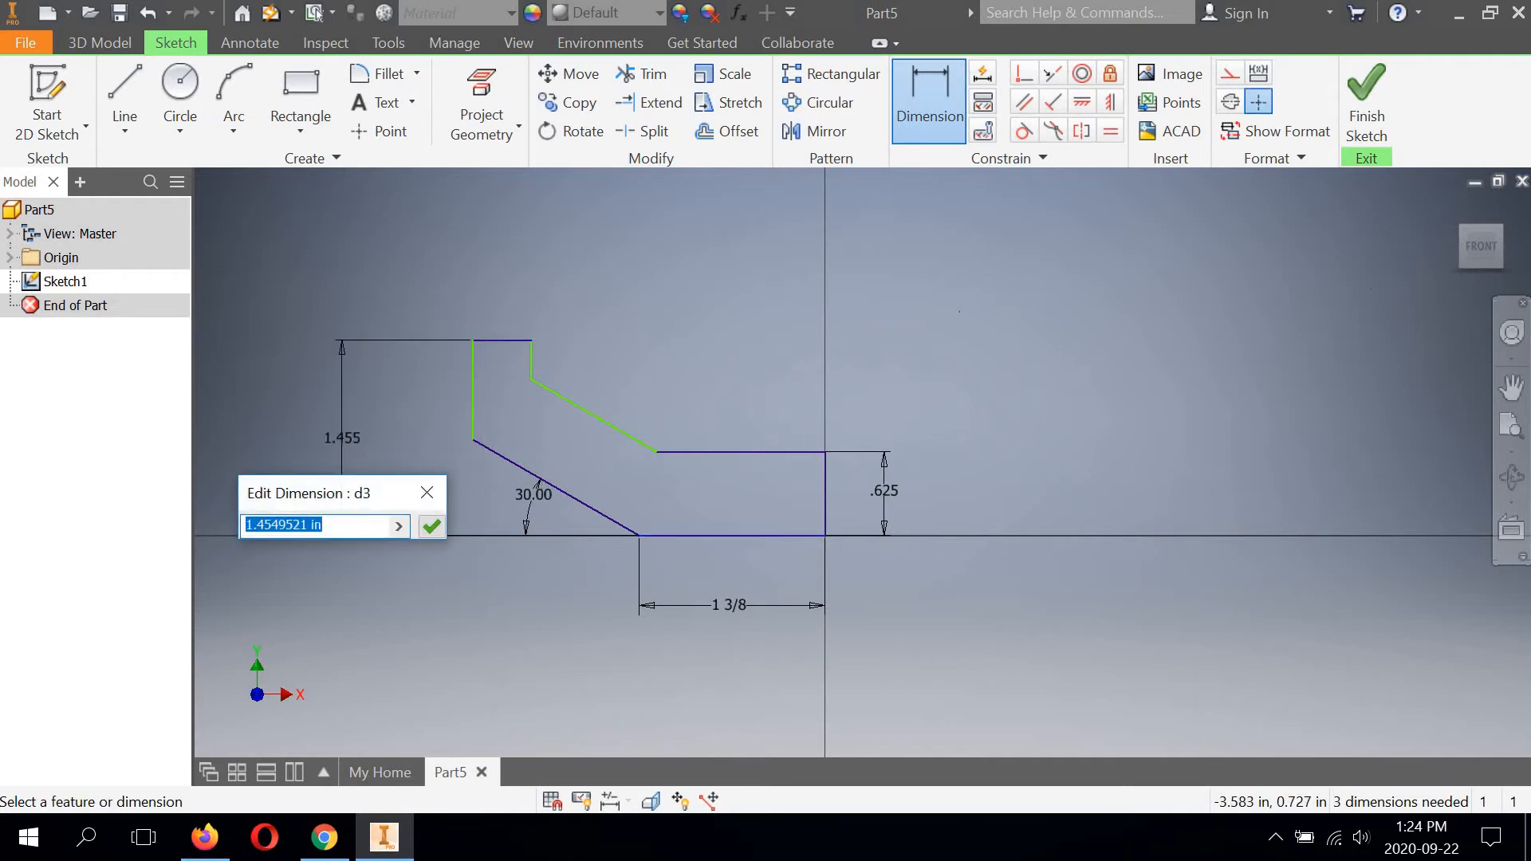
text(2)
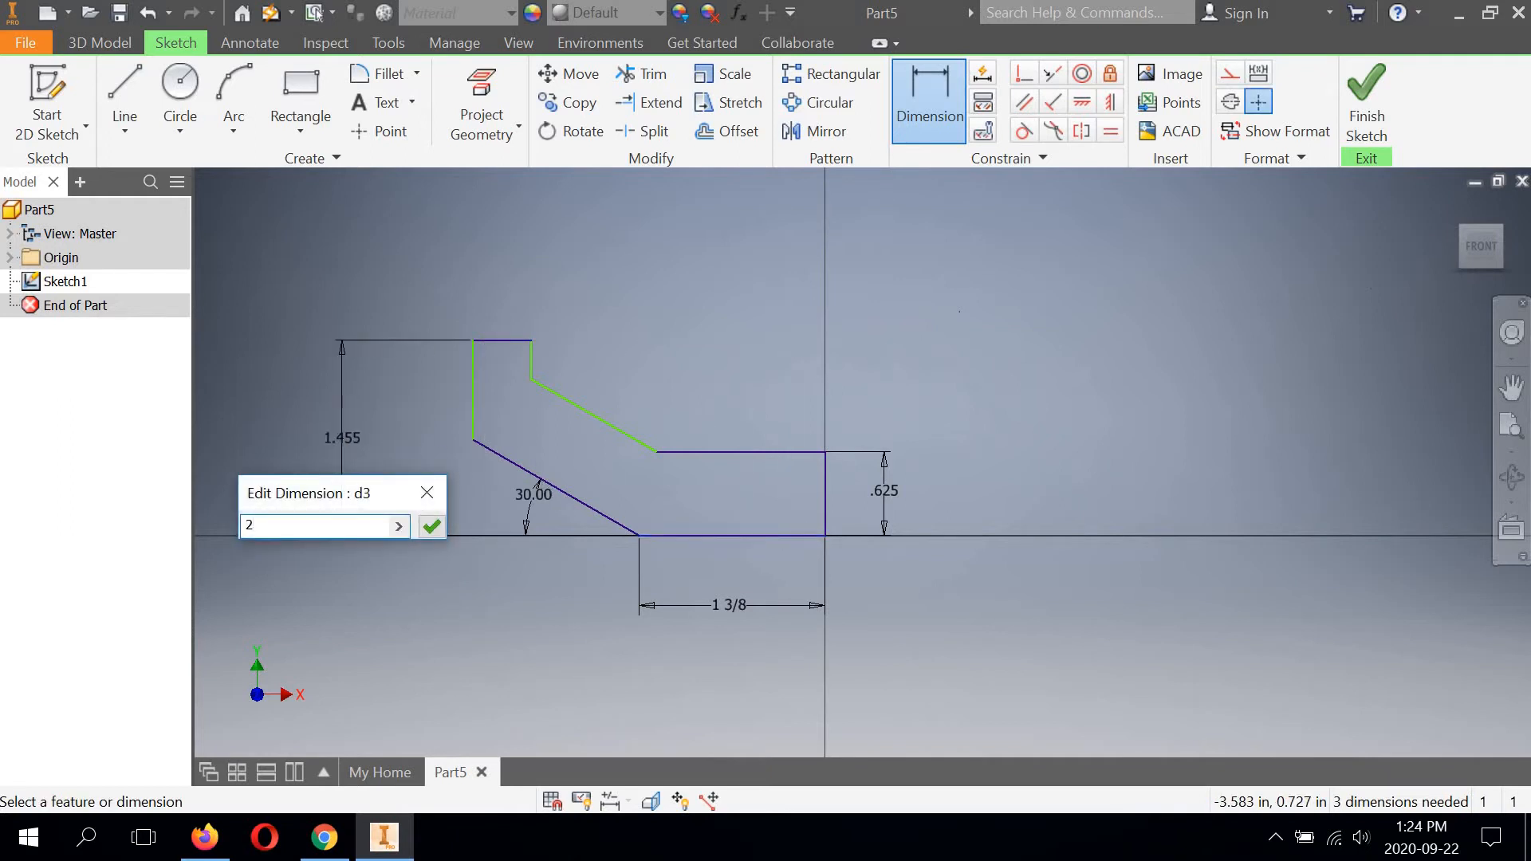
text( 3/4)
click(431, 524)
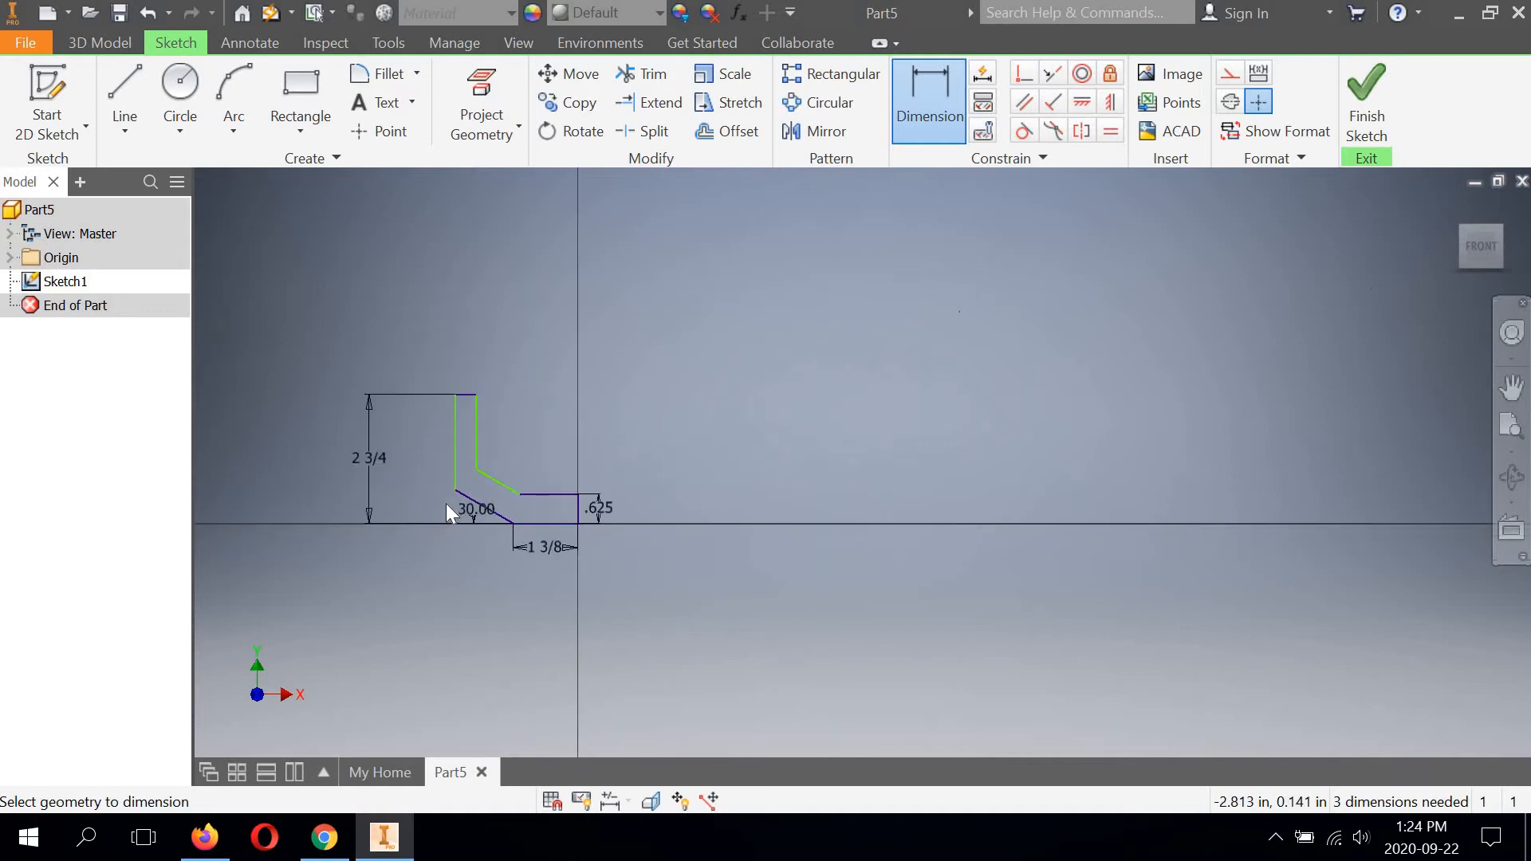
Dimension the overall width between the outer vertical edge and the vertical edge at the origin, and set it to 4 in.
scroll(447, 504, up, 4)
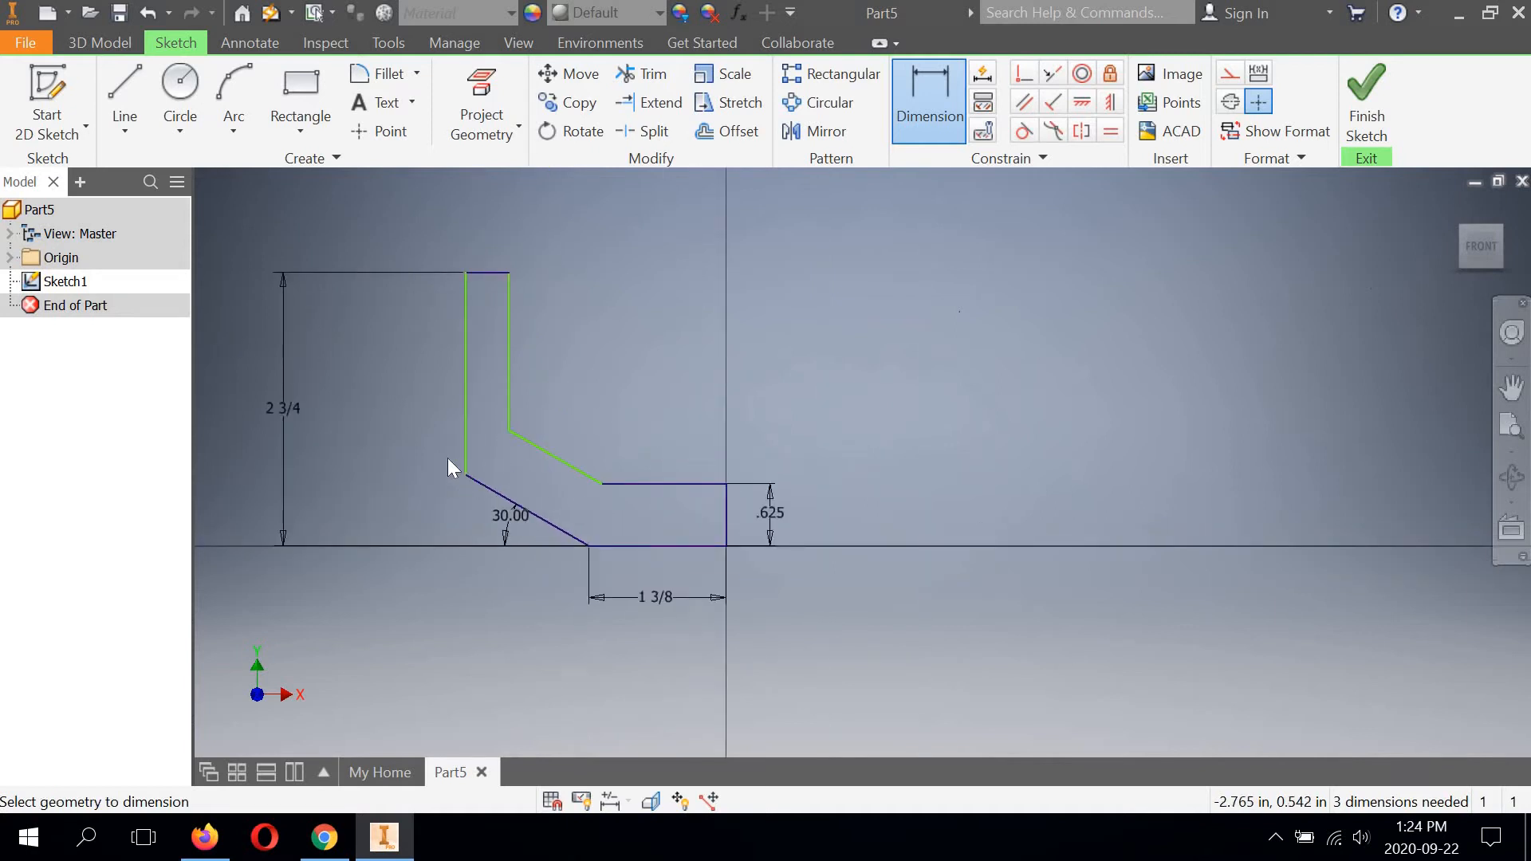
middle_drag(408, 402, 533, 408)
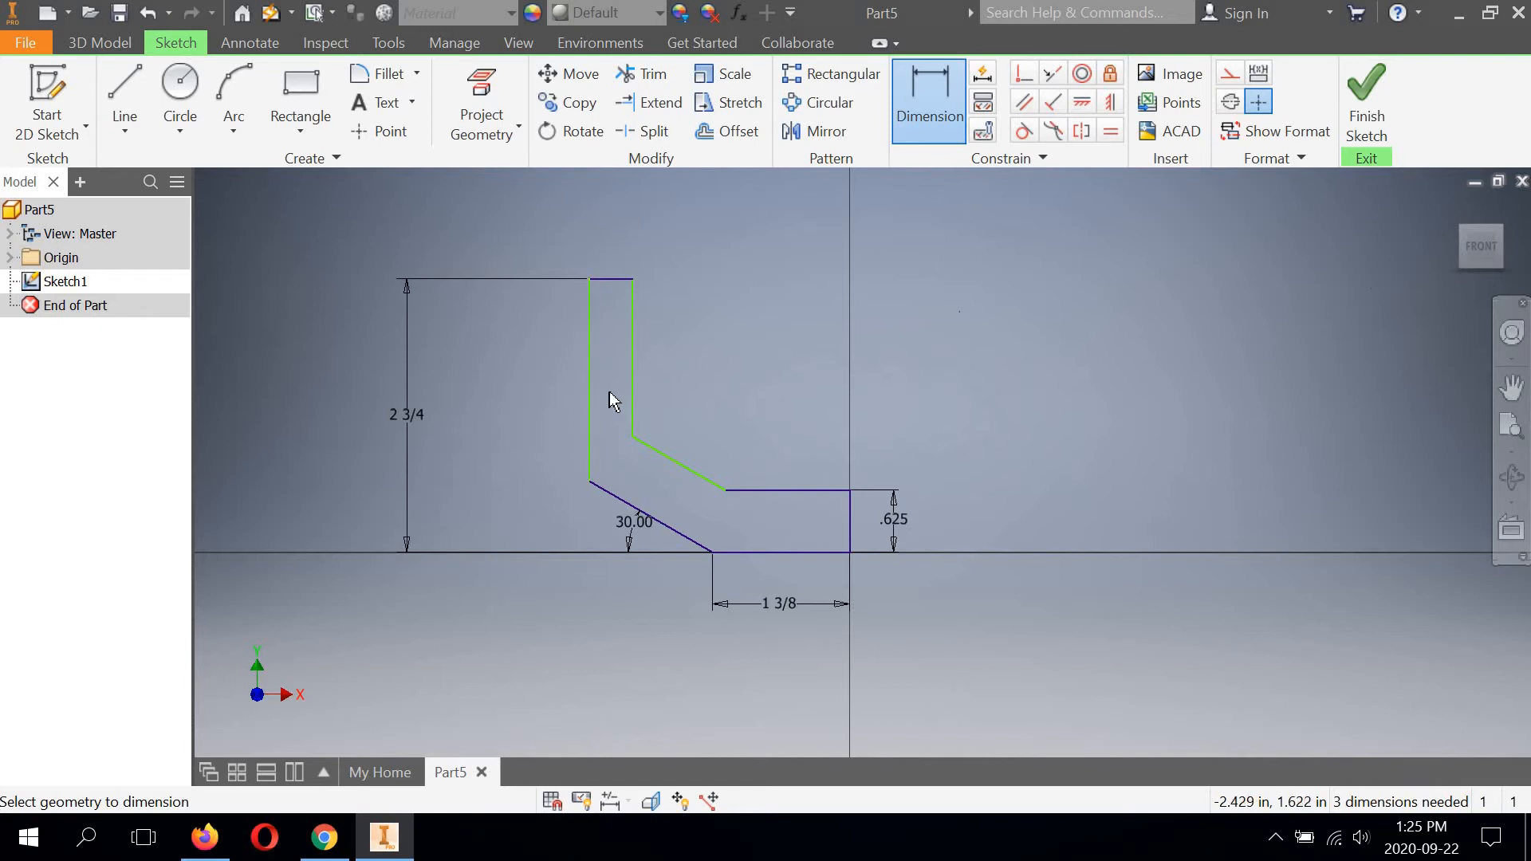
click(588, 366)
click(849, 518)
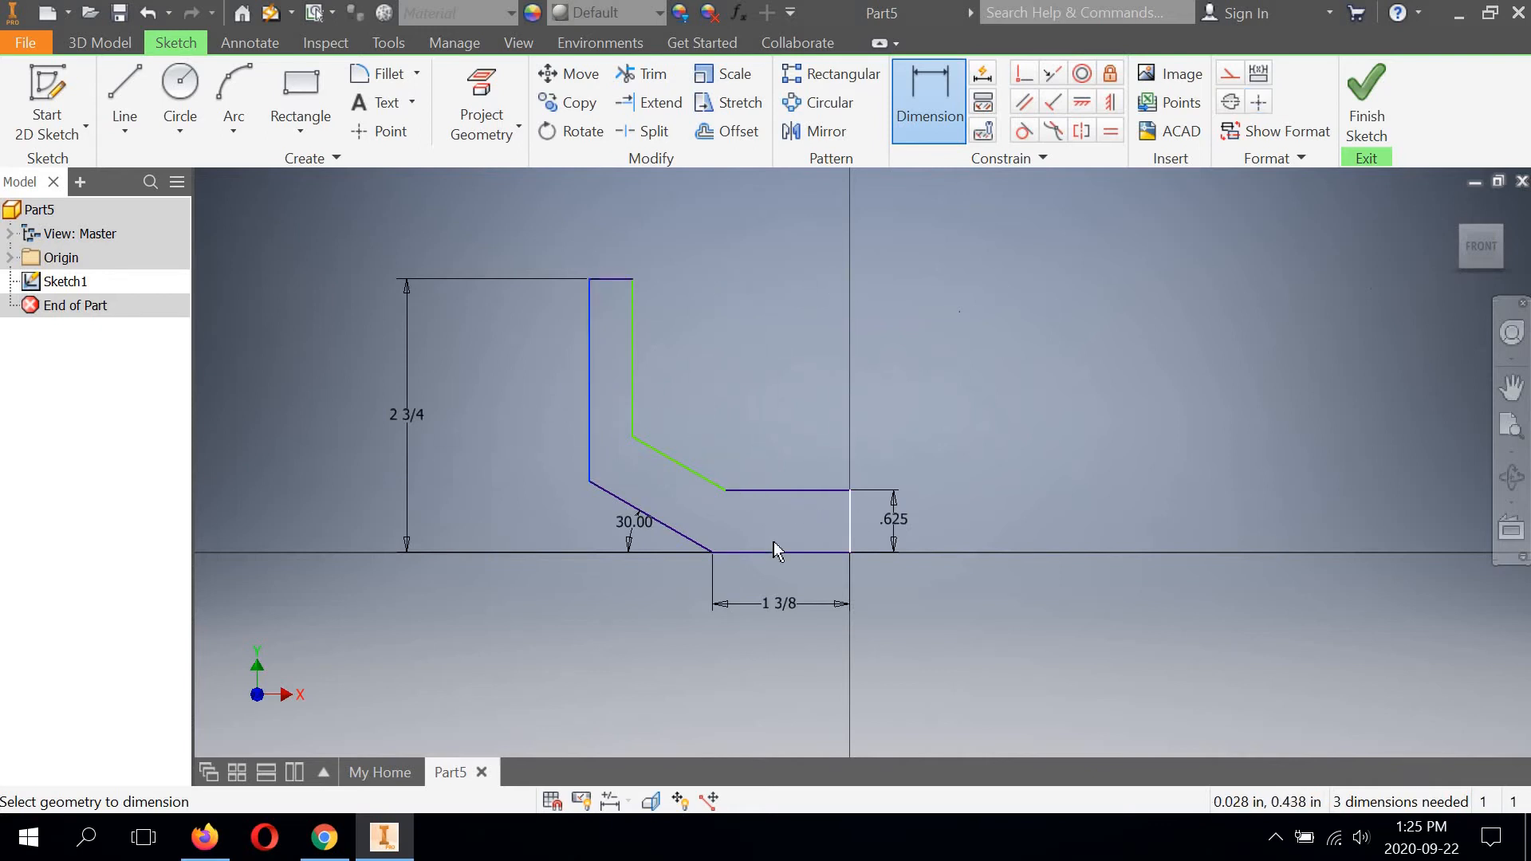
click(728, 575)
click(716, 659)
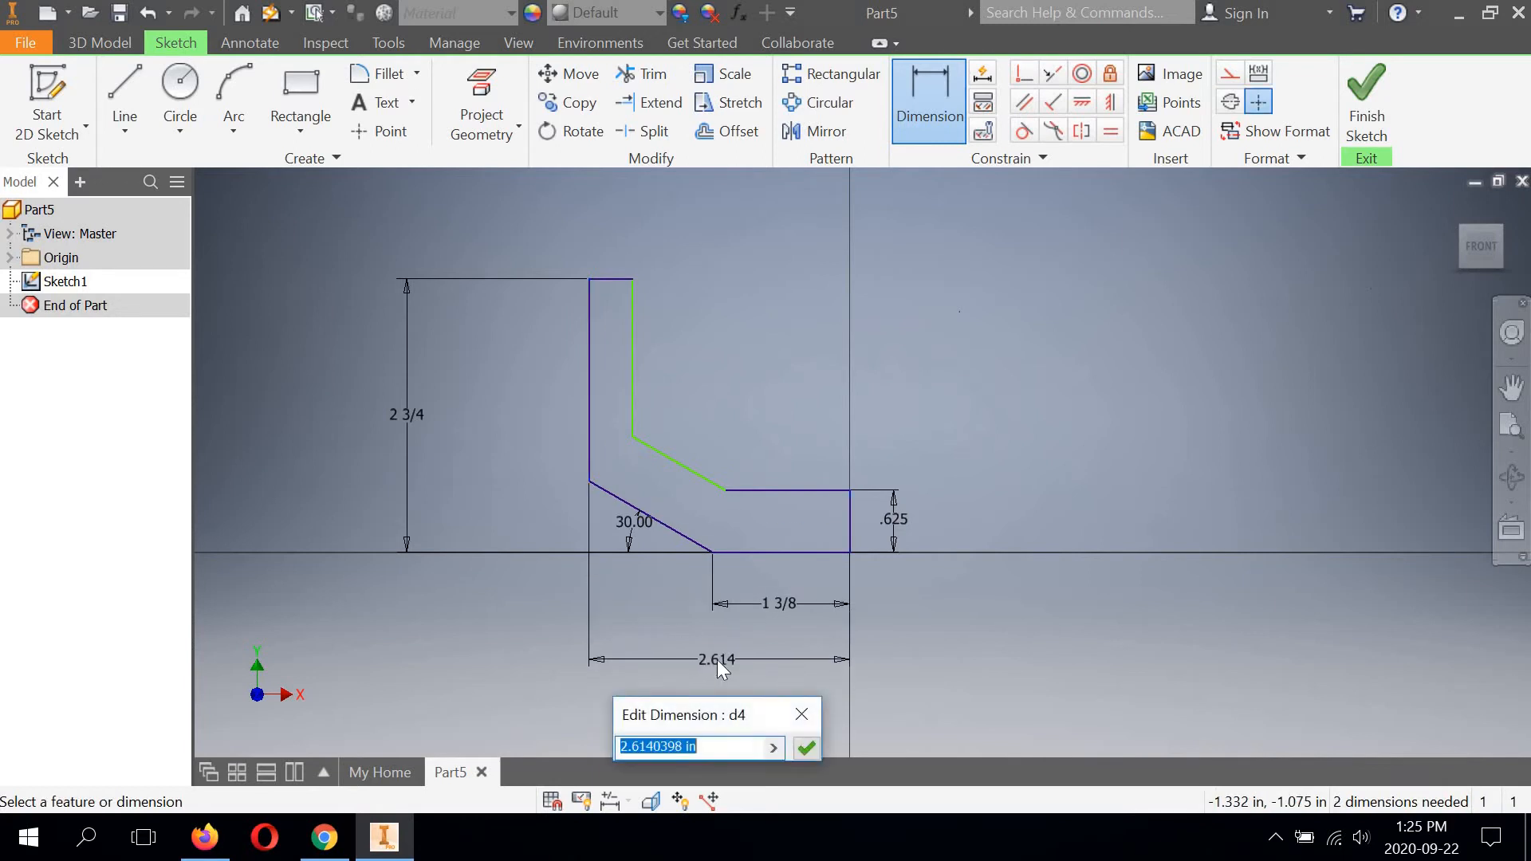
text(4)
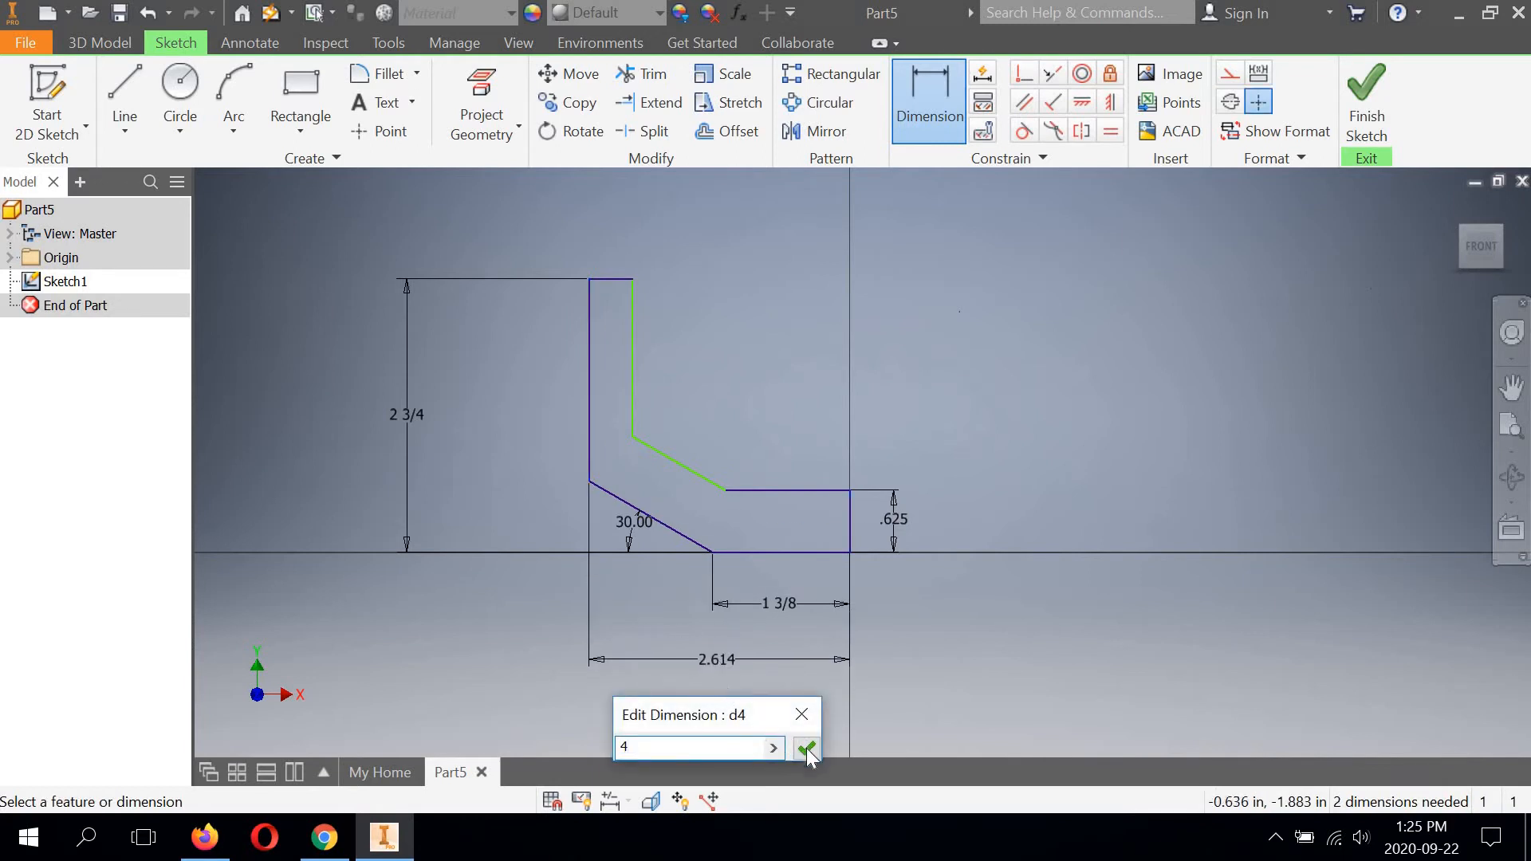
click(807, 750)
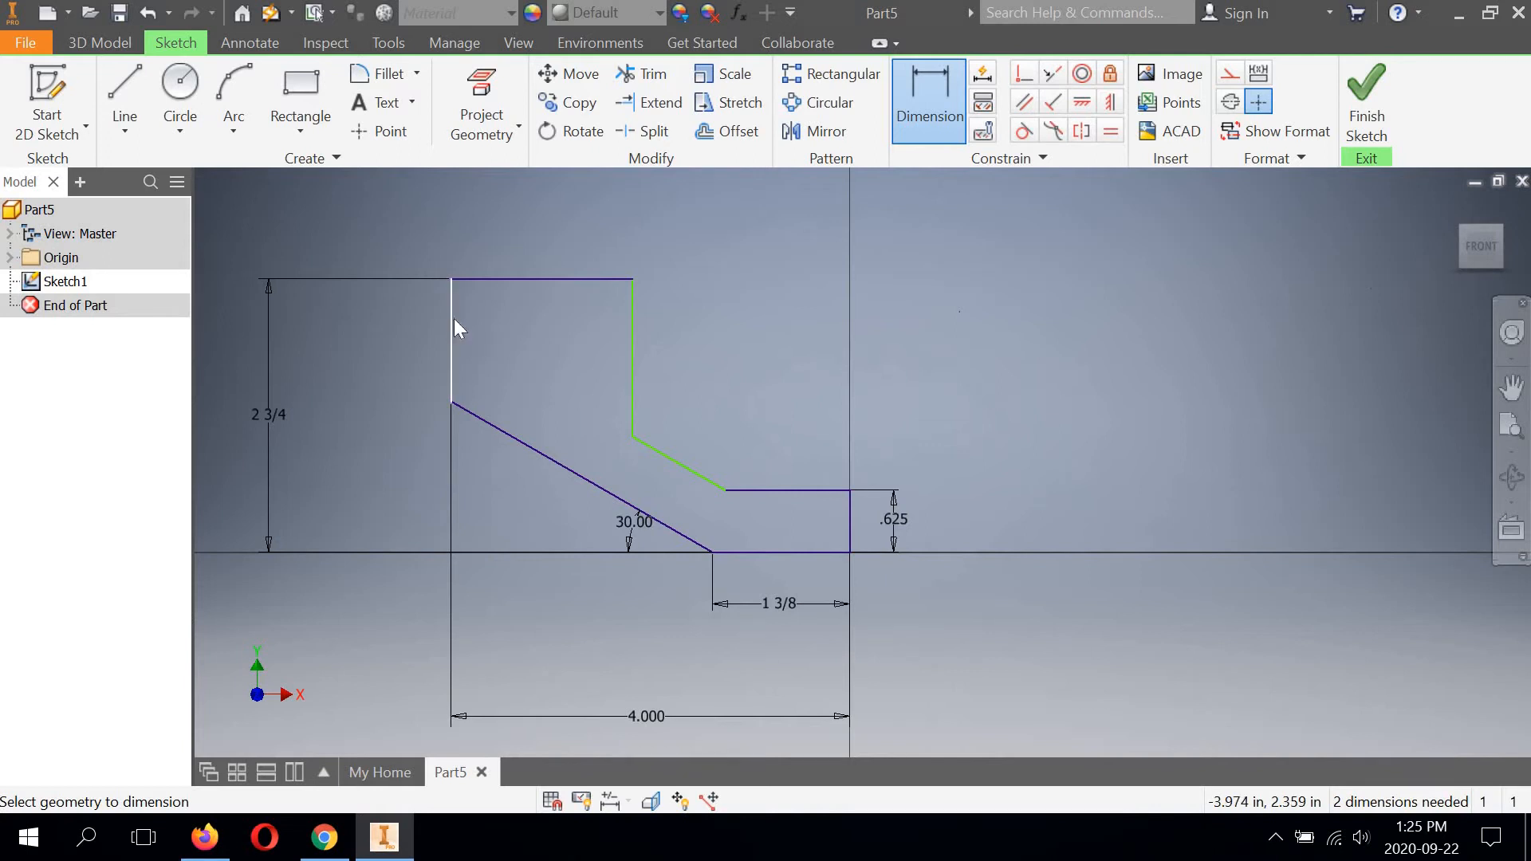
Dimension the distance between the two vertical edges of the upright leg and set it to 5/8 in.
click(472, 329)
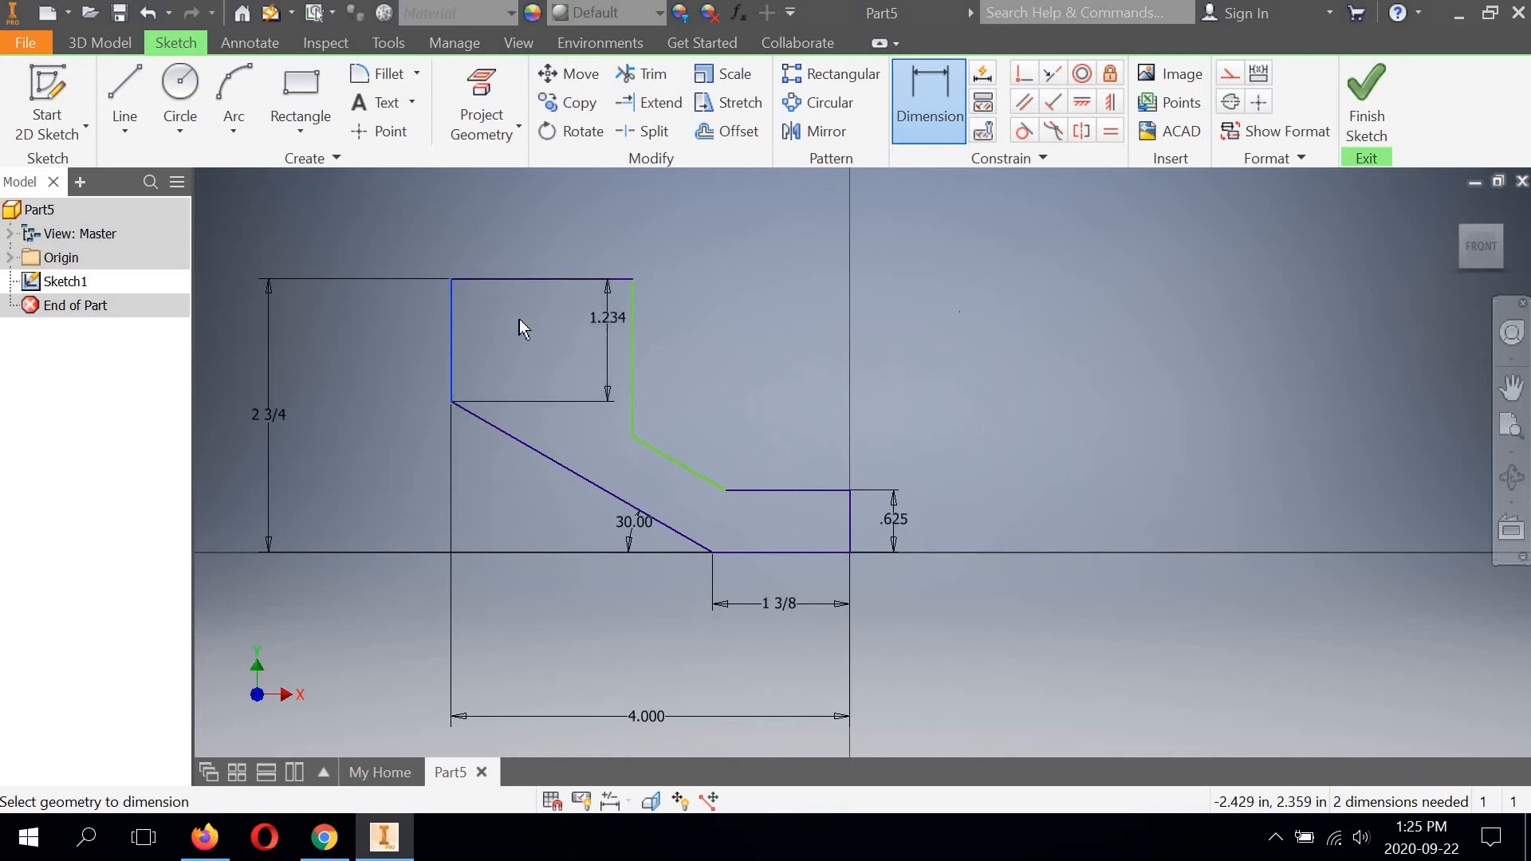
click(631, 323)
click(559, 231)
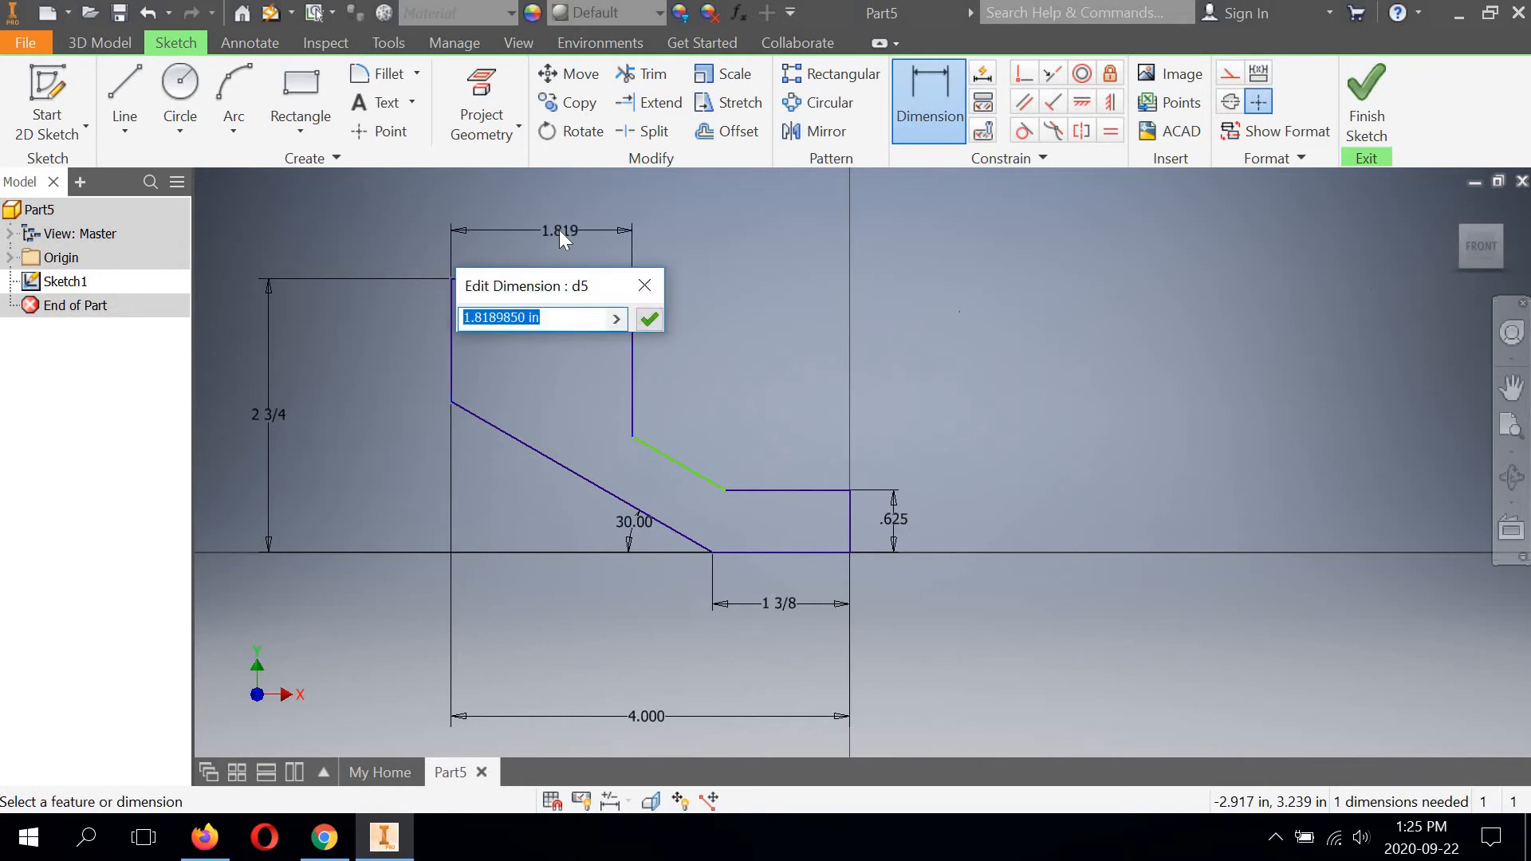
text(5/8)
click(651, 321)
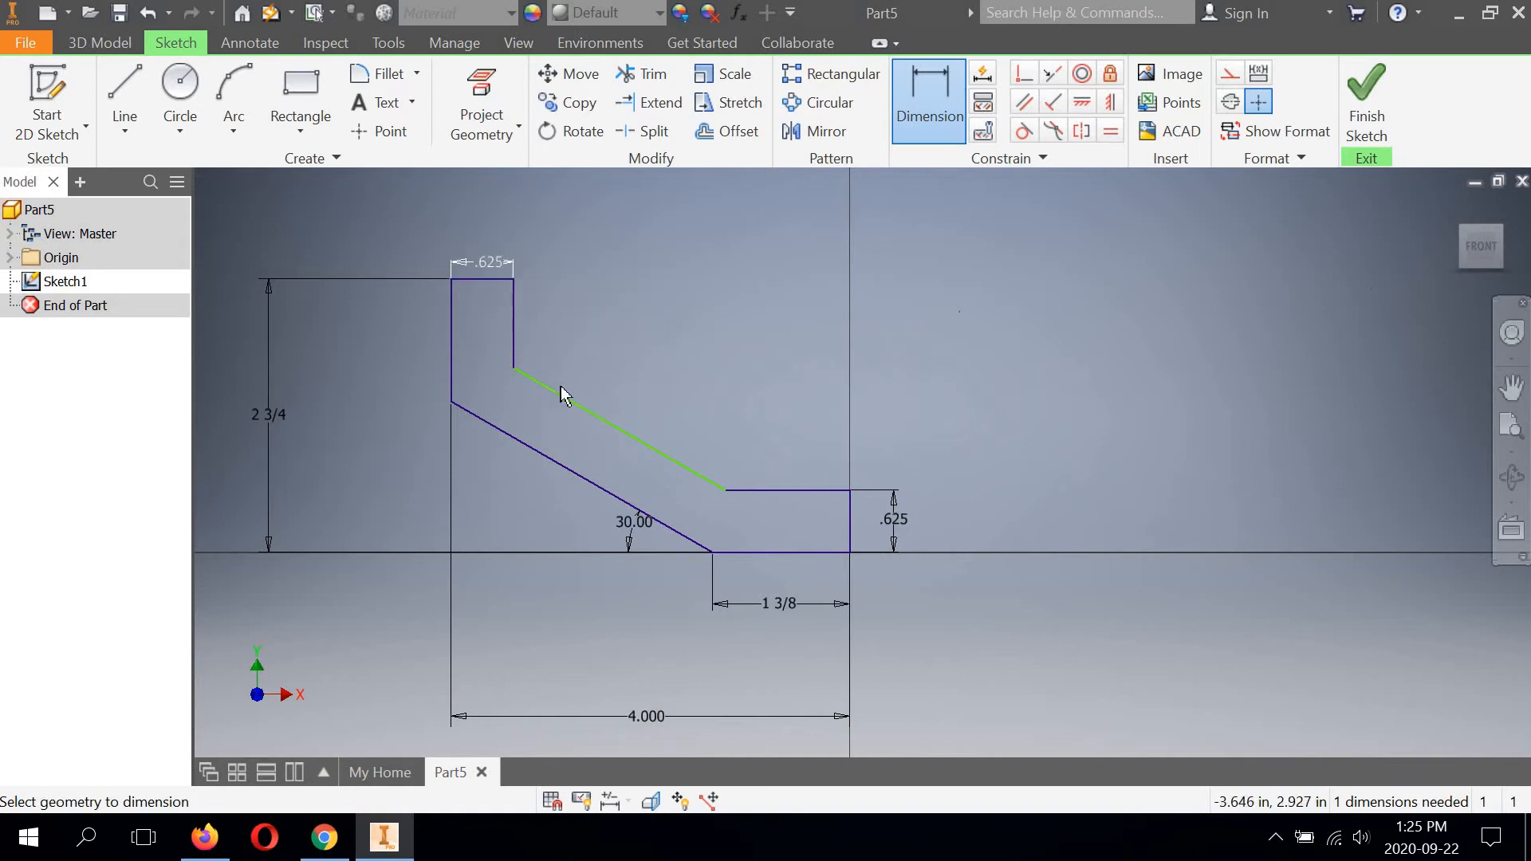
Dimension the perpendicular distance between the two parallel slanted lines and set it to 5/8 in.
click(590, 411)
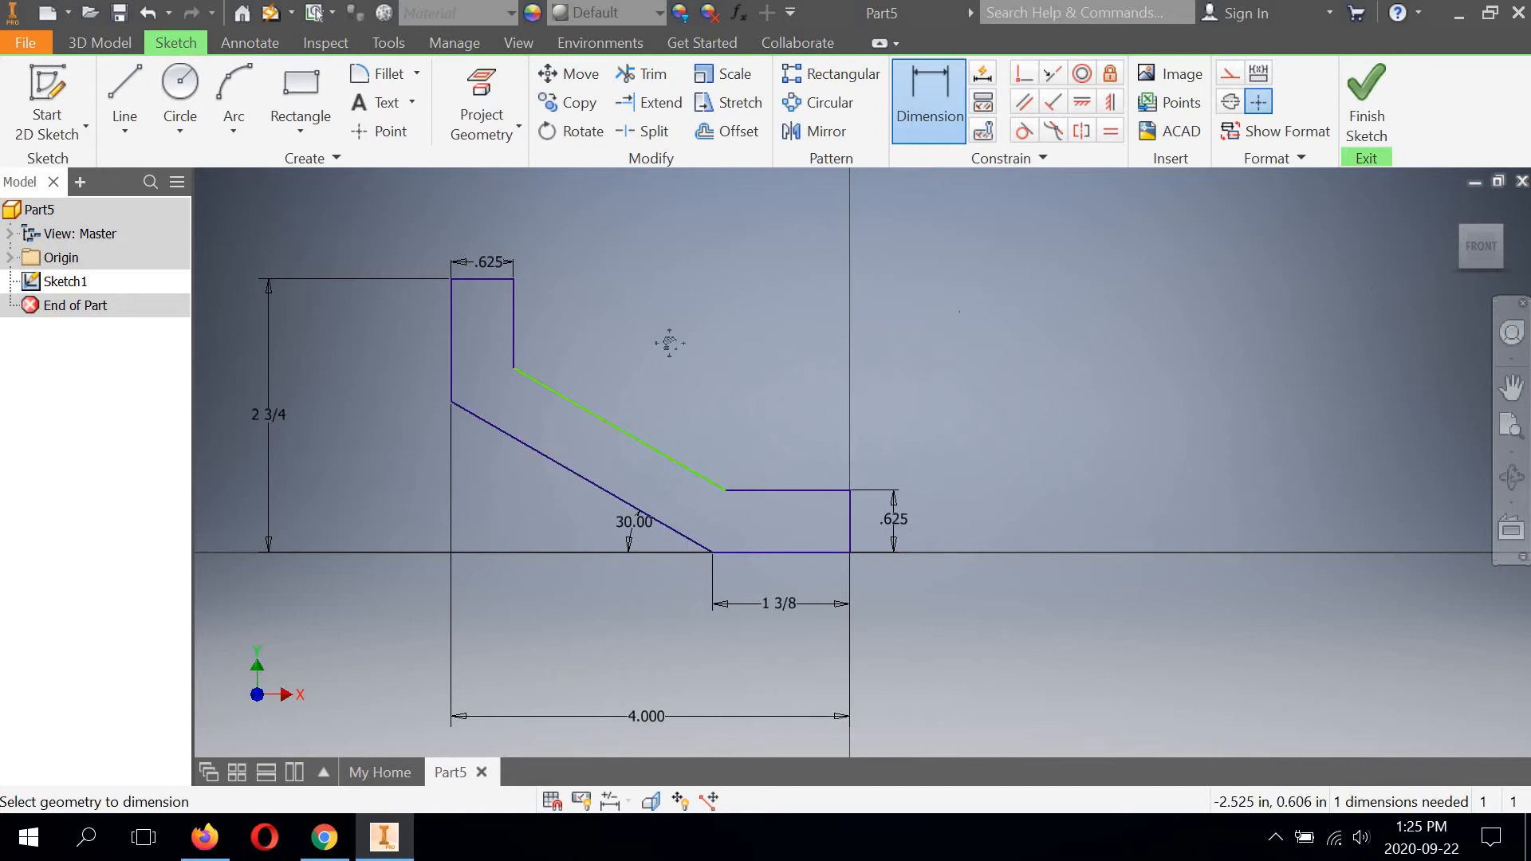
mouse_move(668, 343)
middle_down()
mouse_move(715, 349)
mouse_move(697, 347)
mouse_move(729, 324)
middle_up()
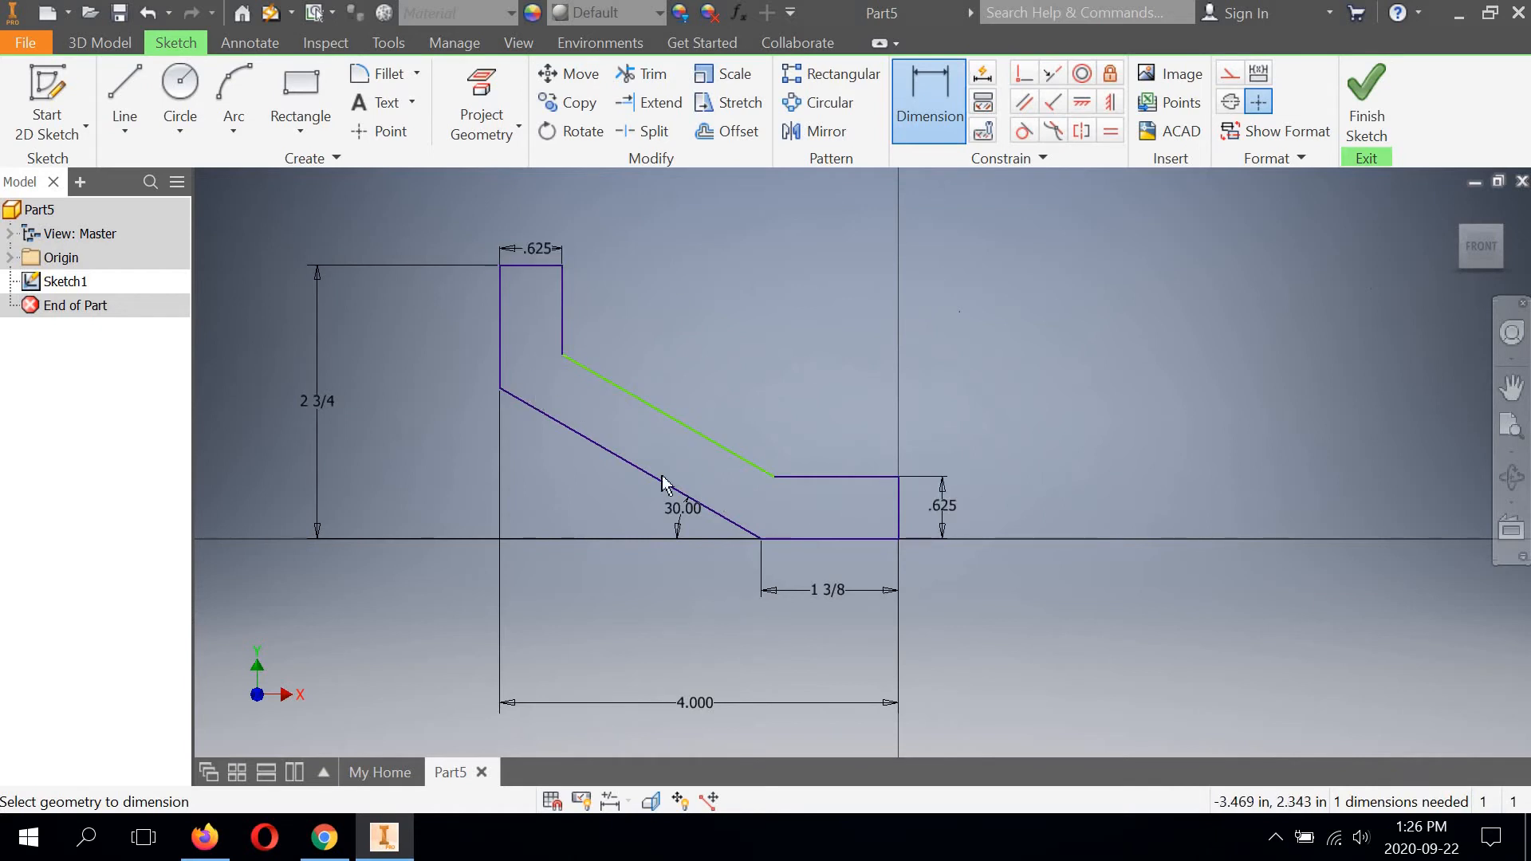
click(660, 411)
click(626, 461)
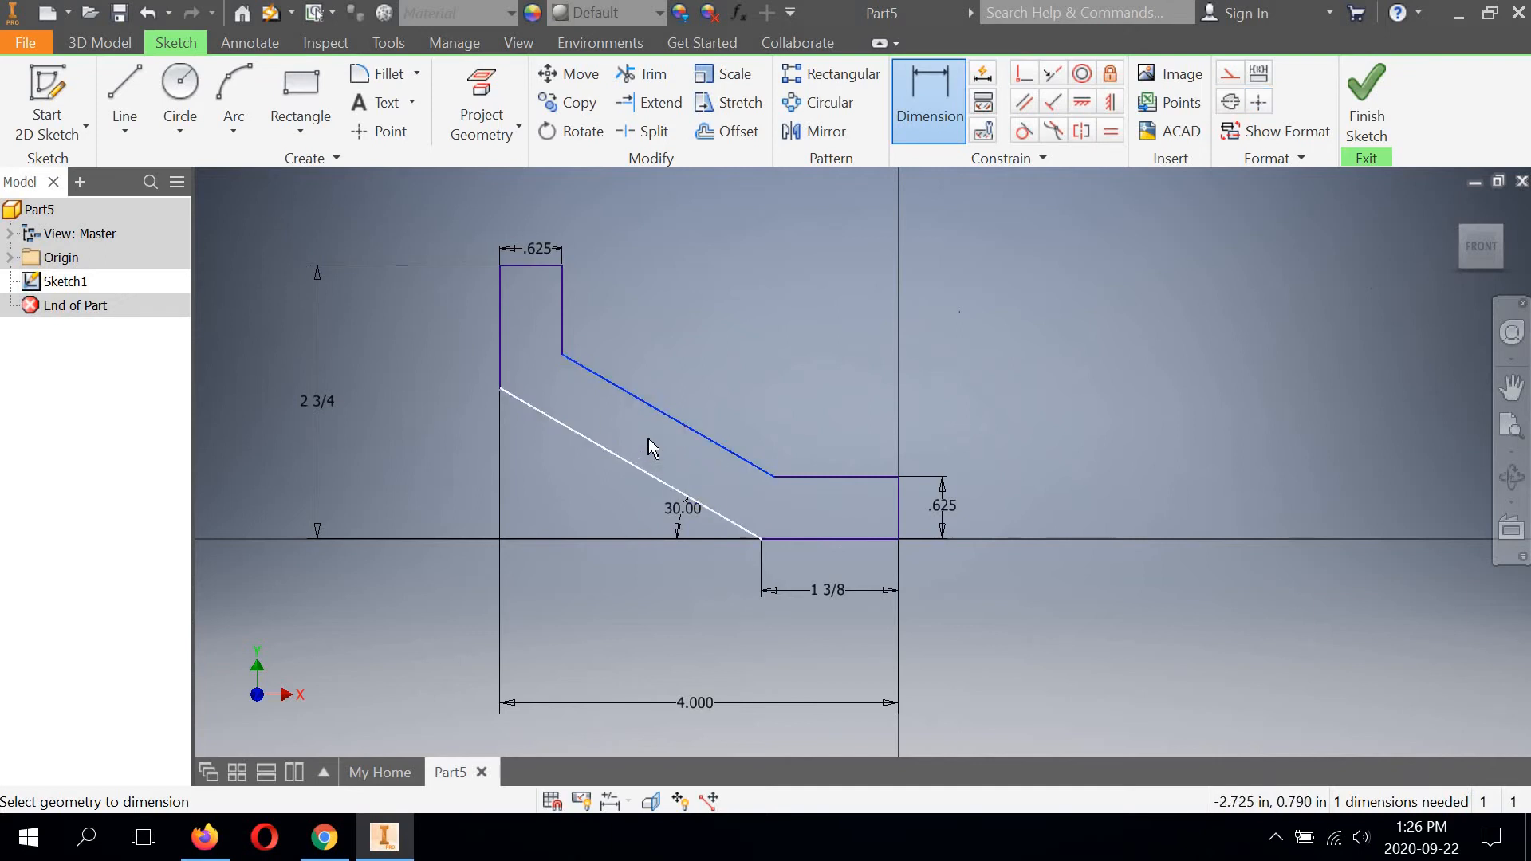
click(649, 437)
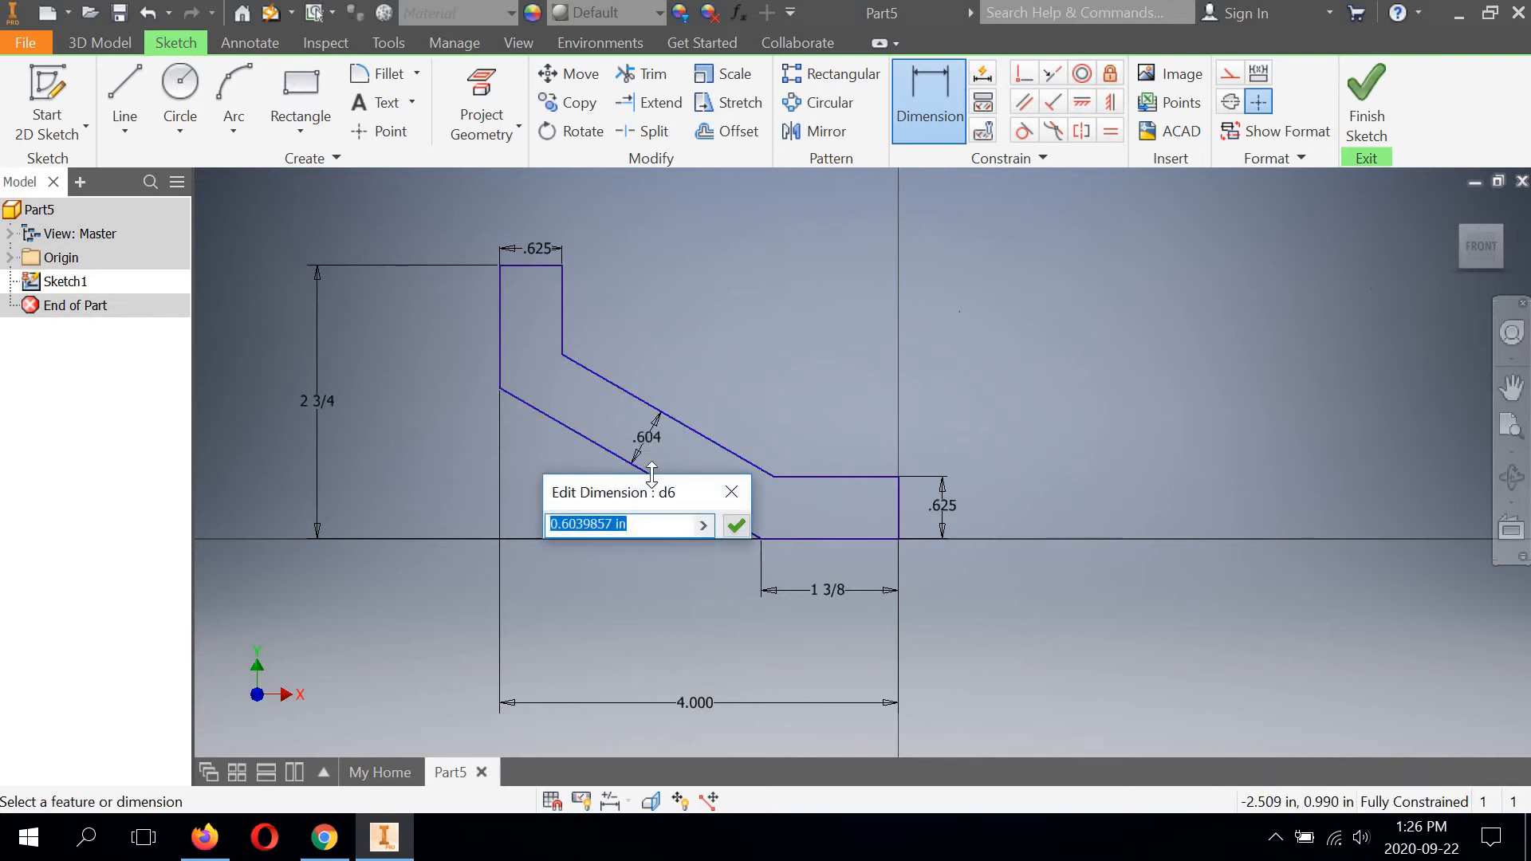
text(5/8)
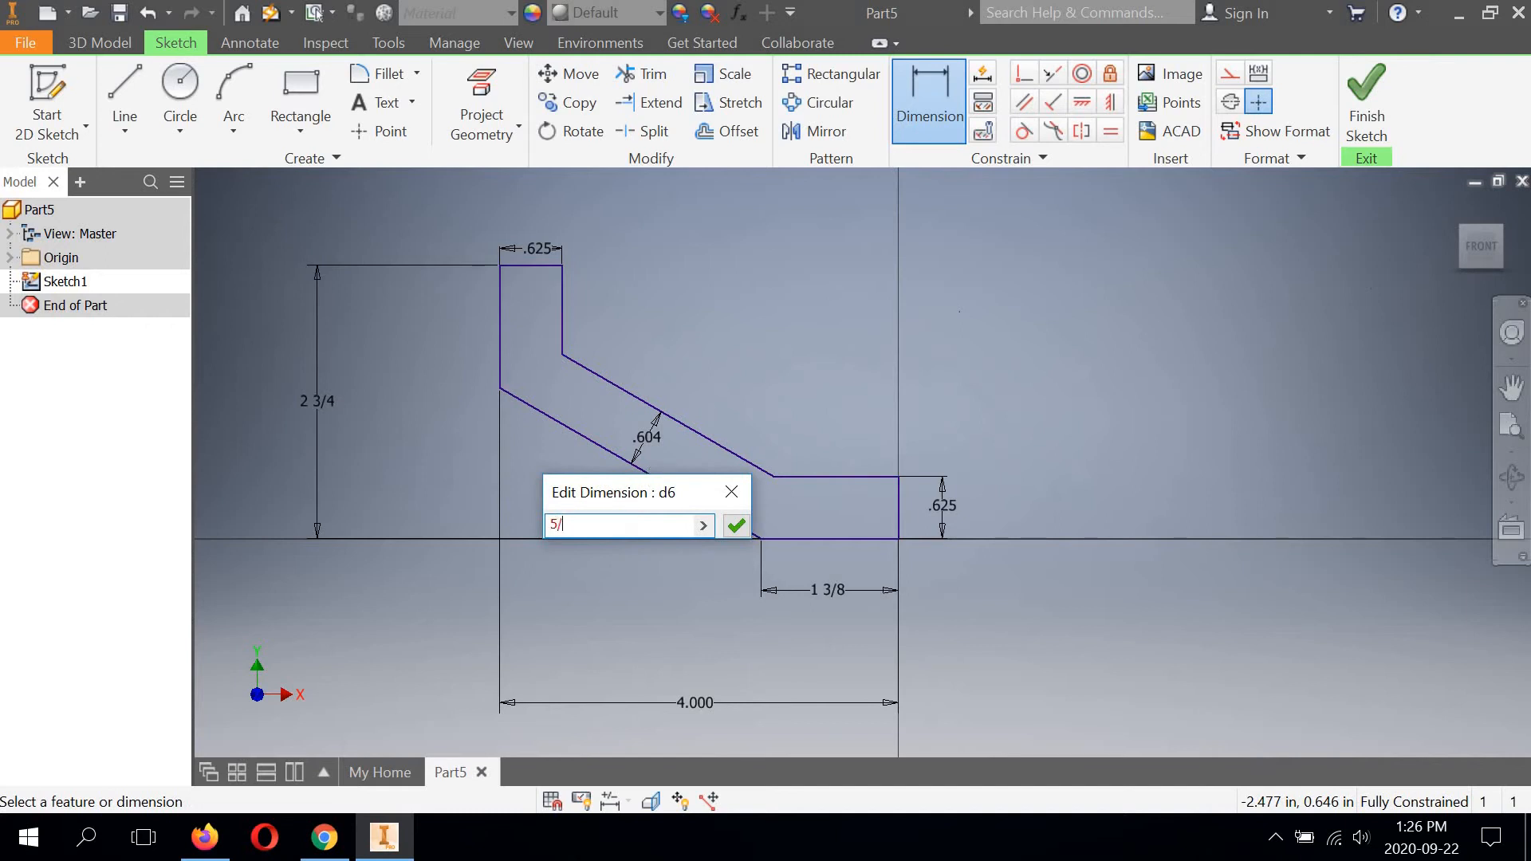
click(735, 525)
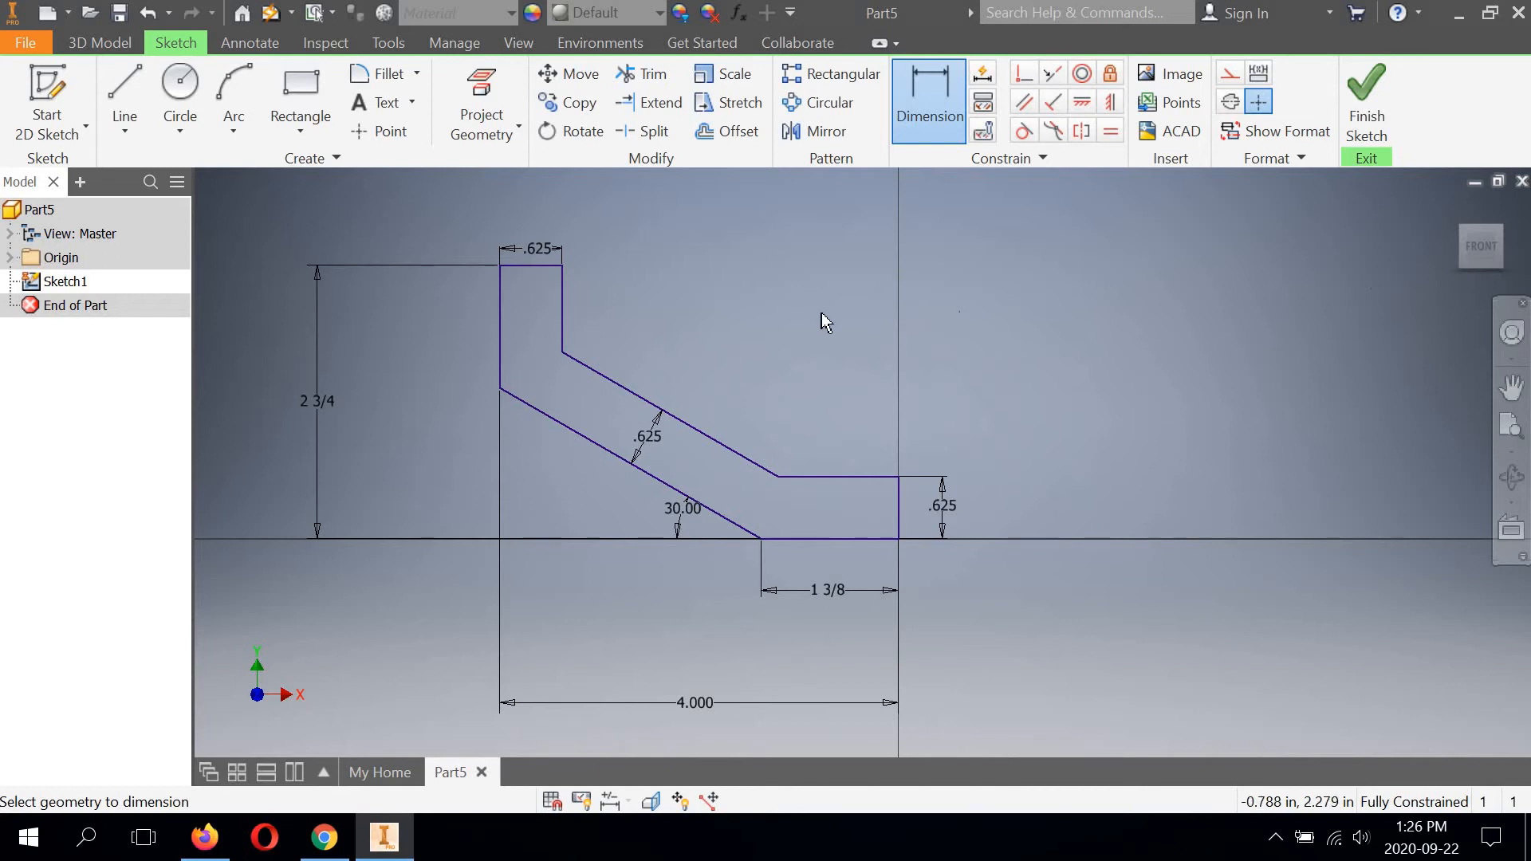
Try to add a length dimension to the short horizontal edge above the bottom edge, then cancel it.
click(843, 477)
click(841, 431)
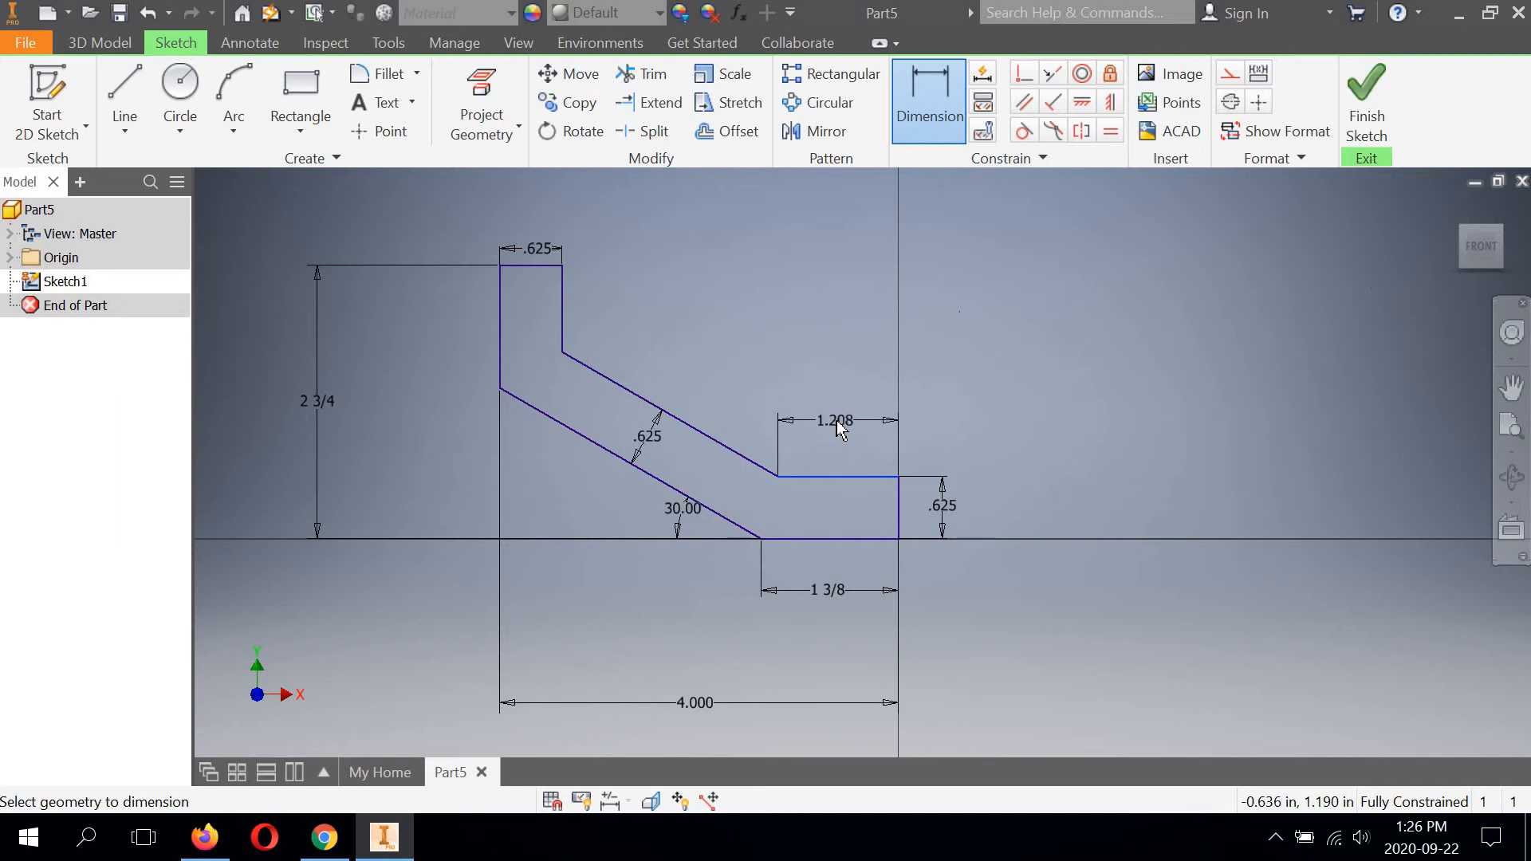
click(834, 414)
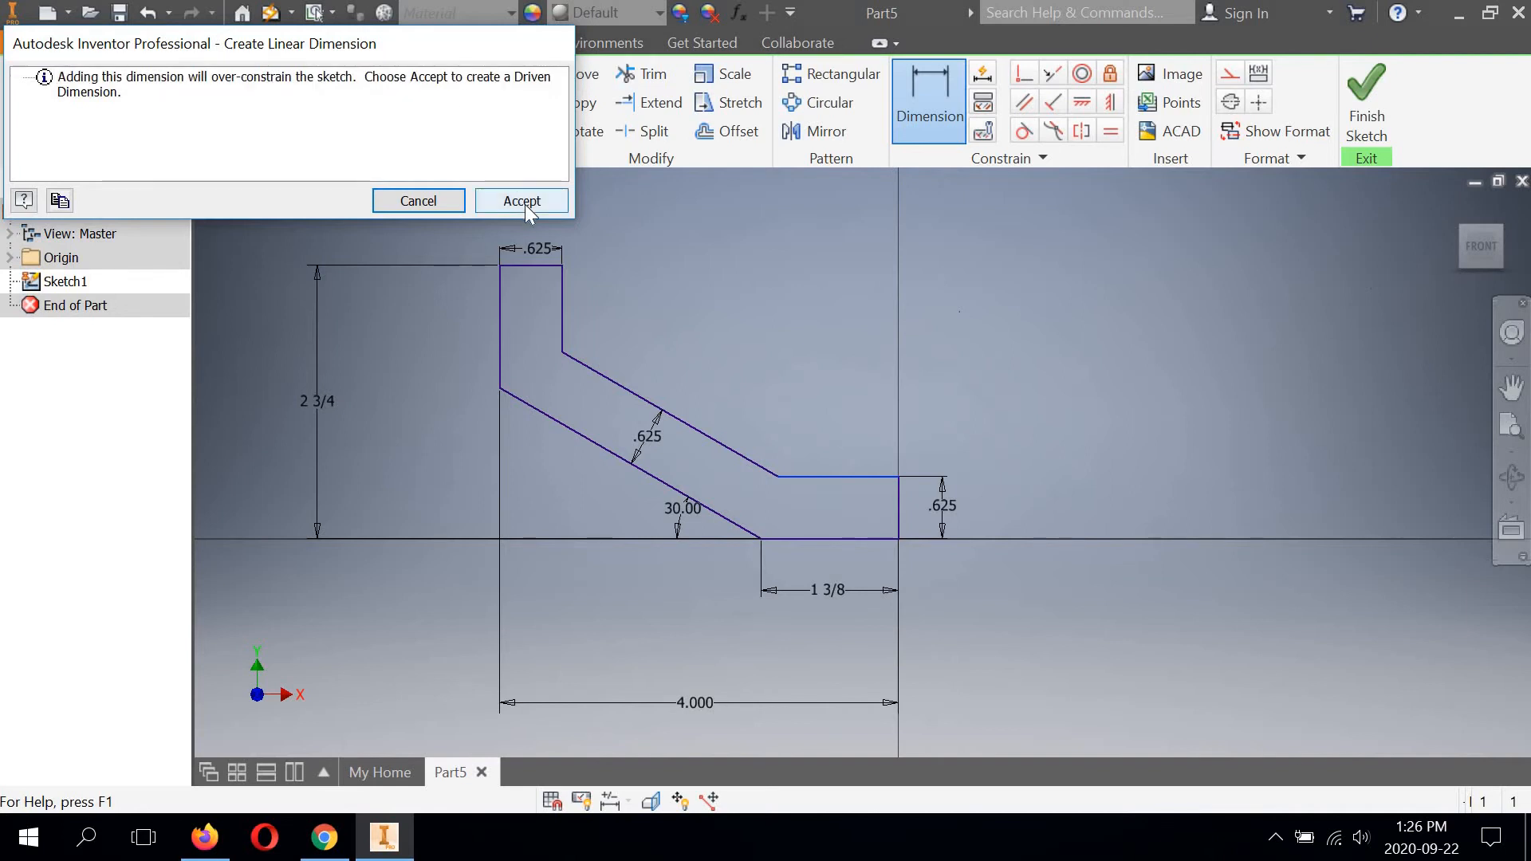
click(418, 201)
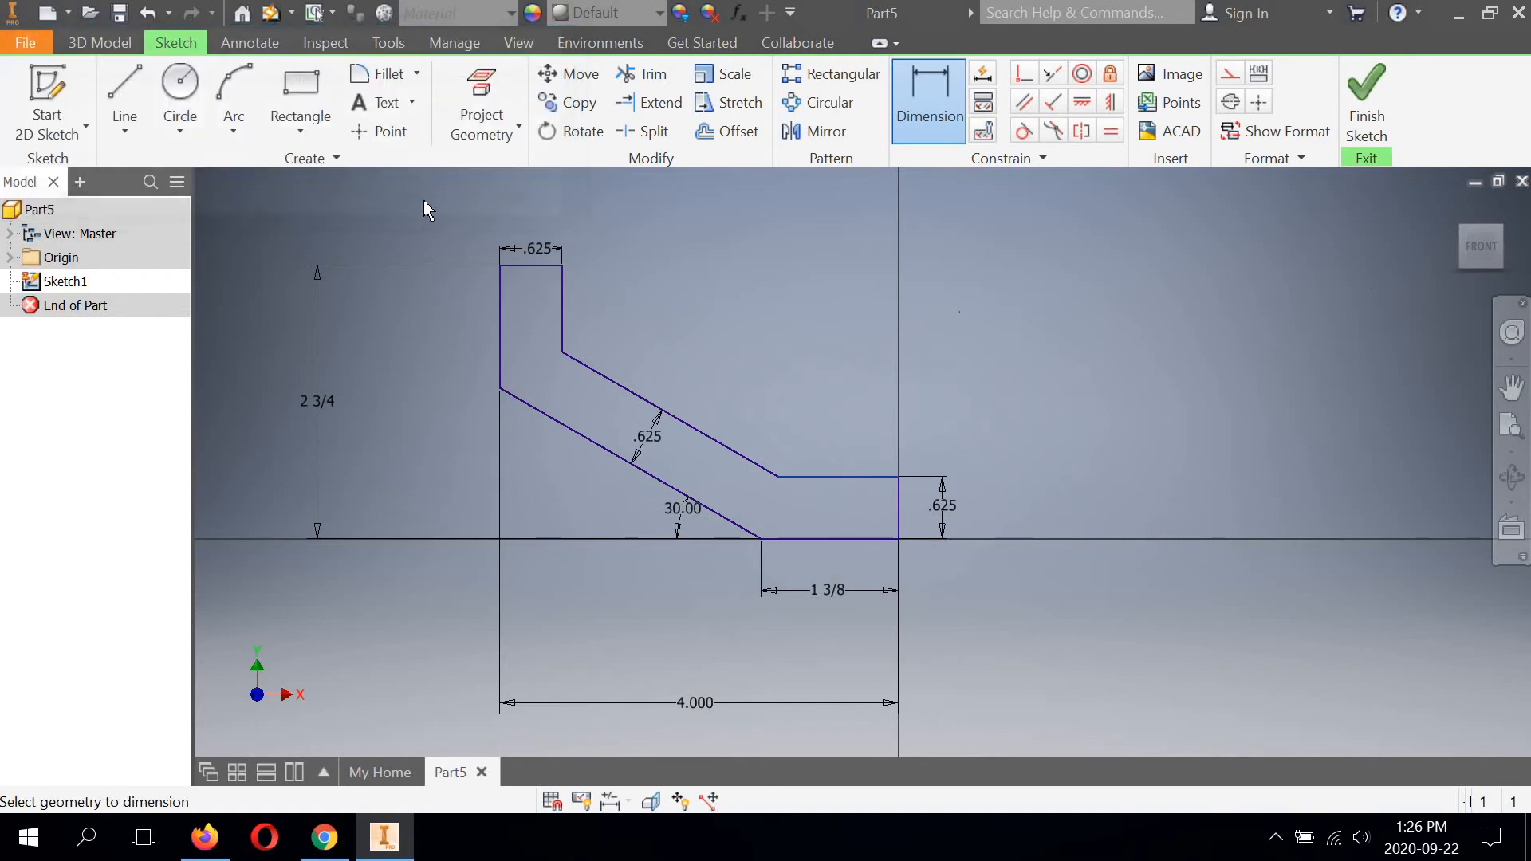
Dimension the upright leg's short inner vertical edge and accept it as a driven dimension.
click(562, 279)
click(596, 300)
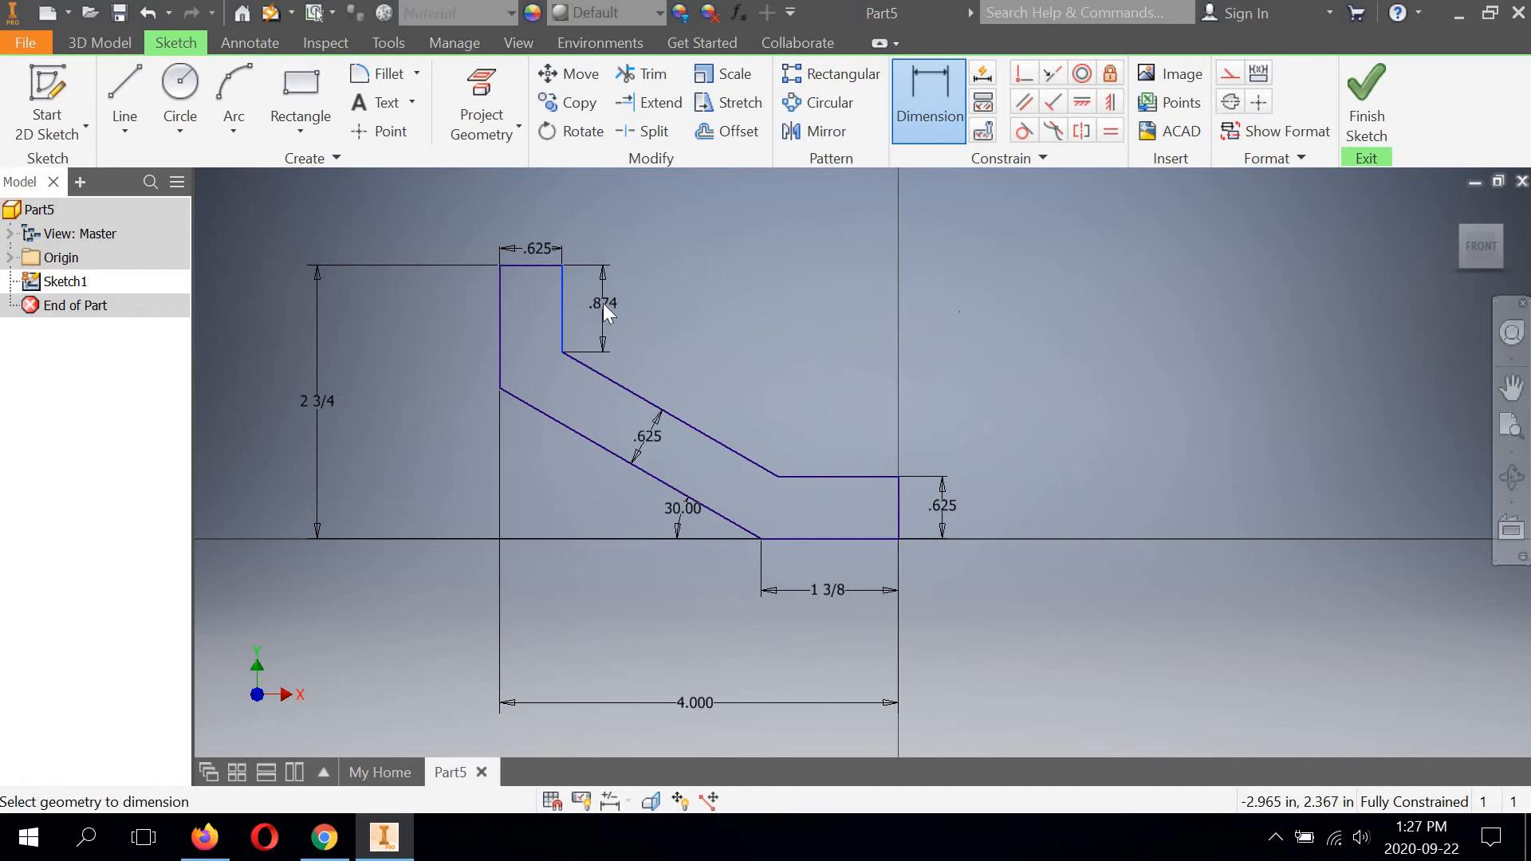
click(603, 303)
click(523, 202)
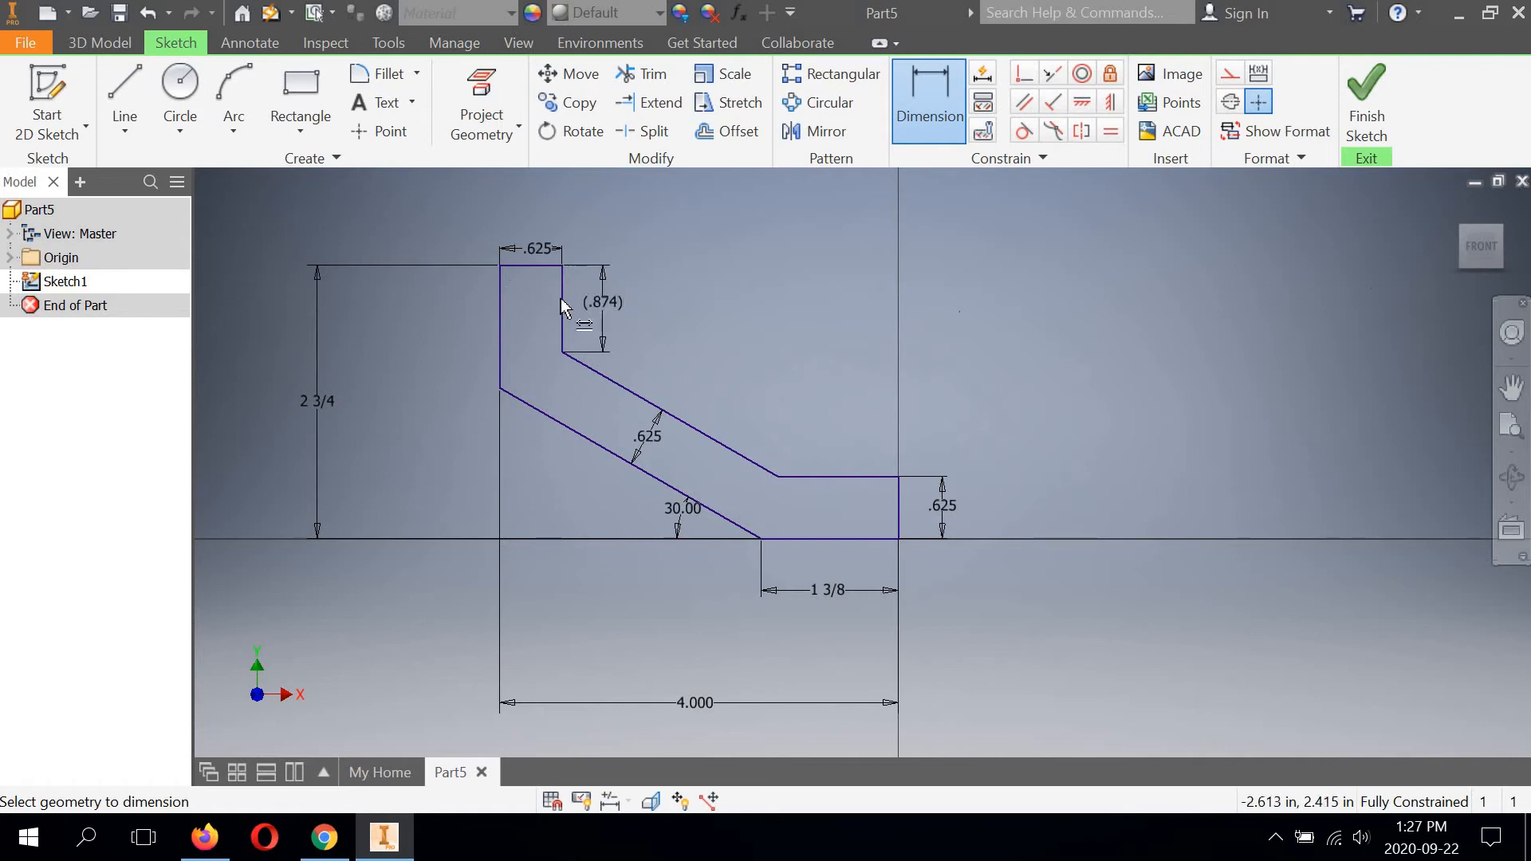
Check whether the driven dimension on the short inner vertical edge can be edited, closing its value box each time.
click(603, 301)
click(687, 357)
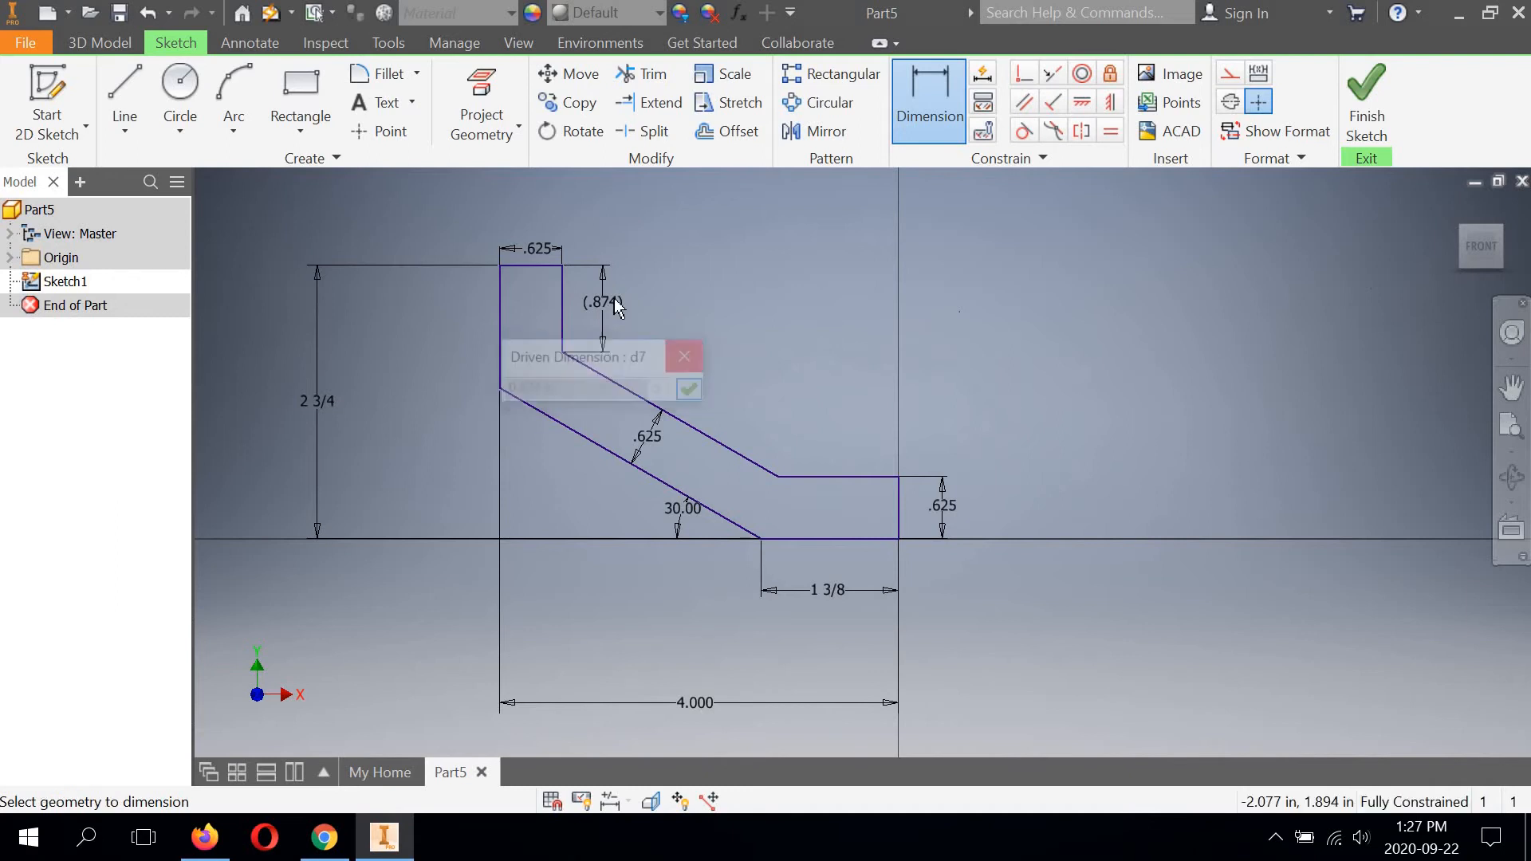
click(611, 298)
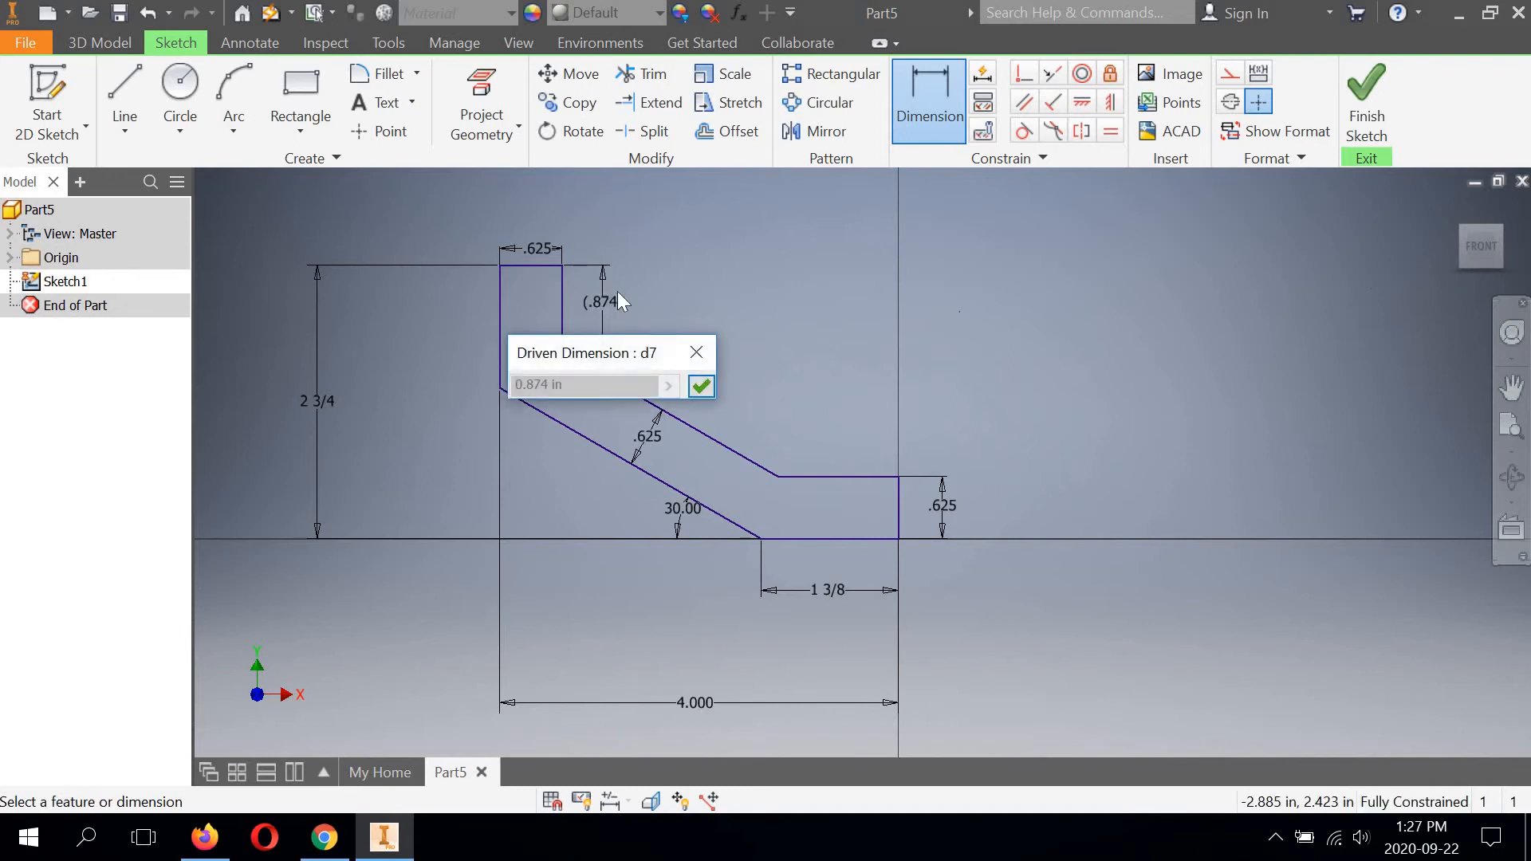
right_click(613, 297)
key(Escape)
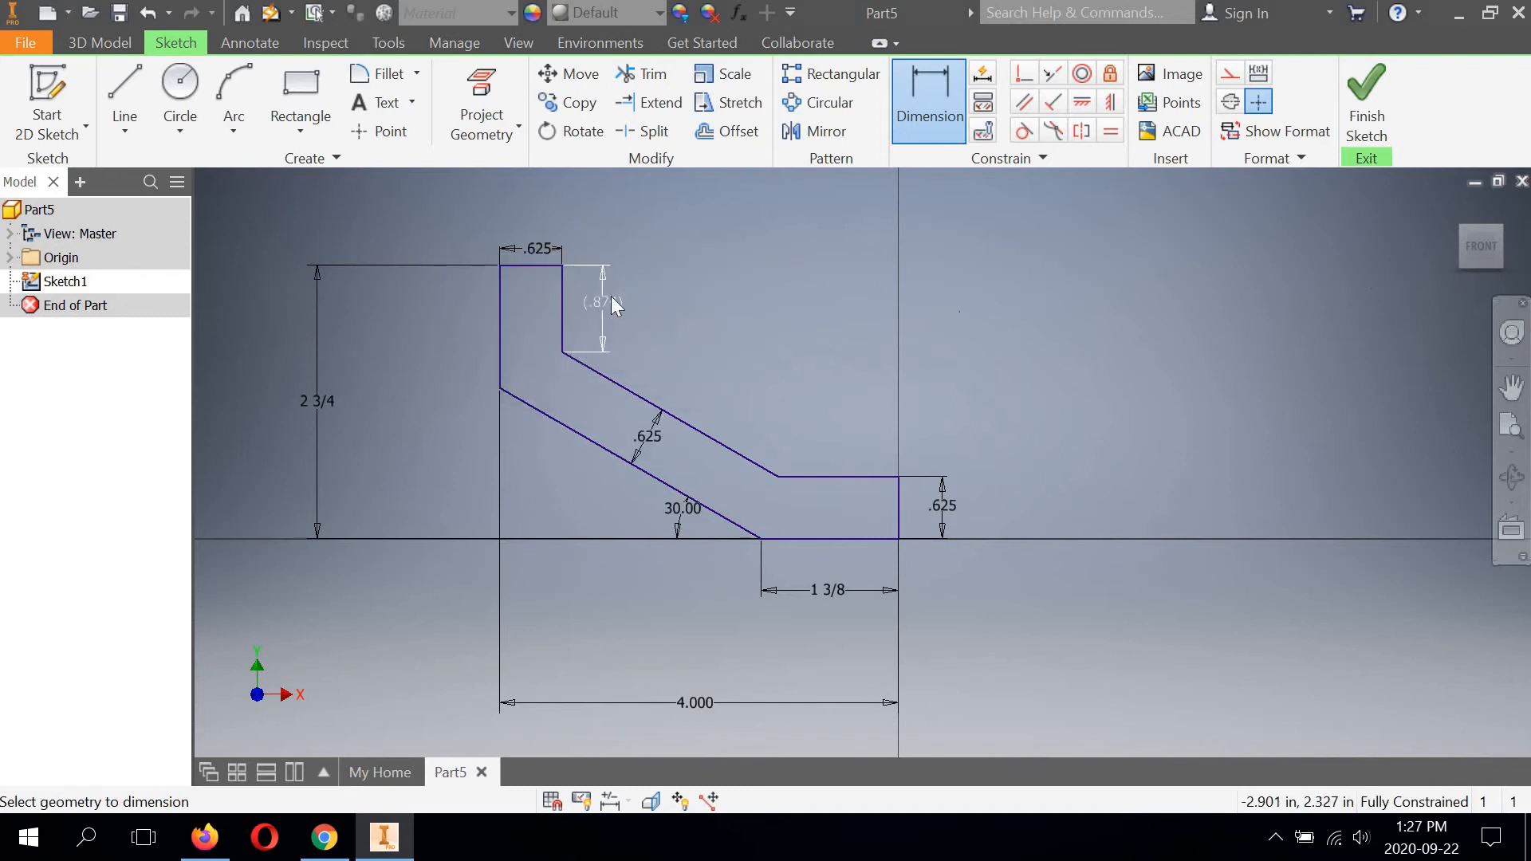
click(611, 296)
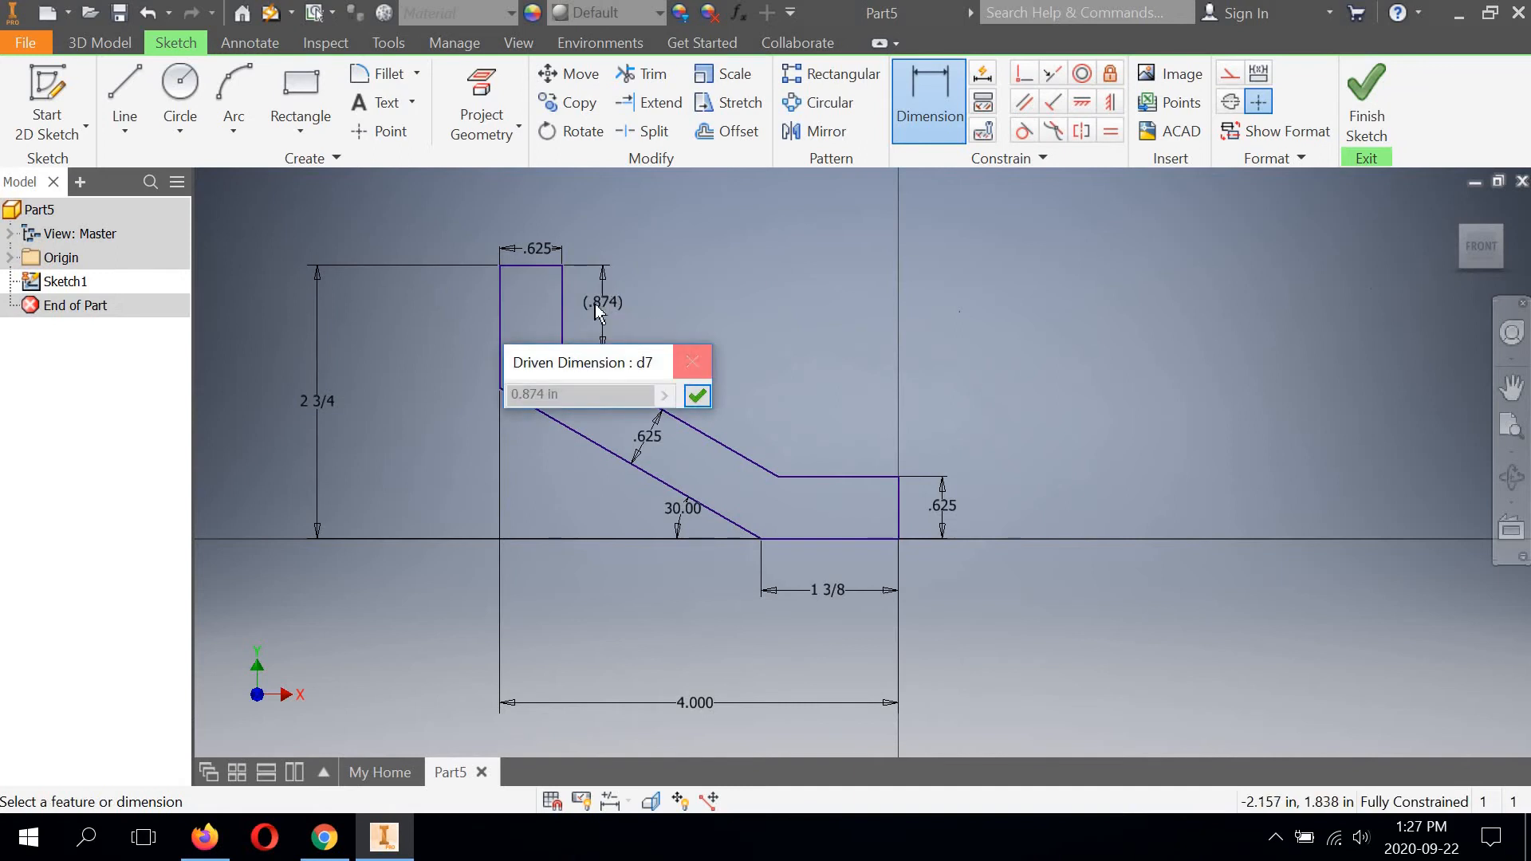
click(692, 360)
click(591, 298)
click(675, 353)
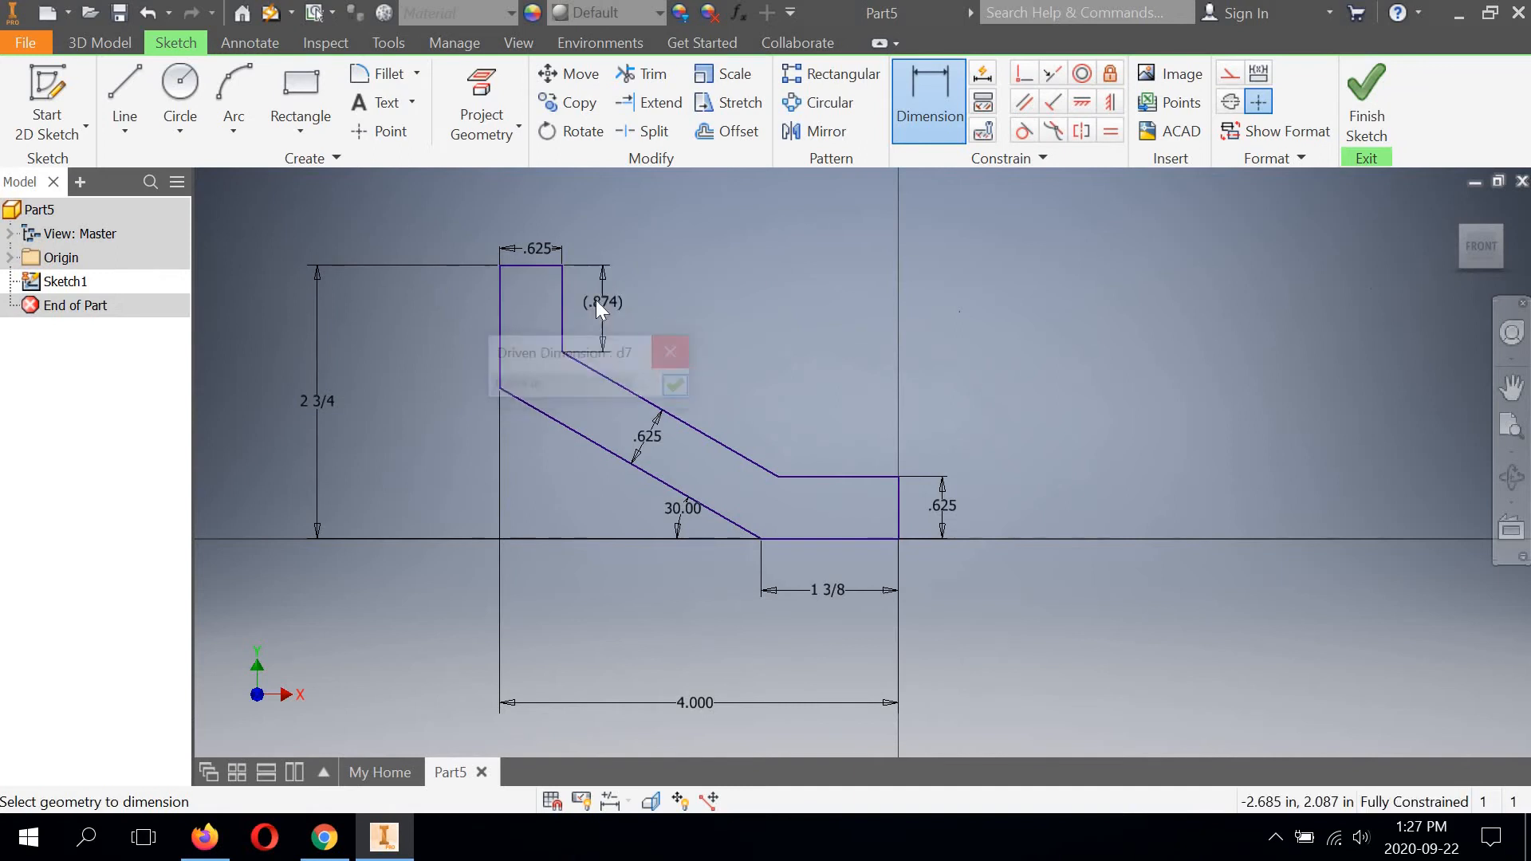
End the dimensioning and finish the profile sketch.
right_click(595, 300)
key(Escape)
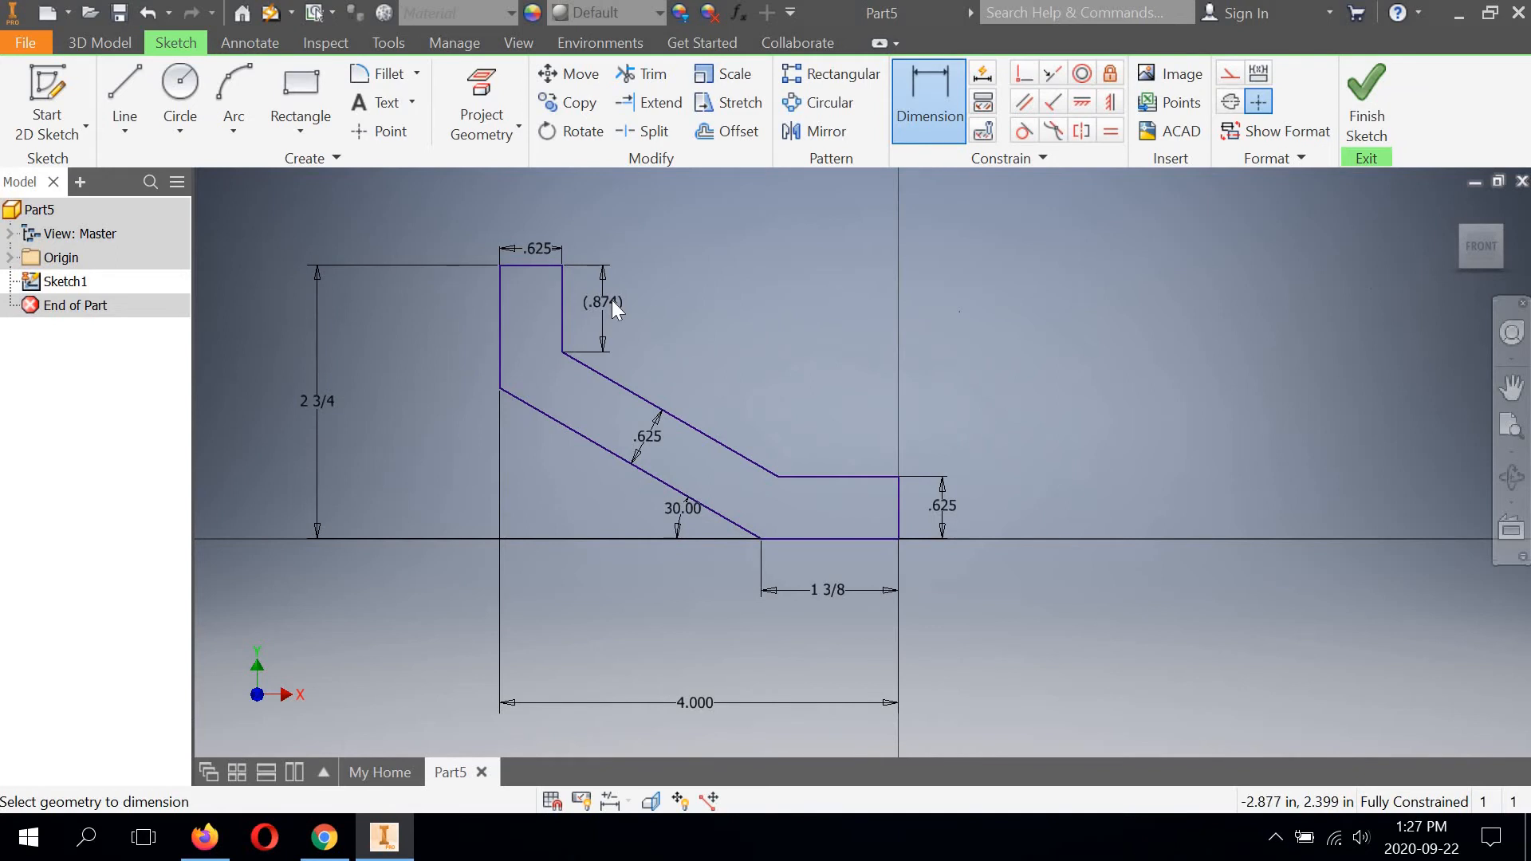
right_click(611, 300)
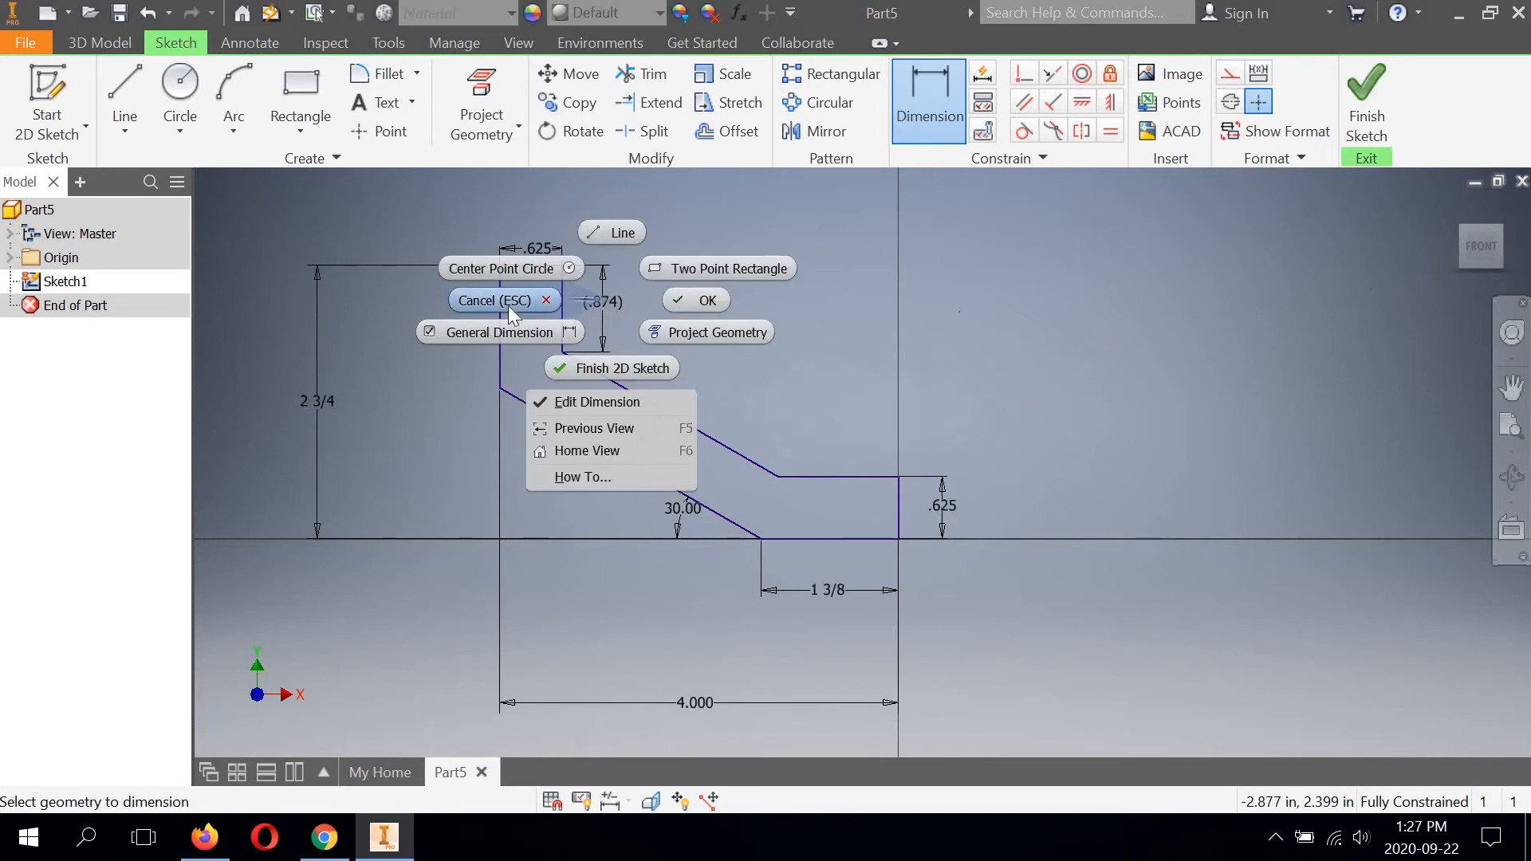
click(700, 298)
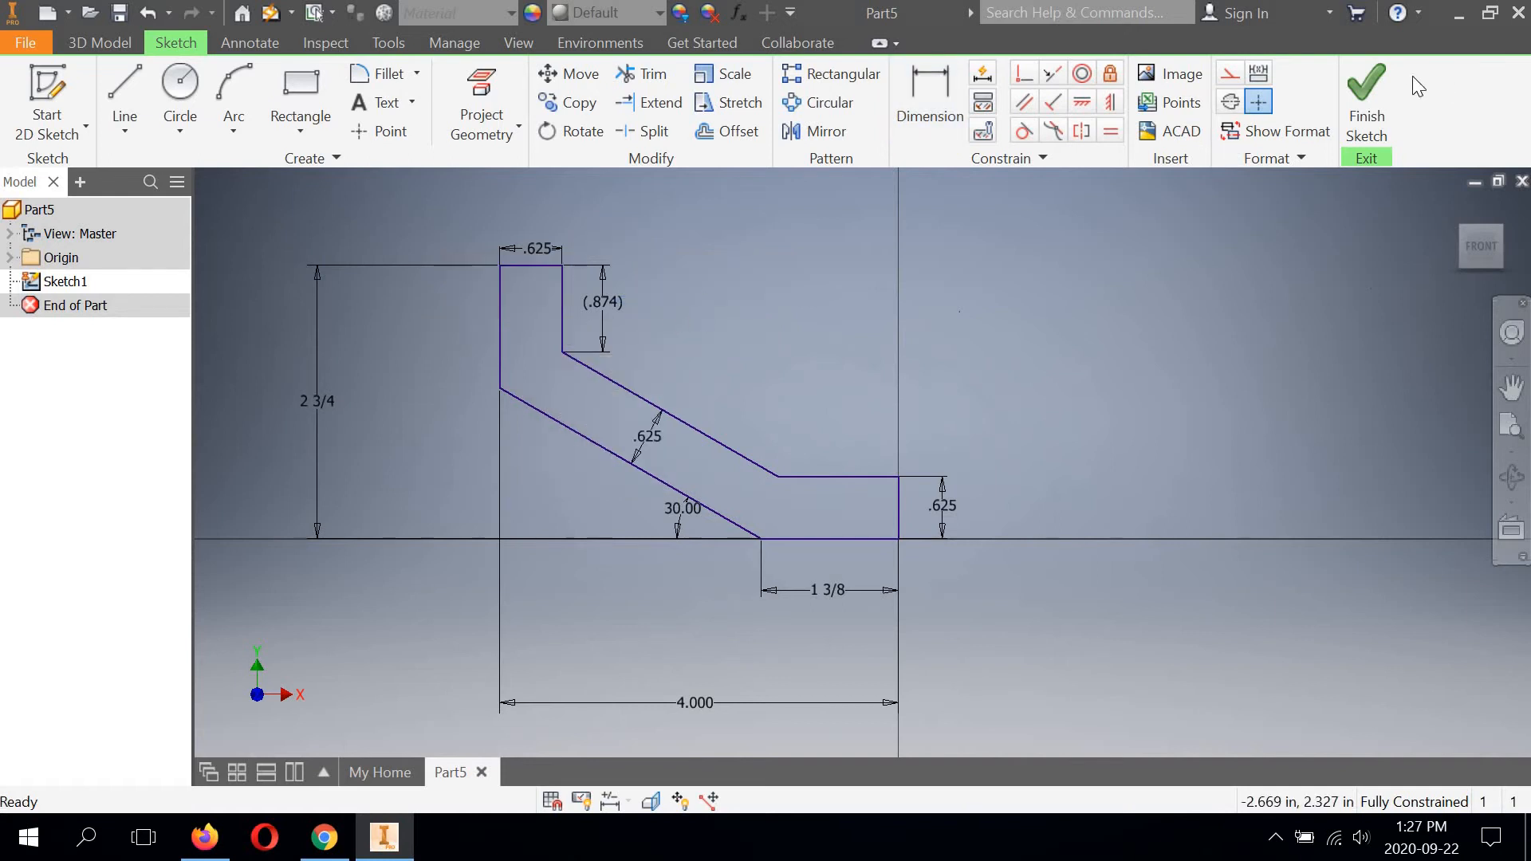
click(1367, 99)
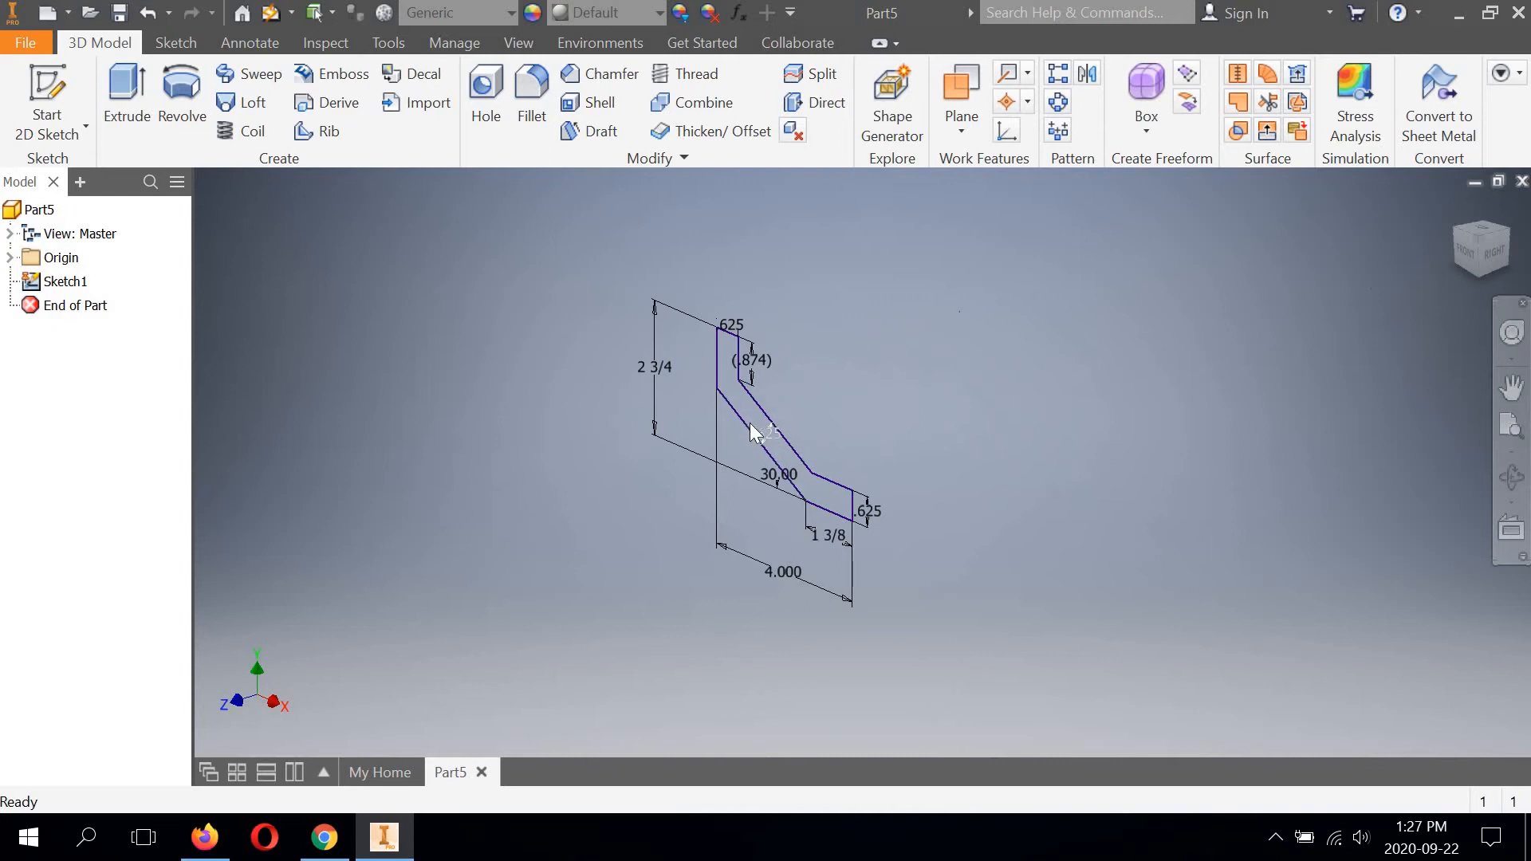
Examine the finished sketch from the front, from the right side and in the isometric view.
click(753, 435)
scroll(745, 403, up, 2)
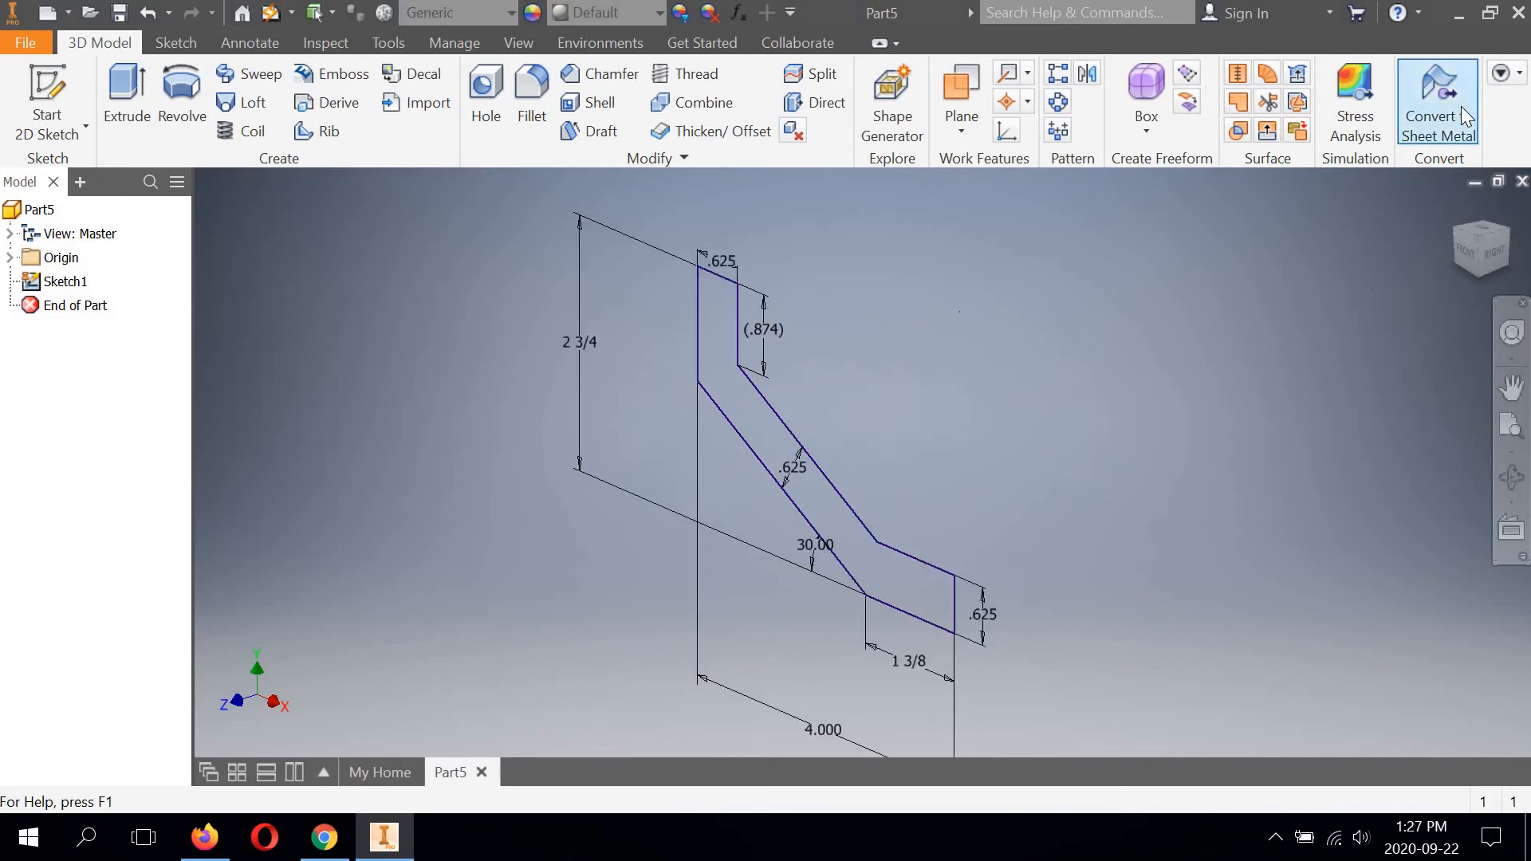
click(1477, 237)
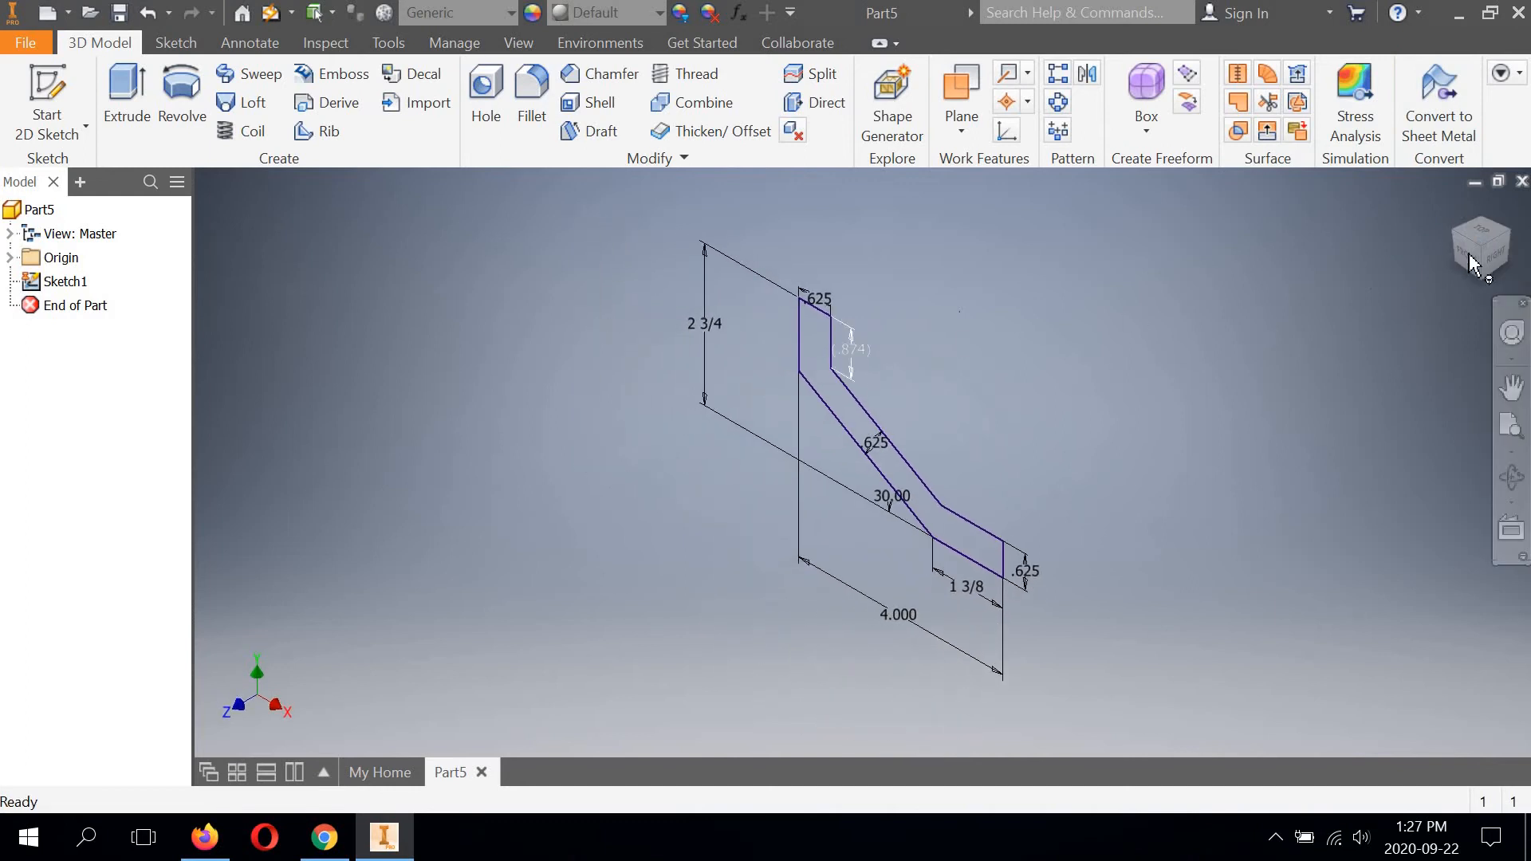
click(1471, 269)
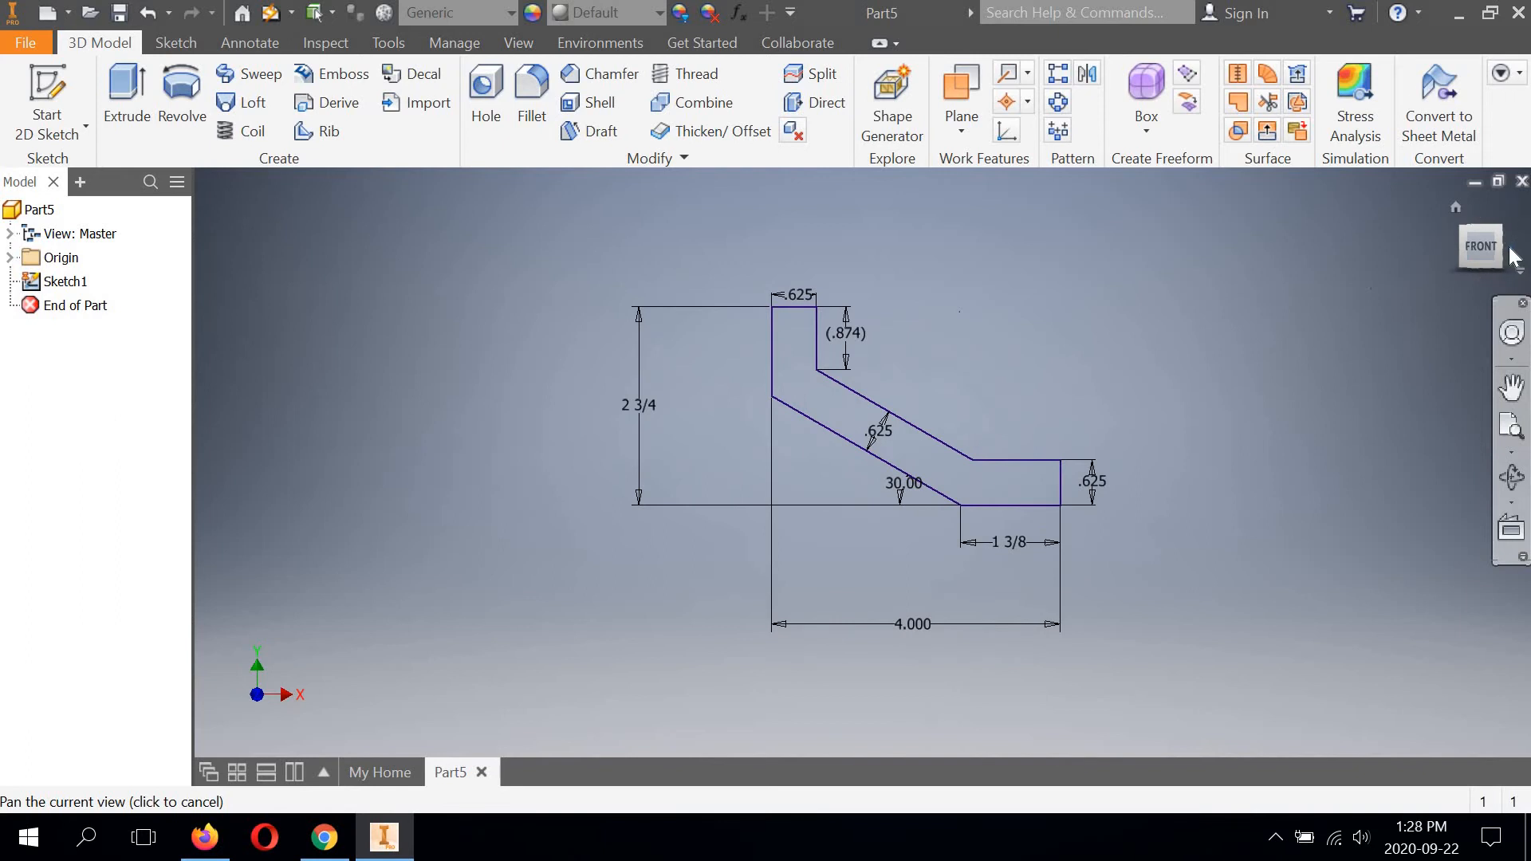
click(1511, 247)
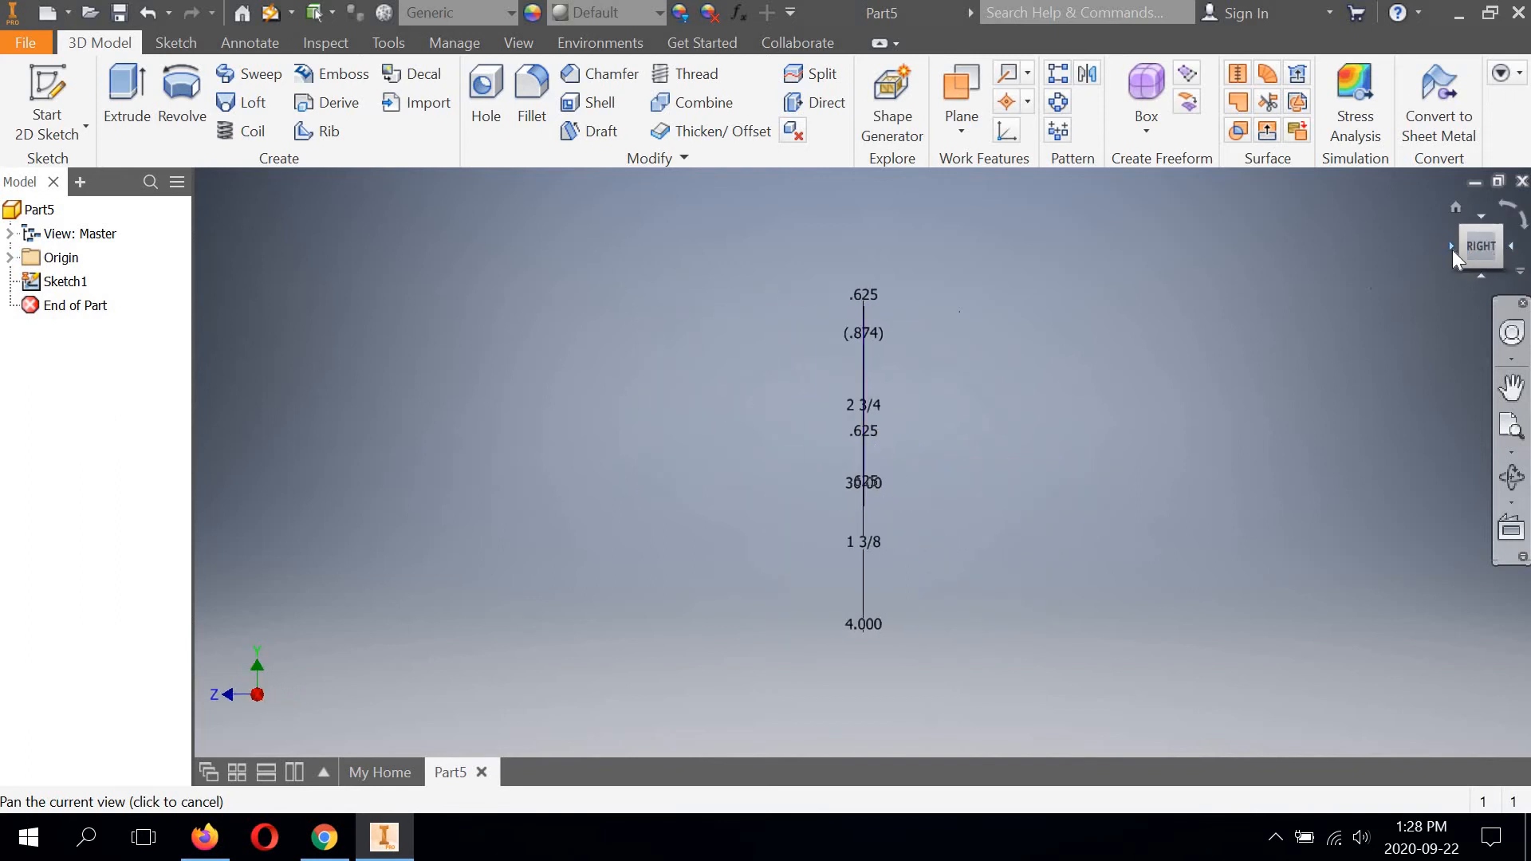
click(1452, 250)
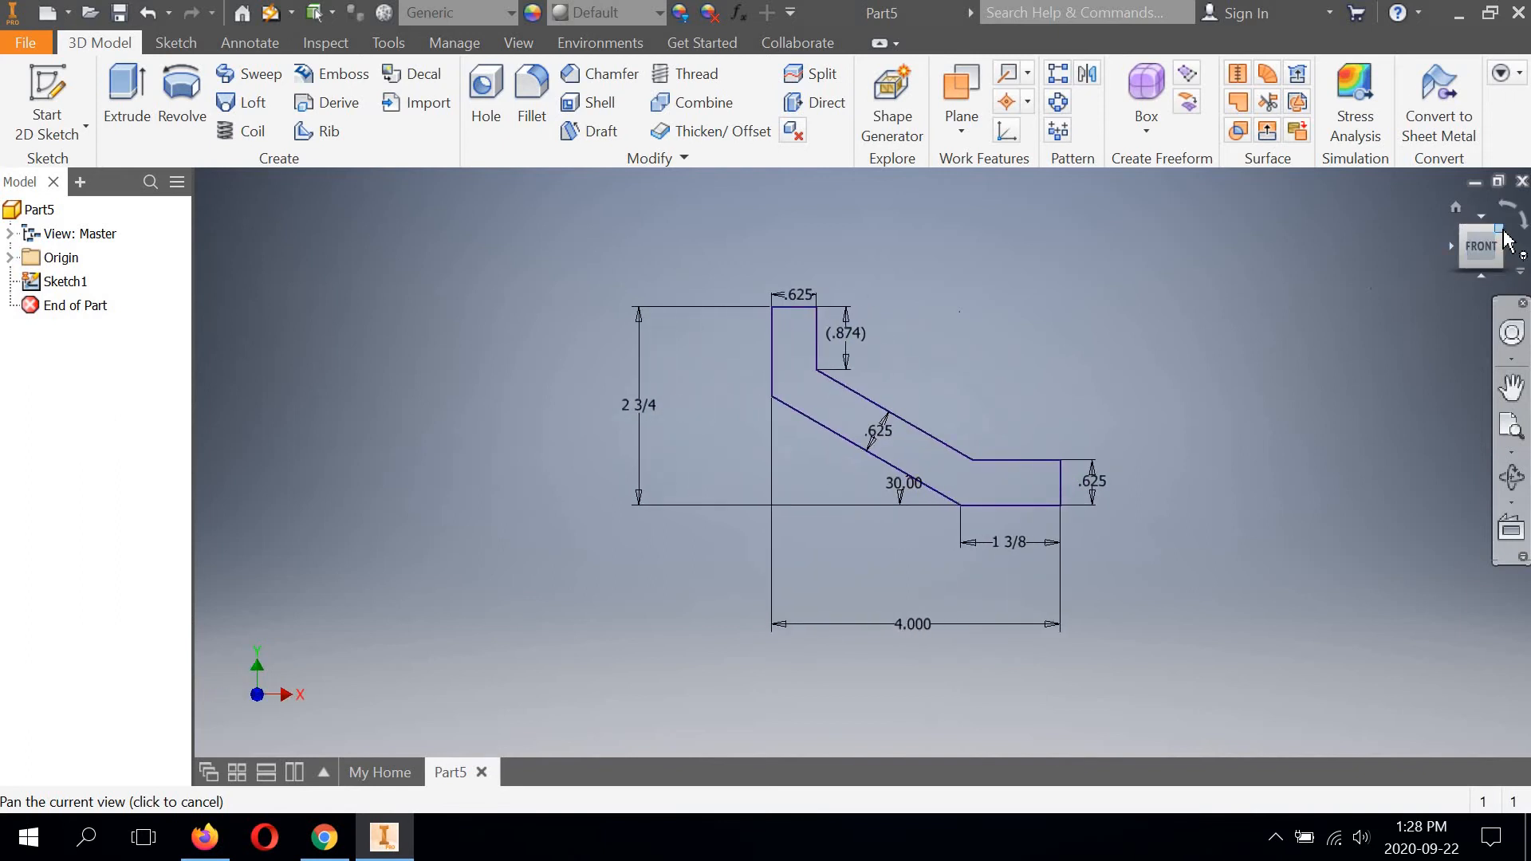
click(1500, 233)
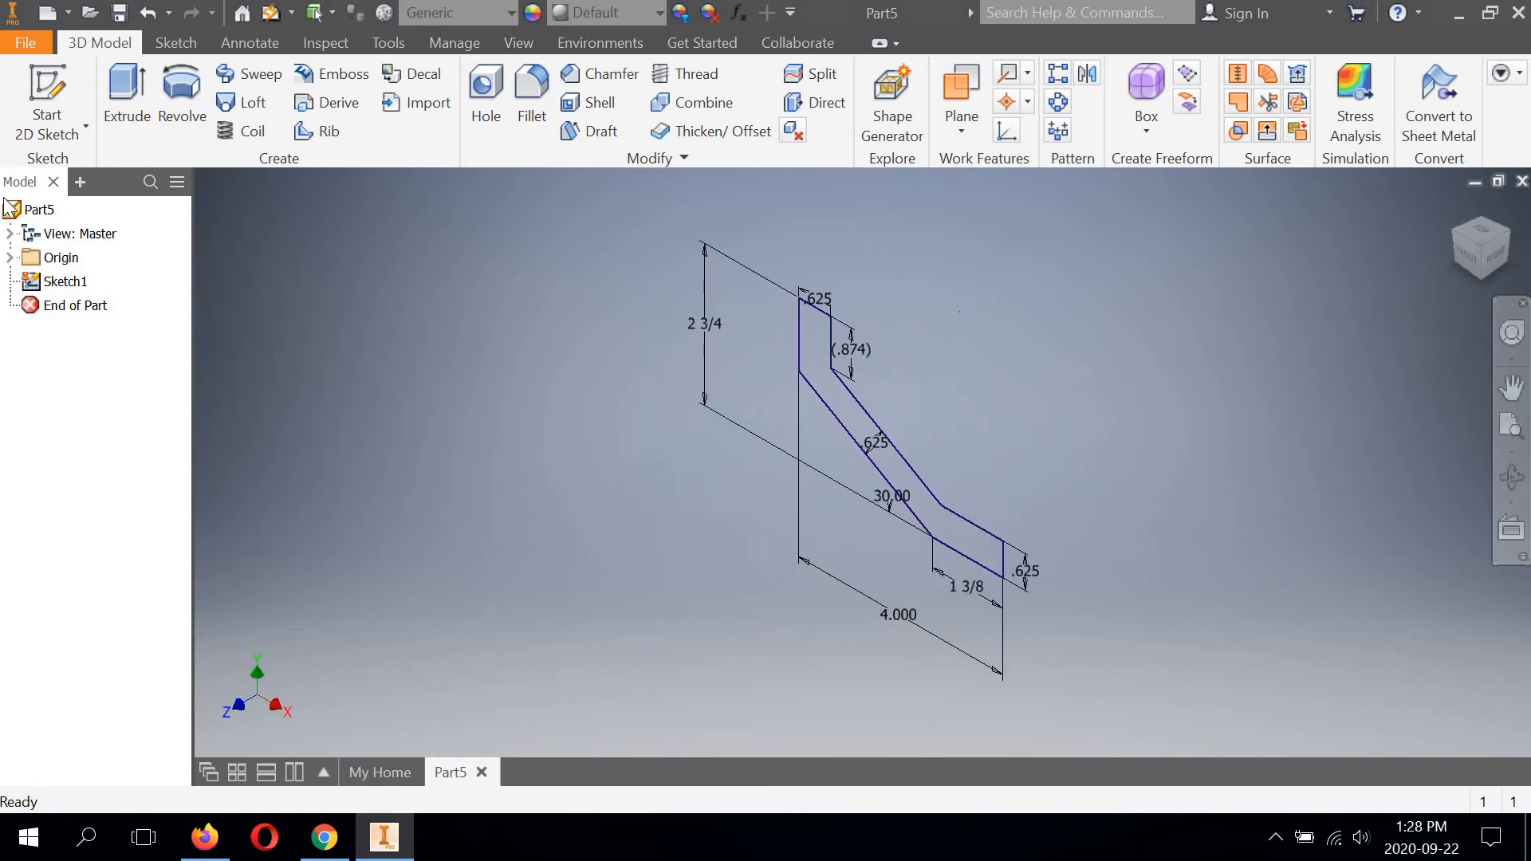
Extrude the bent profile as a new solid by a distance of 9/16+1 1/8+9/16 in.
click(125, 88)
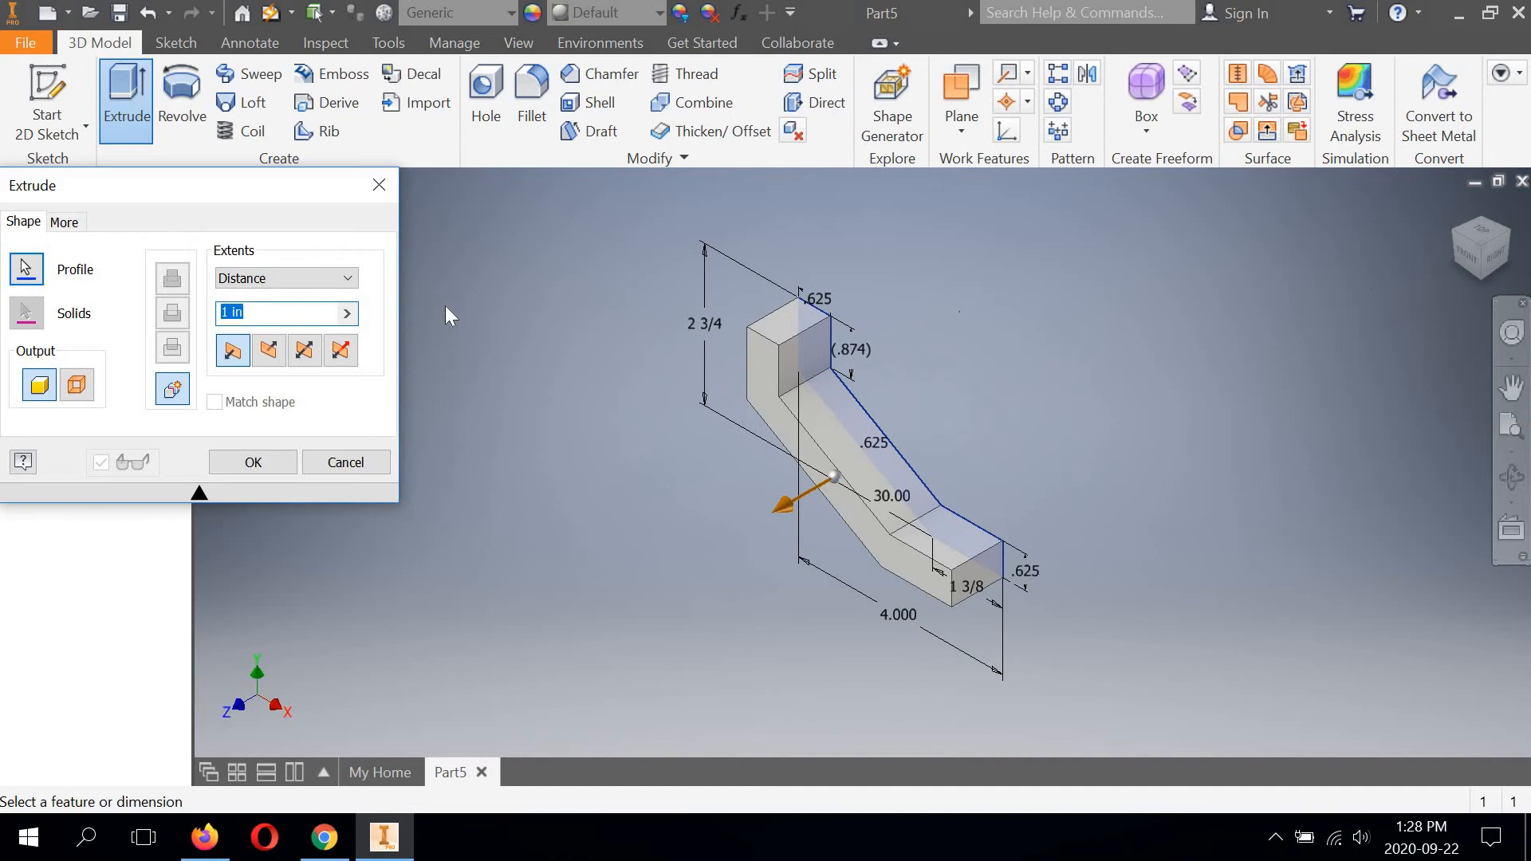
drag(170, 184, 415, 245)
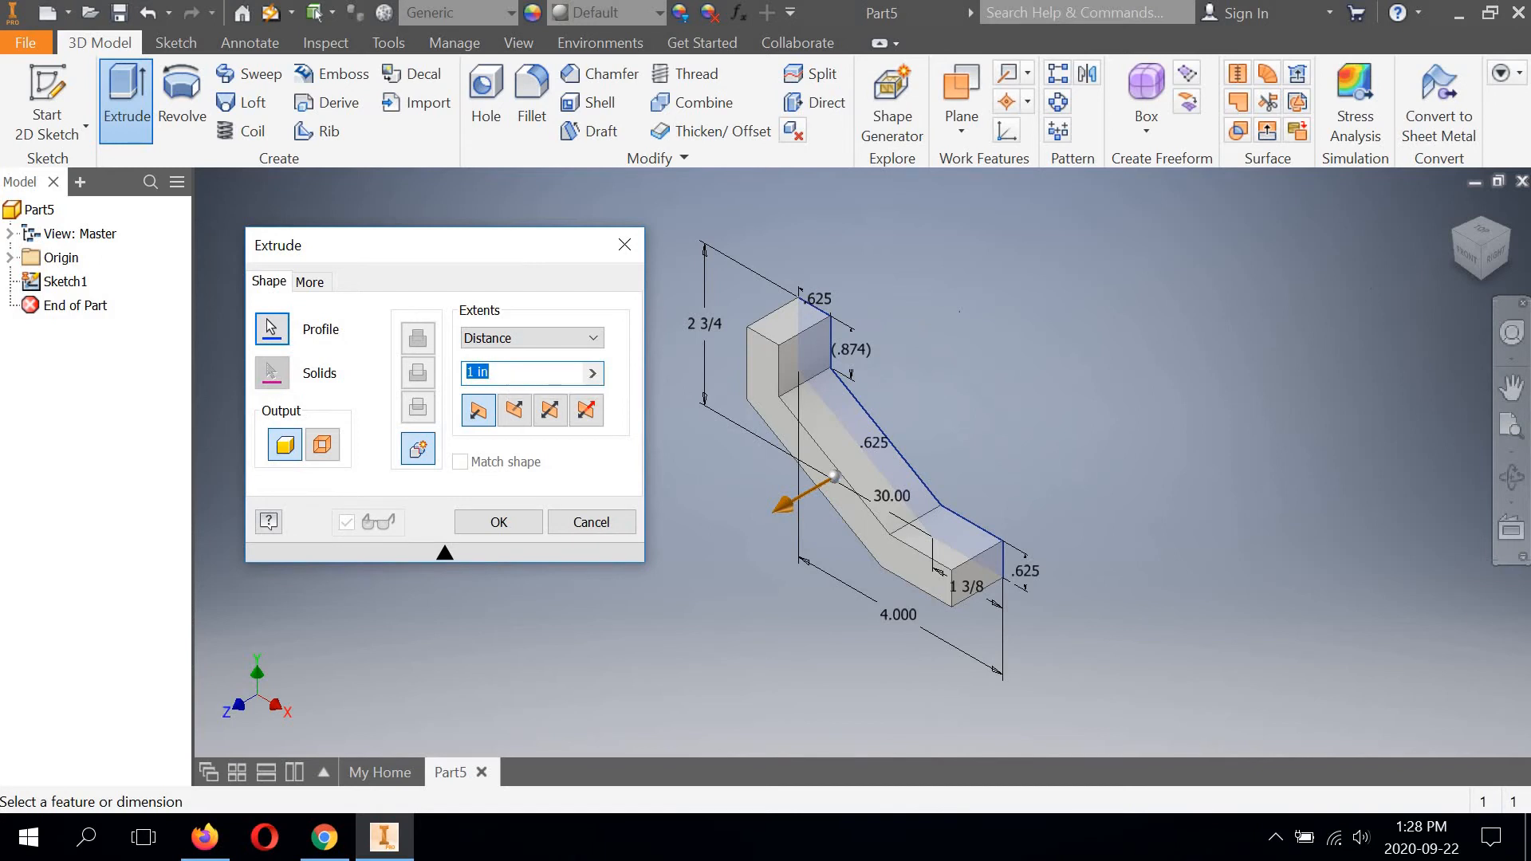
text(9/)
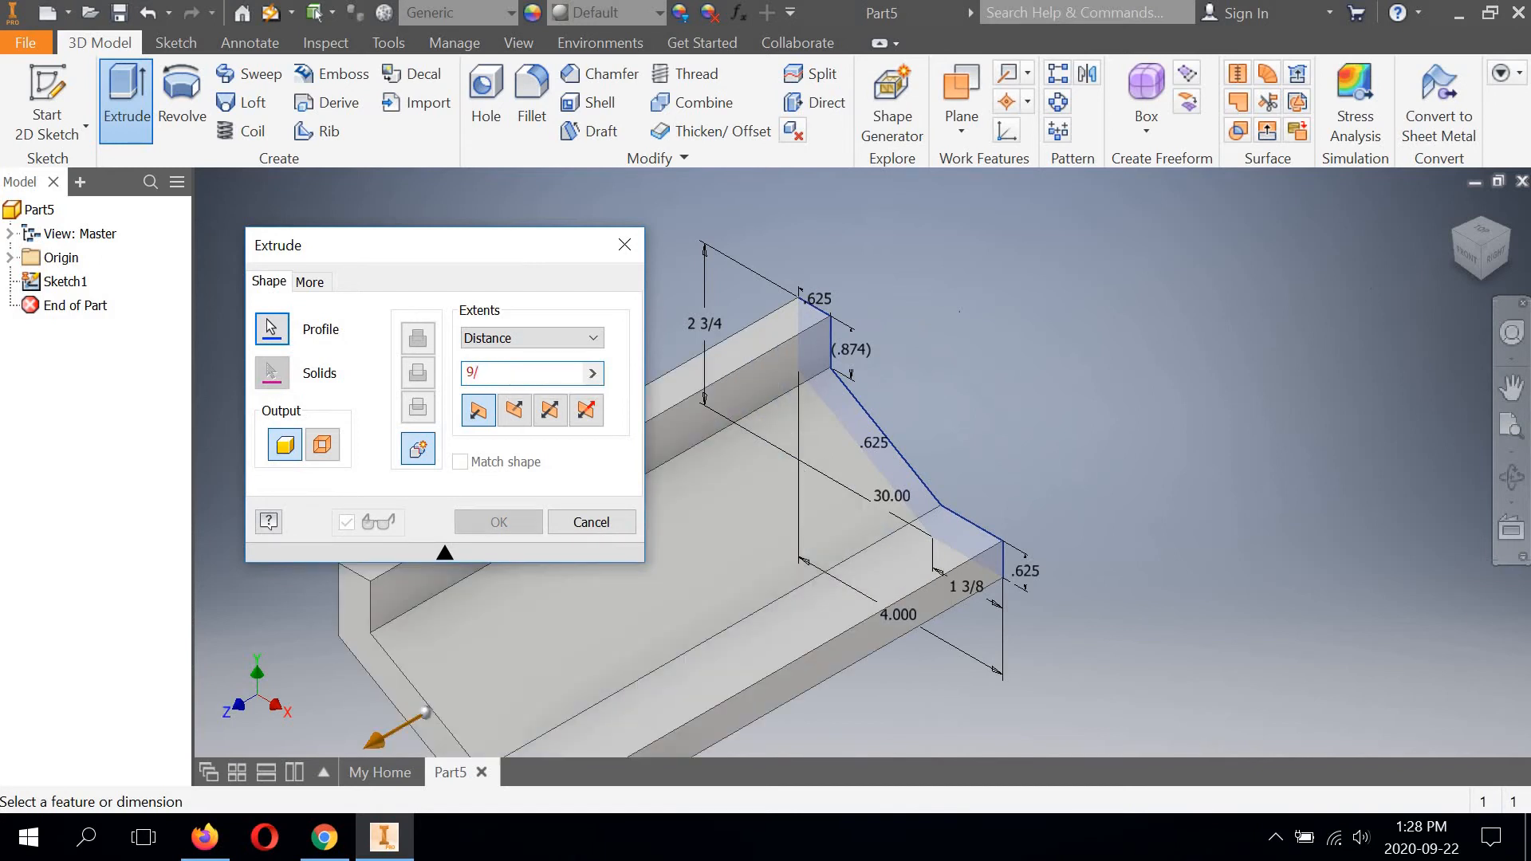
text(16)
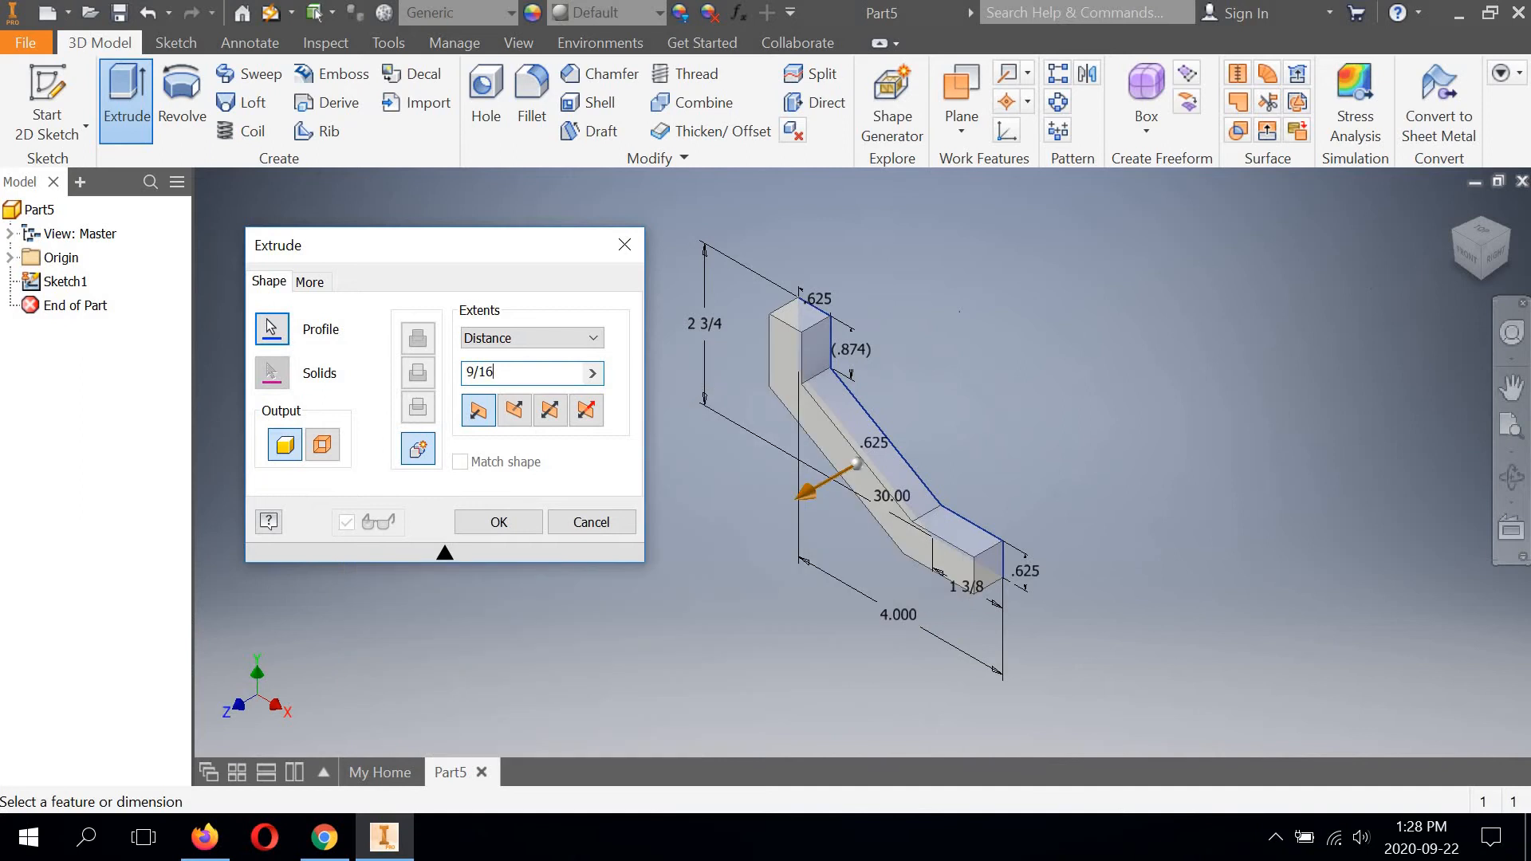
text(+)
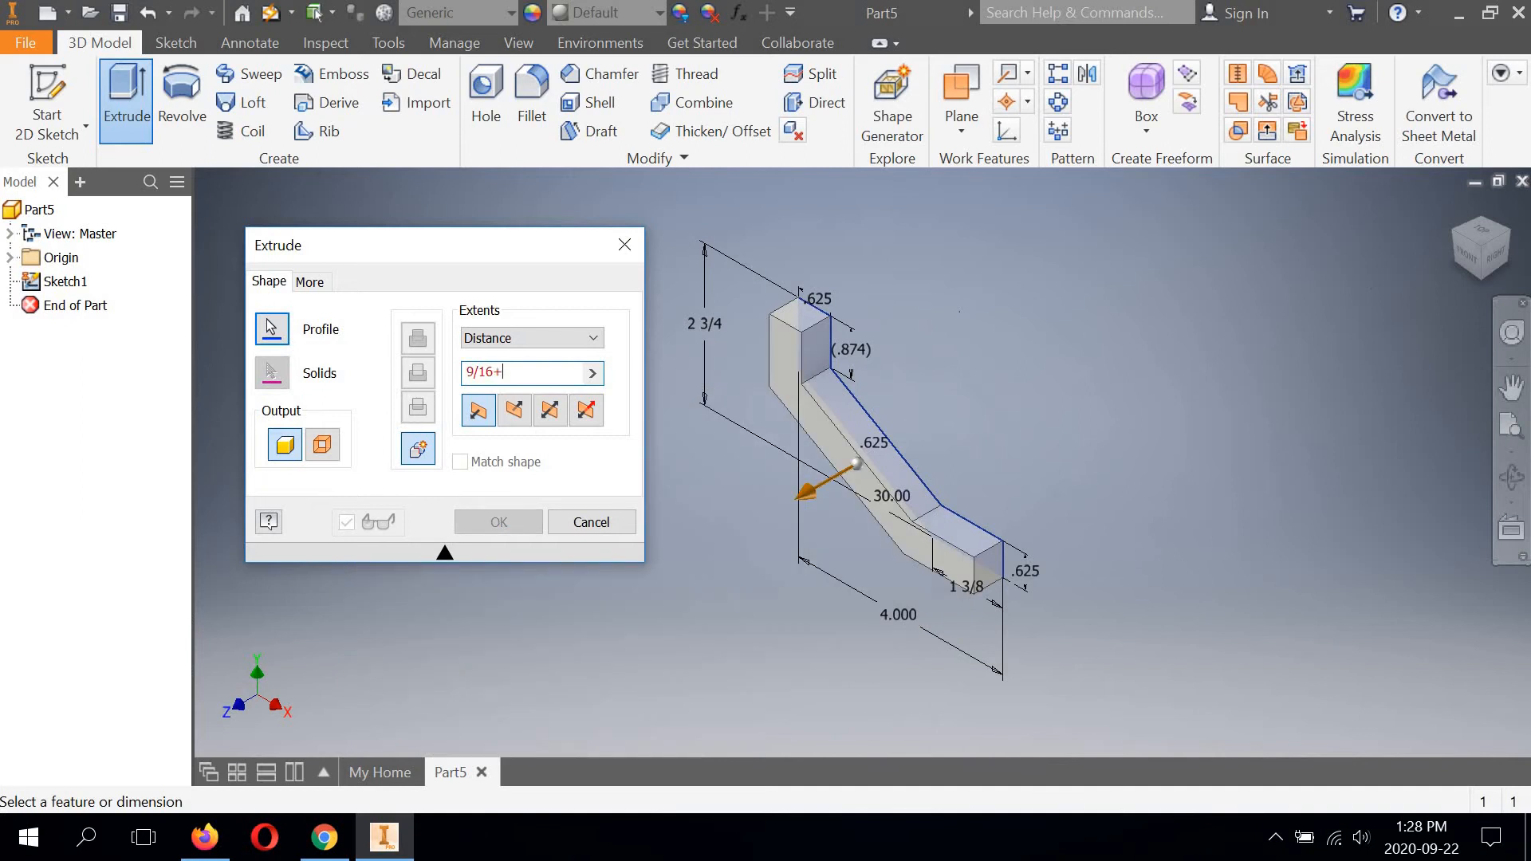
text(1)
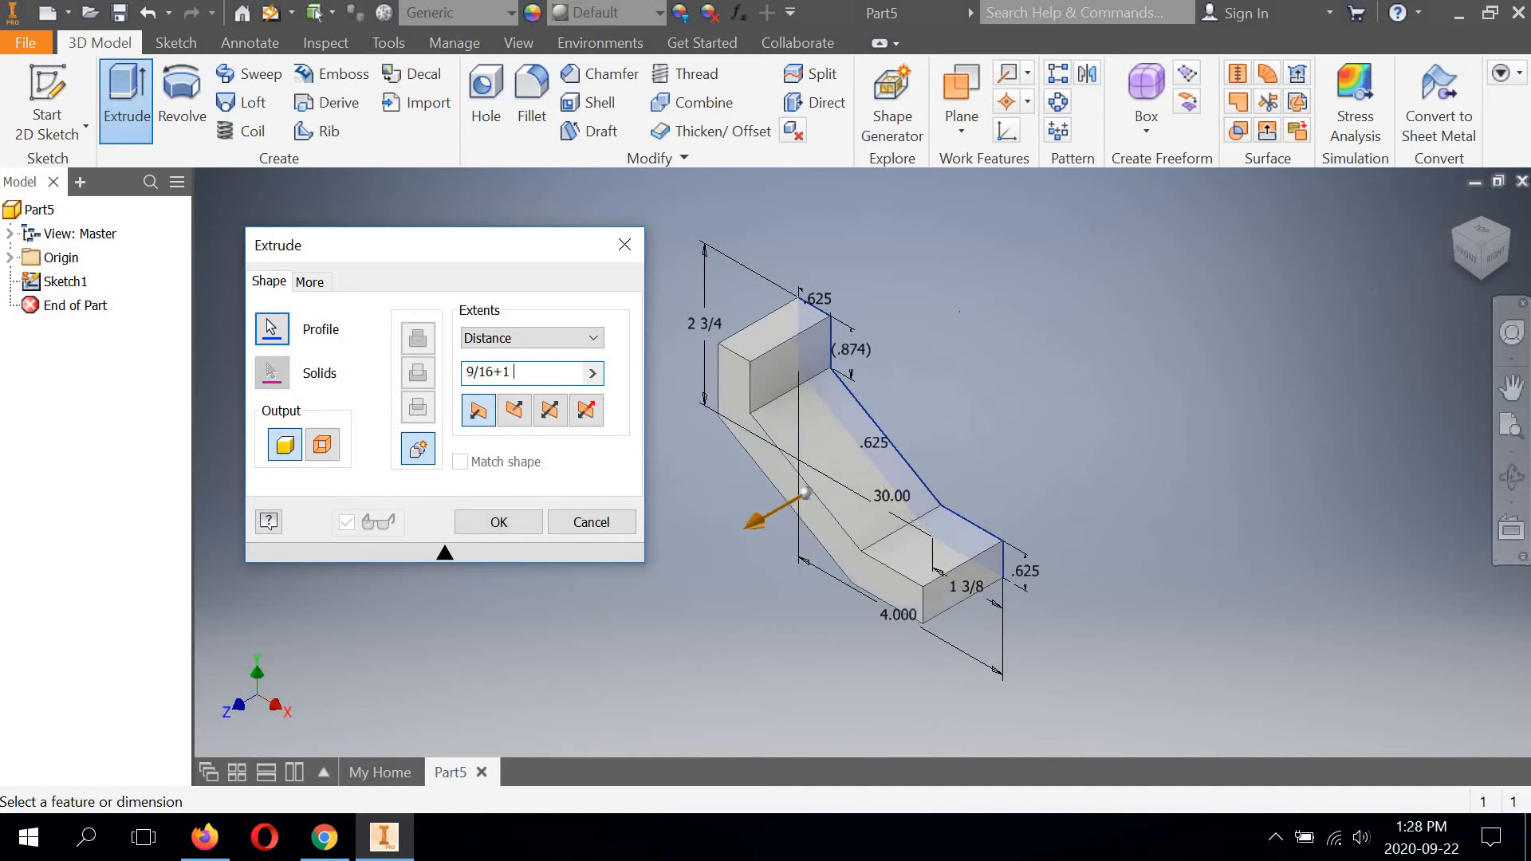
text( 1/8)
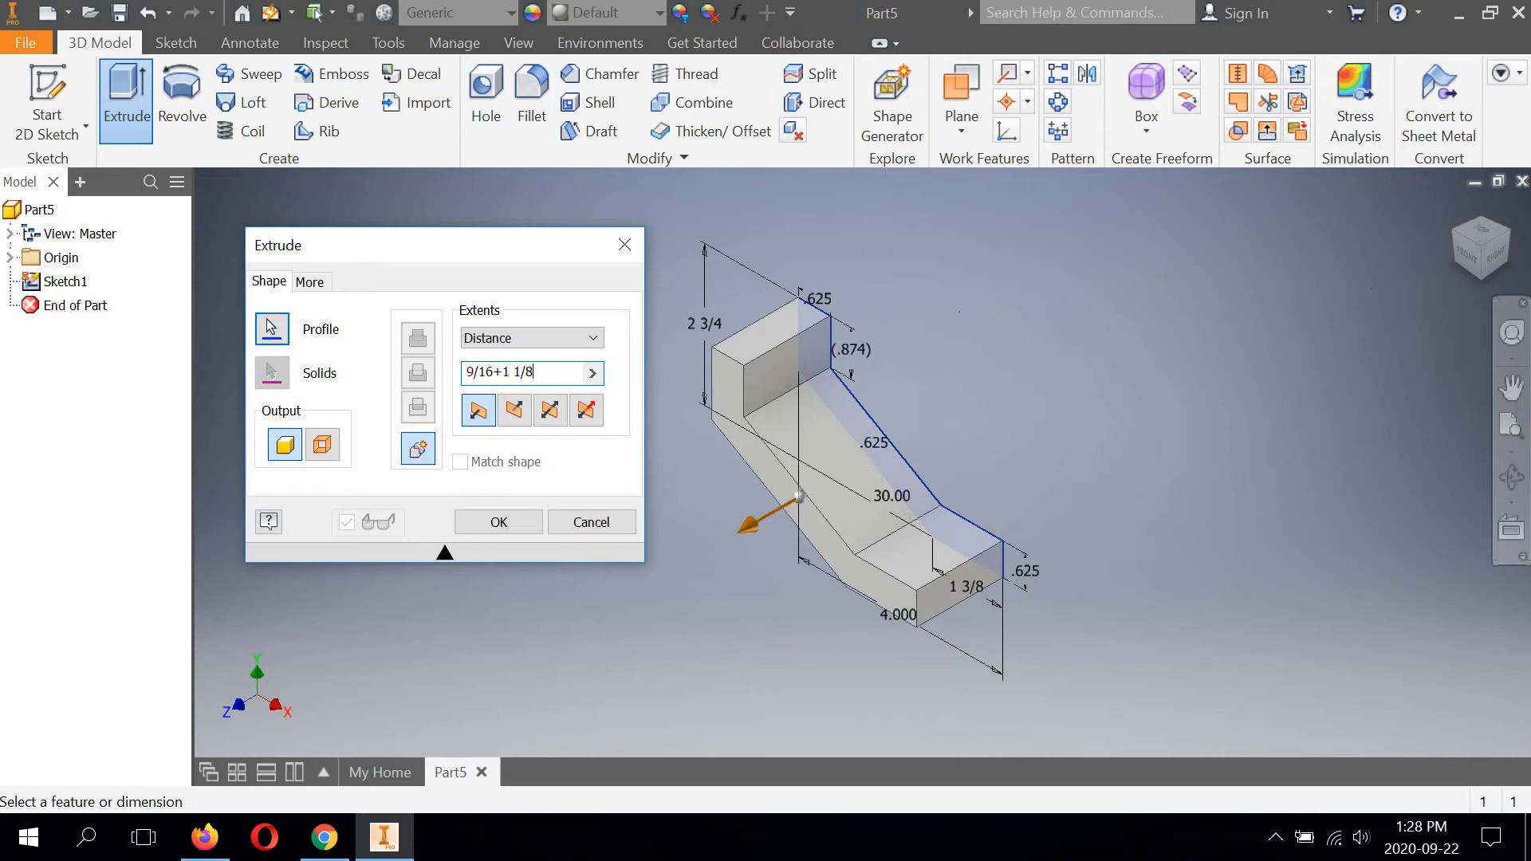
text(+)
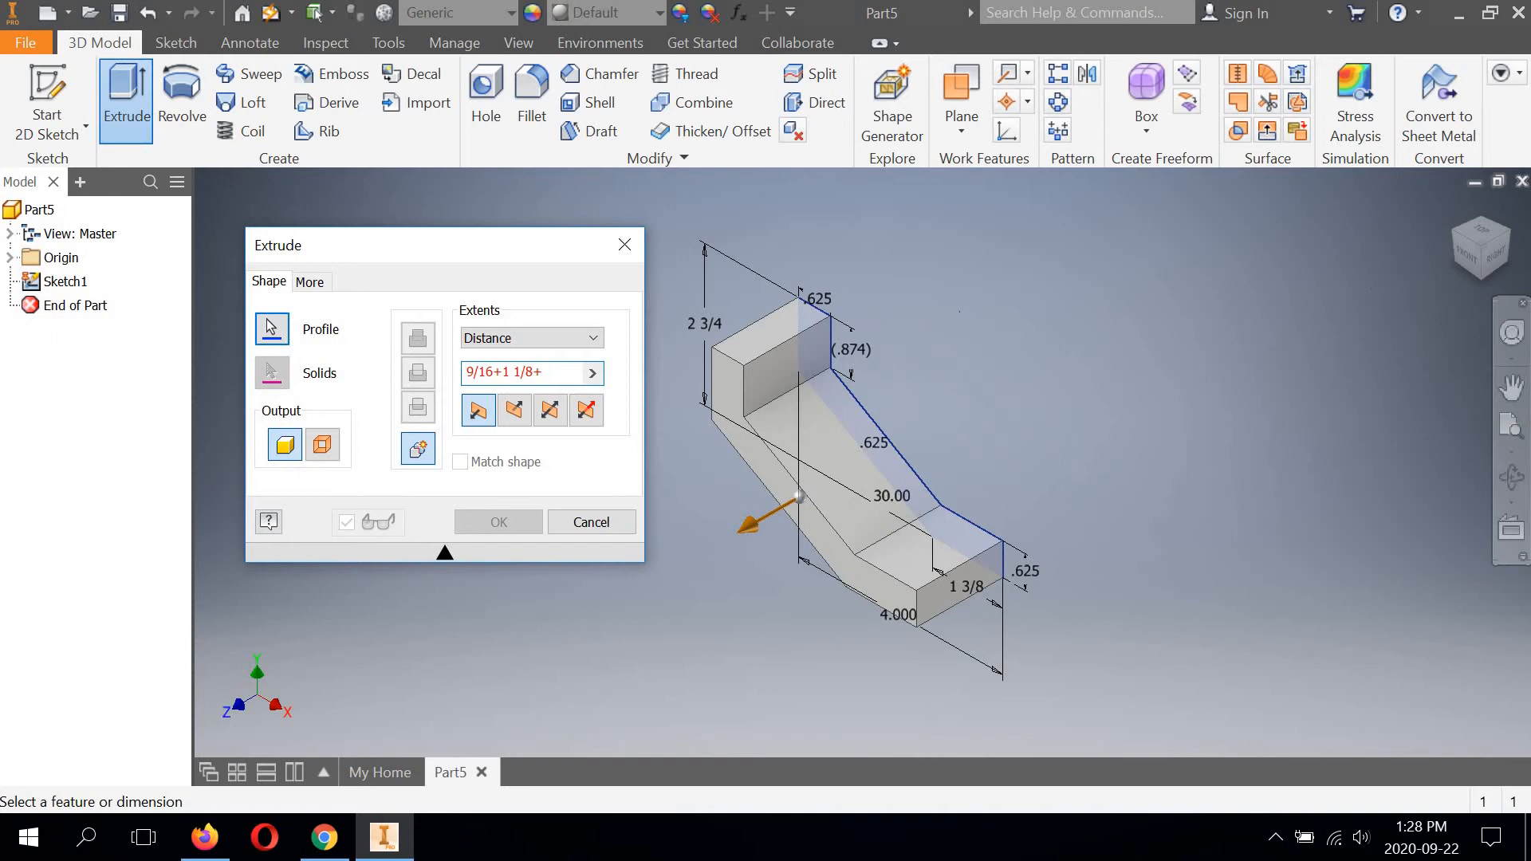
text(9/16)
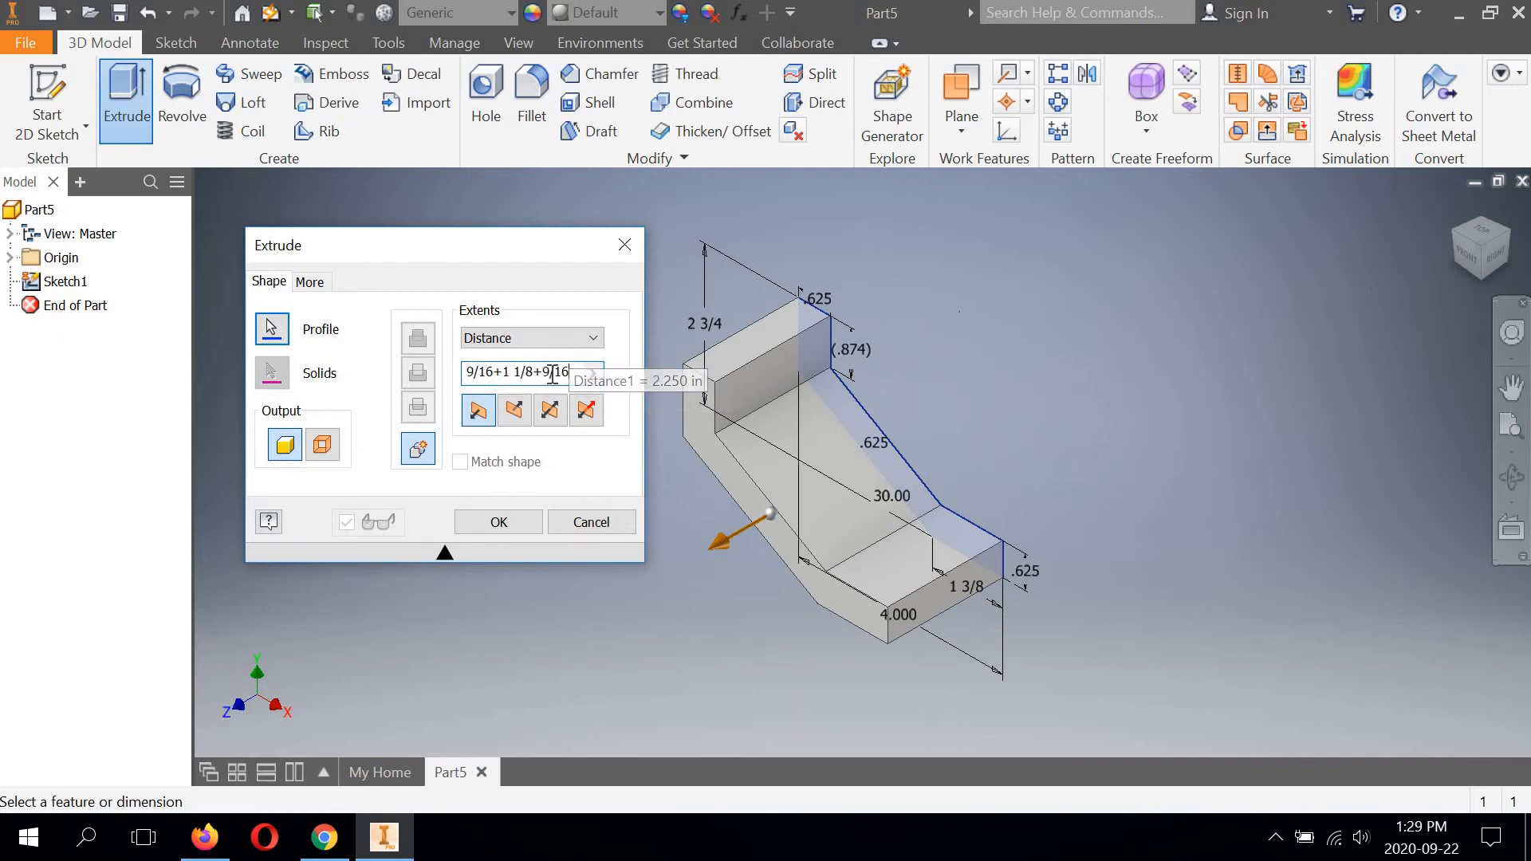
click(499, 523)
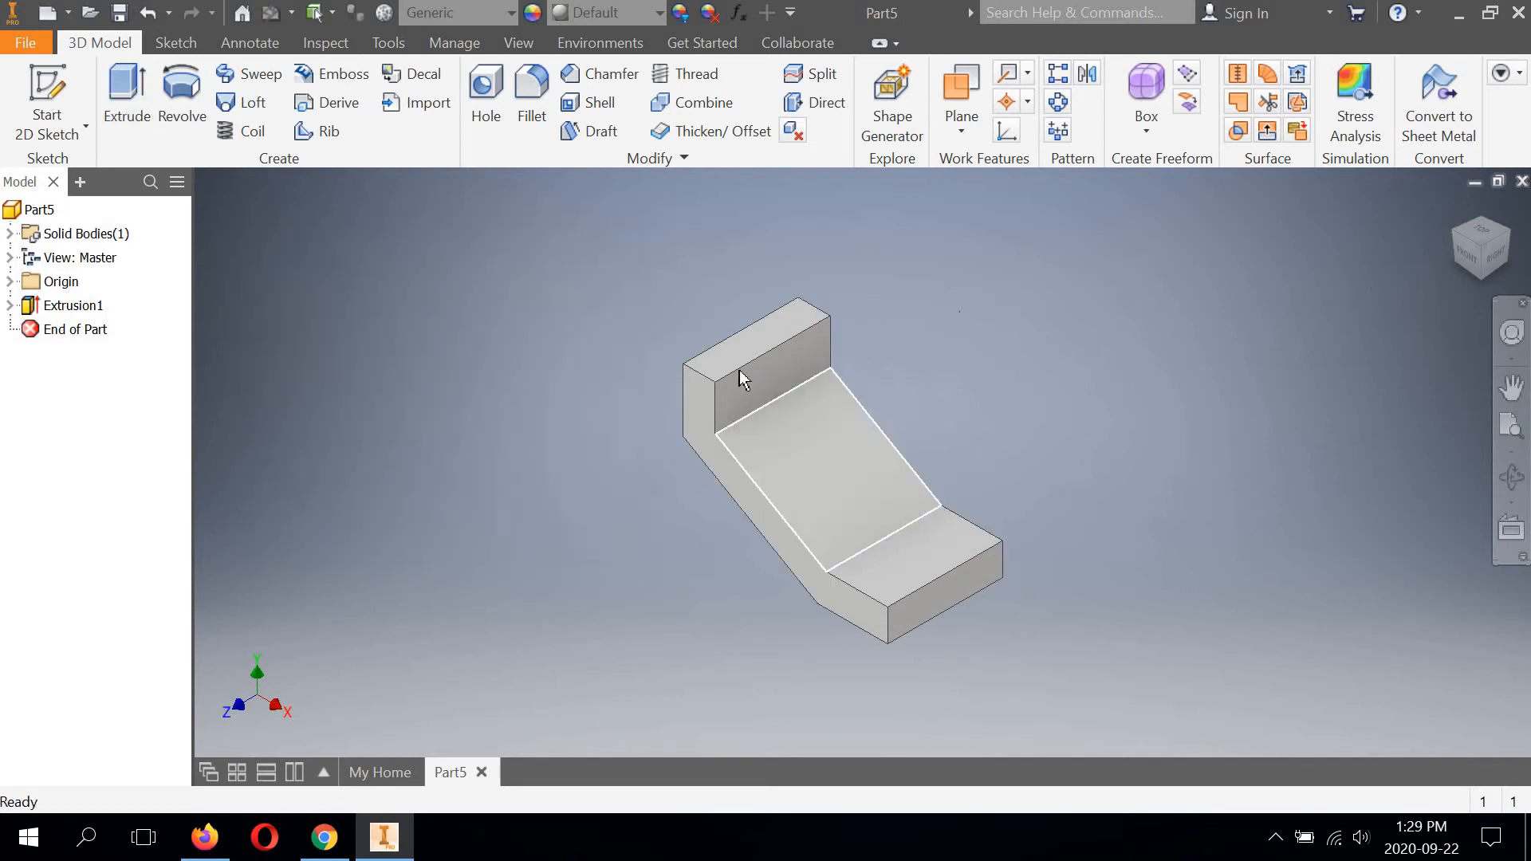
Start a new 2D sketch on the upper horizontal face of the part's lower foot.
click(1477, 249)
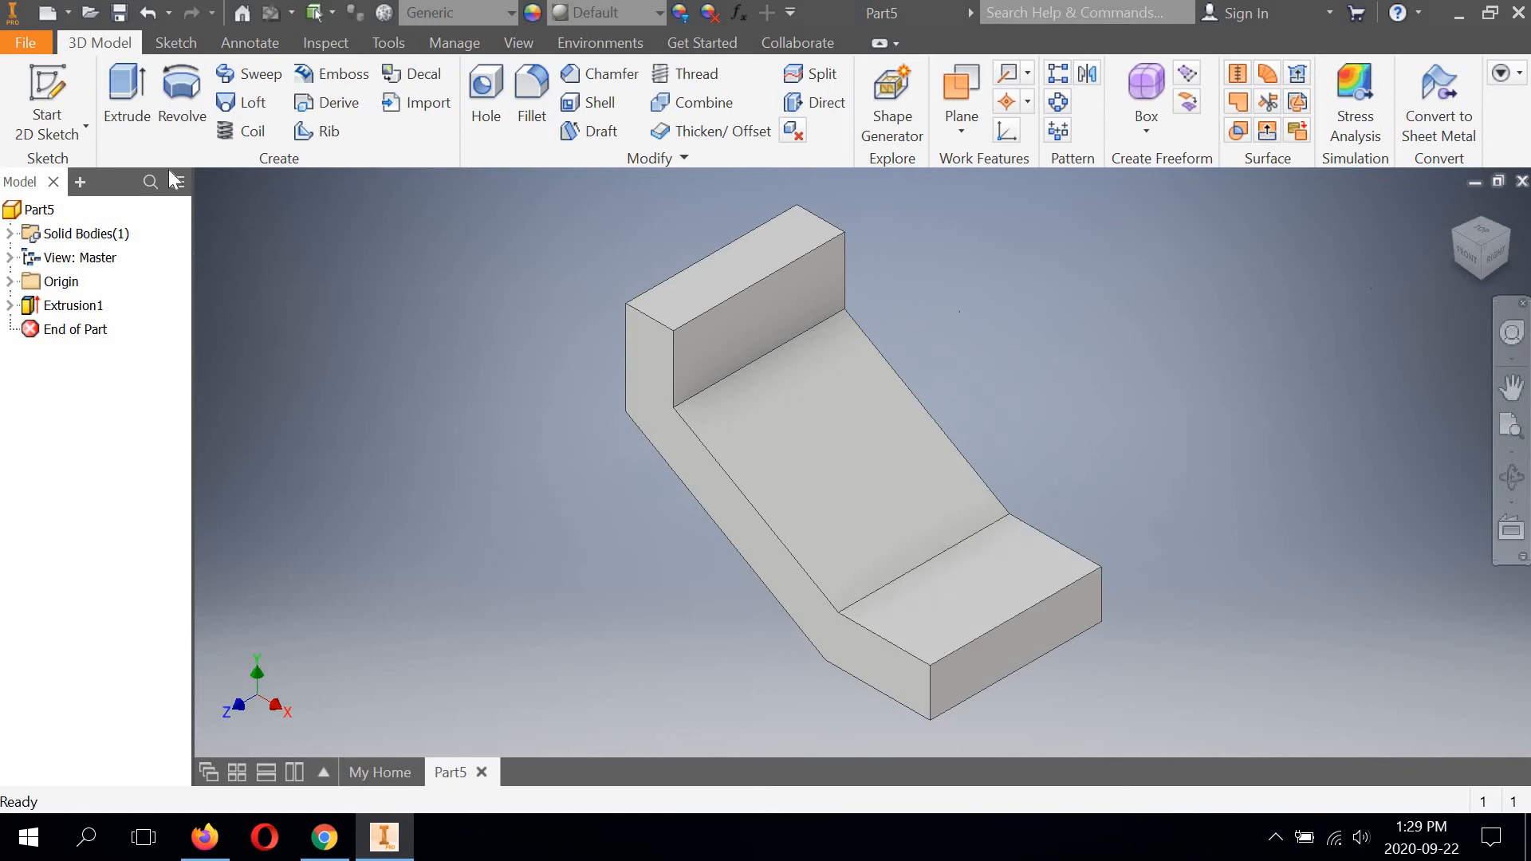
click(41, 120)
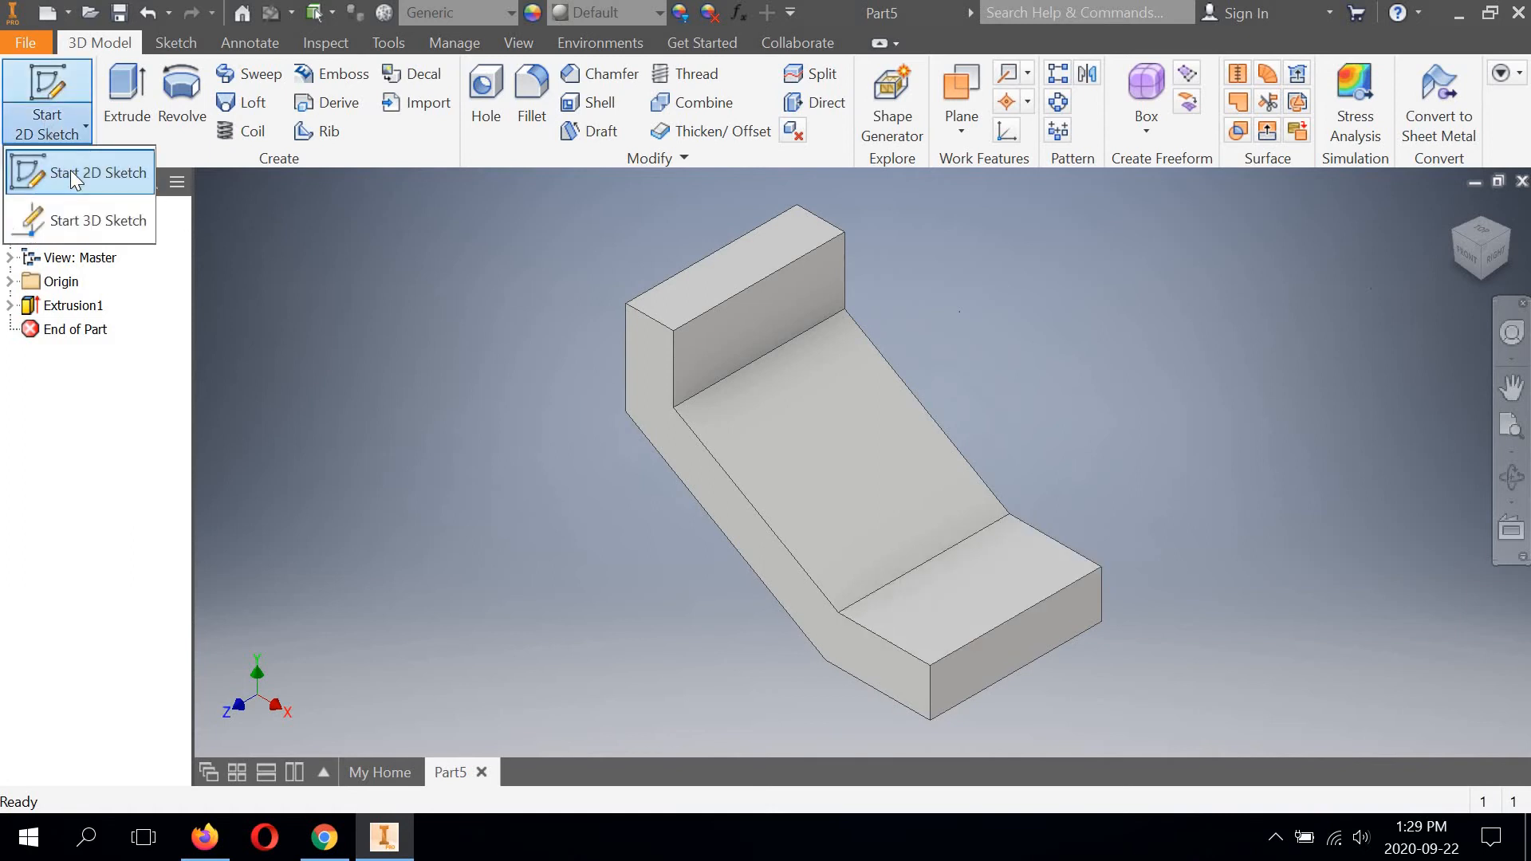
click(70, 170)
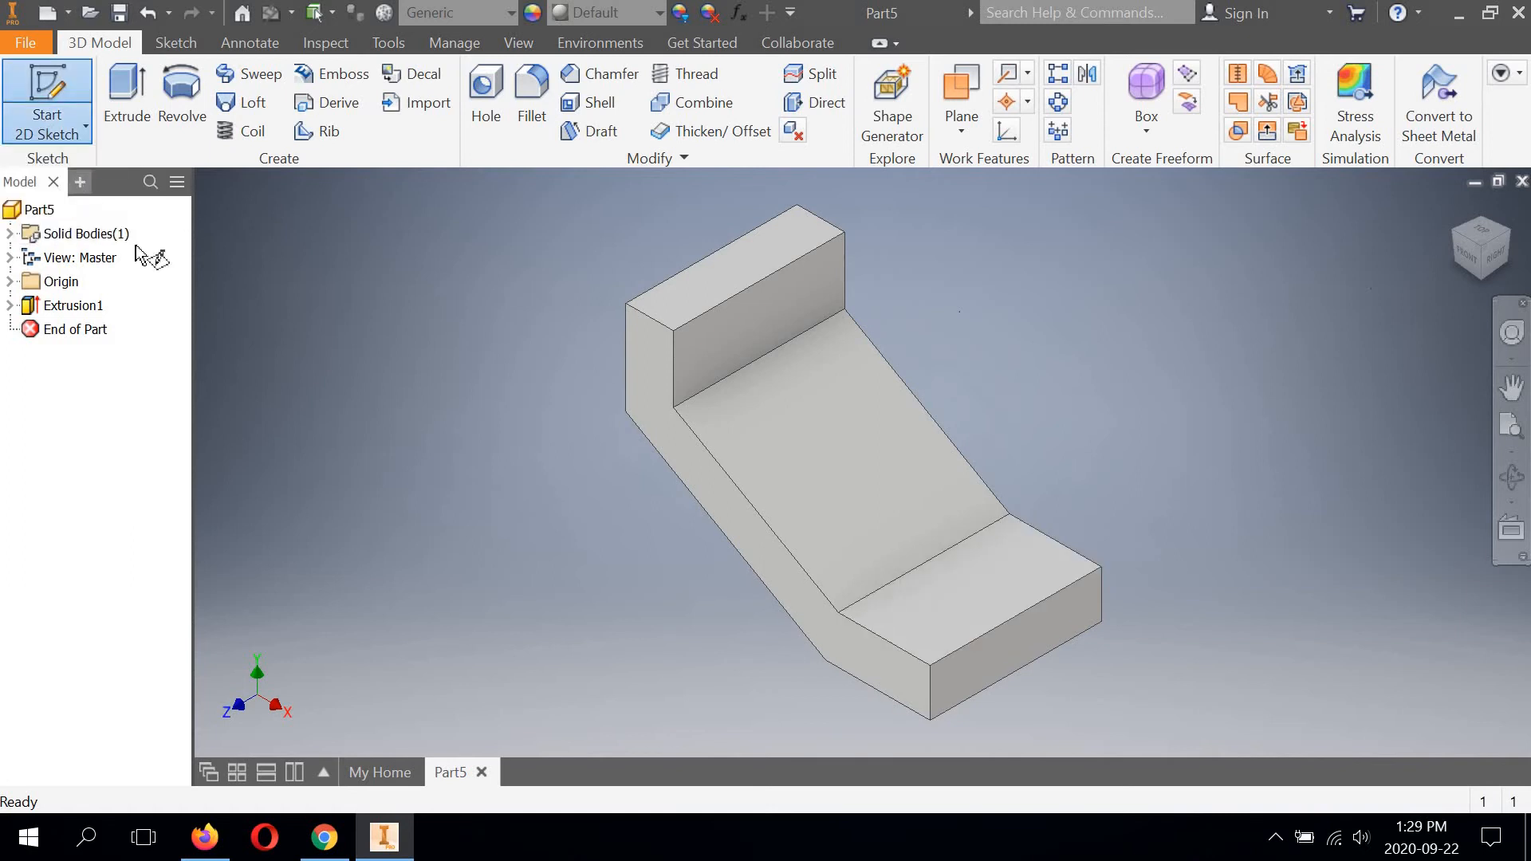
click(949, 605)
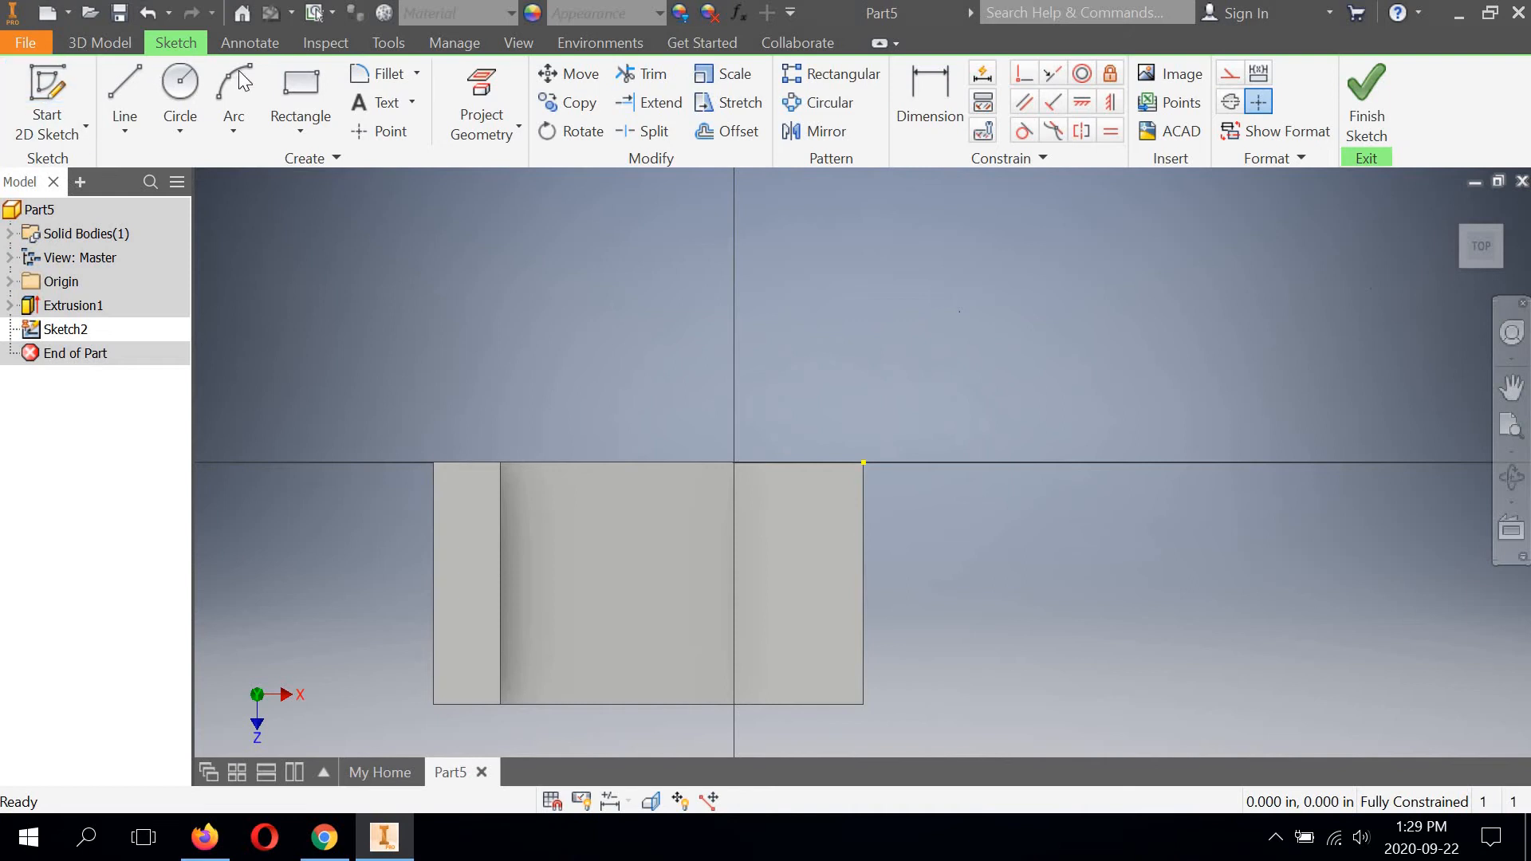
Sketch two circles about 0.58 in in diameter on the foot's face, their centres aligned across its width.
click(177, 83)
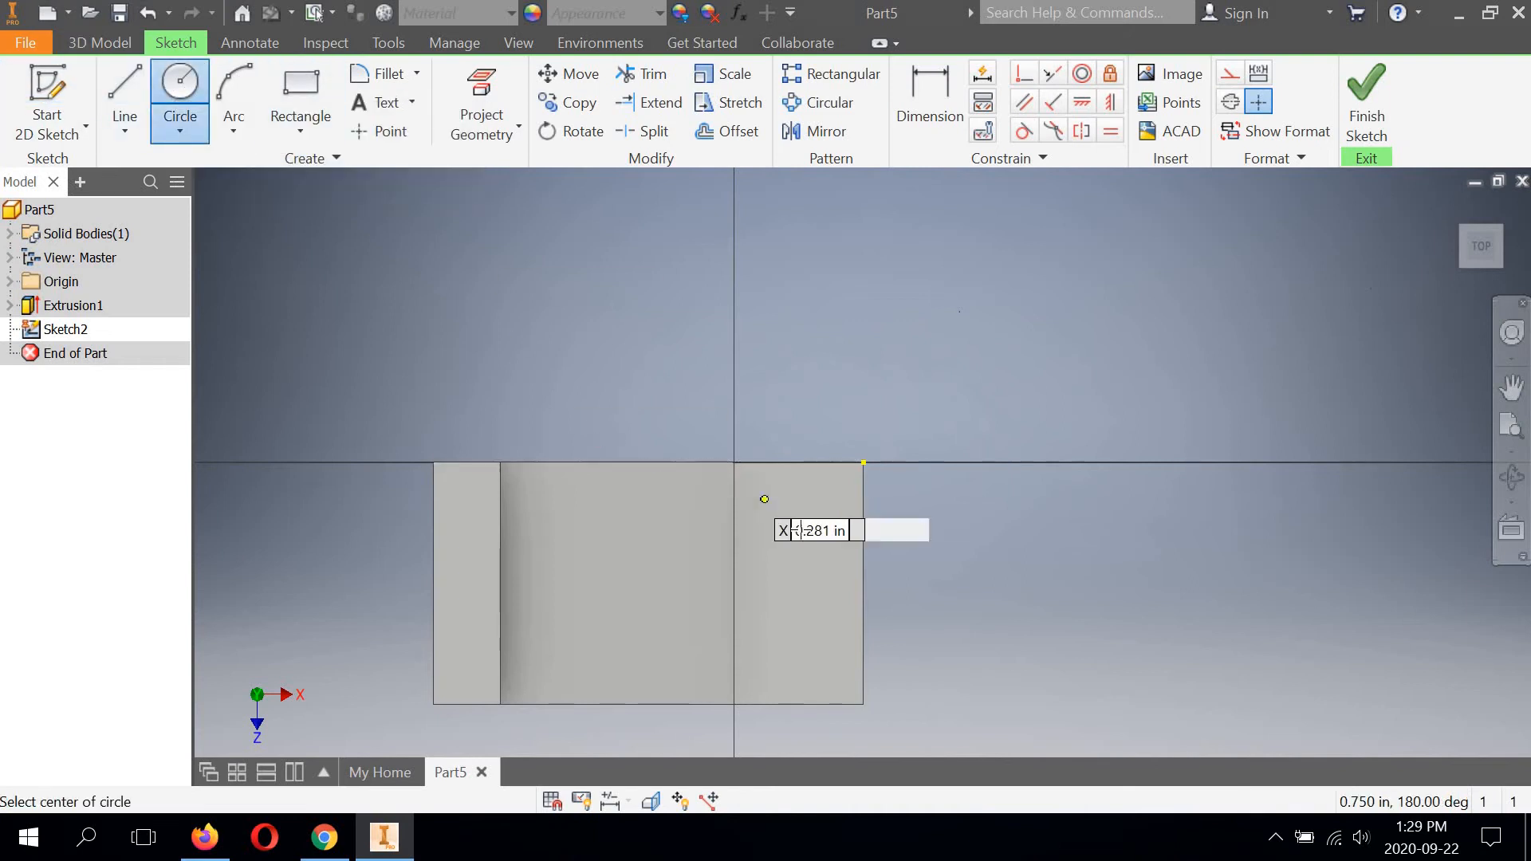
click(796, 527)
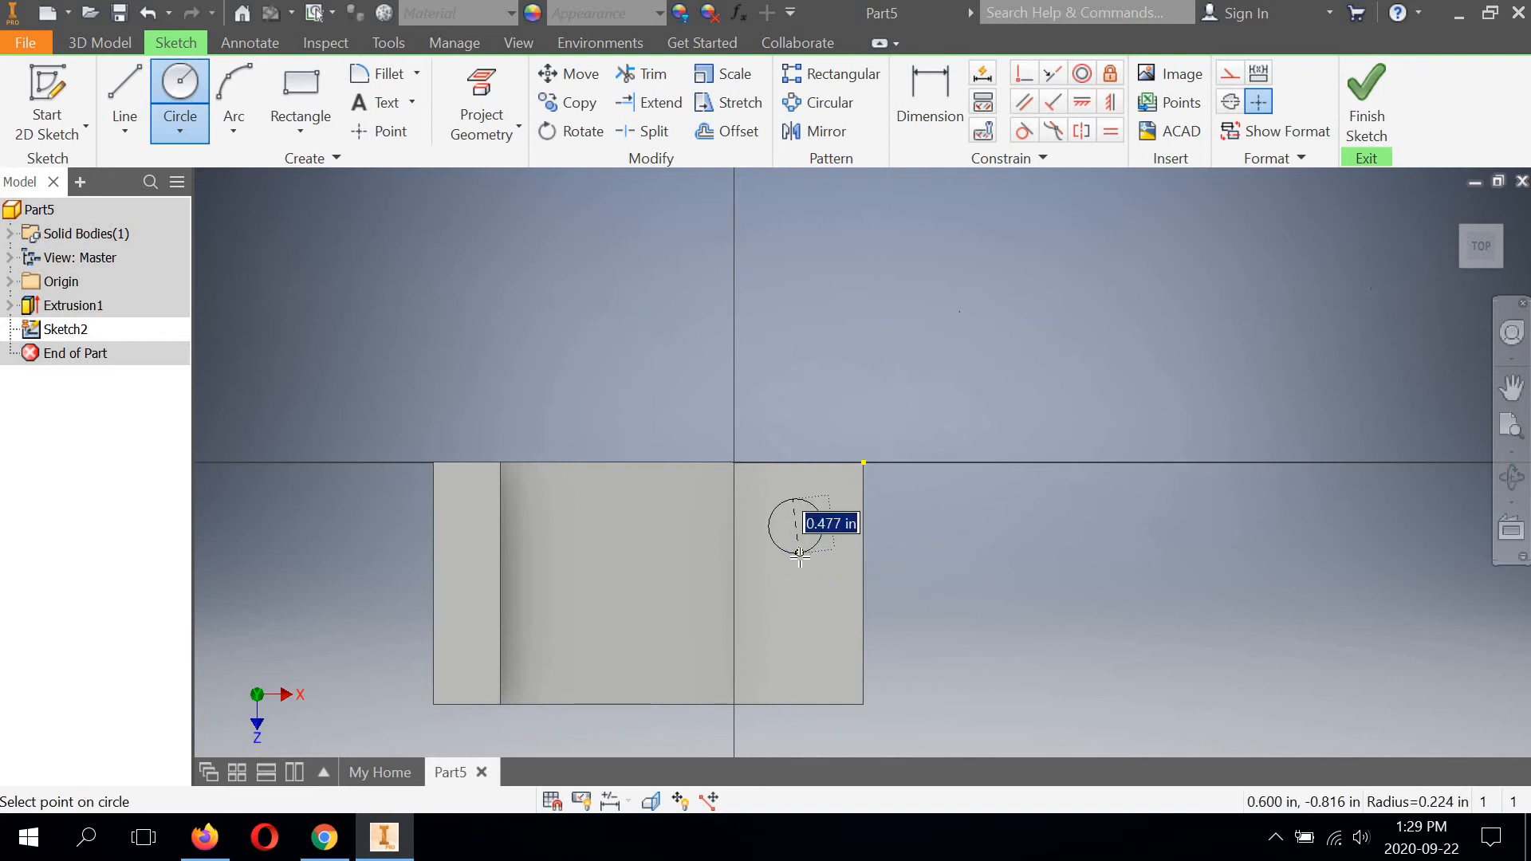
click(799, 558)
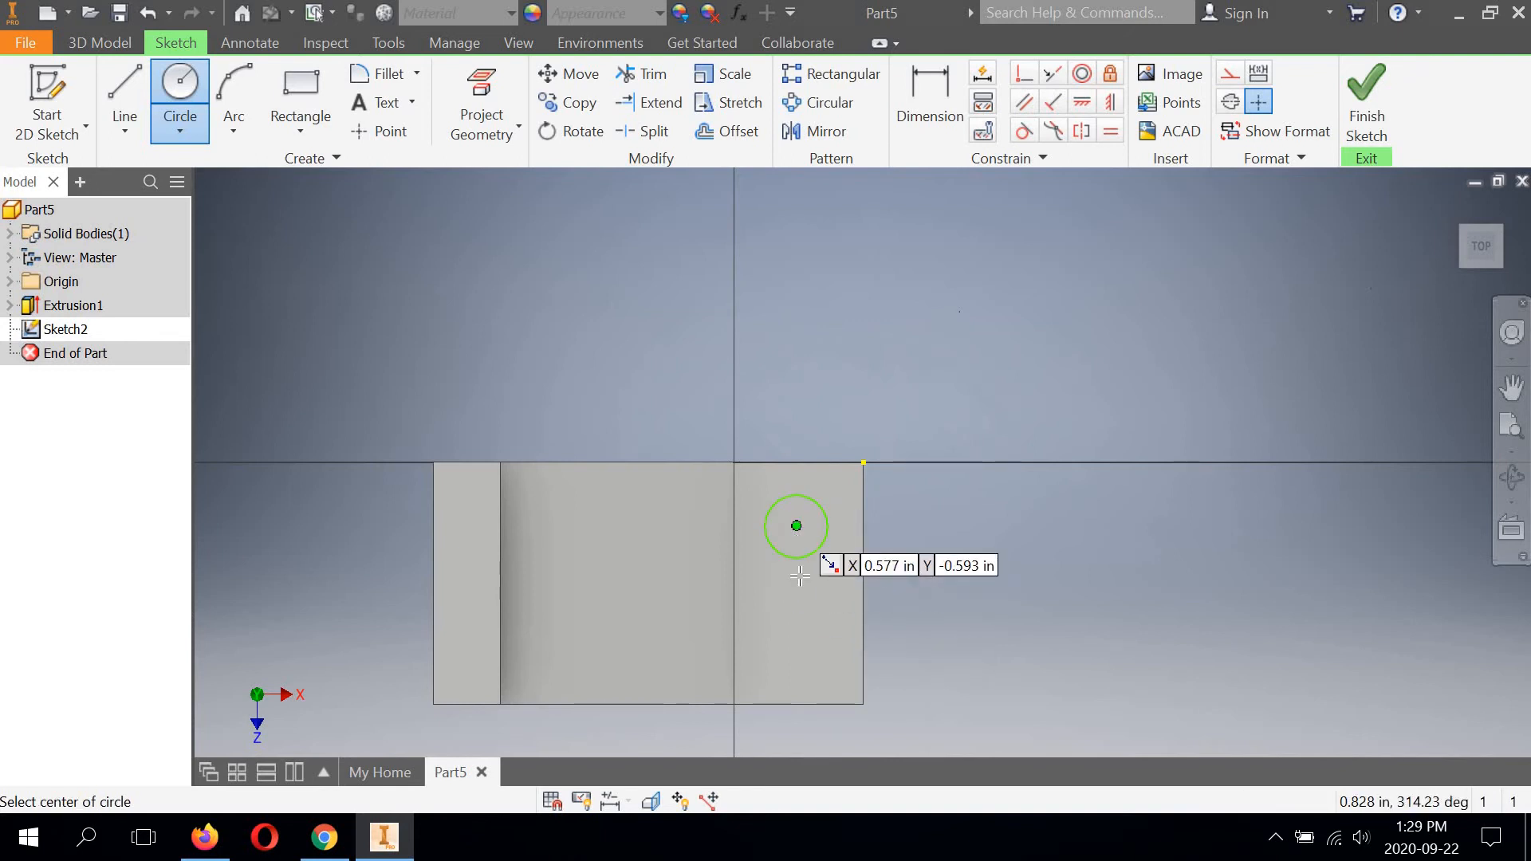
click(796, 643)
click(818, 667)
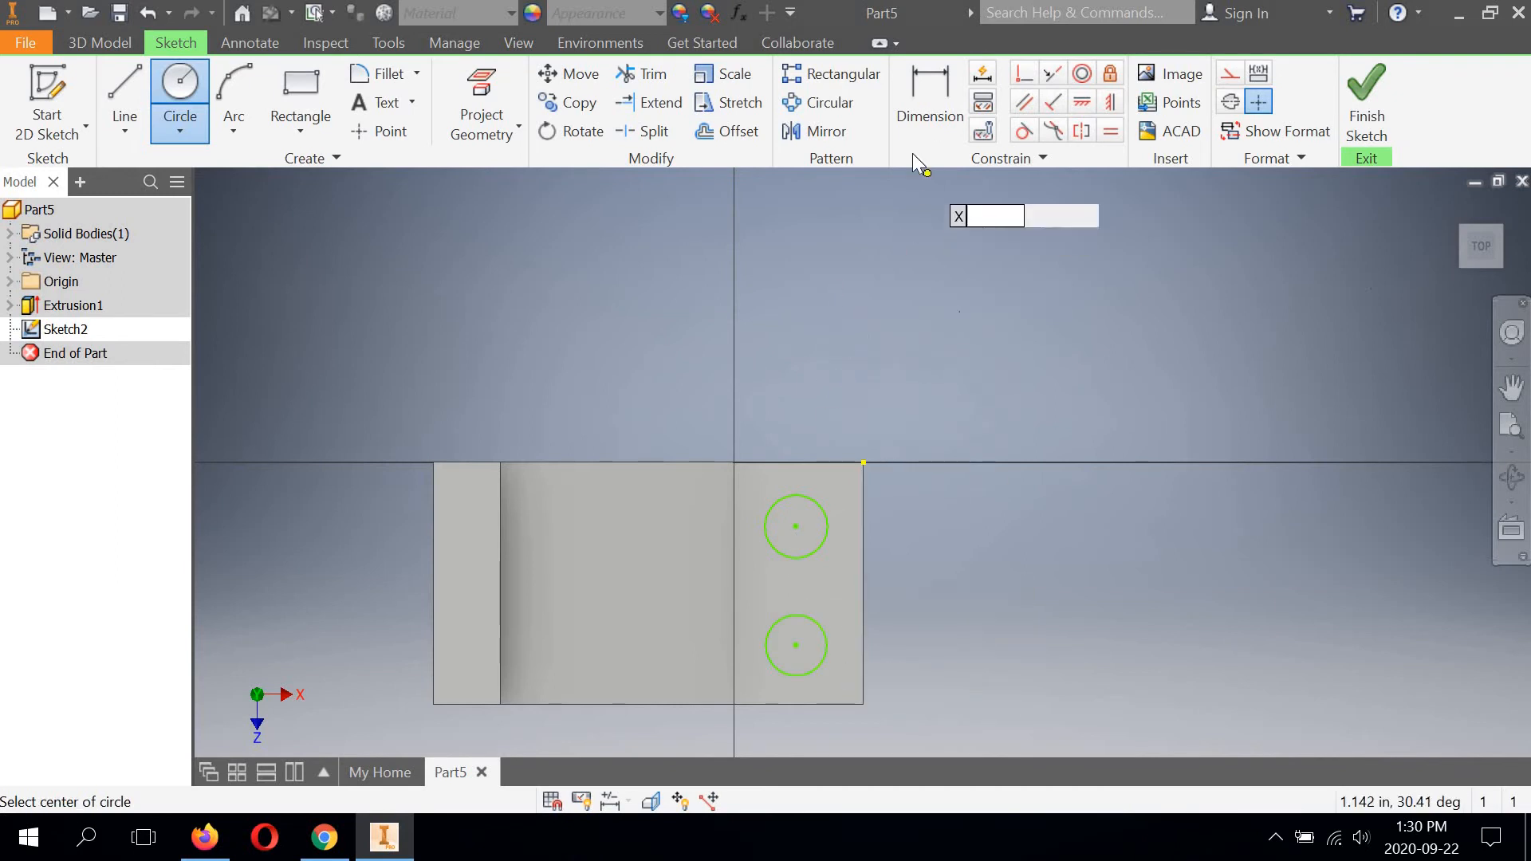
Dimension the upper circle's diameter and set it to 7/16 in.
click(930, 81)
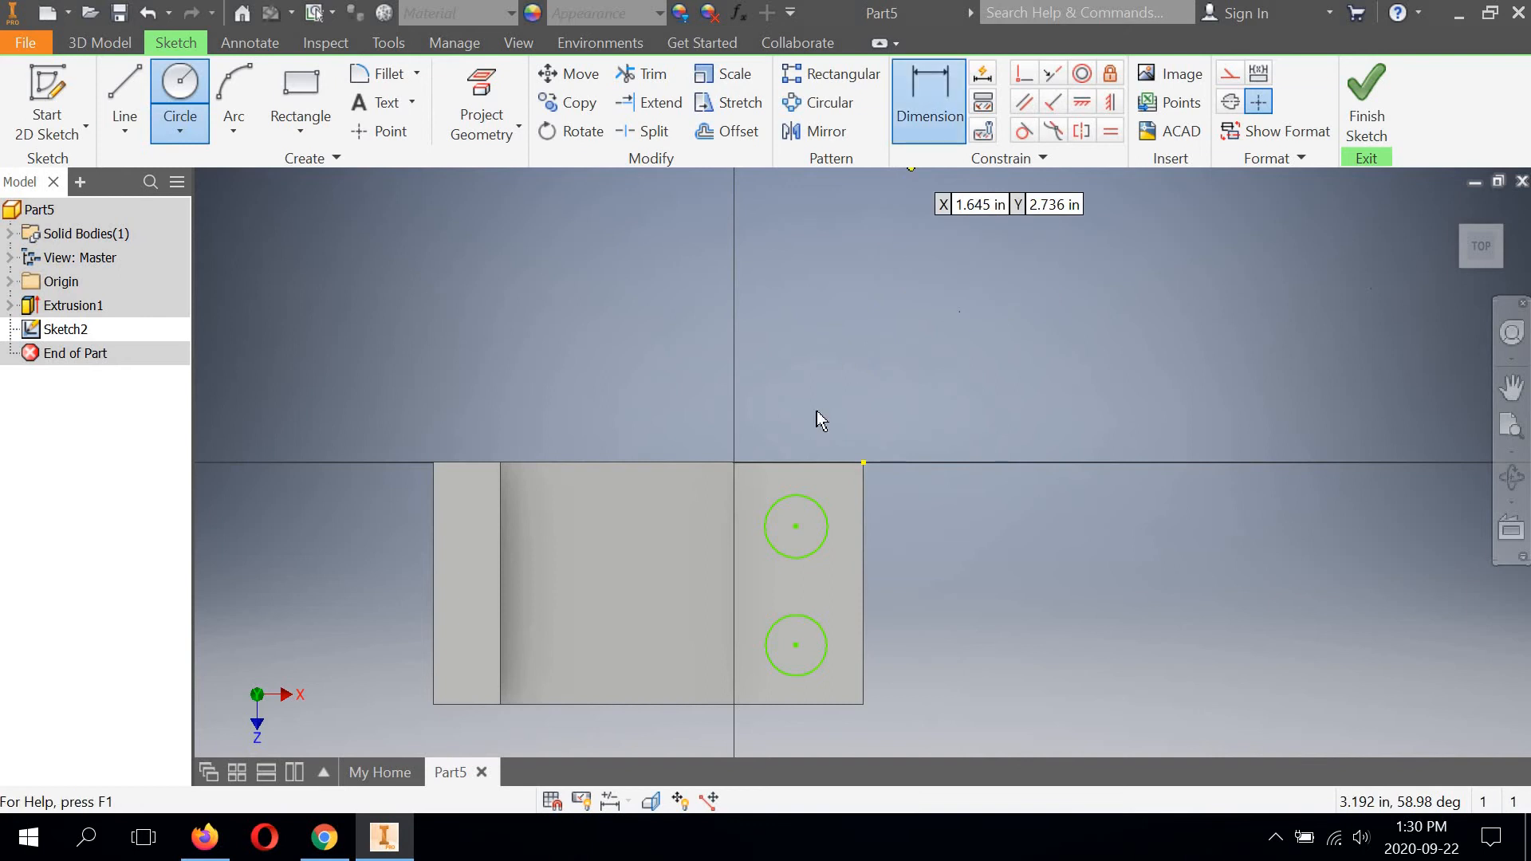
click(819, 504)
click(971, 407)
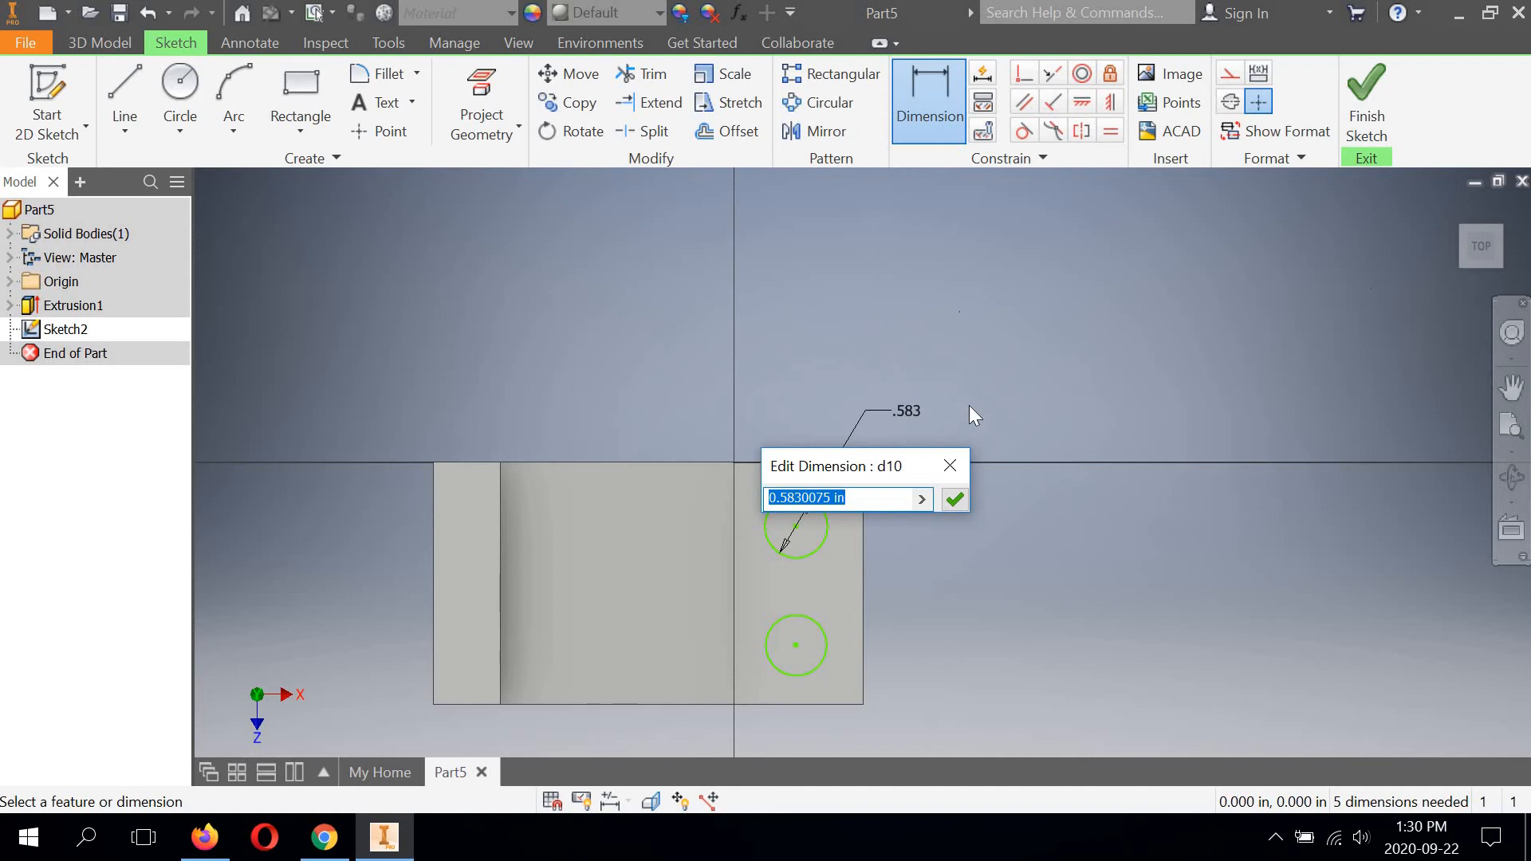
text(7/16)
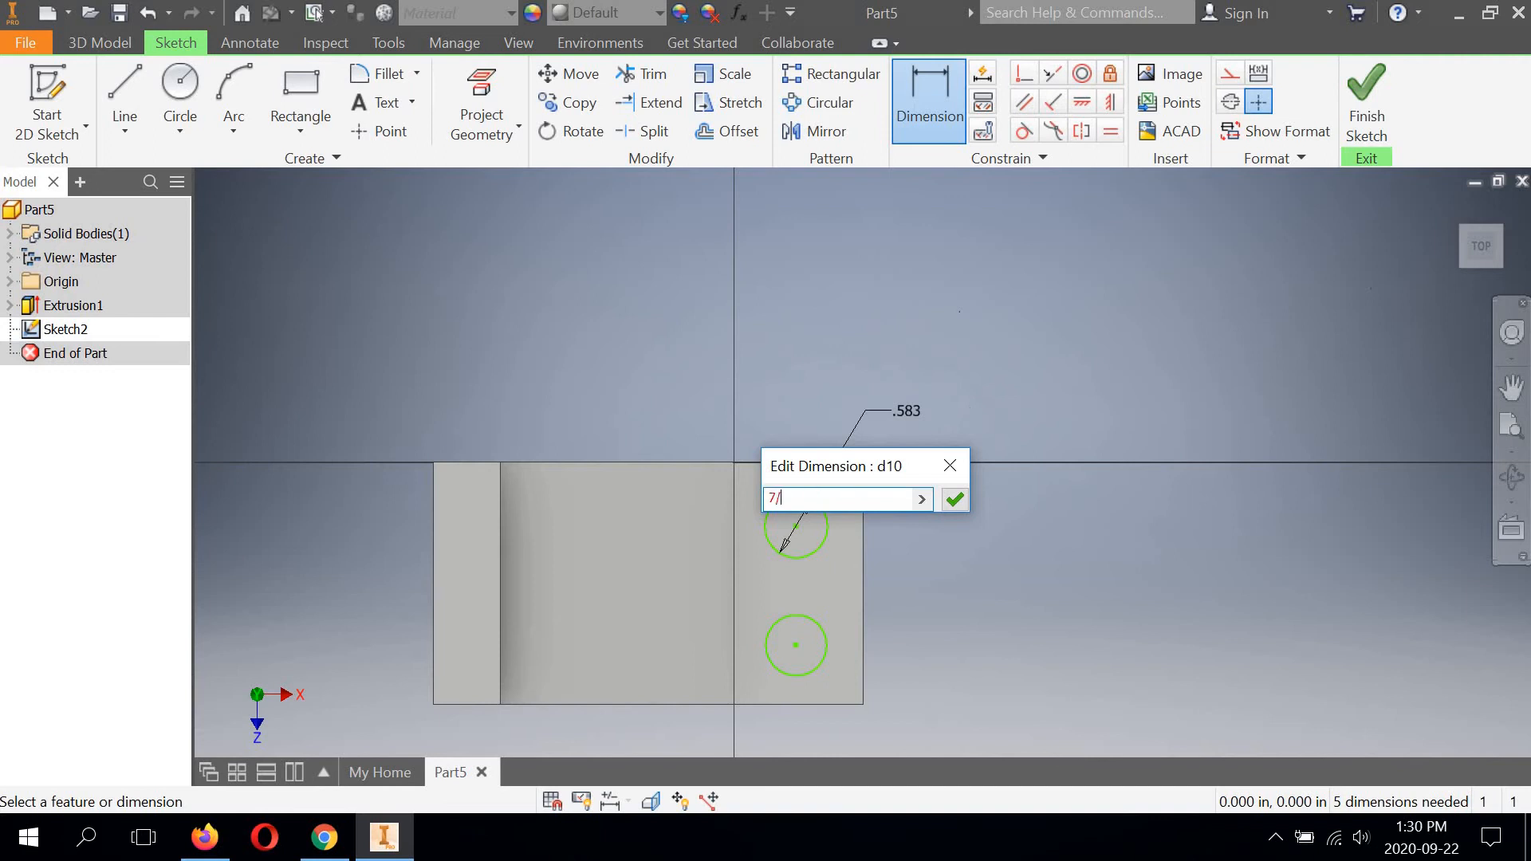
click(955, 498)
Dimension the lower circle's diameter and set it to 7/16 in.
click(819, 619)
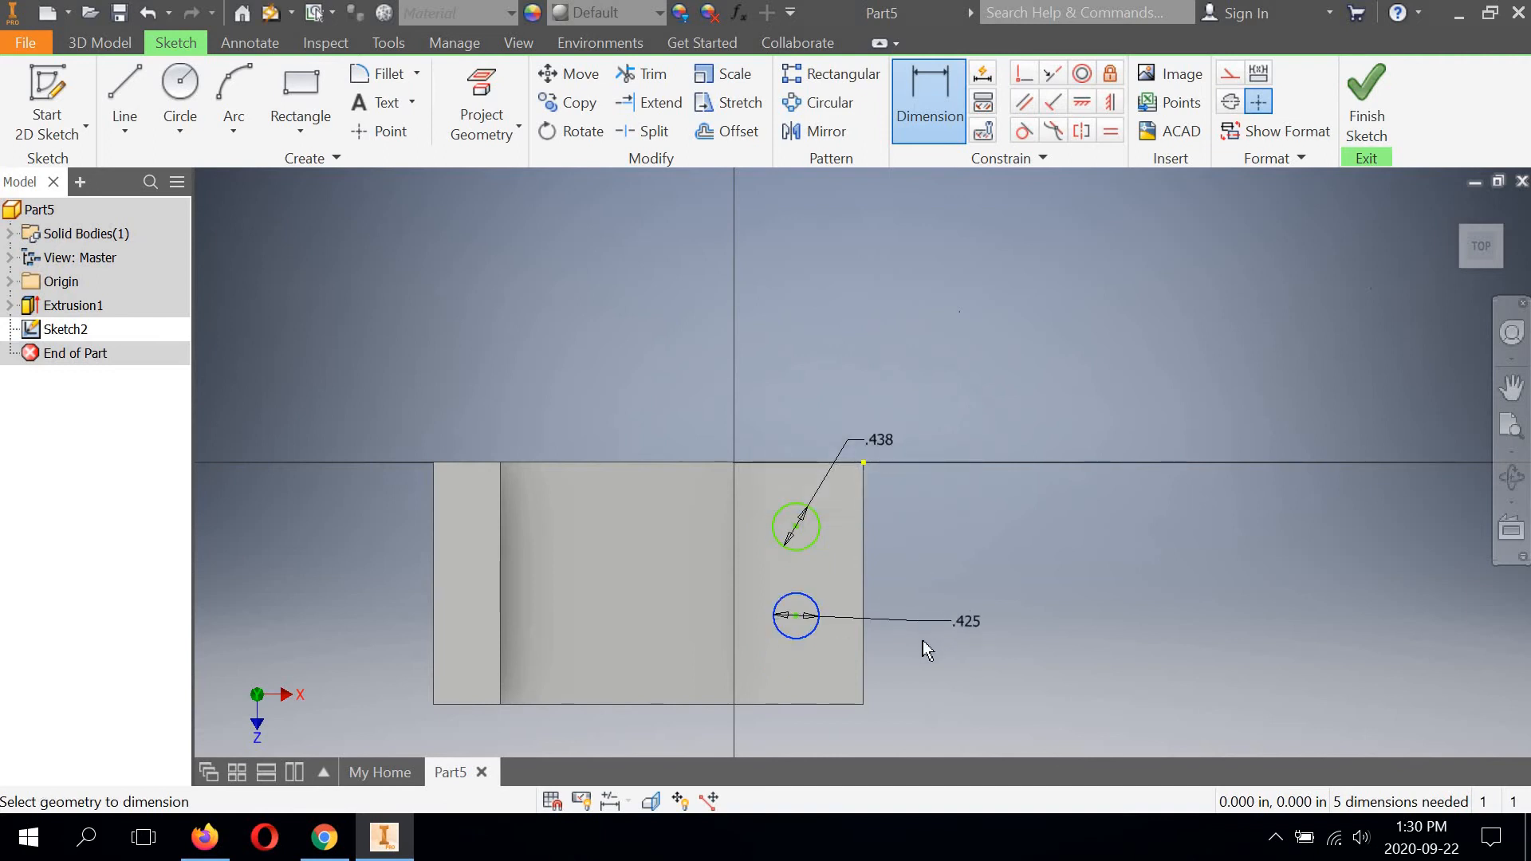
click(936, 643)
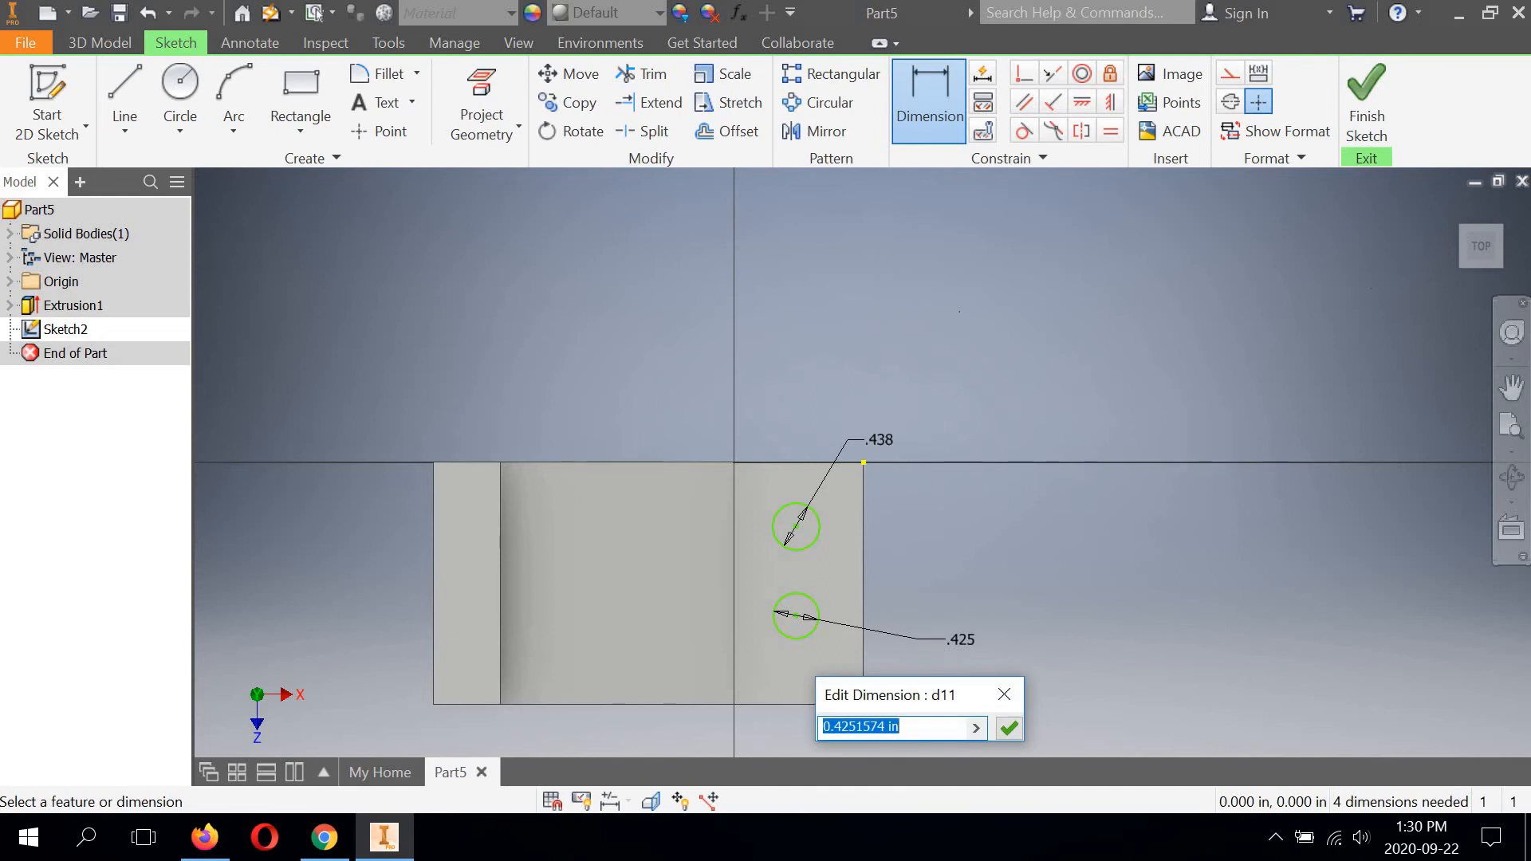
text(7/16)
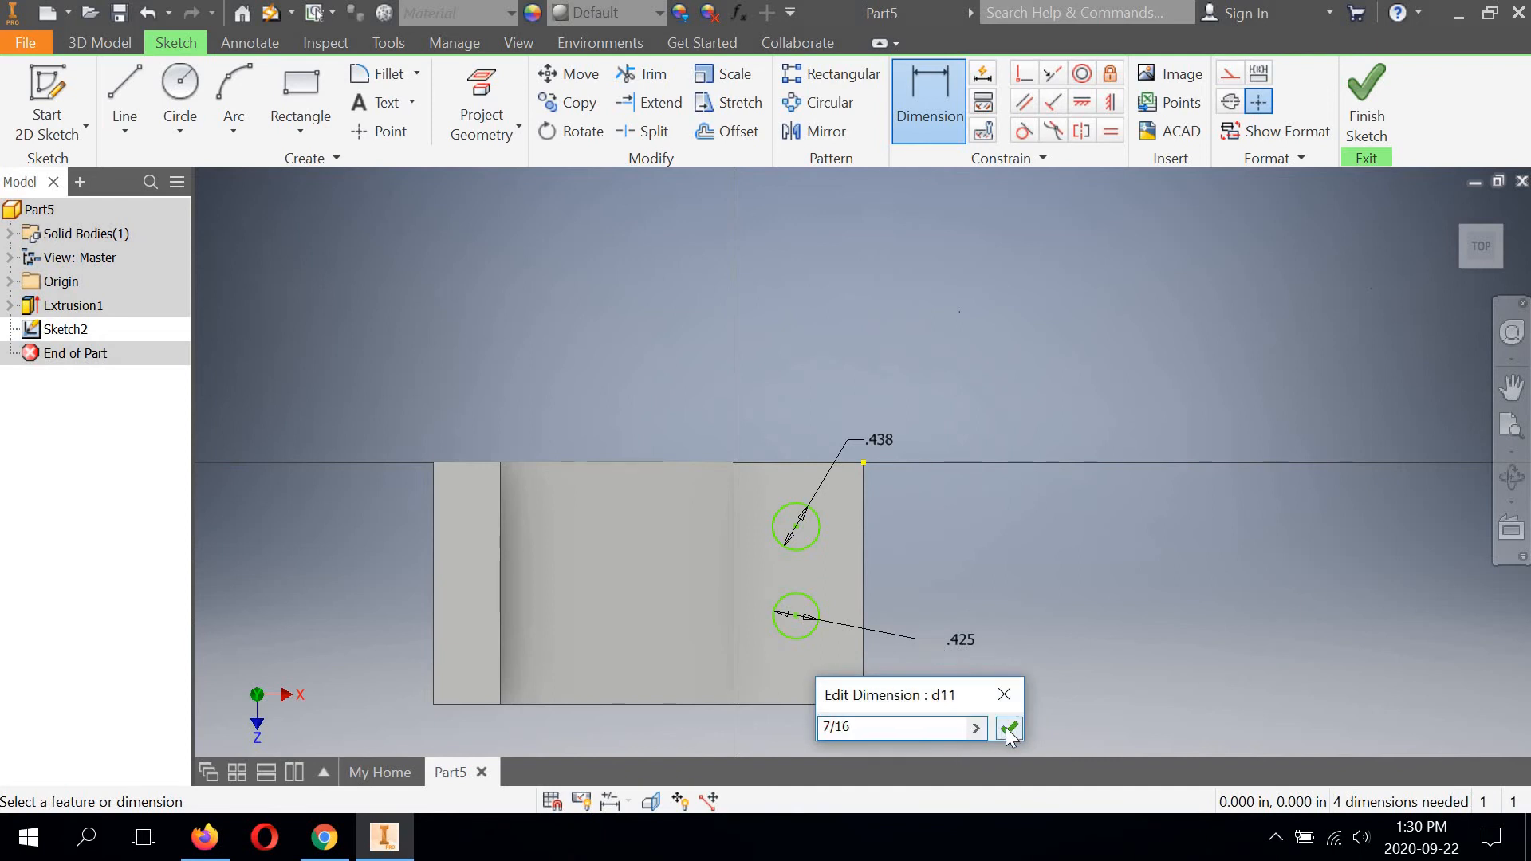
click(1009, 728)
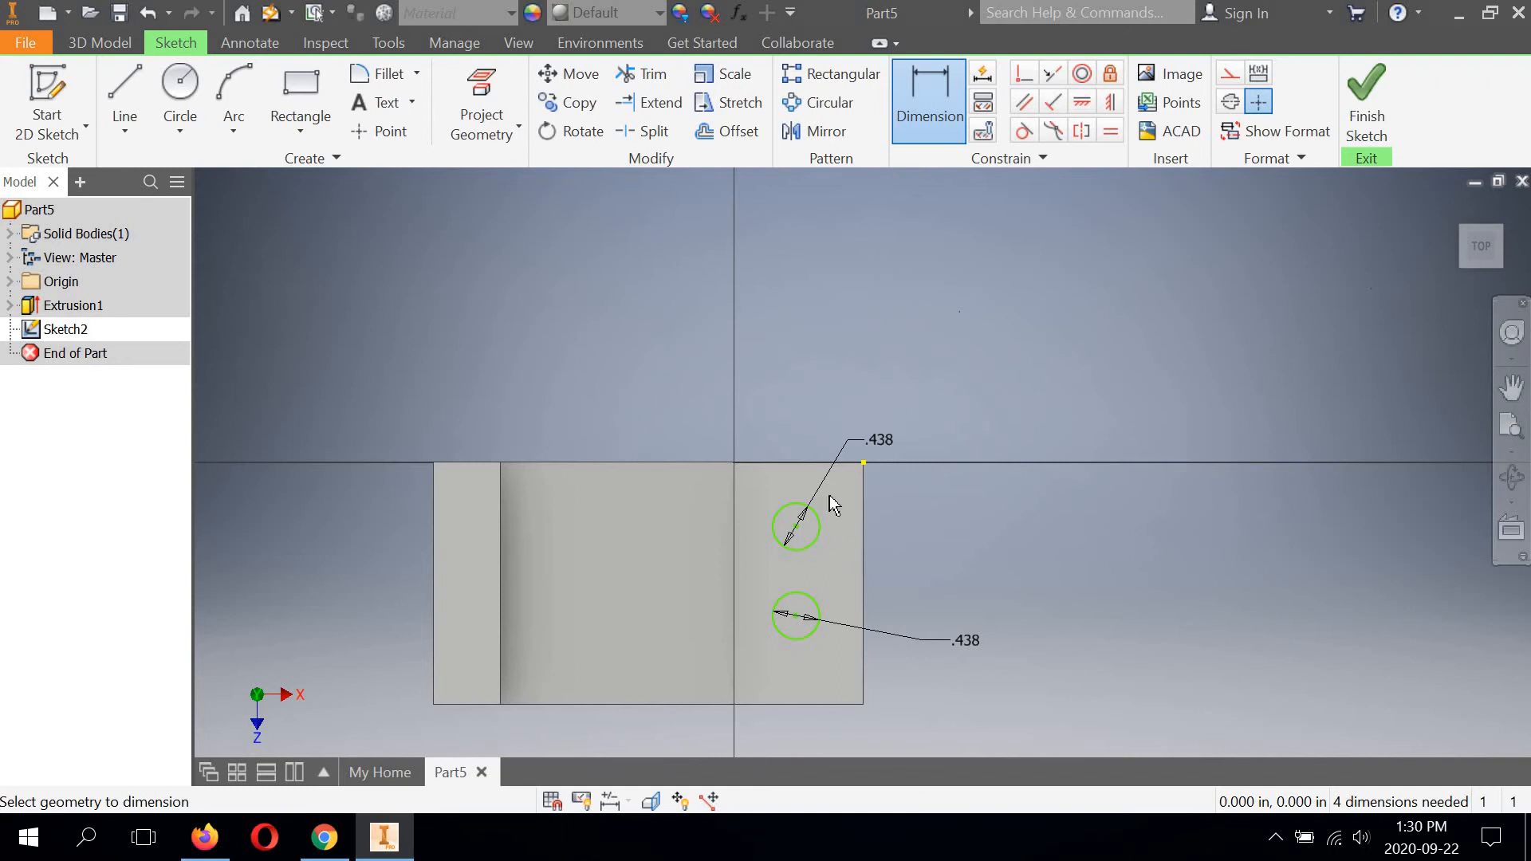
Dimension the horizontal distance from the upper circle's centre to the foot's outer end edge and set it to 11/16 in.
click(795, 526)
click(863, 521)
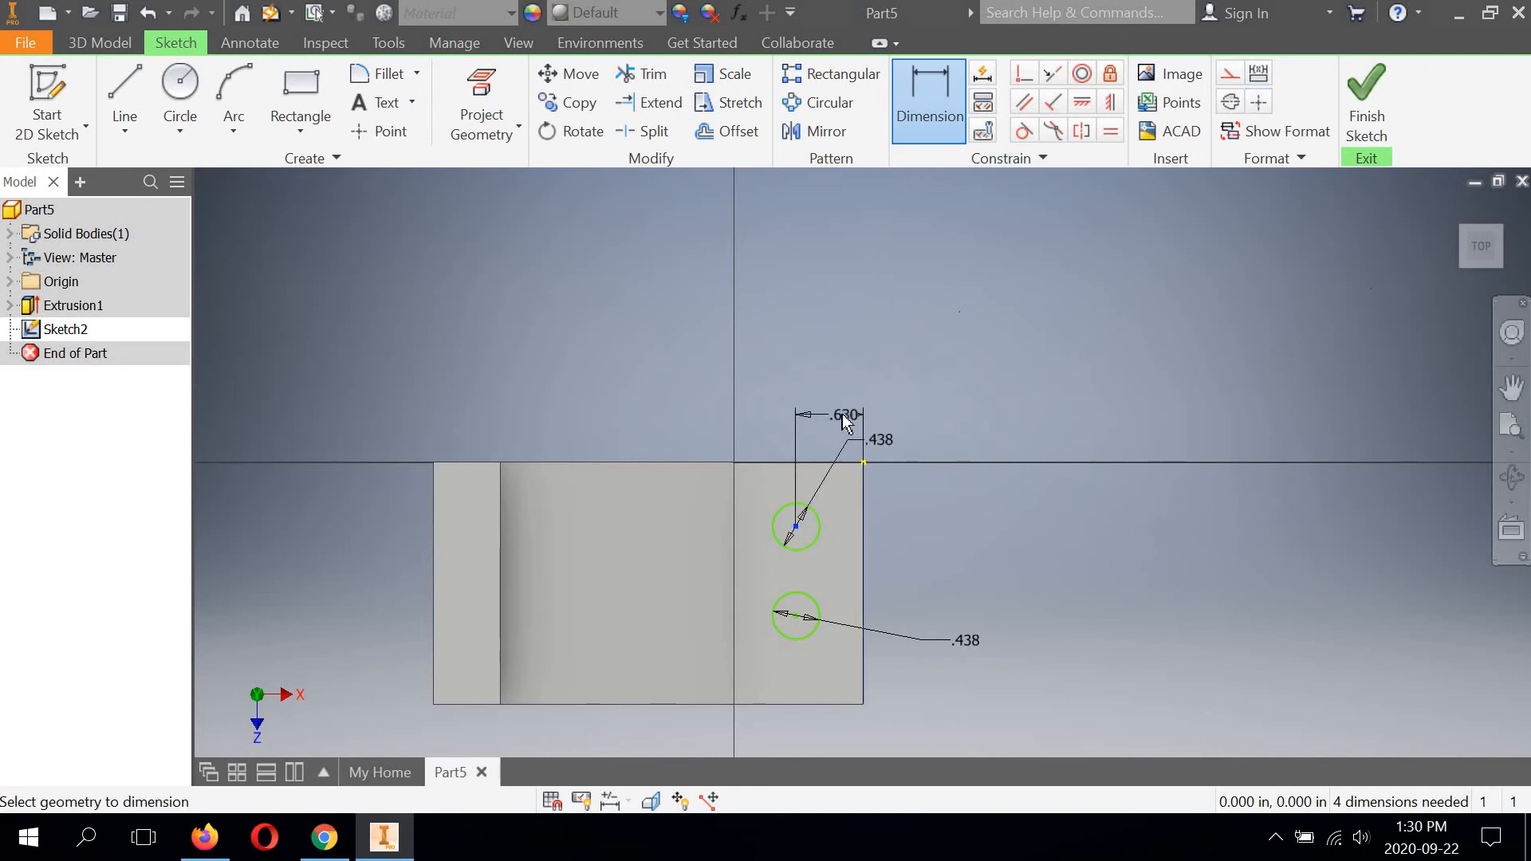
click(834, 352)
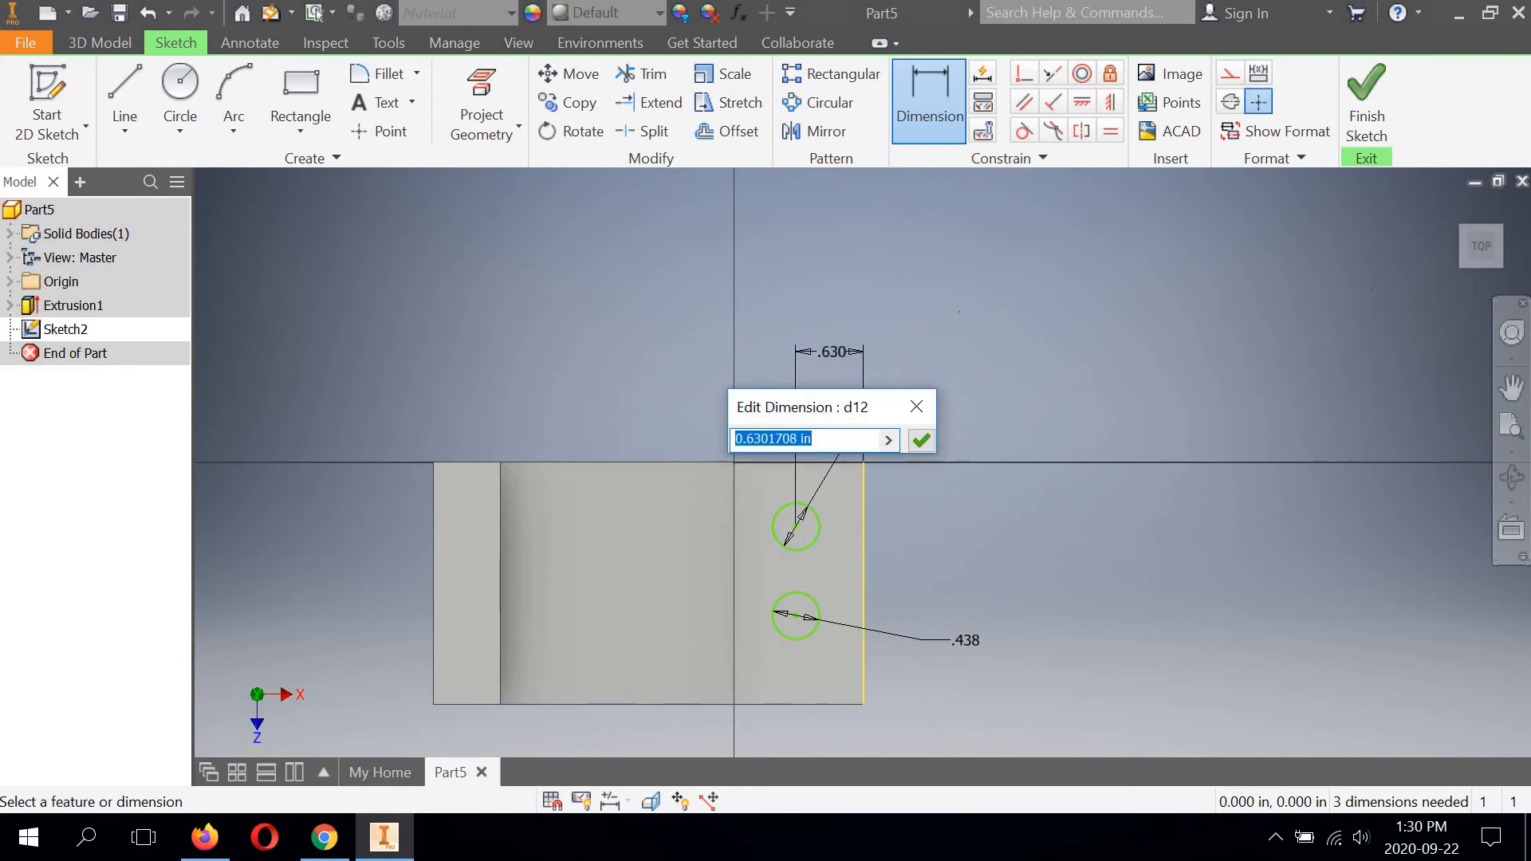
text(11/16)
click(921, 441)
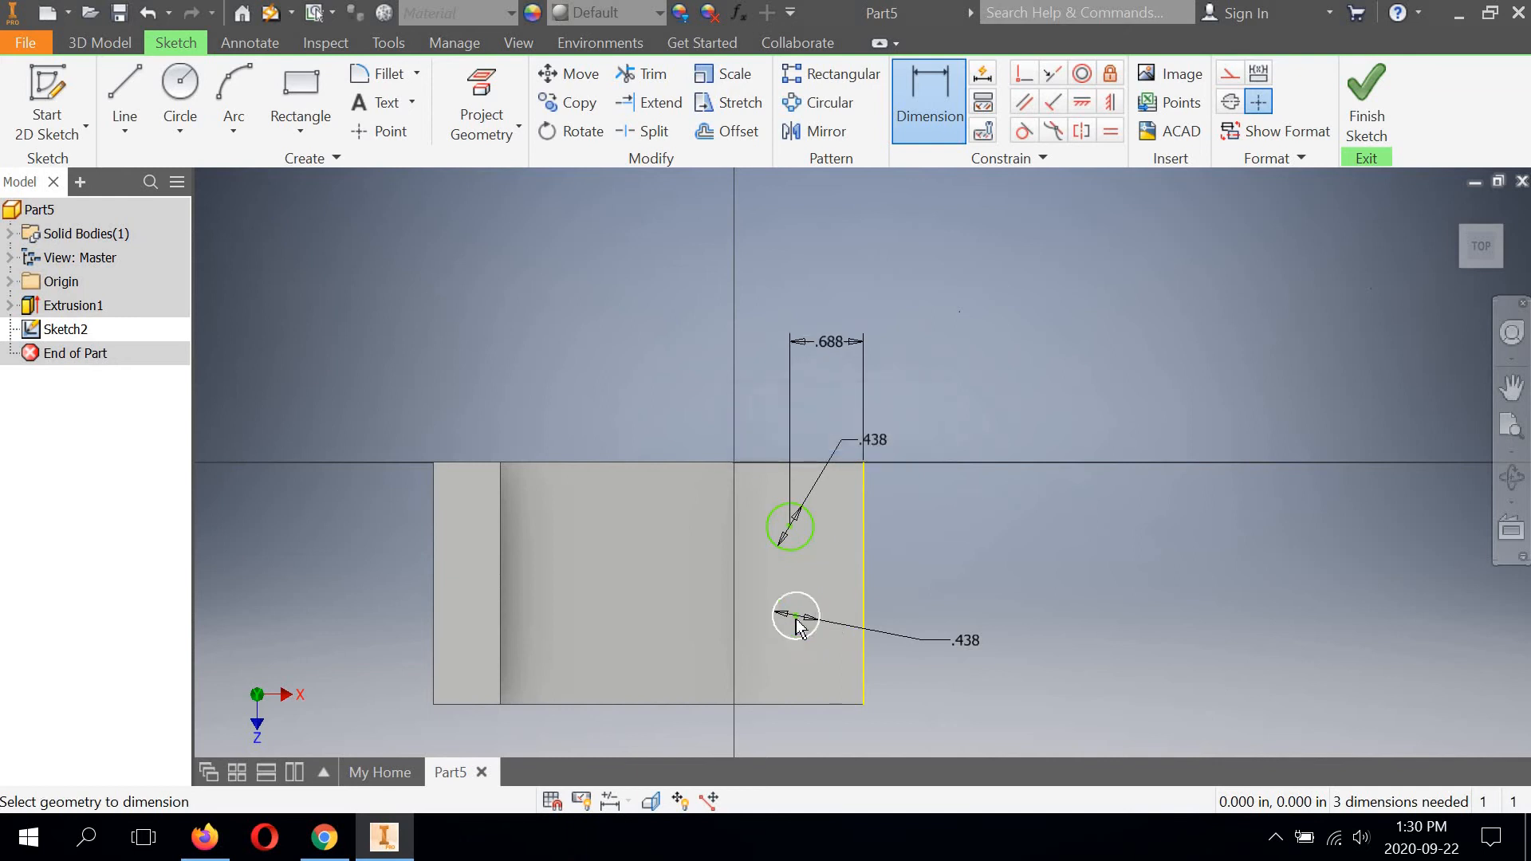
Dimension the horizontal distance from the lower circle's centre to the foot's outer end edge and set it to 11/16 in.
click(796, 616)
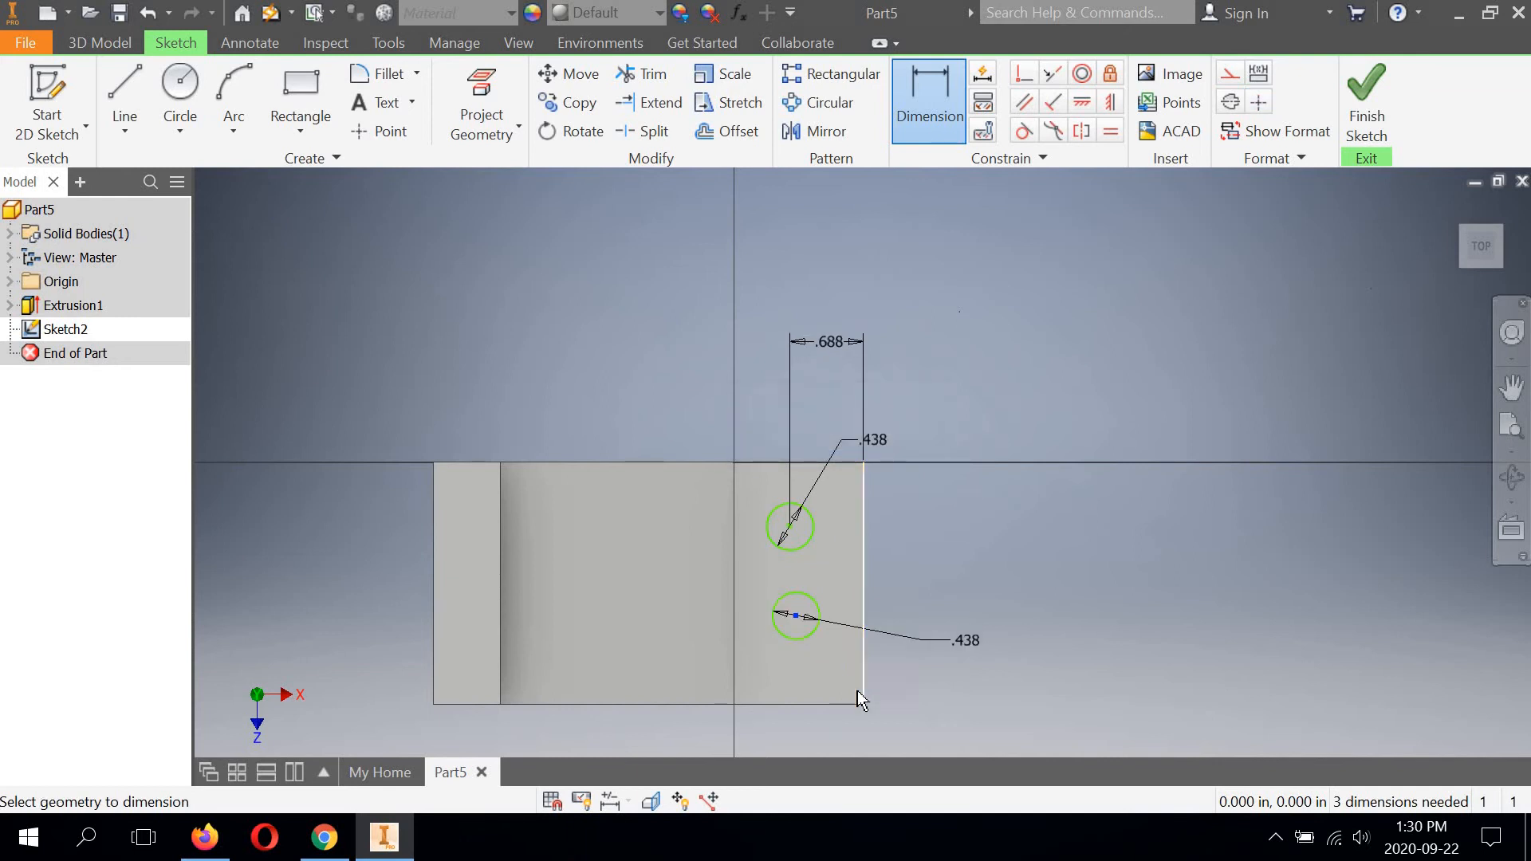
click(858, 692)
click(916, 733)
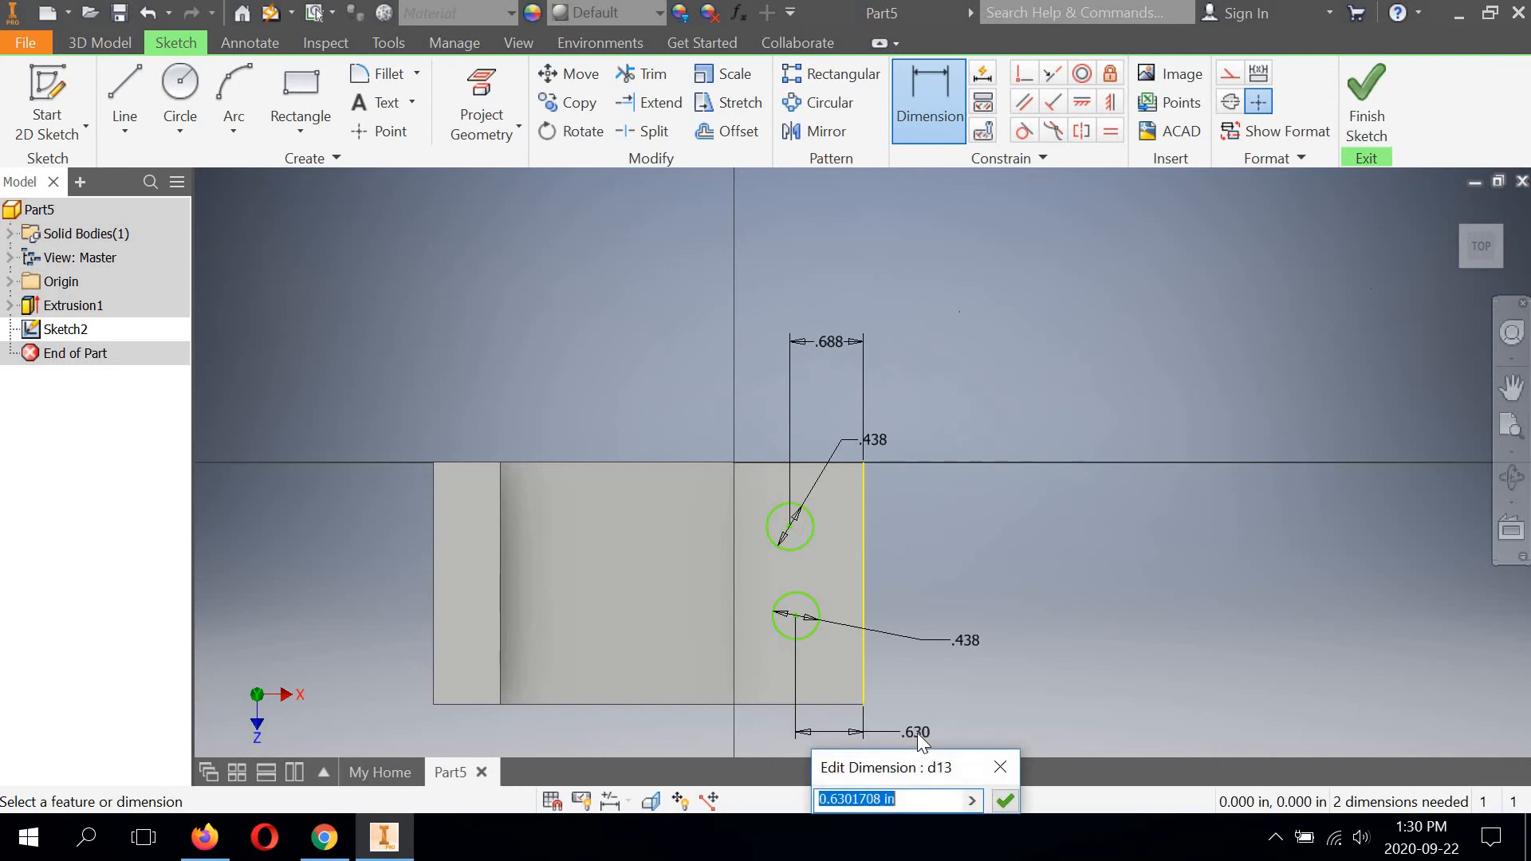
text(11/16)
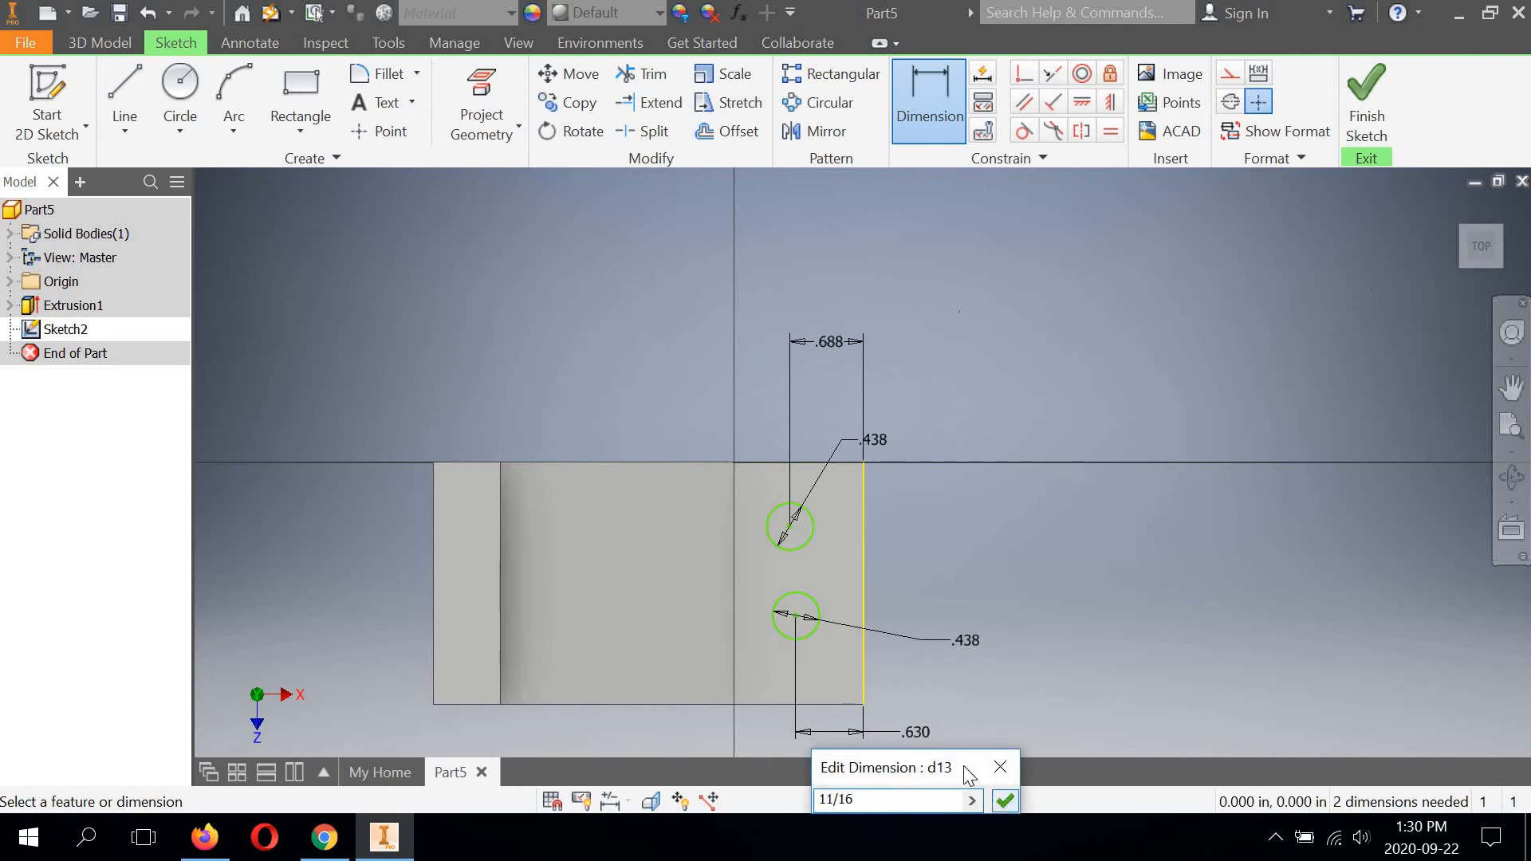
drag(963, 767, 1087, 490)
click(1131, 523)
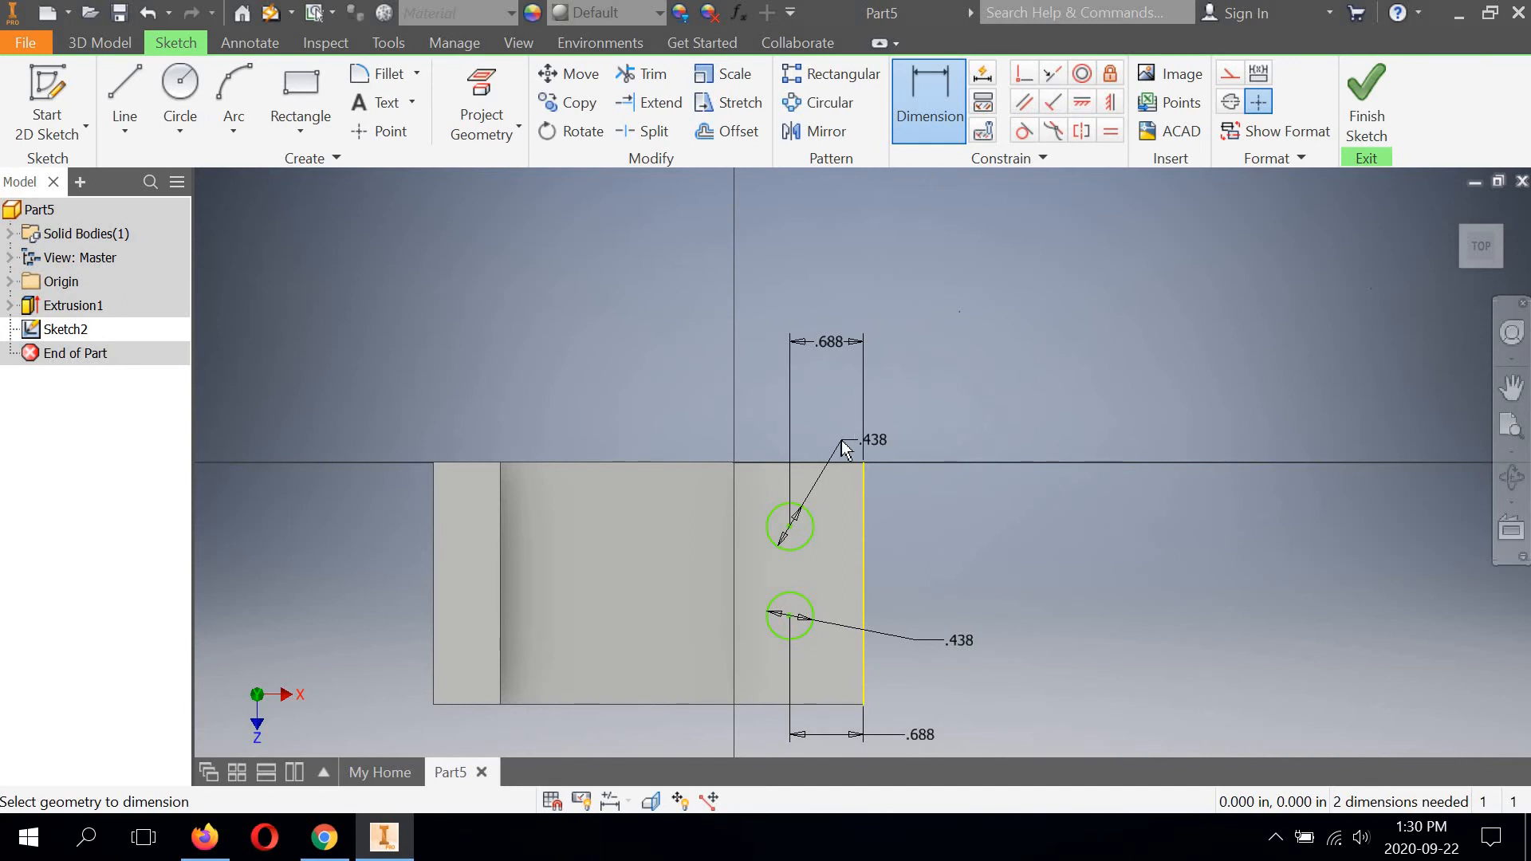
Dimension the vertical distance from the foot's upper side edge to the upper circle's centre and set it to 9/16 in.
click(792, 532)
click(933, 492)
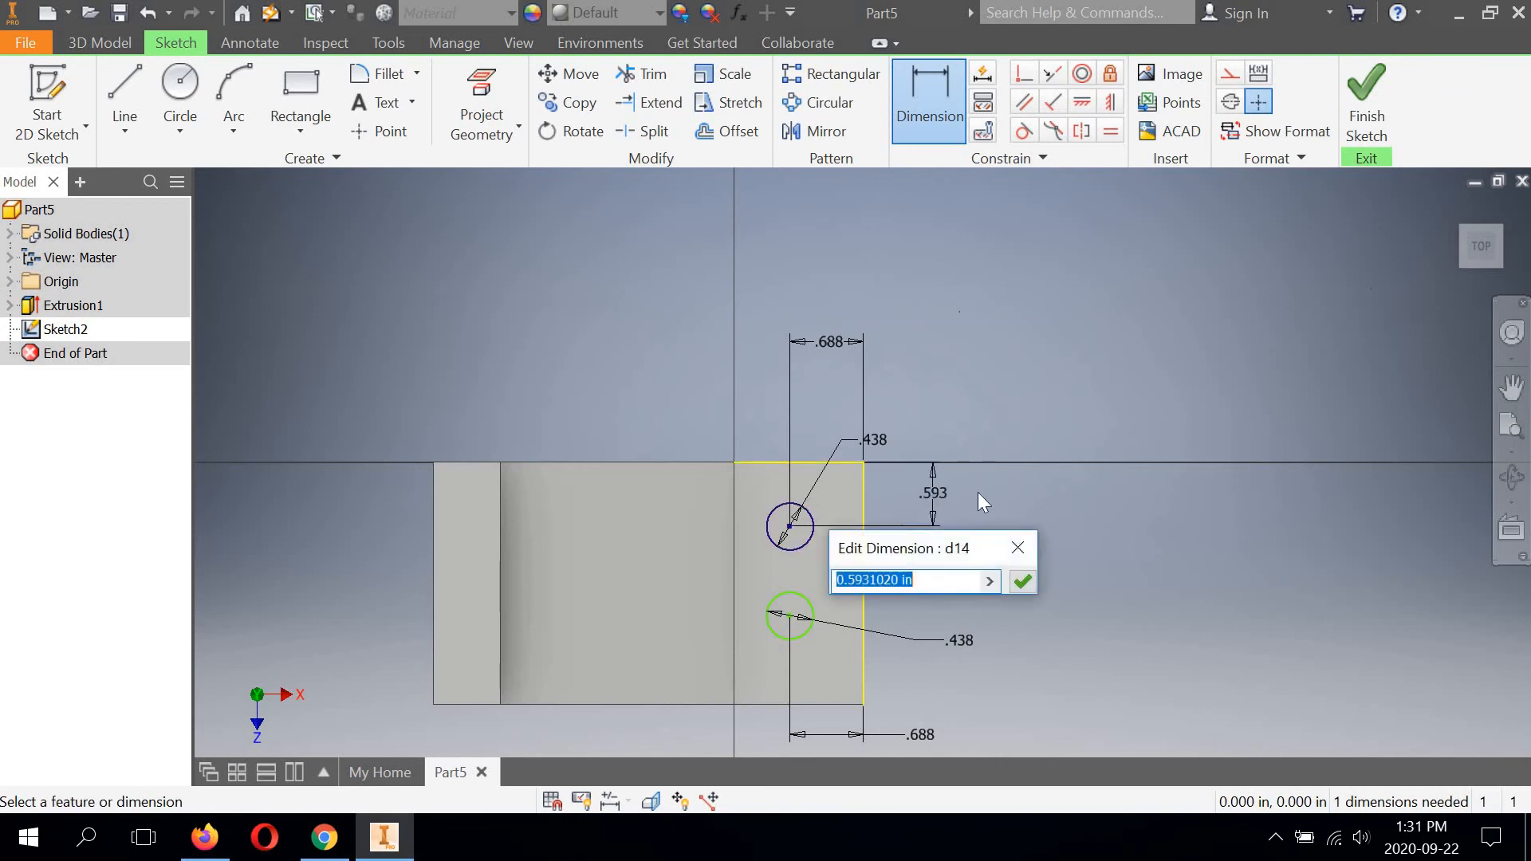
text(9/16)
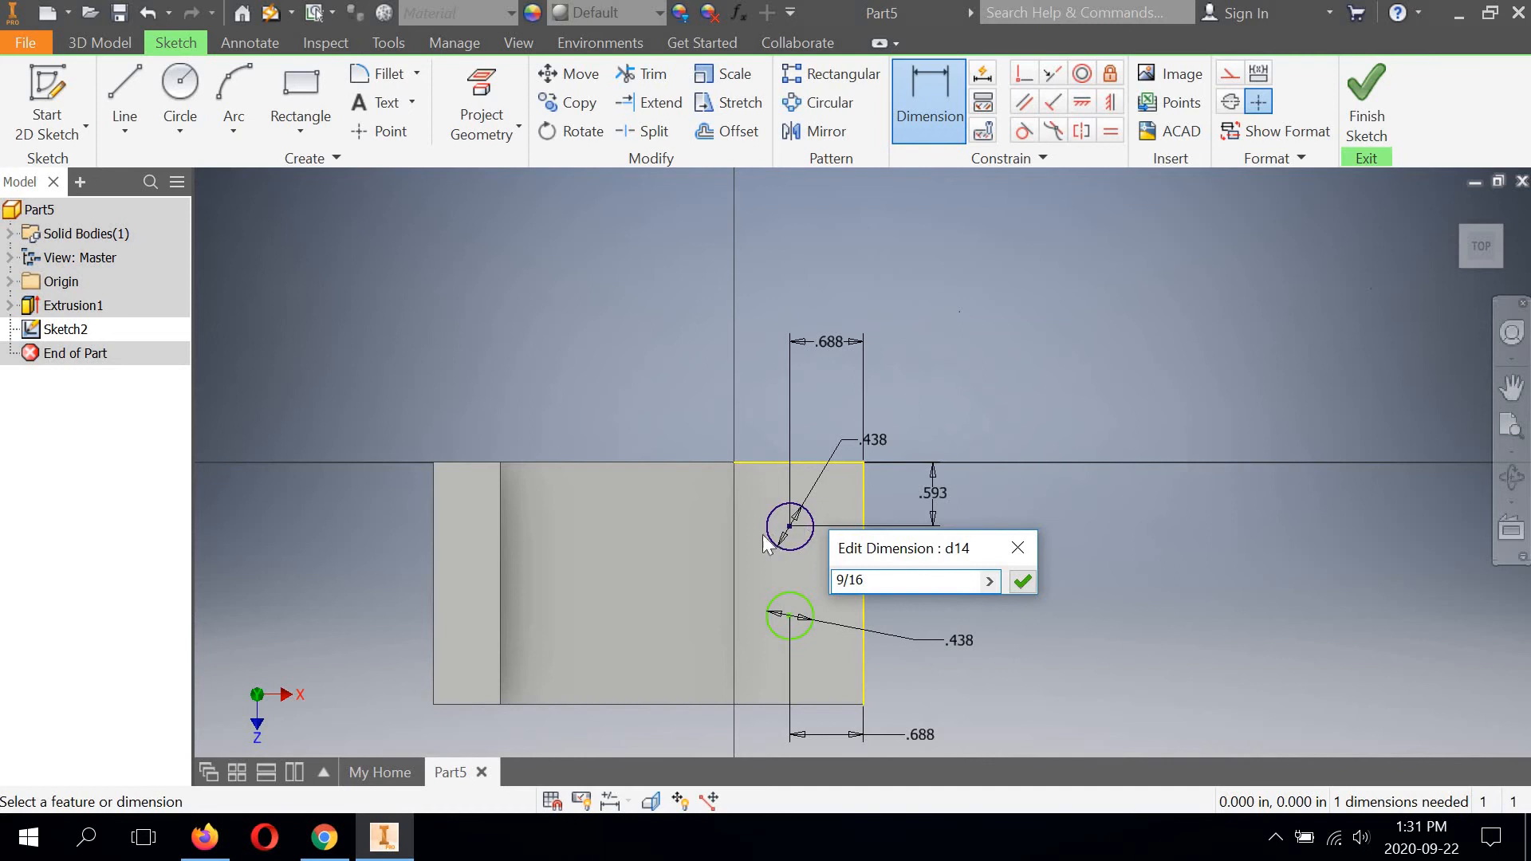
click(1022, 581)
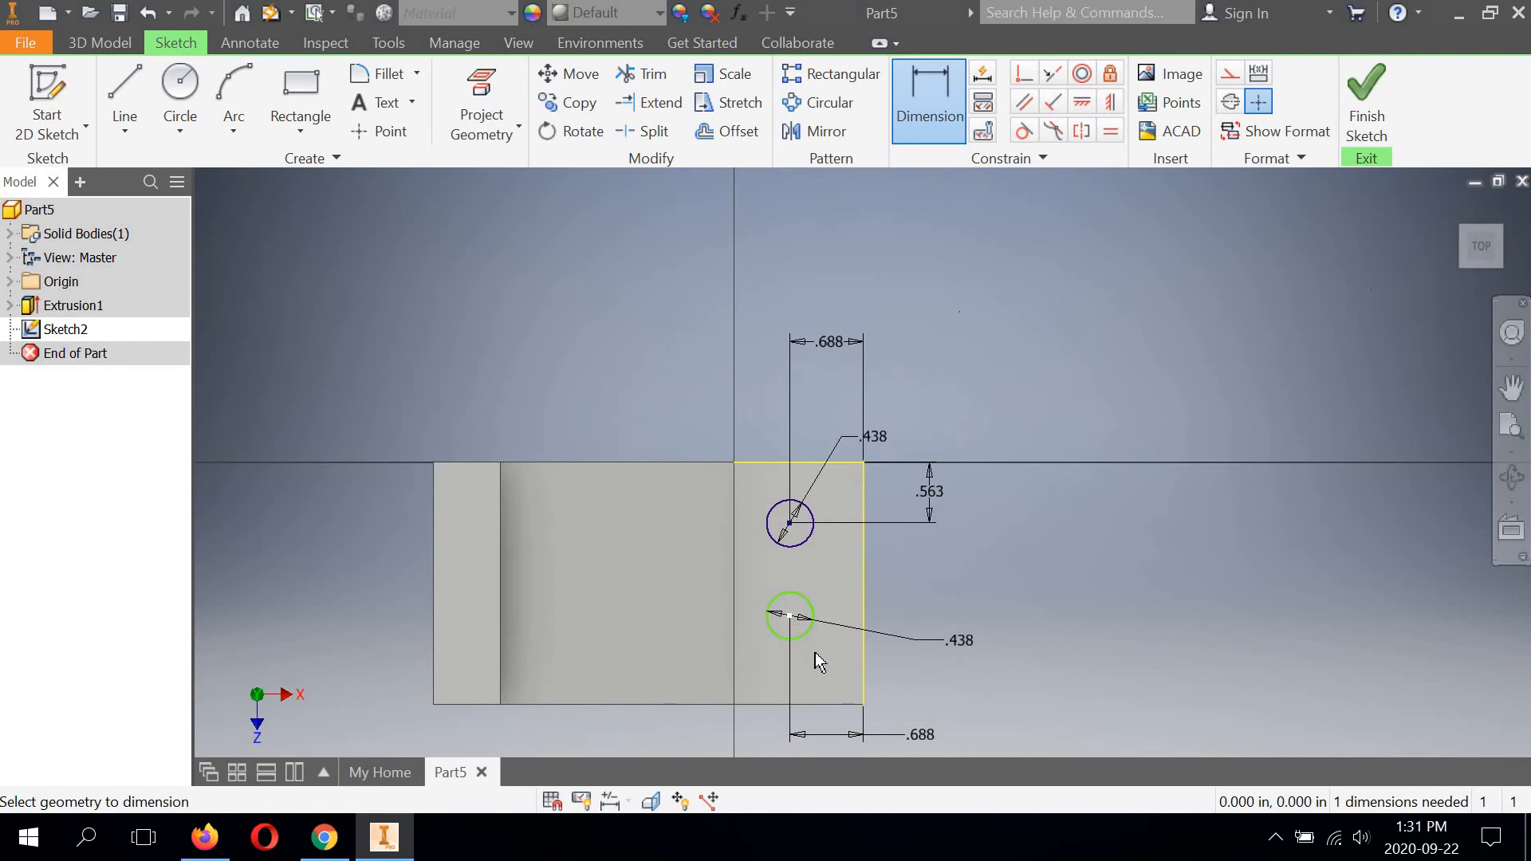
Dimension the vertical spacing between the two circle centres and set it to 1 1/8 in.
click(802, 617)
click(797, 542)
click(930, 548)
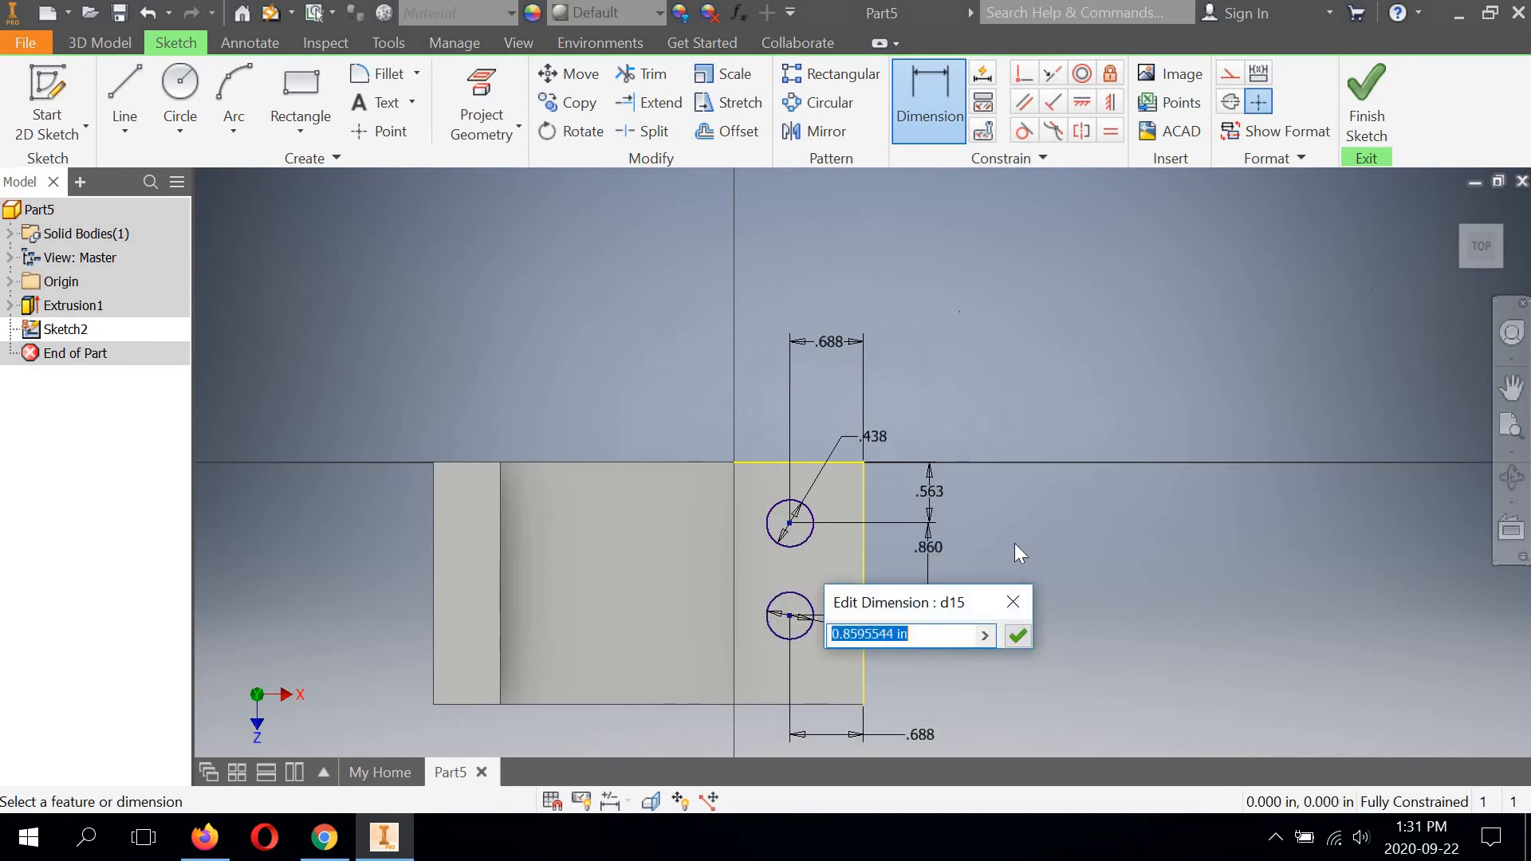
text(1 1/8)
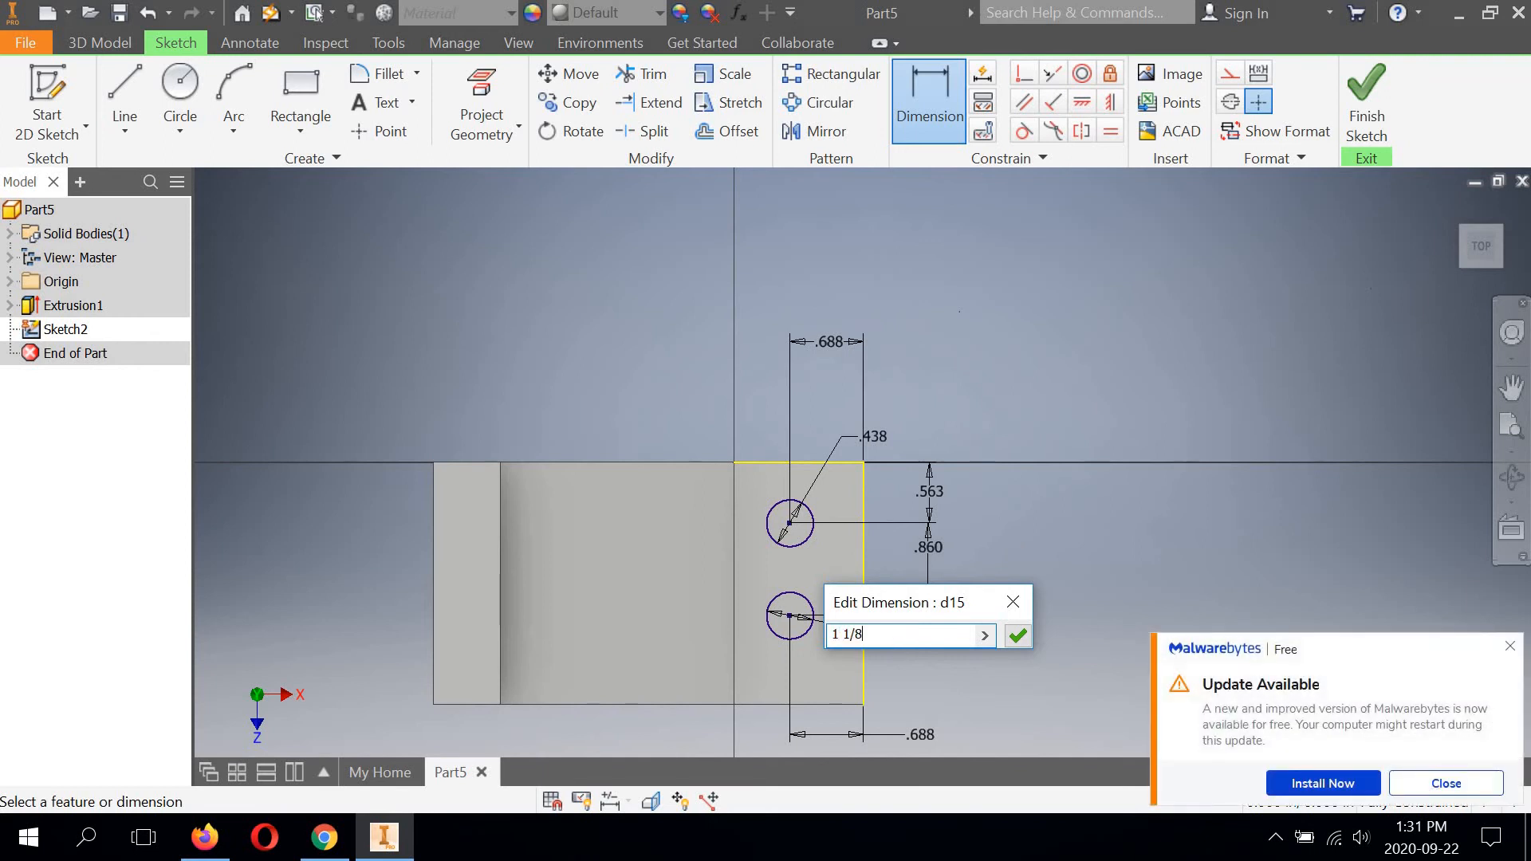
click(1512, 647)
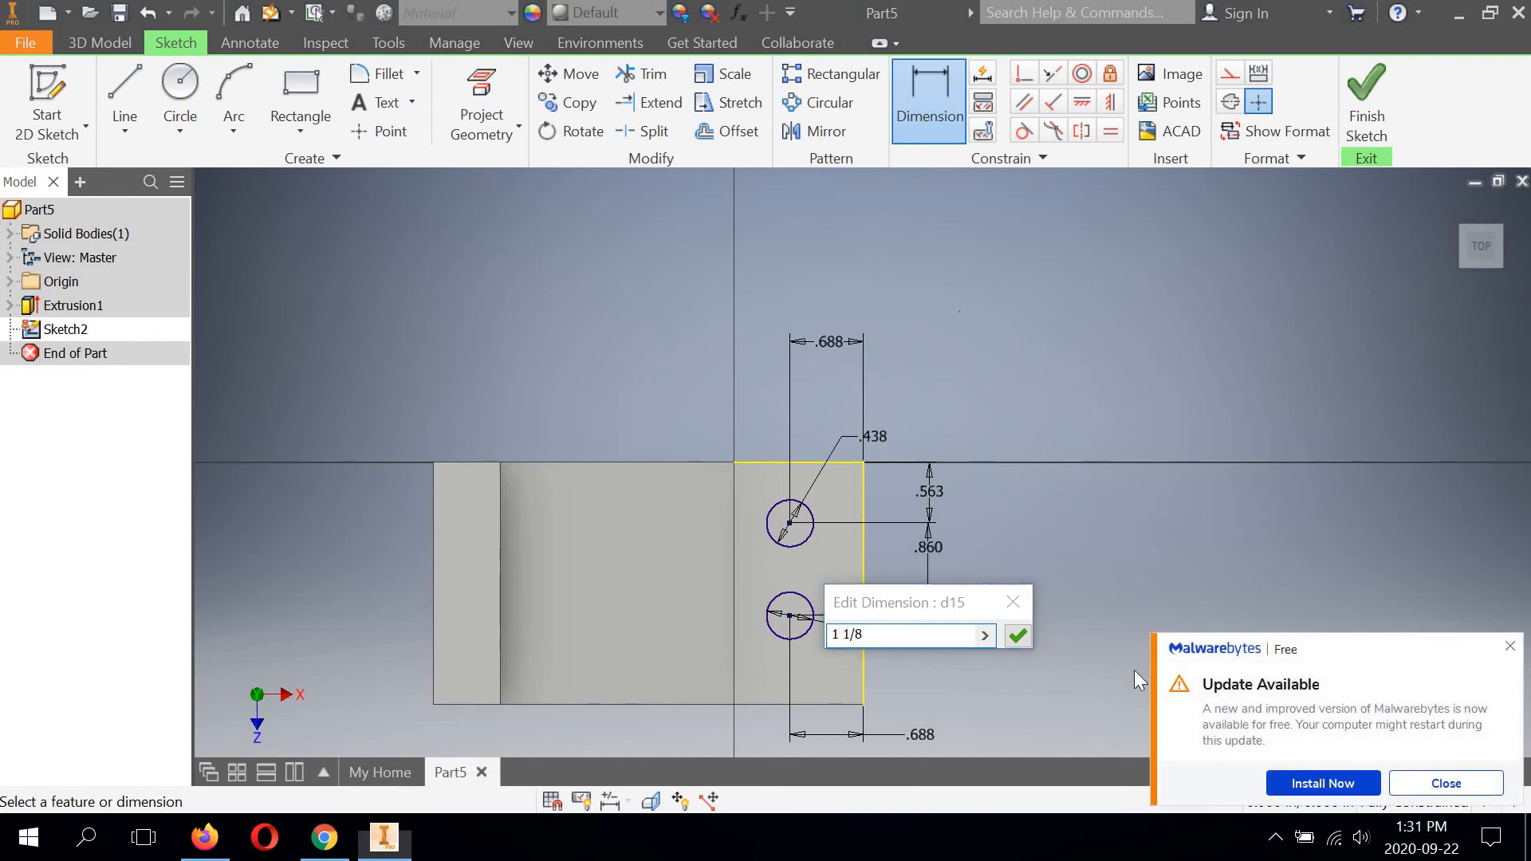
click(1018, 635)
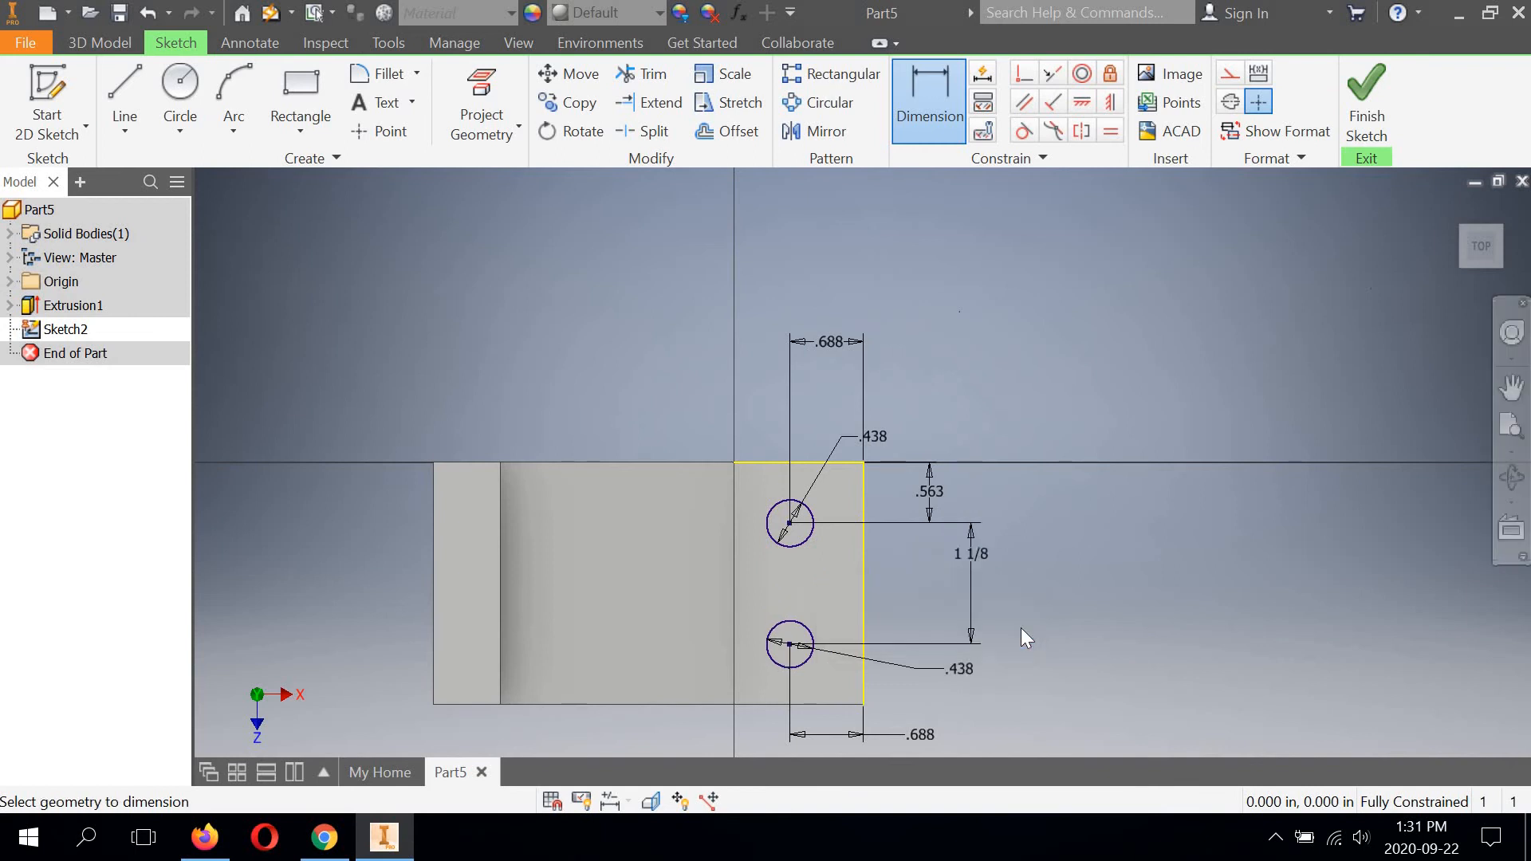
Finish the sketch and extrude both circles as a cut with extents set to All, making two through holes in the foot.
click(1366, 100)
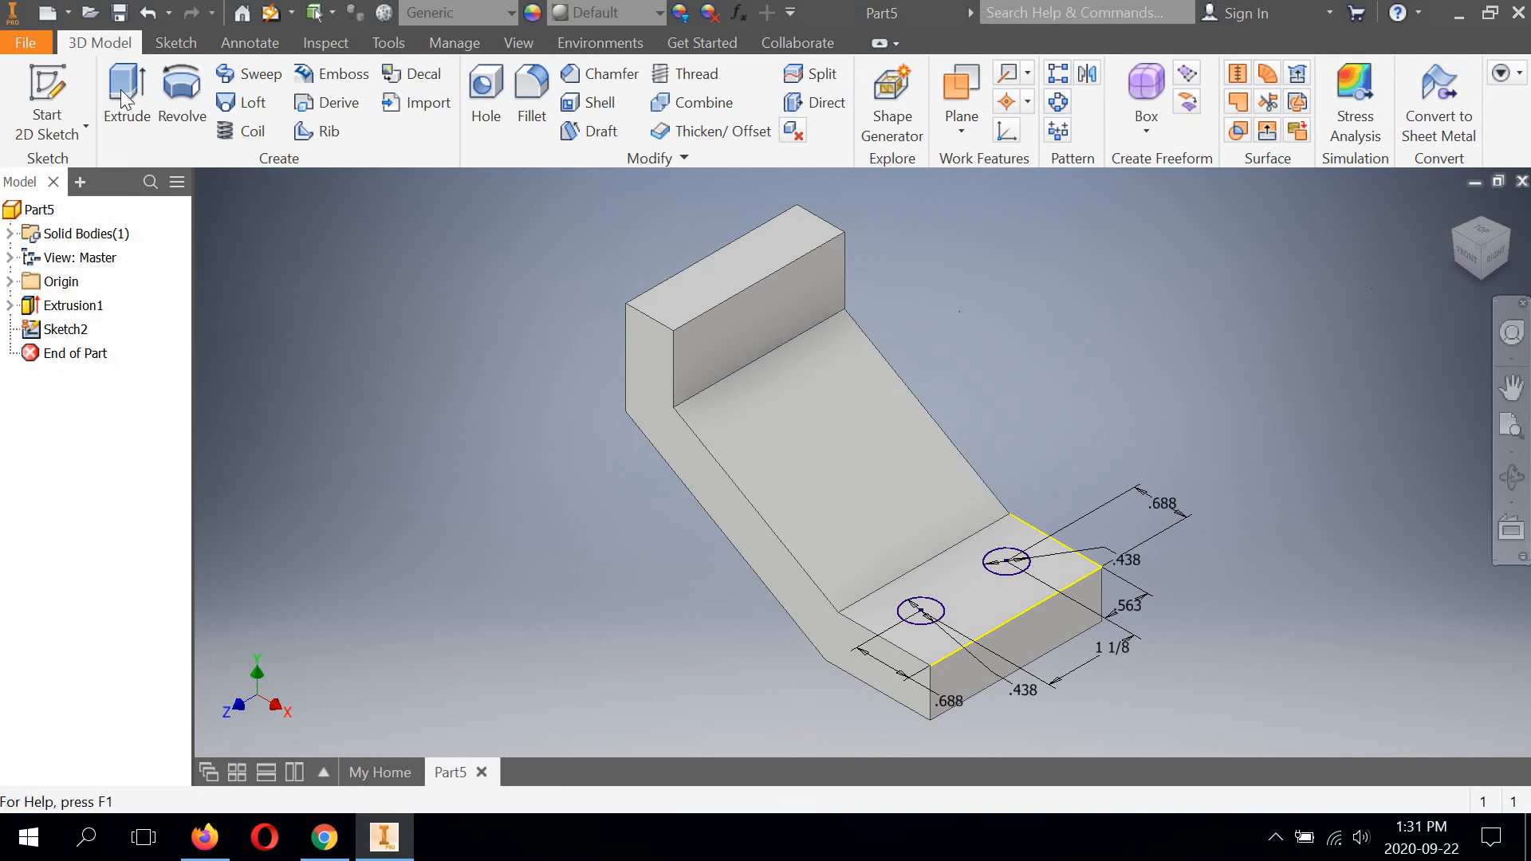
click(122, 89)
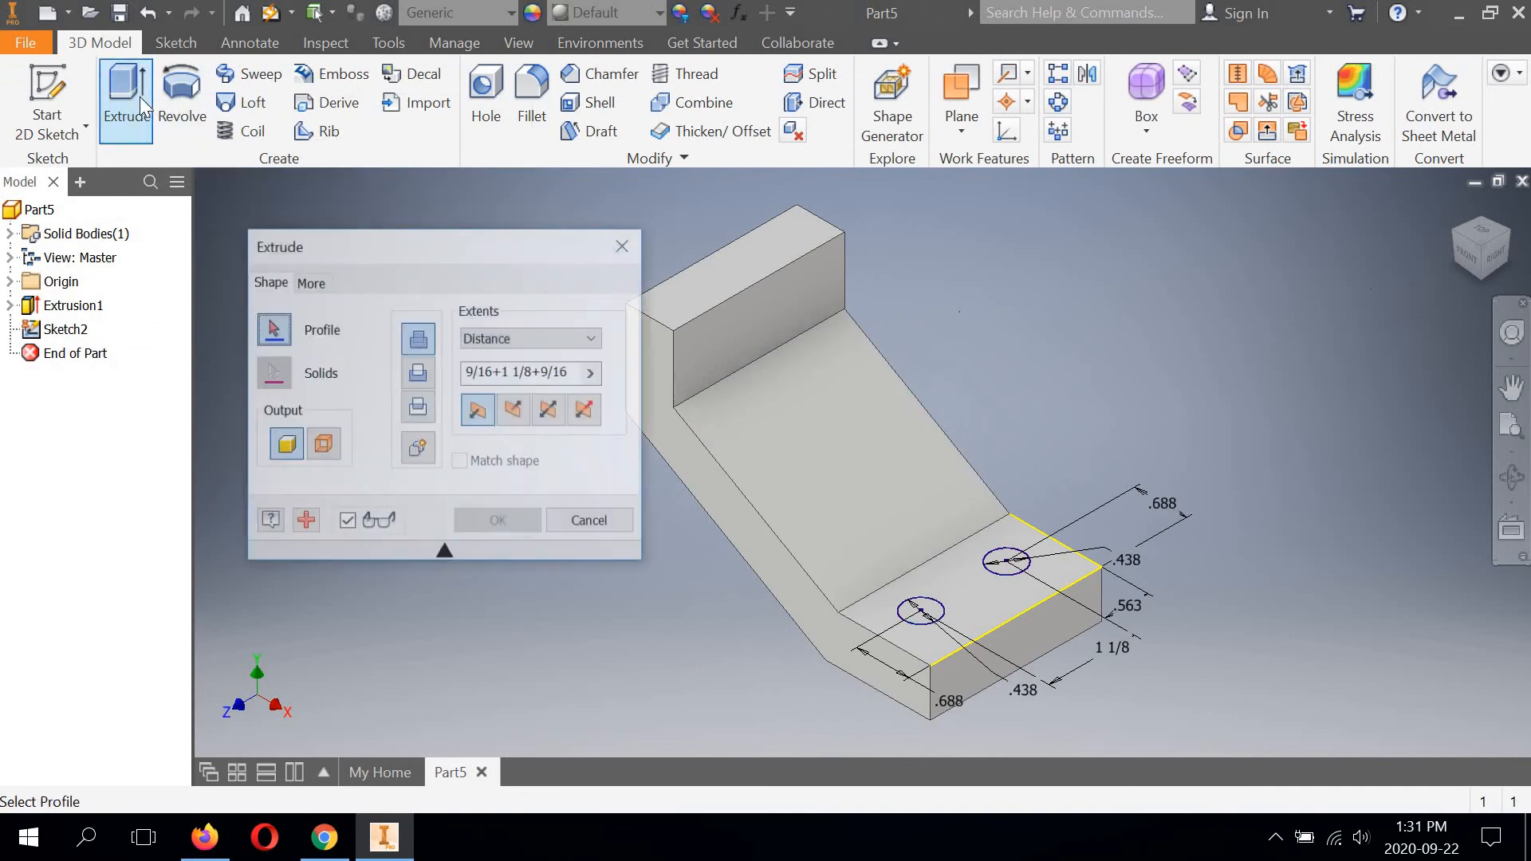
click(922, 613)
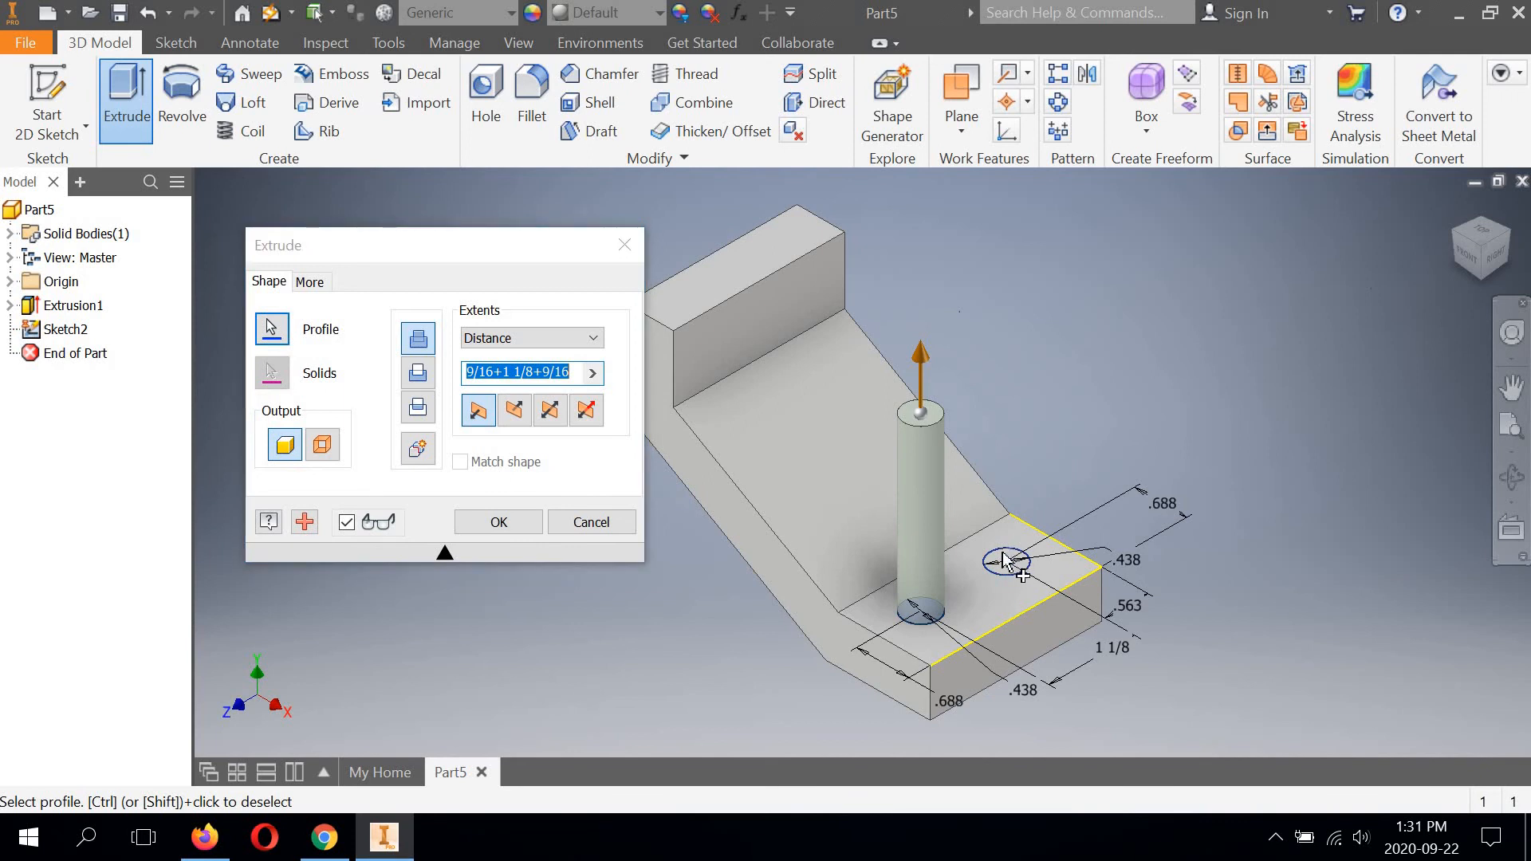
click(1001, 560)
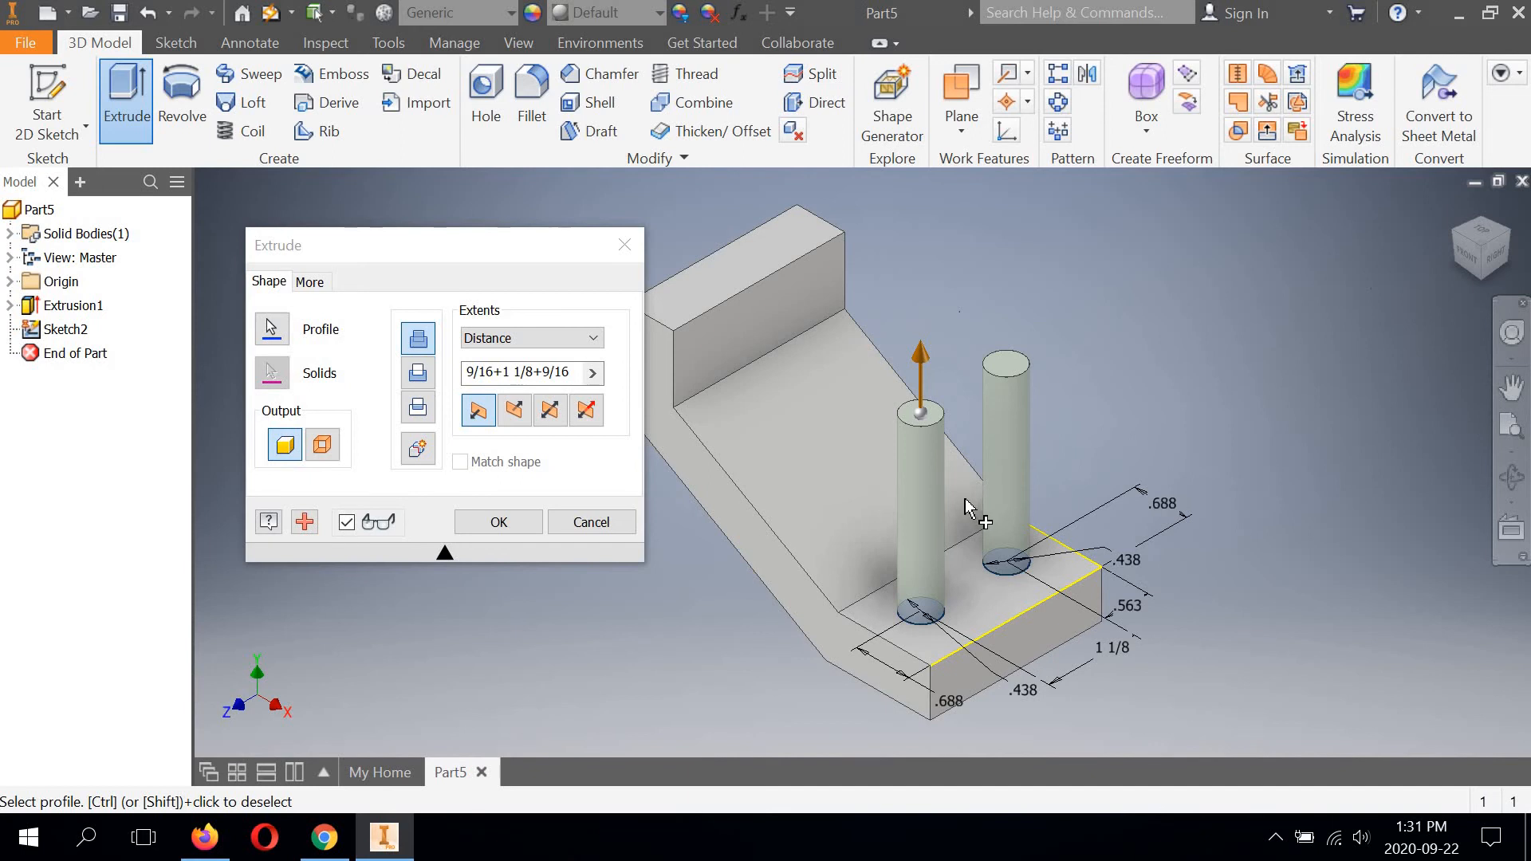
click(417, 372)
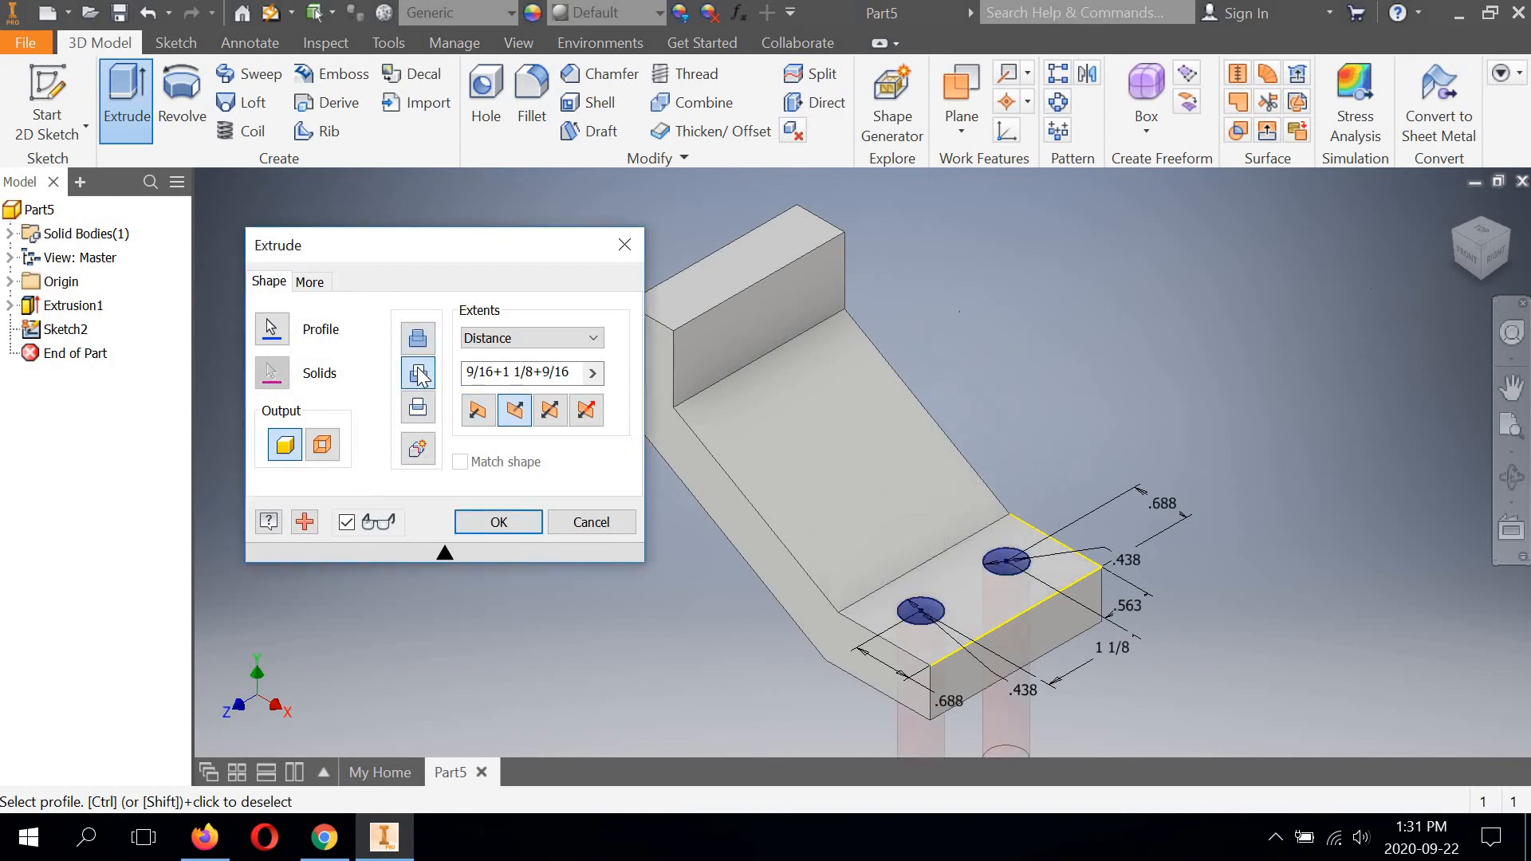
click(599, 341)
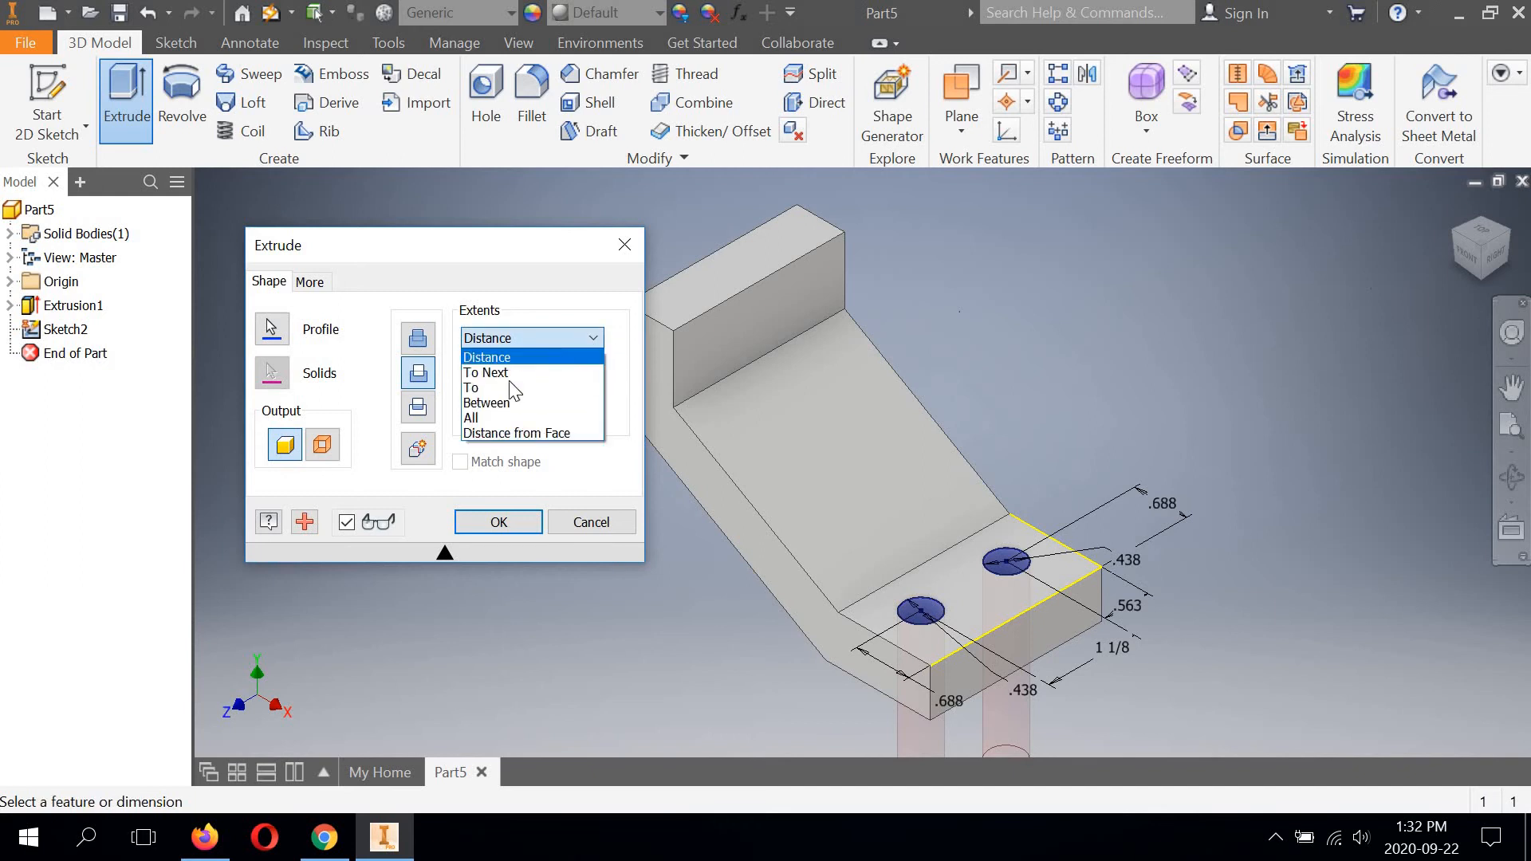
click(482, 422)
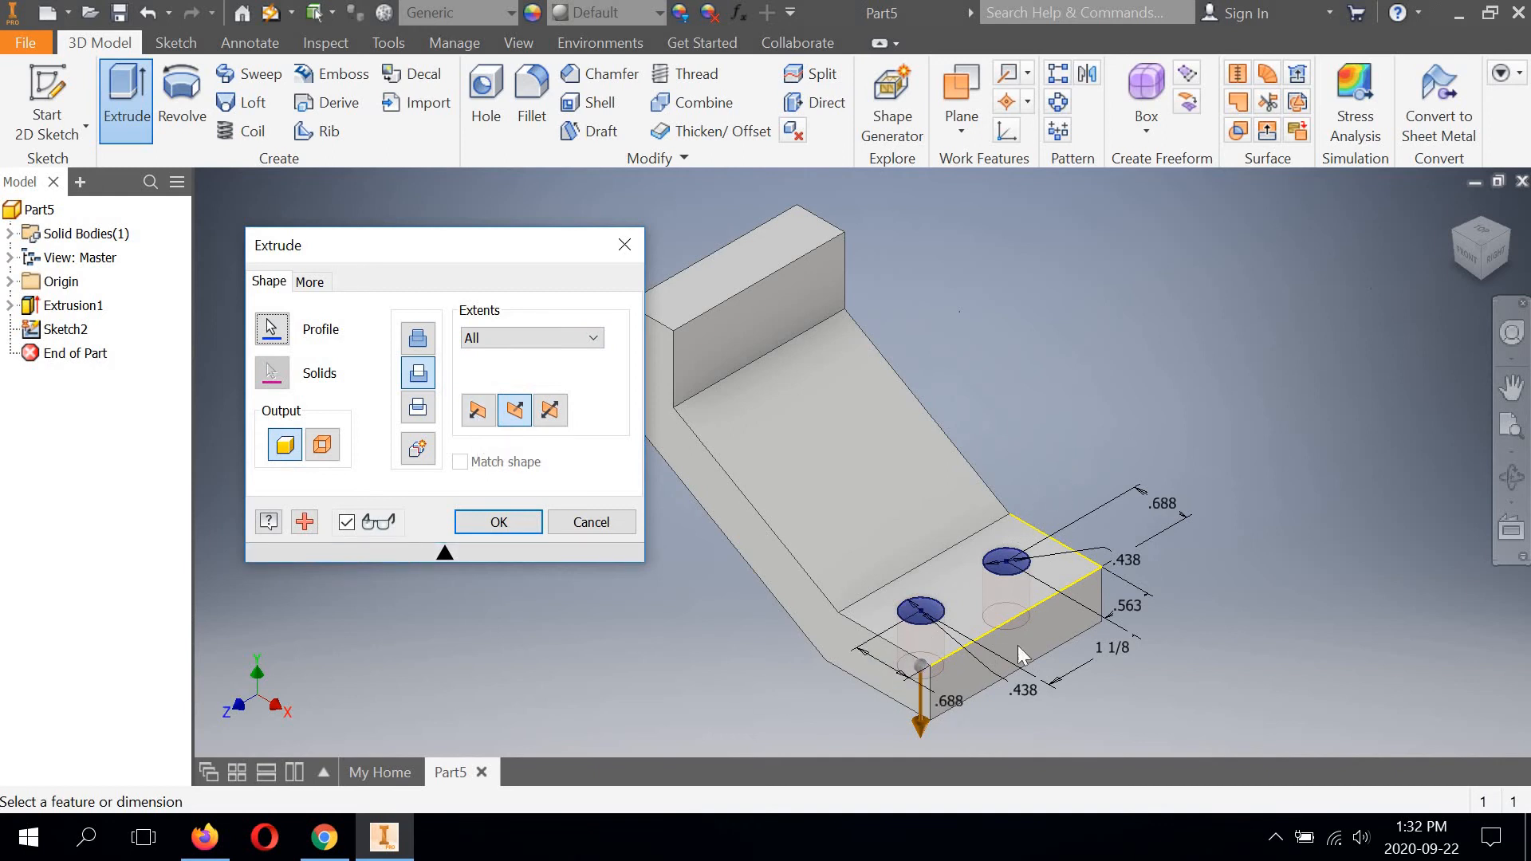
click(499, 524)
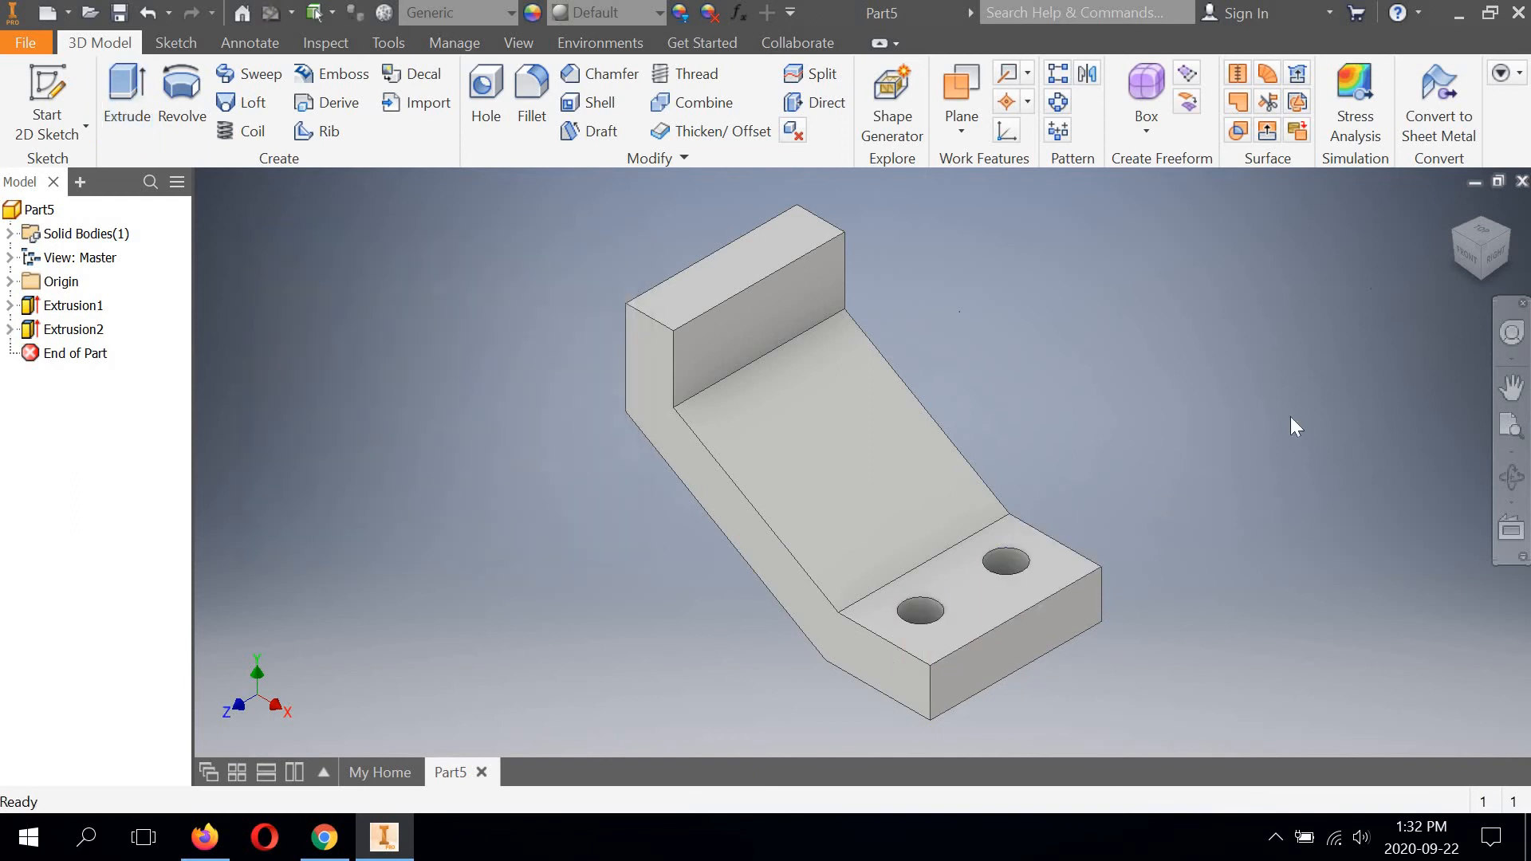
click(1511, 476)
drag(821, 465, 1196, 303)
click(1471, 248)
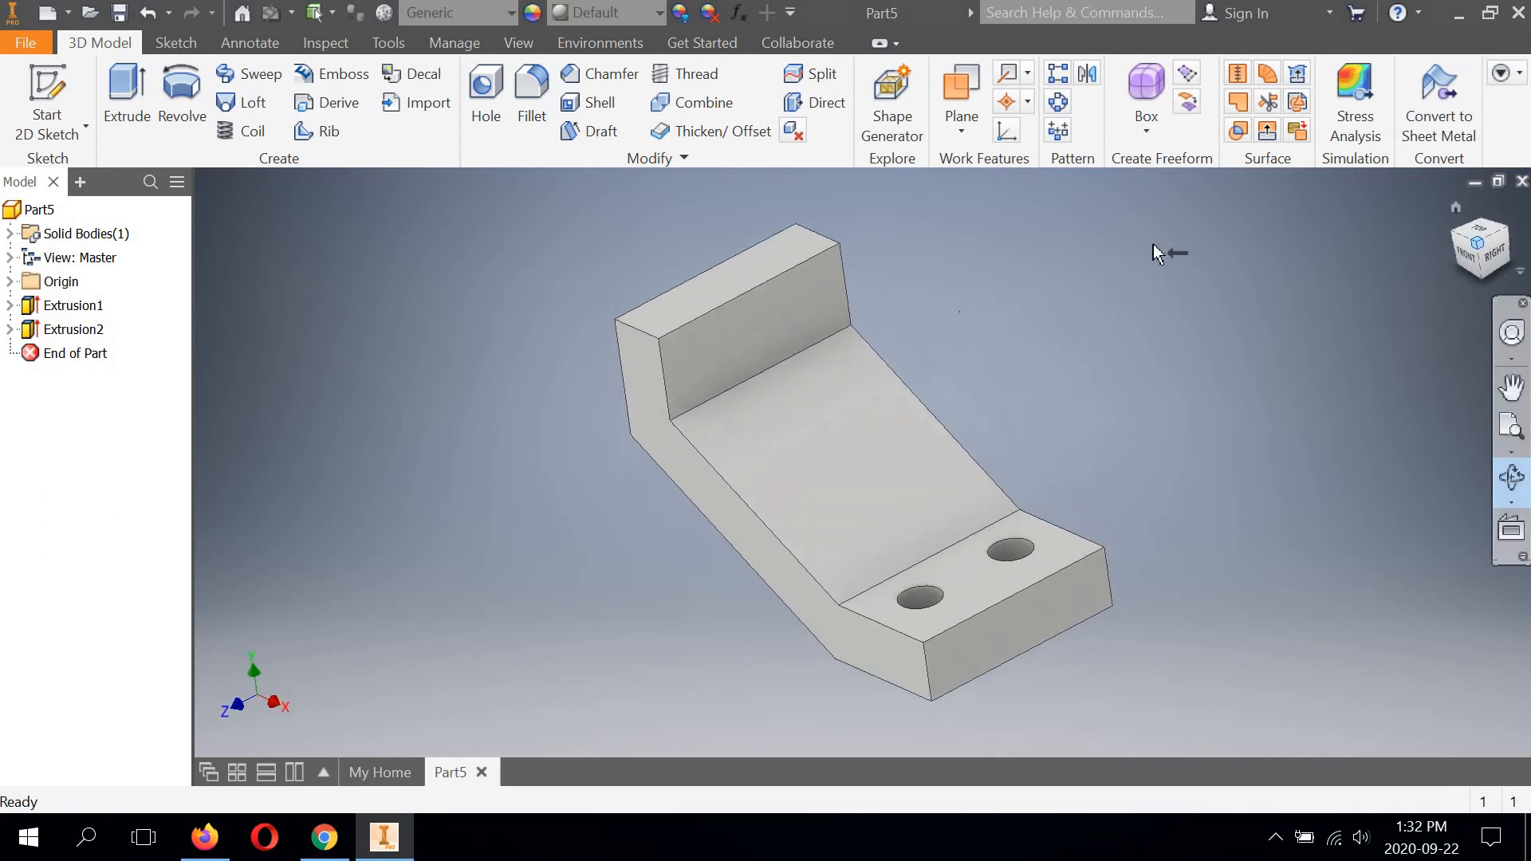
key(F4)
right_click(1142, 240)
click(1232, 241)
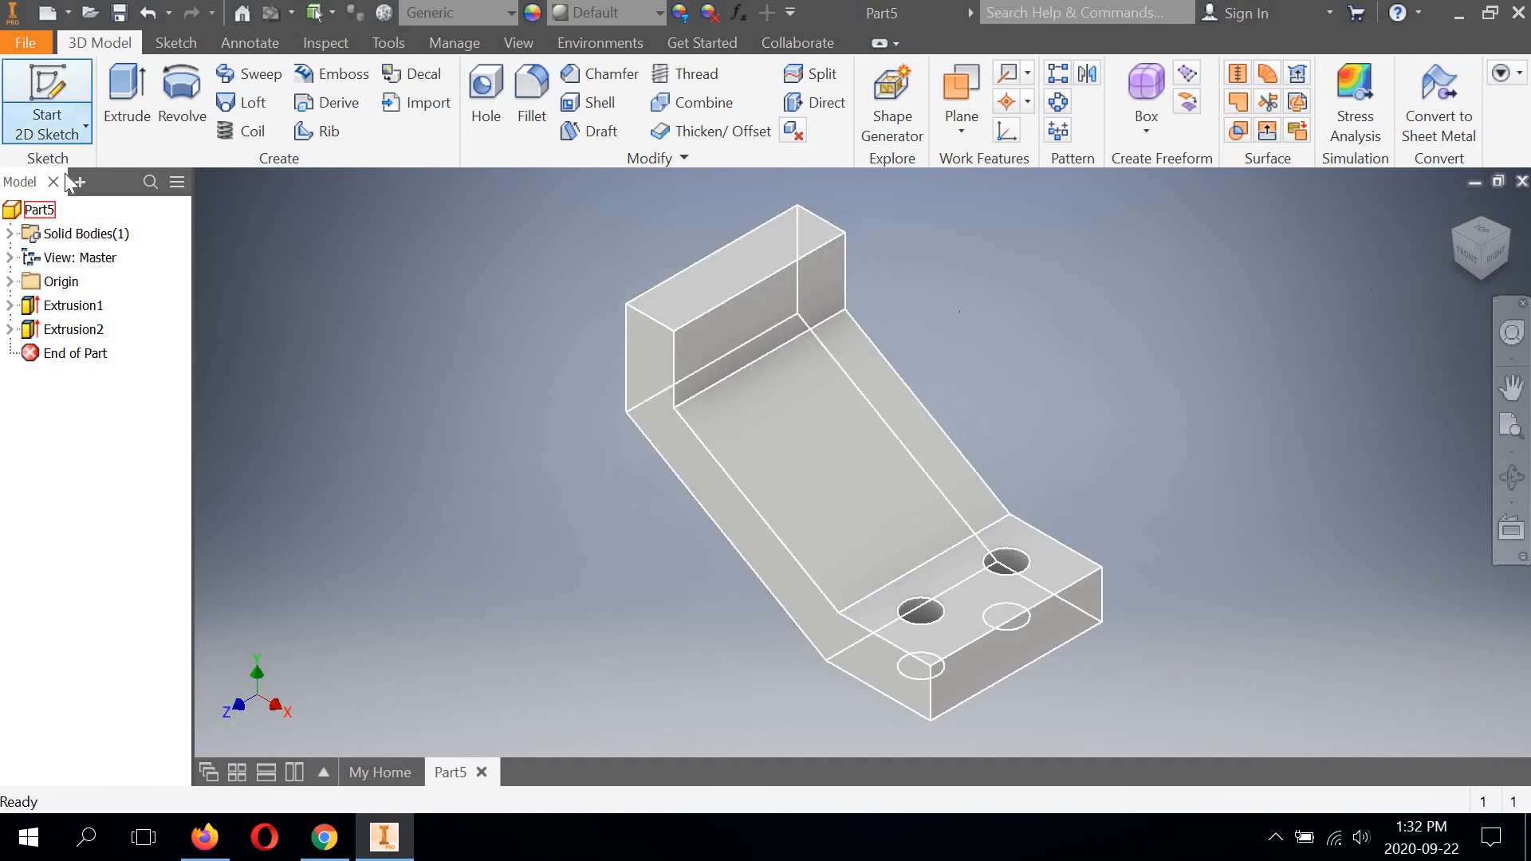
Start a new 2D sketch on the inner vertical face of the bracket's upper flange, above the sloped section.
click(65, 133)
click(67, 174)
click(749, 319)
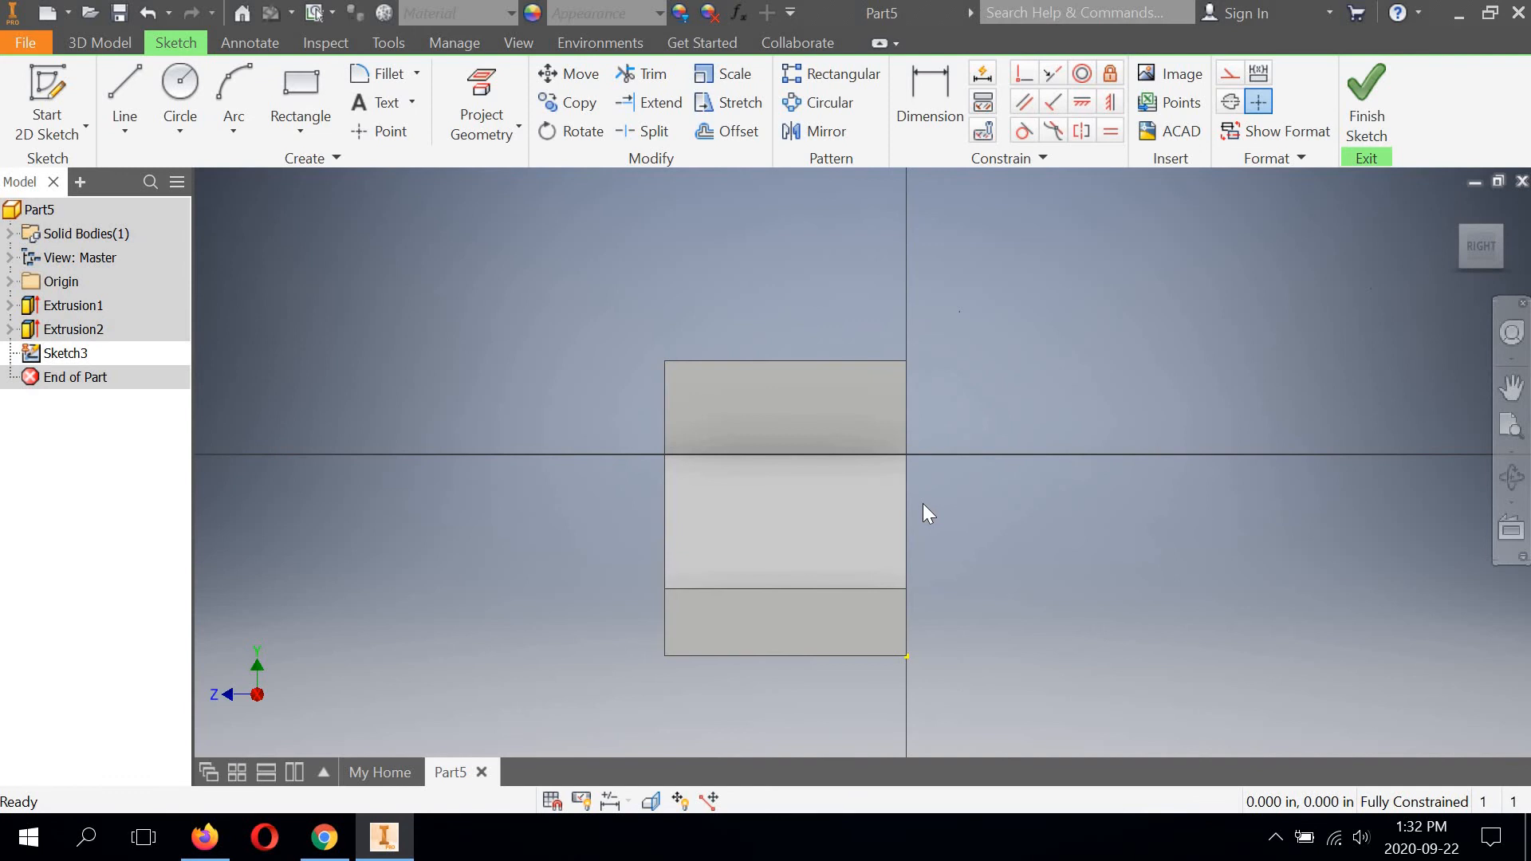
Sketch two circles about 0.46 in in diameter on the upper flange's face, side by side with their centres level.
click(179, 86)
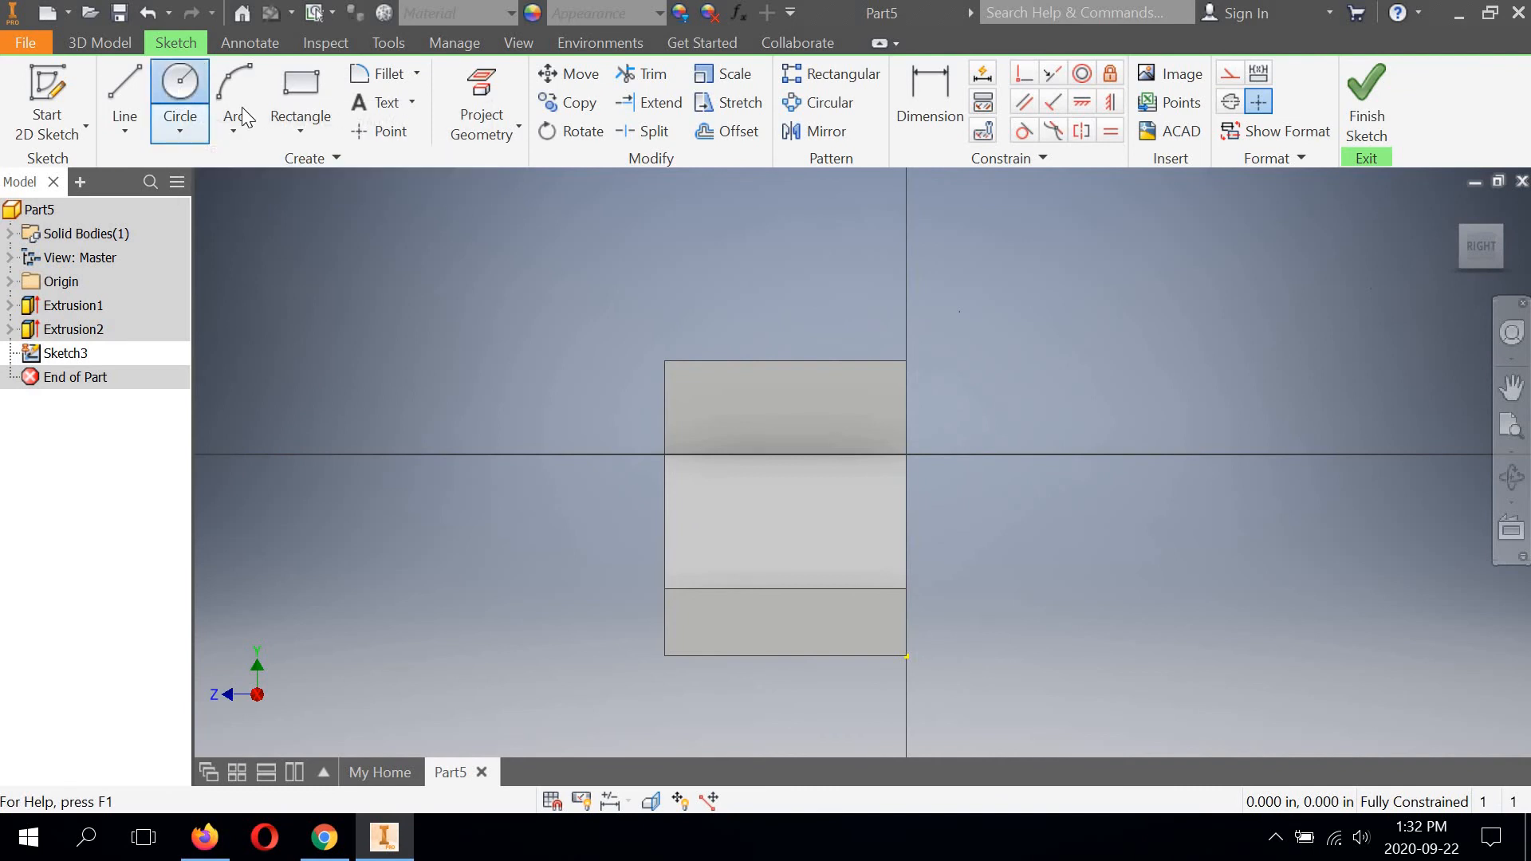
click(717, 407)
click(734, 425)
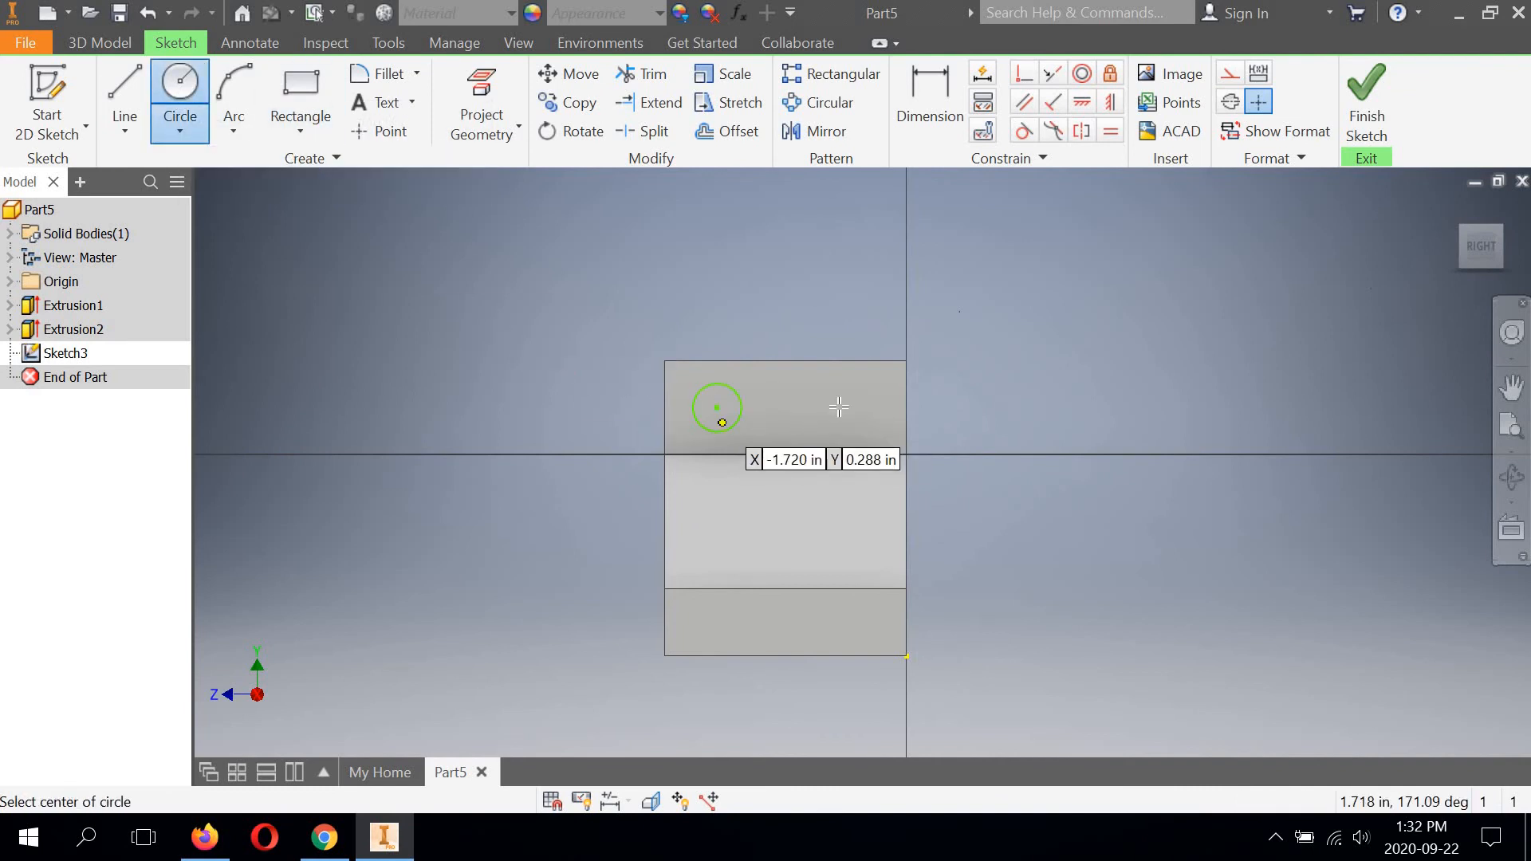
click(844, 408)
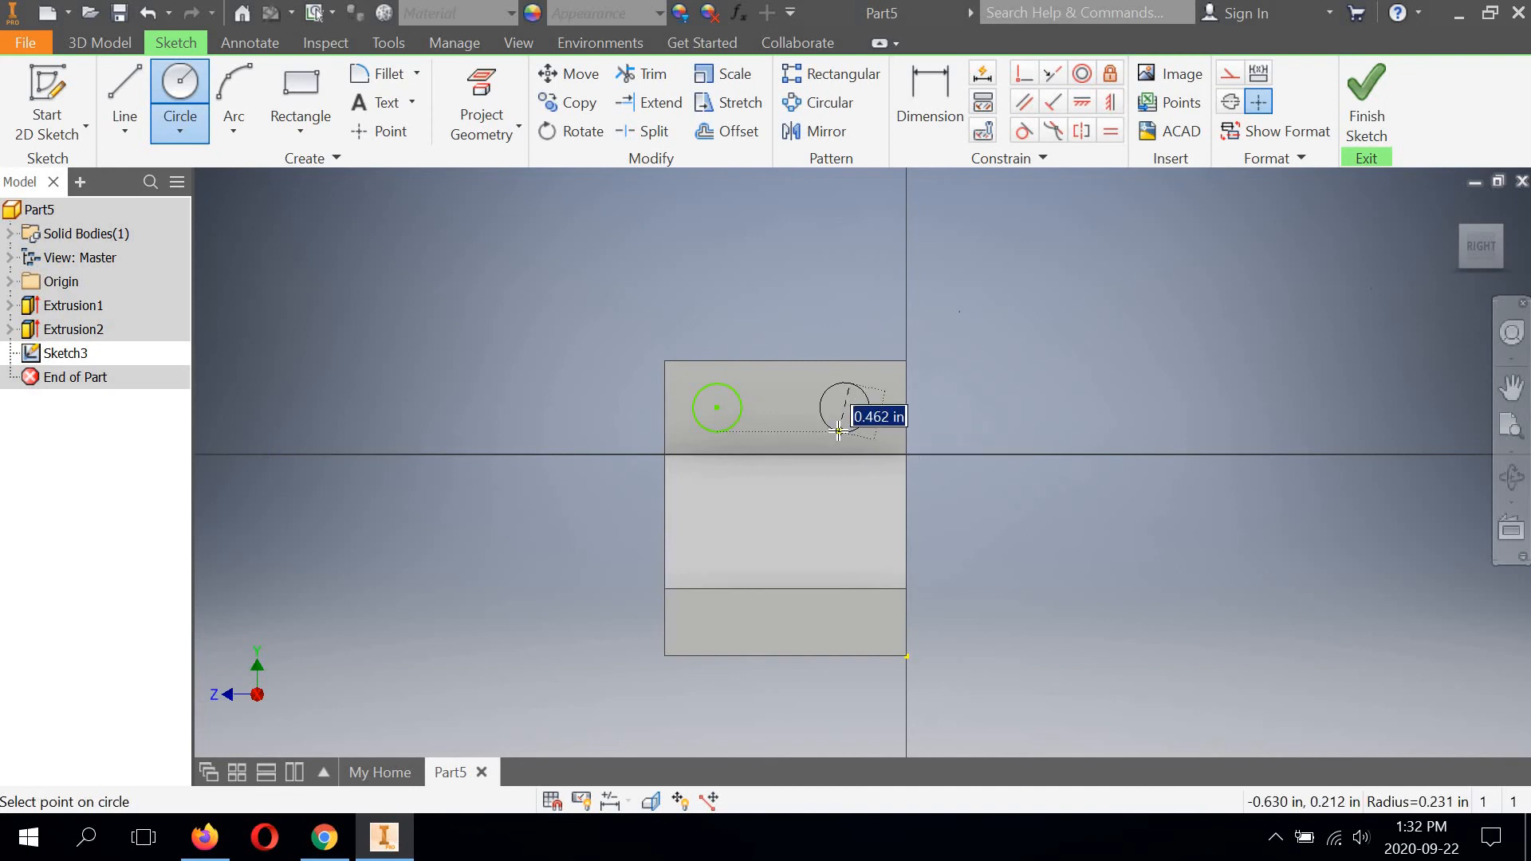
click(838, 432)
Dimension the diameter of the right circle on the upper flange and set it to 7/16 in.
click(927, 104)
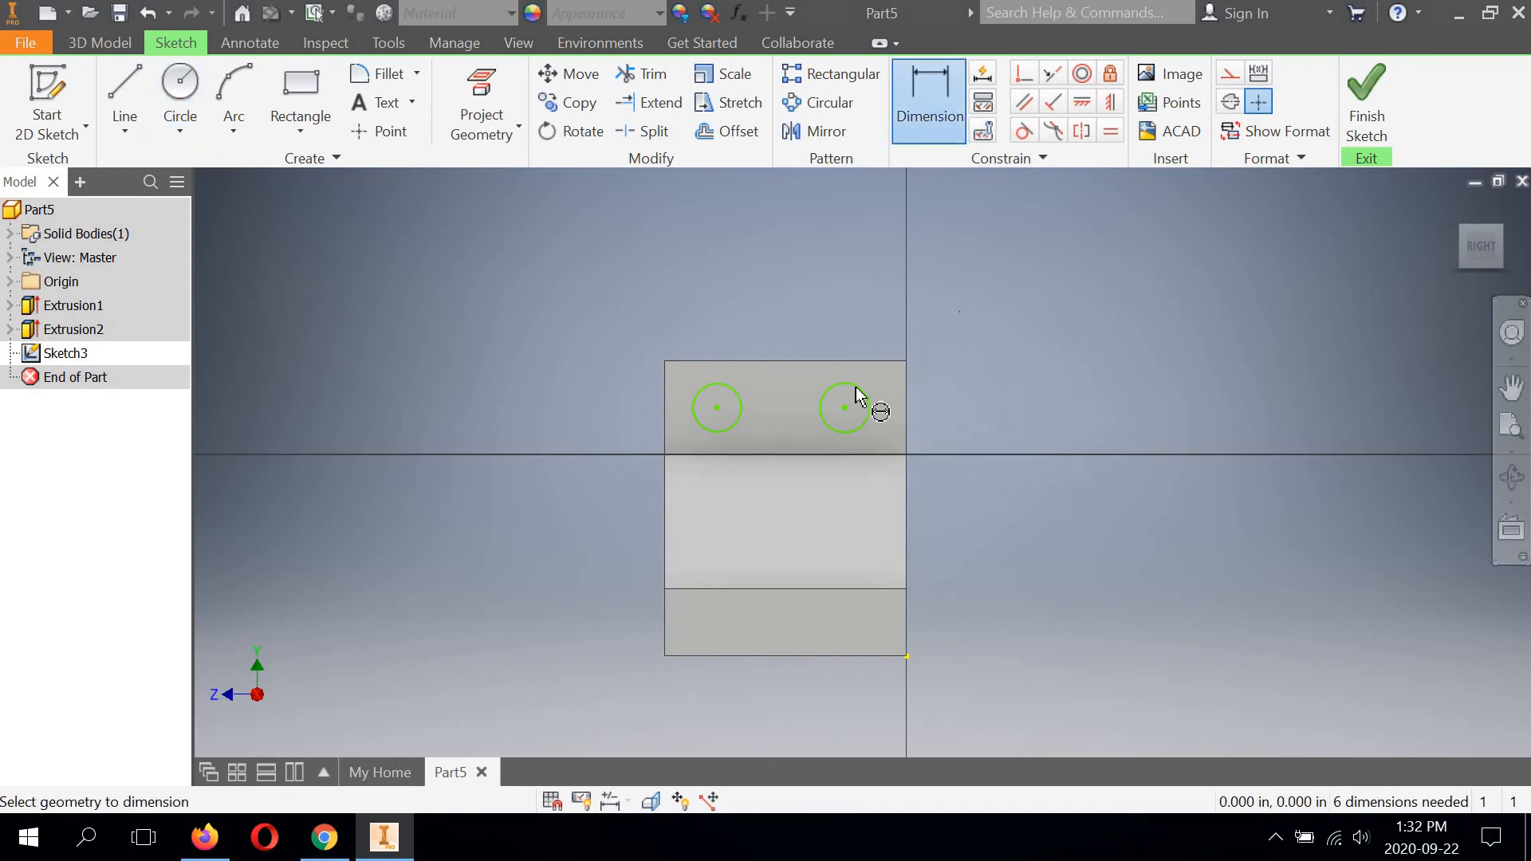
click(859, 396)
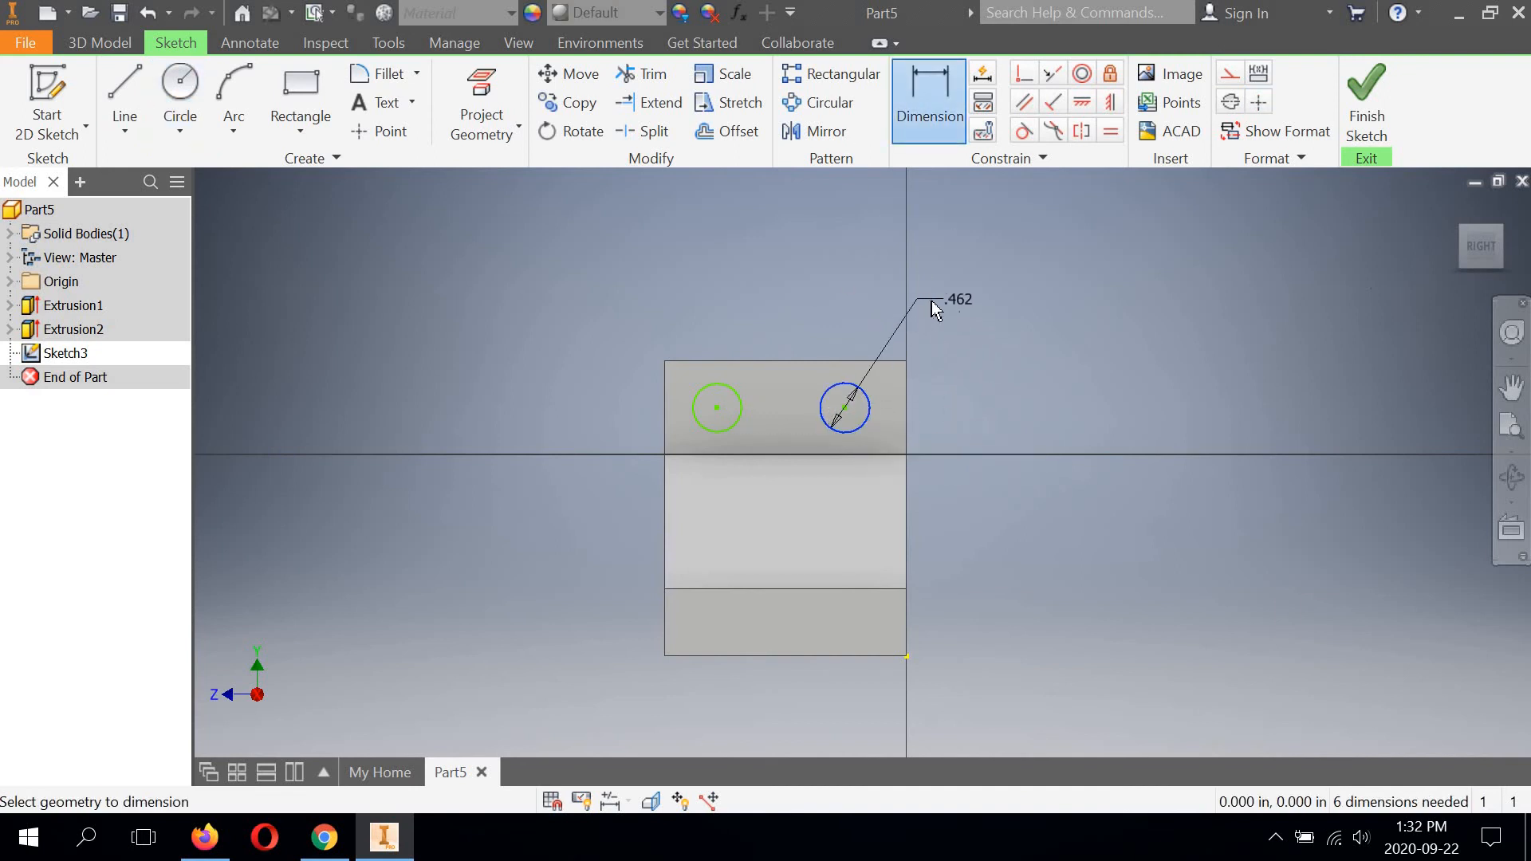
click(932, 303)
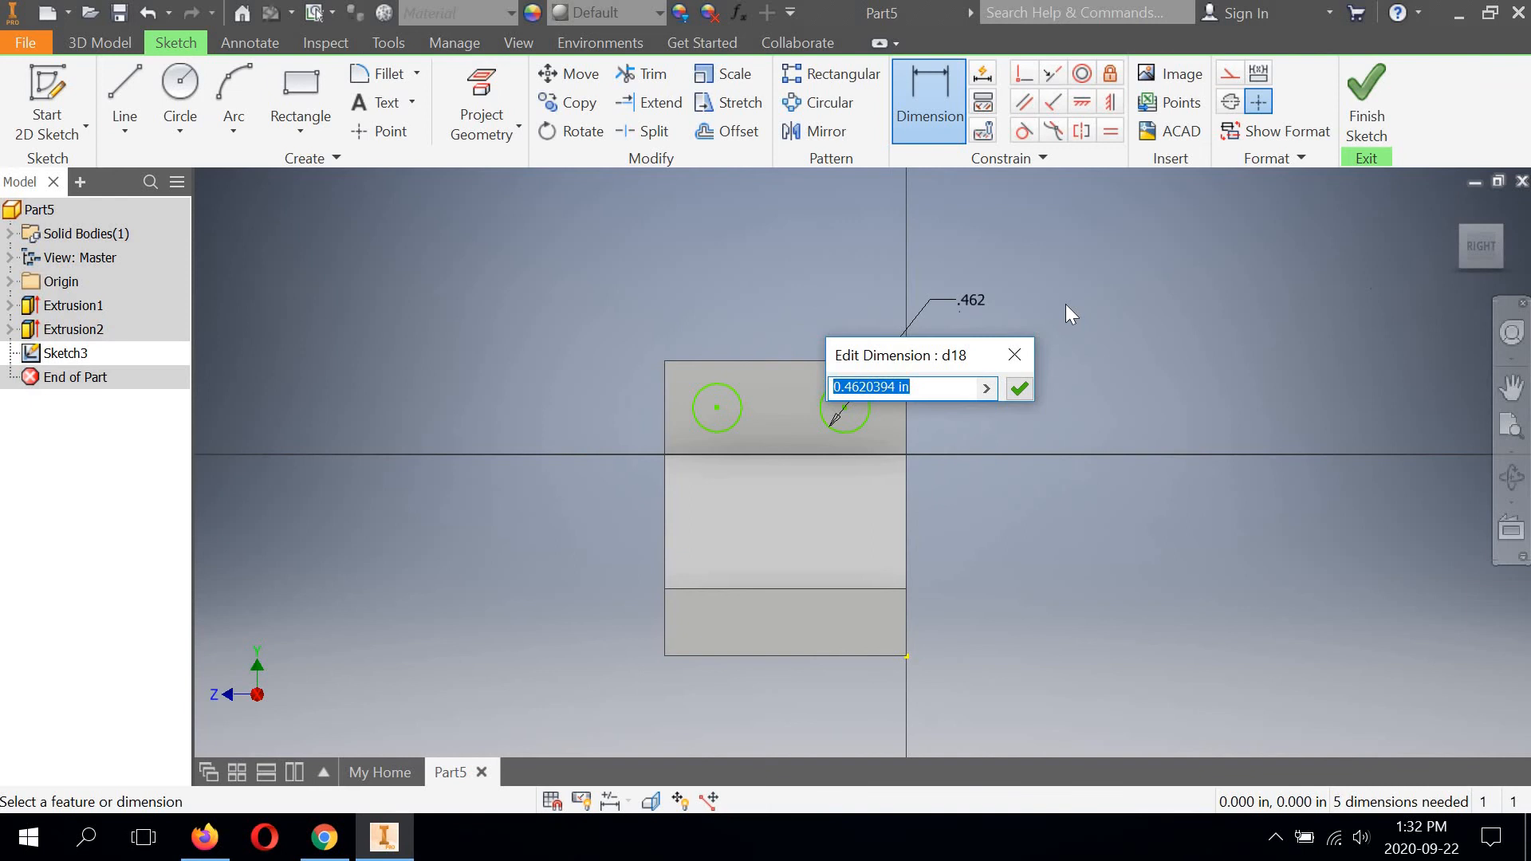
text(7/16)
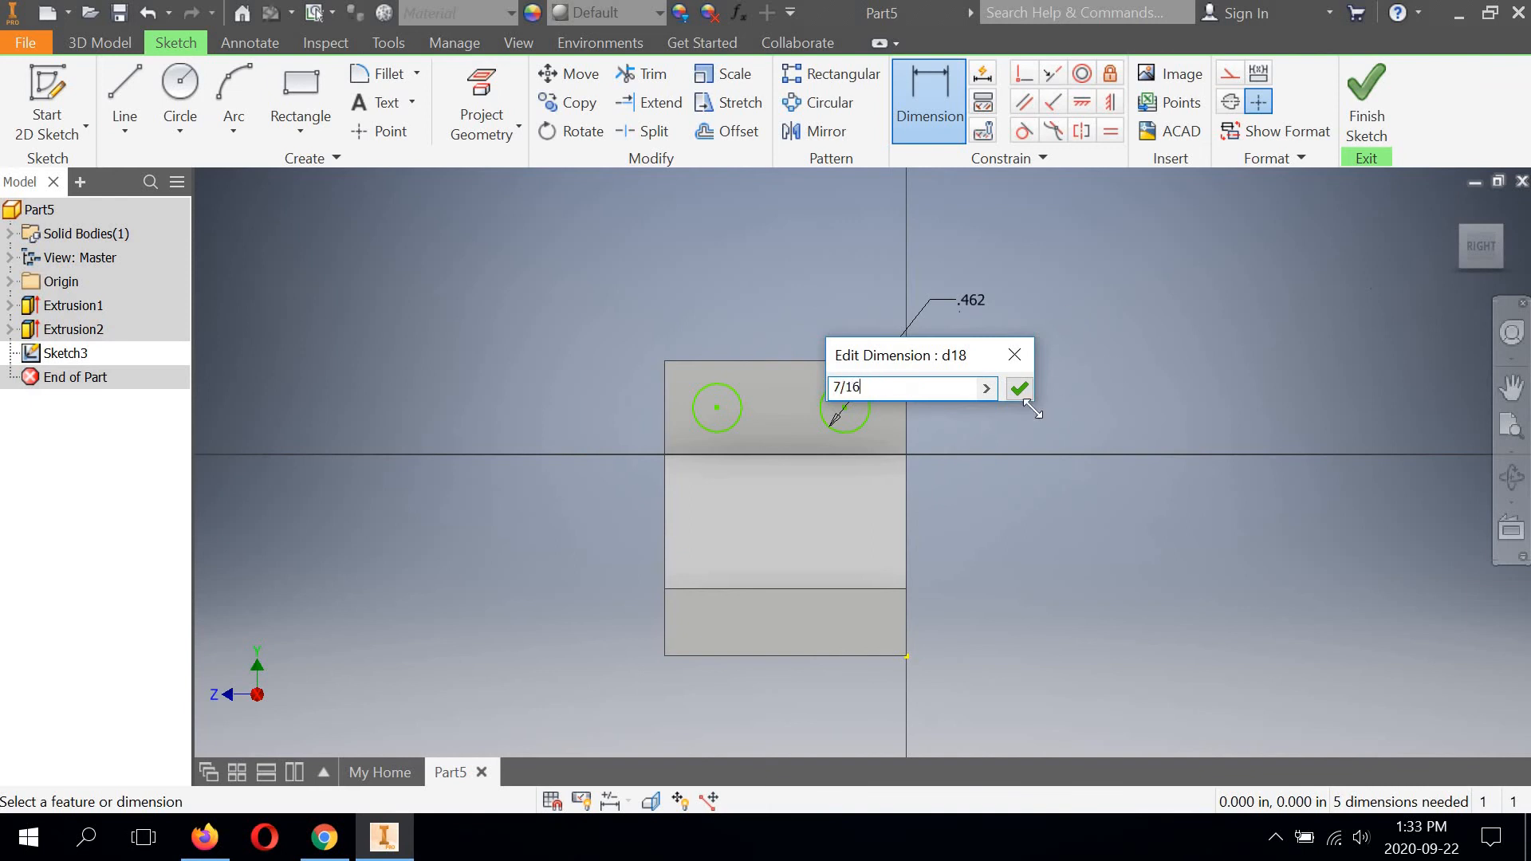
Dimension the diameter of the left circle on the upper flange and set it to 7/16 in.
click(726, 403)
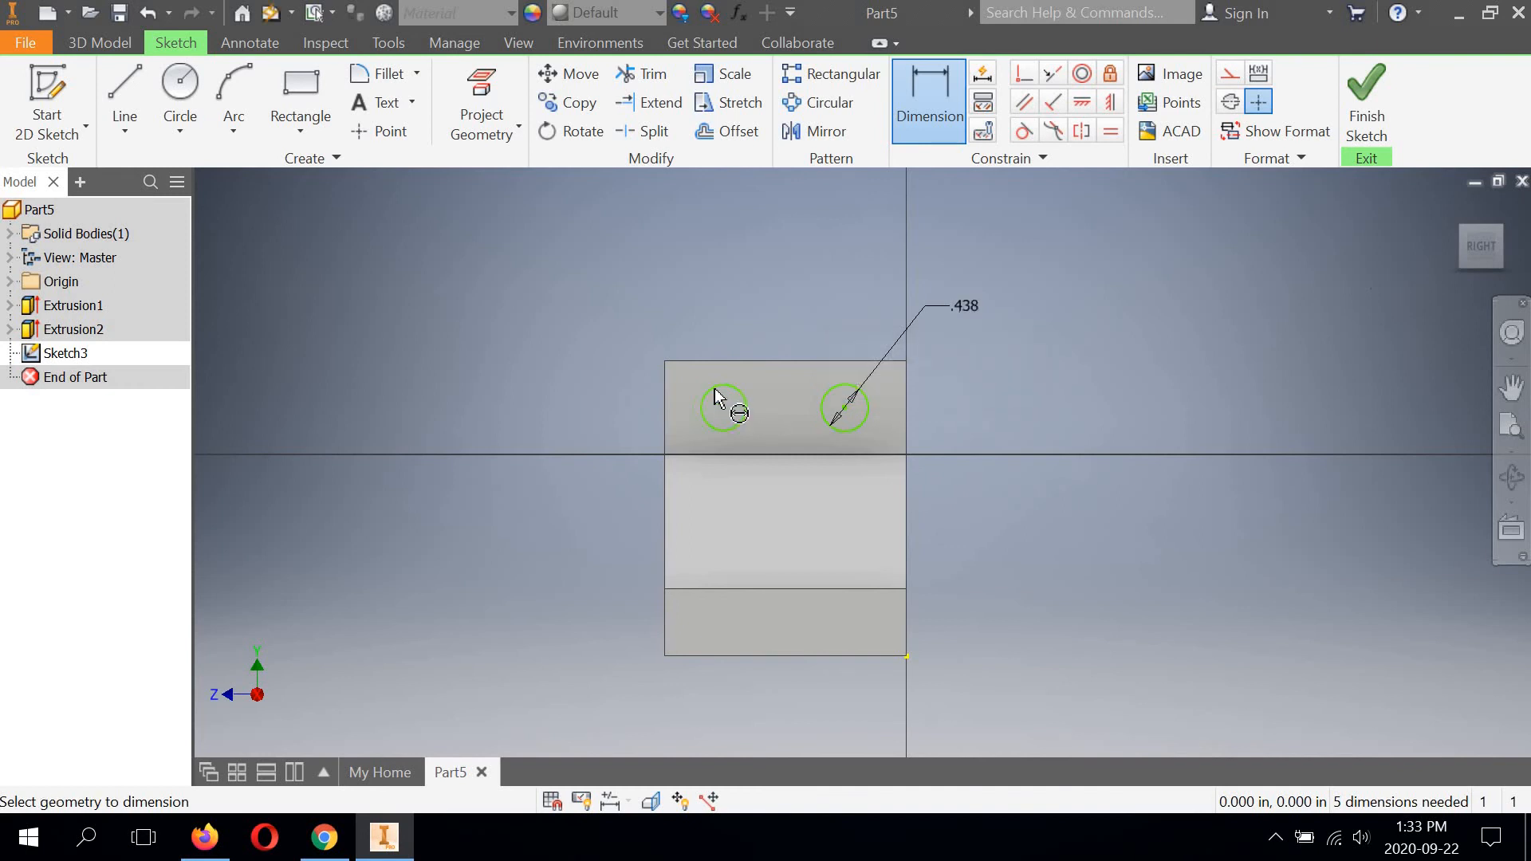
click(592, 359)
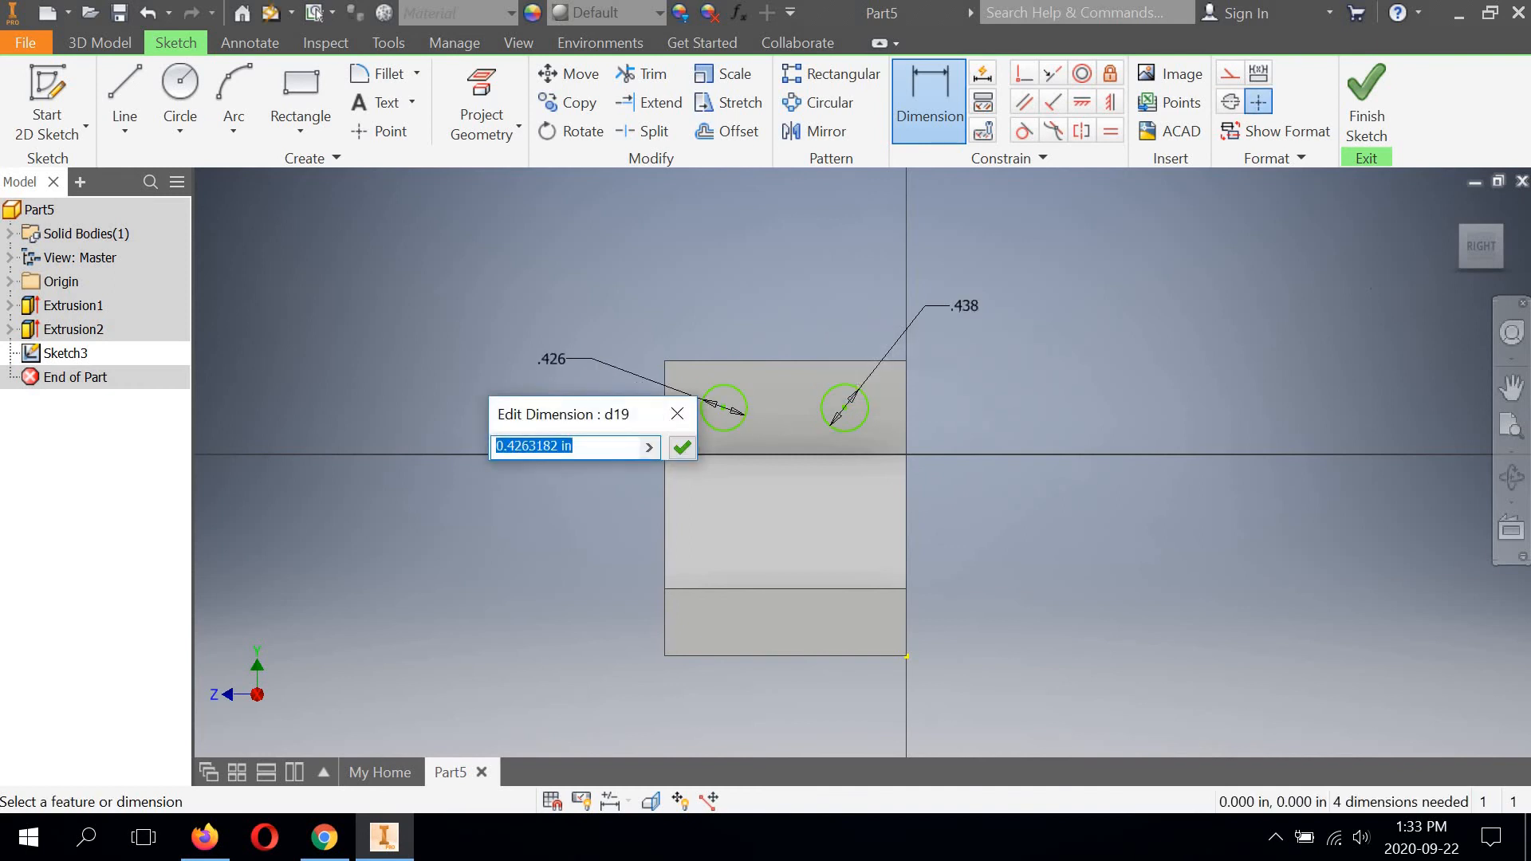
text(7/16)
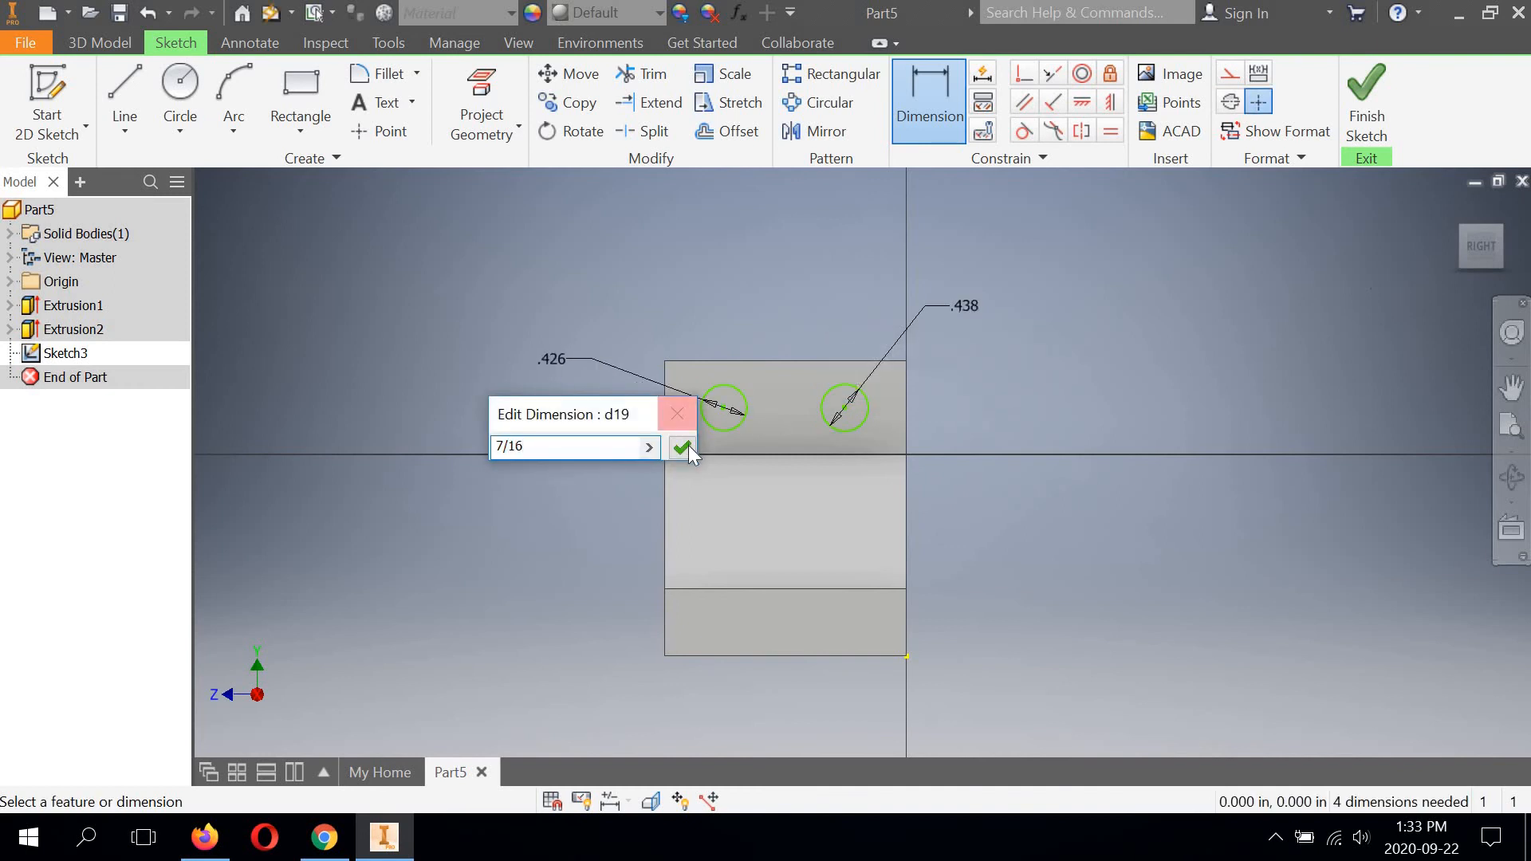
click(686, 446)
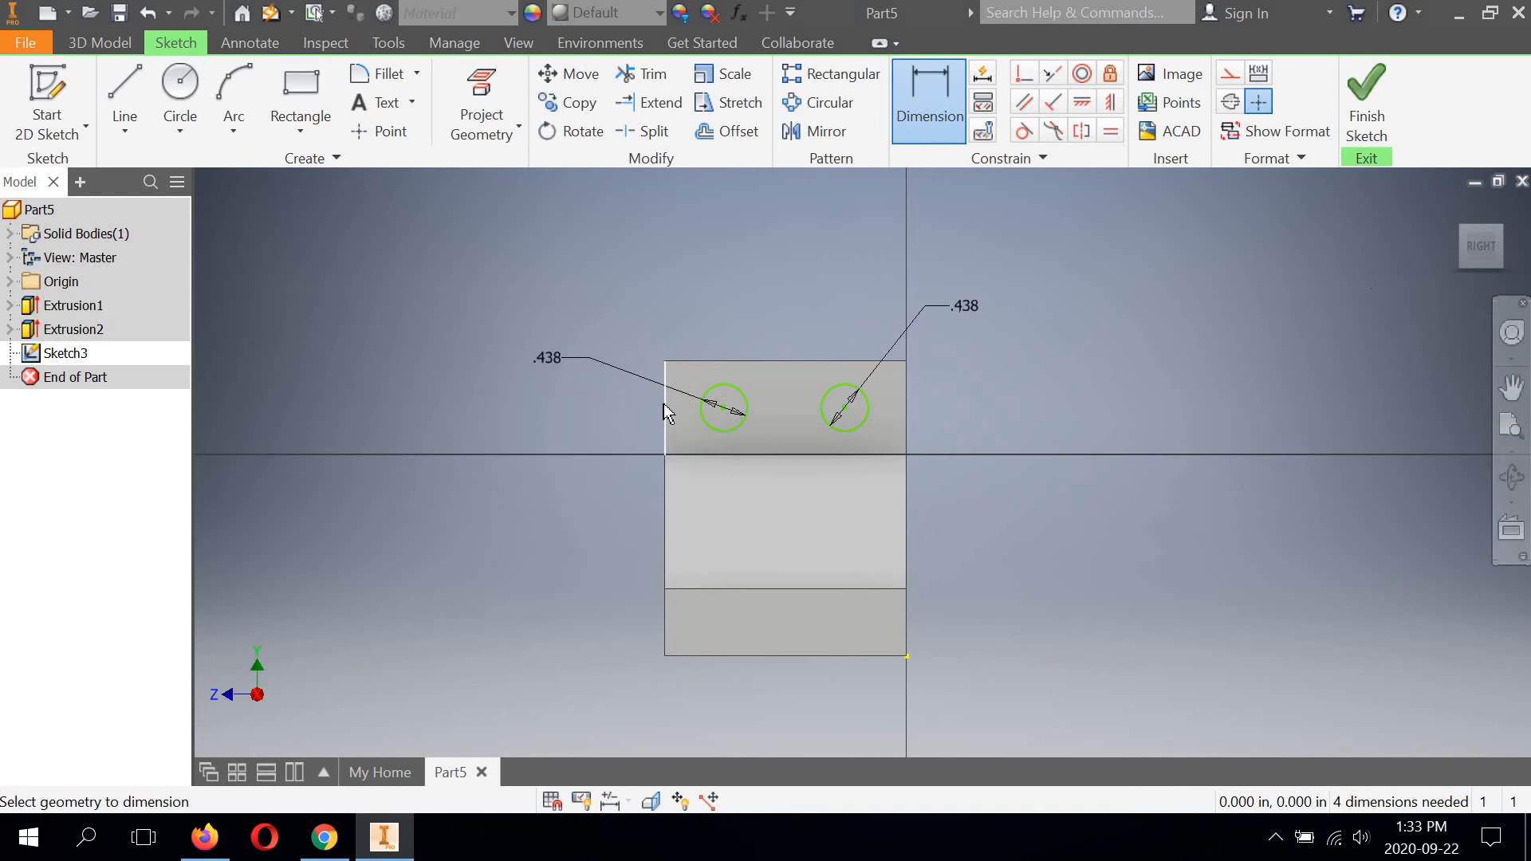
Dimension the horizontal distance from the right circle's centre to the flange's right vertical edge and set it to 9/16 in.
click(906, 410)
click(883, 253)
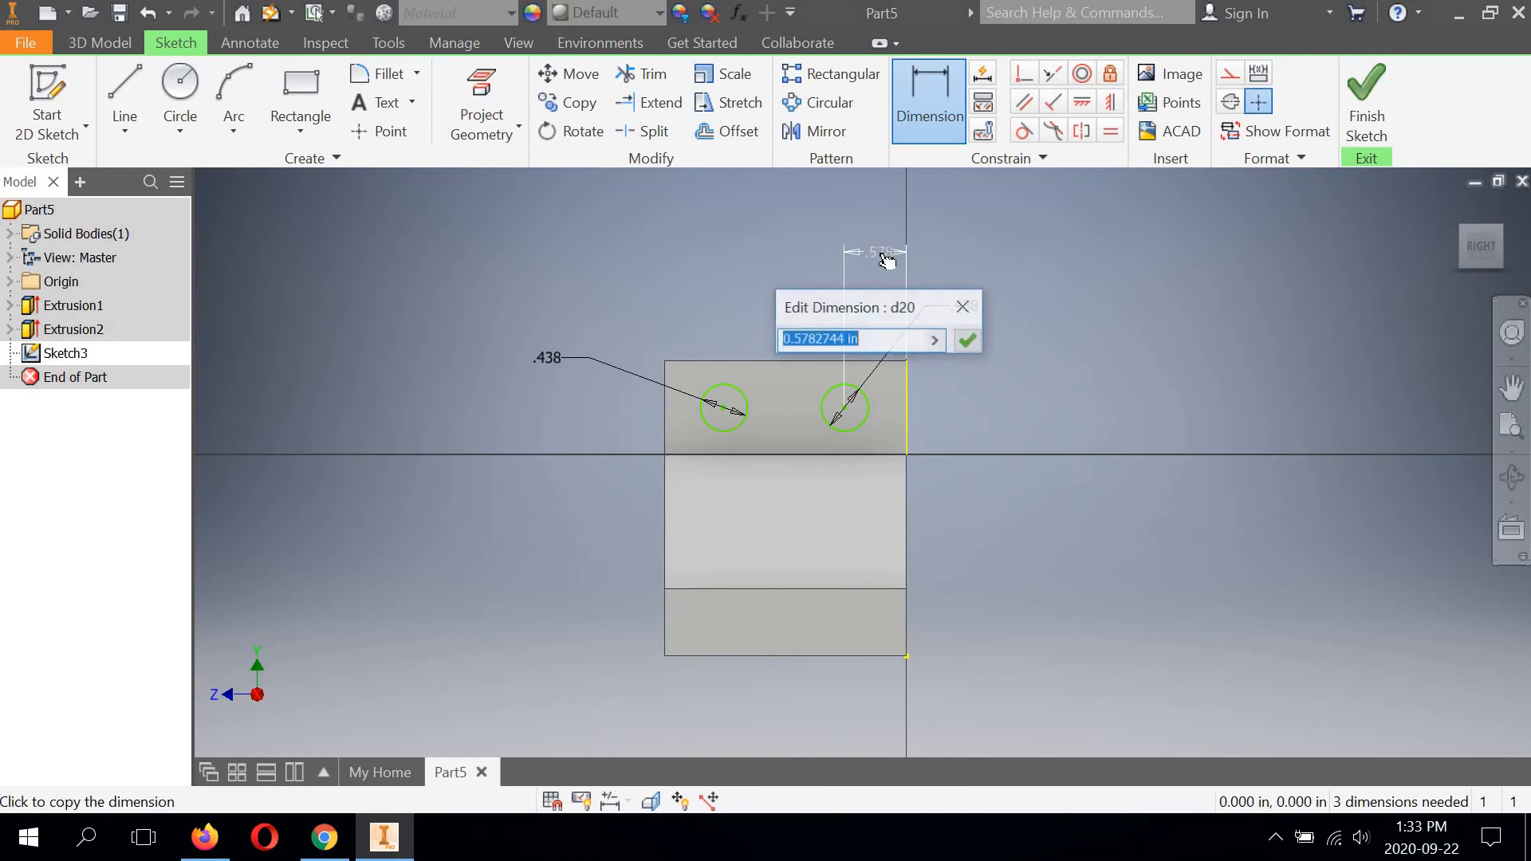
text(9/2)
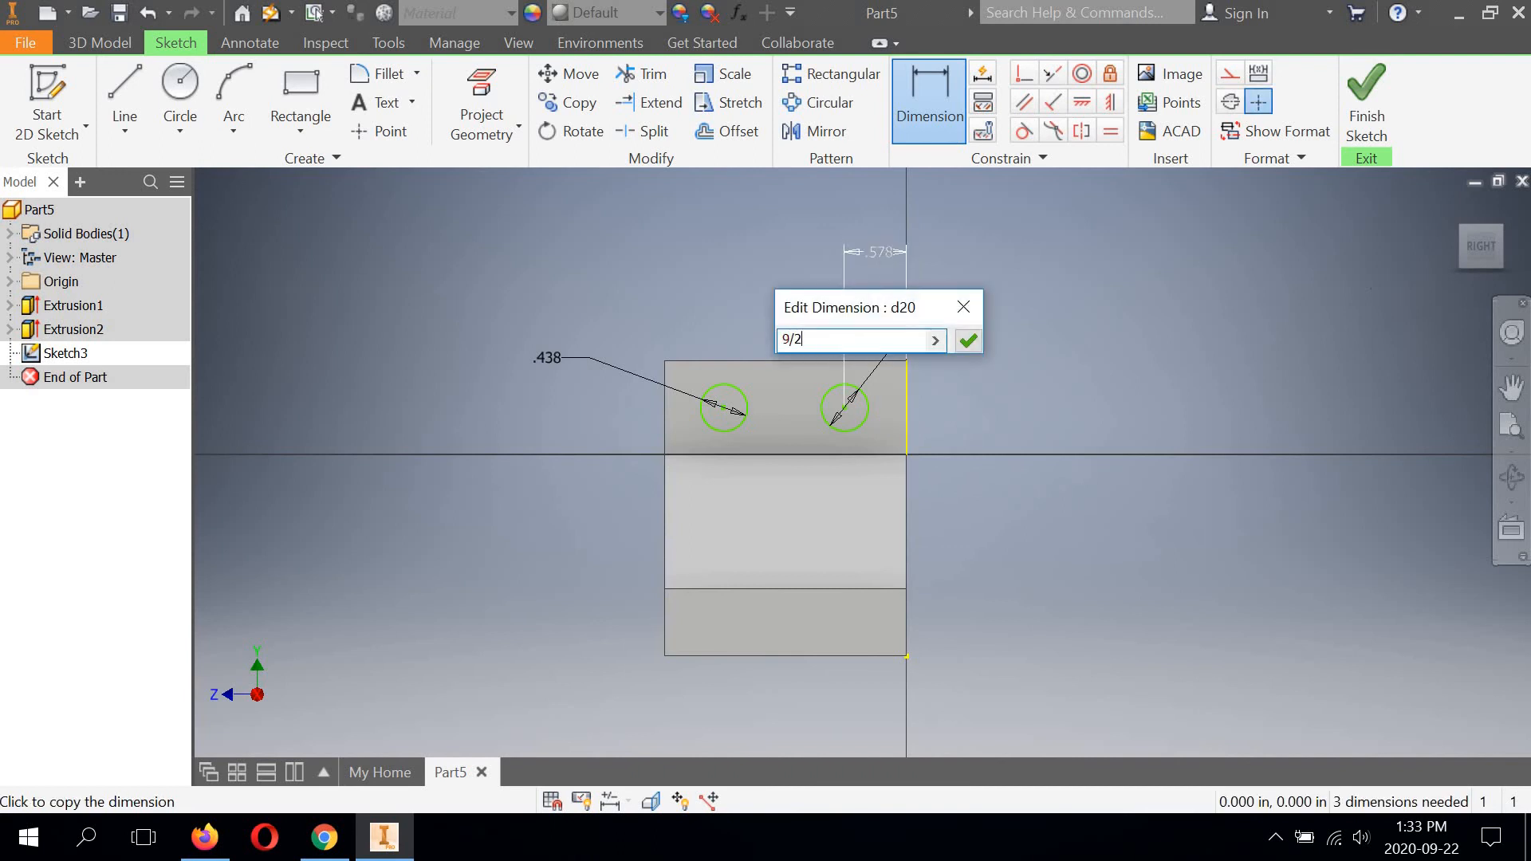
key(BackSpace)
text(16)
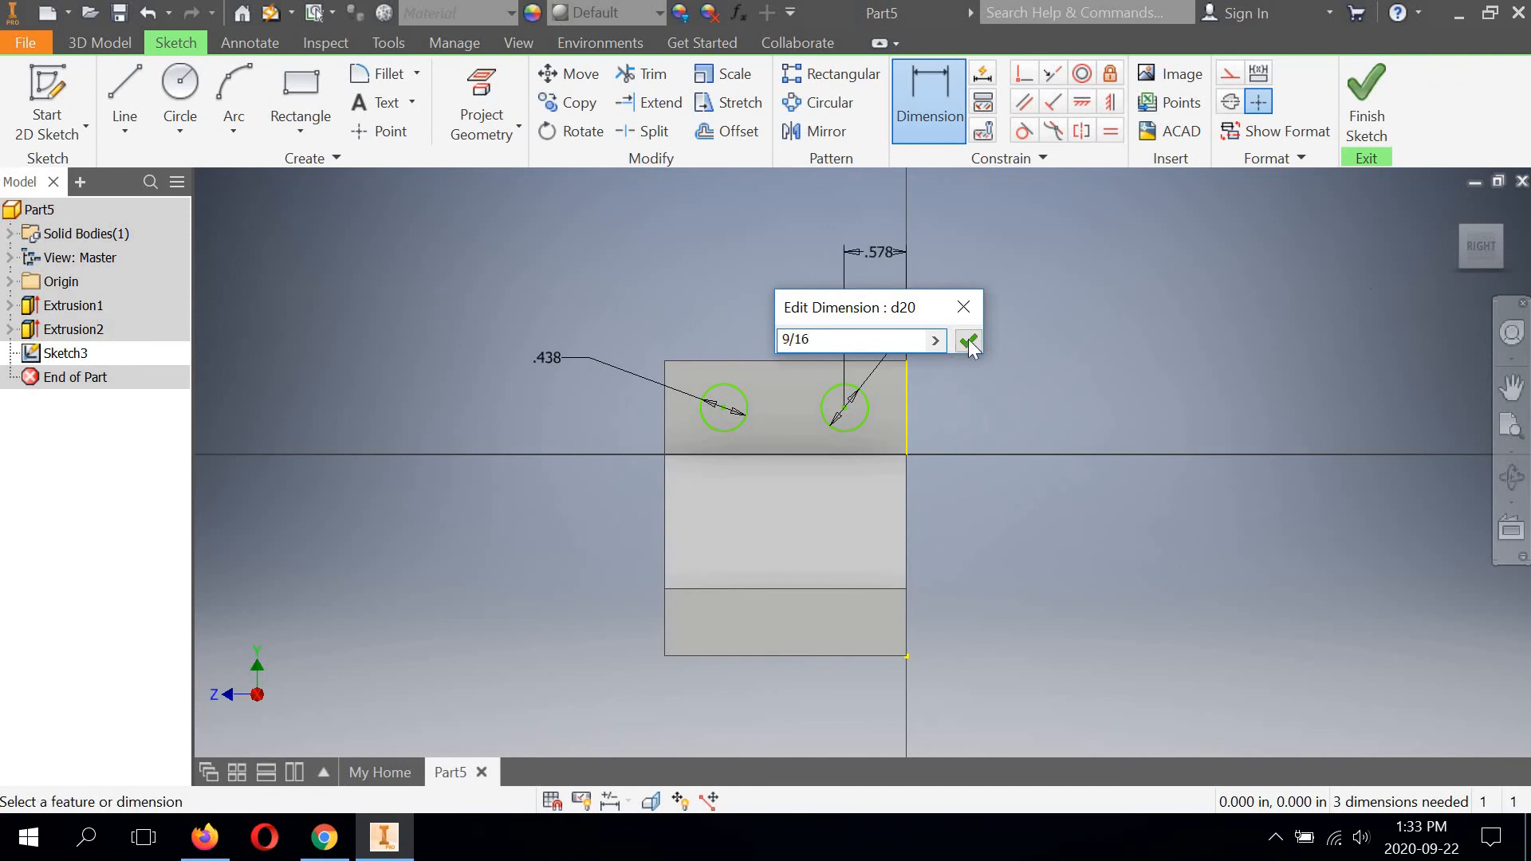
click(969, 341)
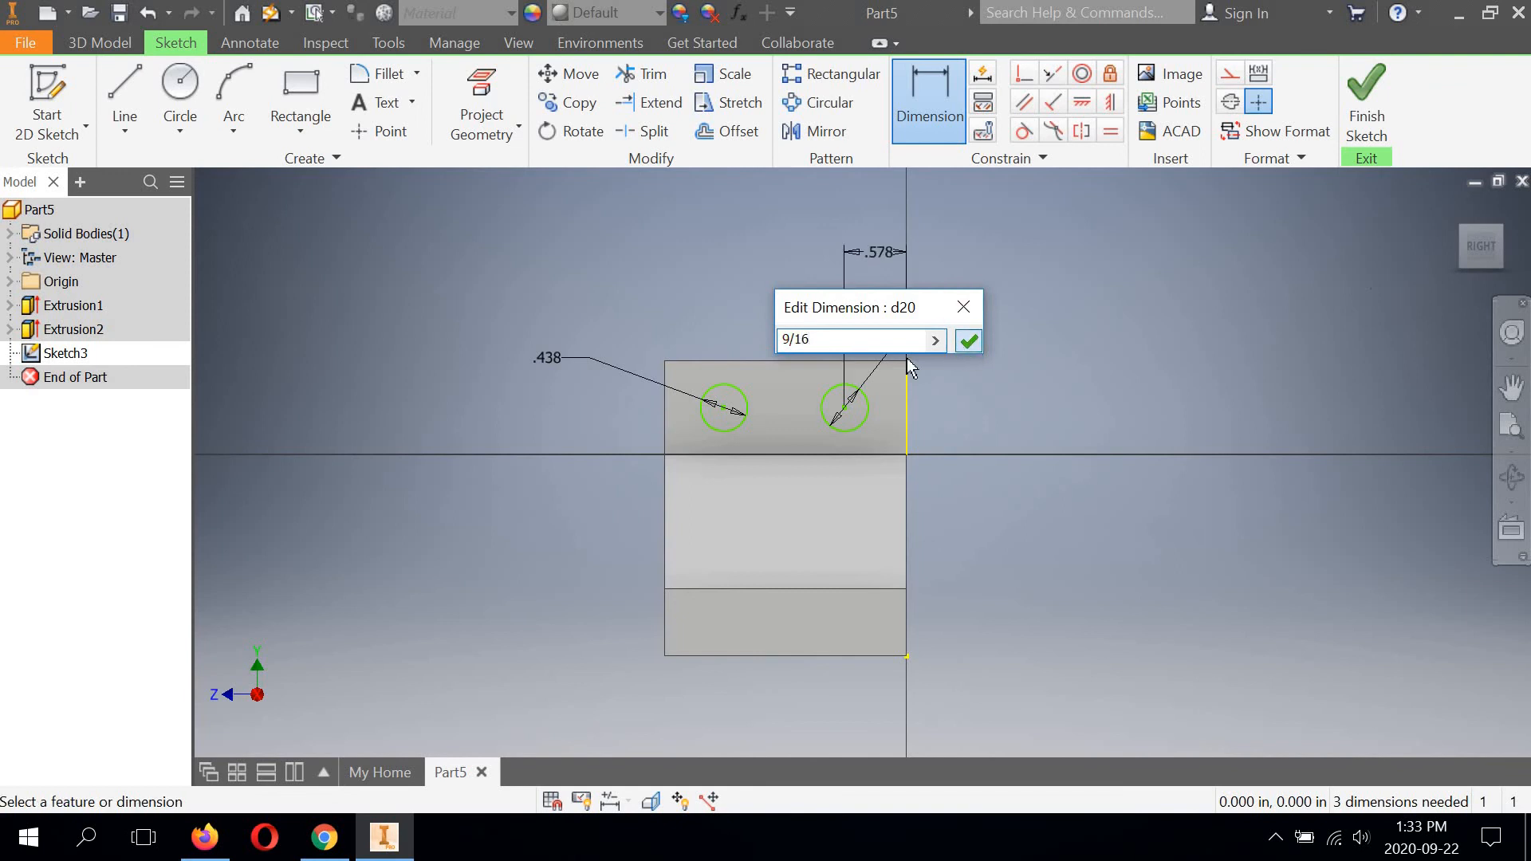
Dimension the horizontal spacing between the two circle centres on the upper flange and set it to 1 1/8 in.
click(728, 412)
click(724, 407)
click(848, 410)
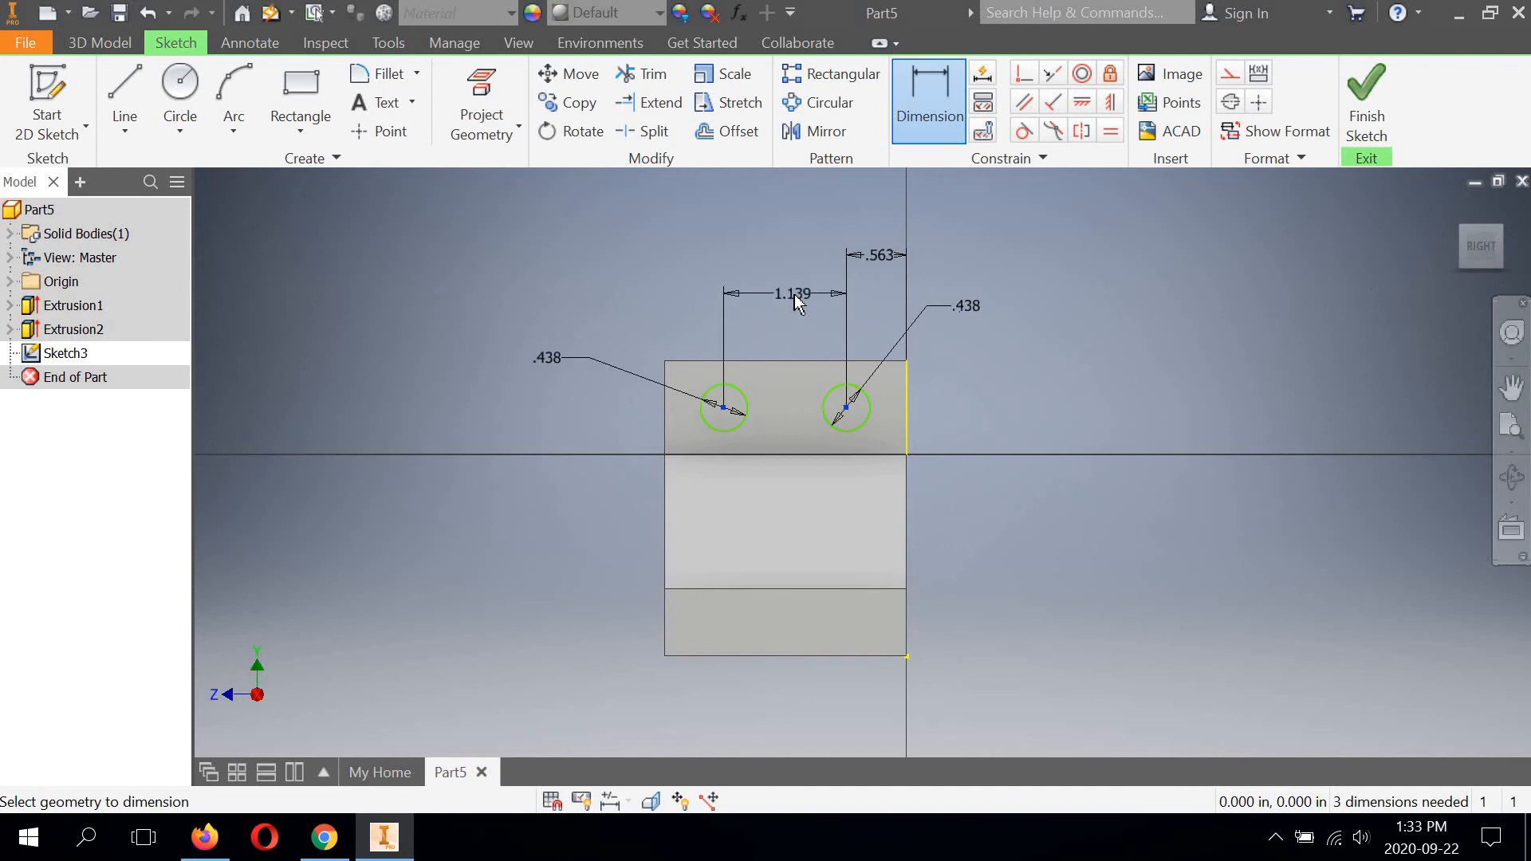
click(788, 271)
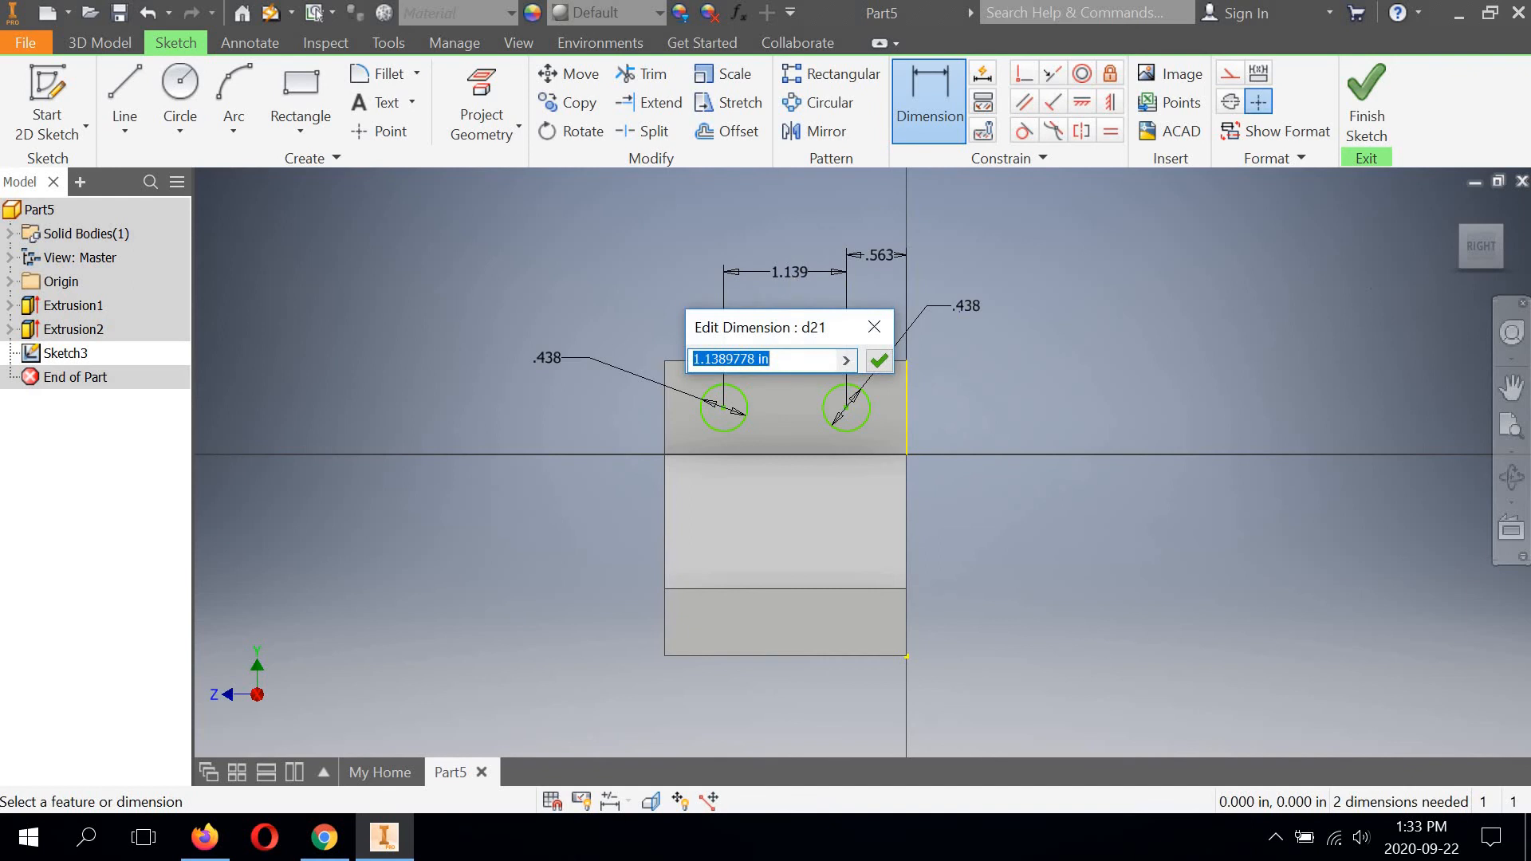
text(1 1/8)
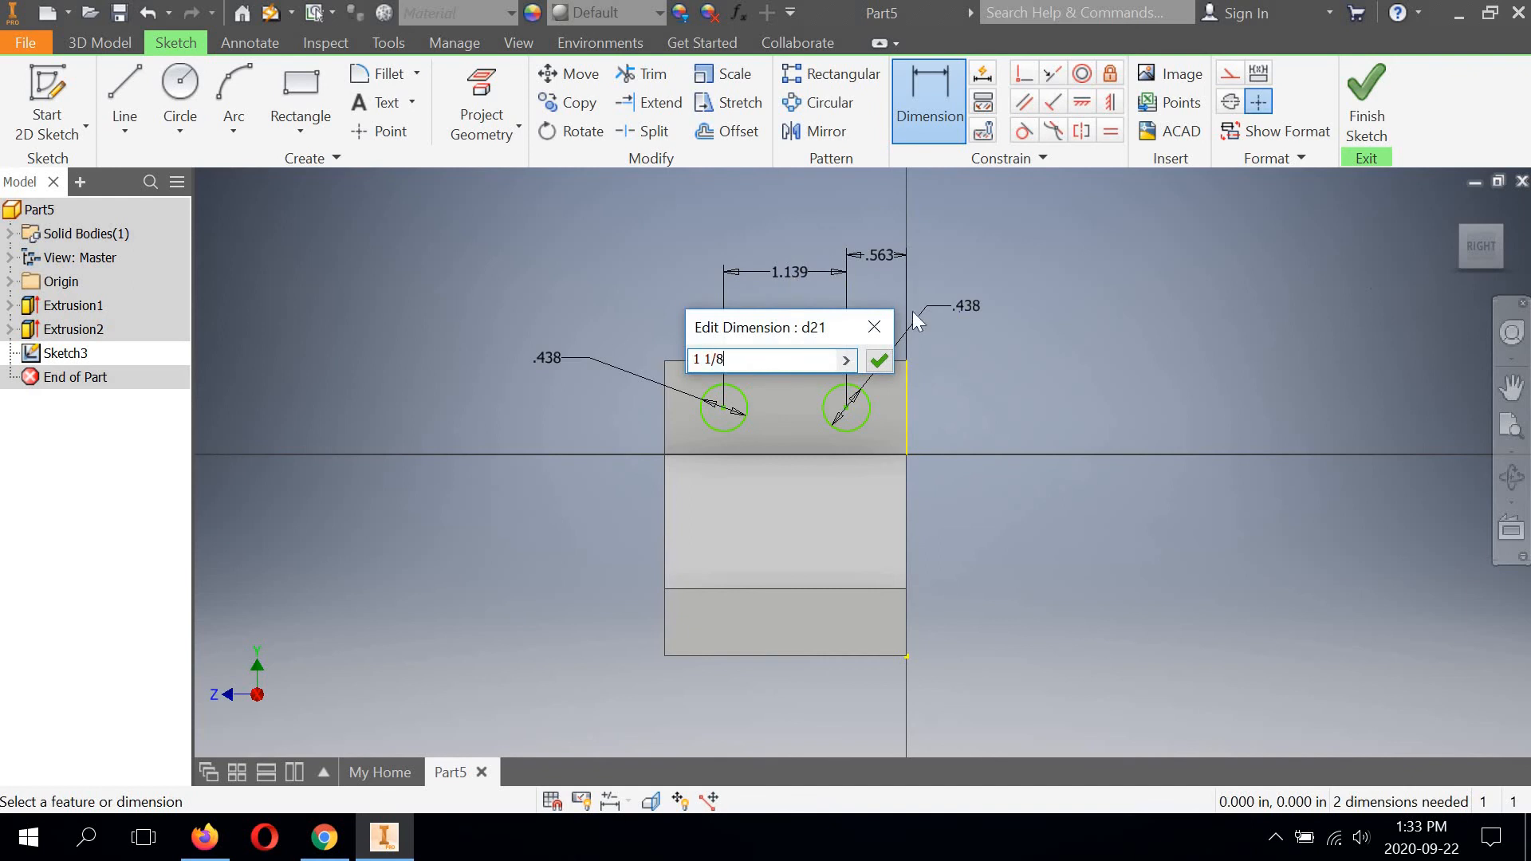
click(879, 362)
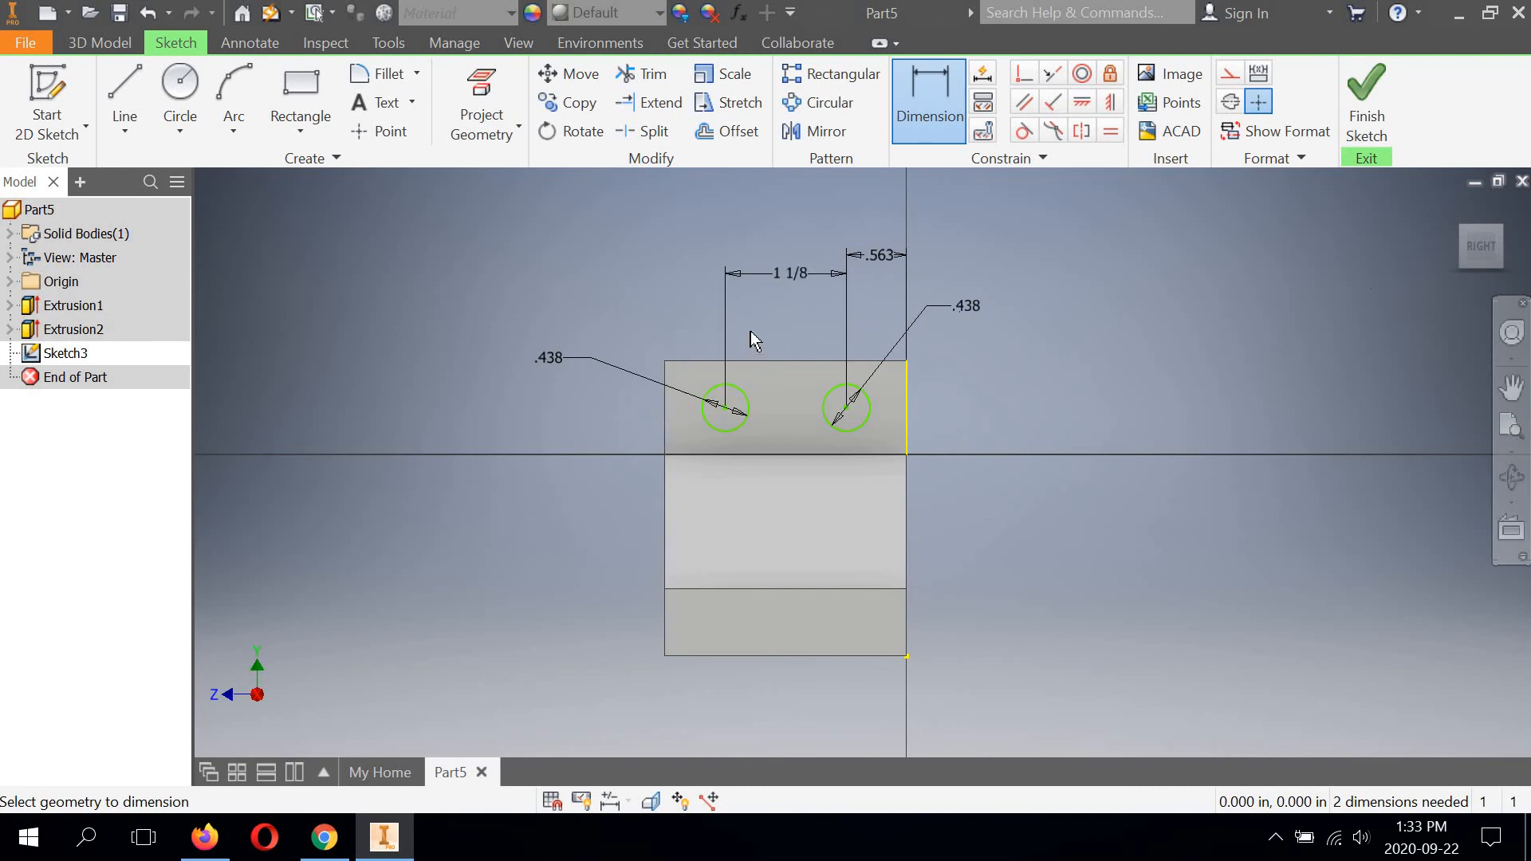
Dimension the vertical distance from the flange's top edge to the right circle's centre and set it to 1/2 in.
click(879, 363)
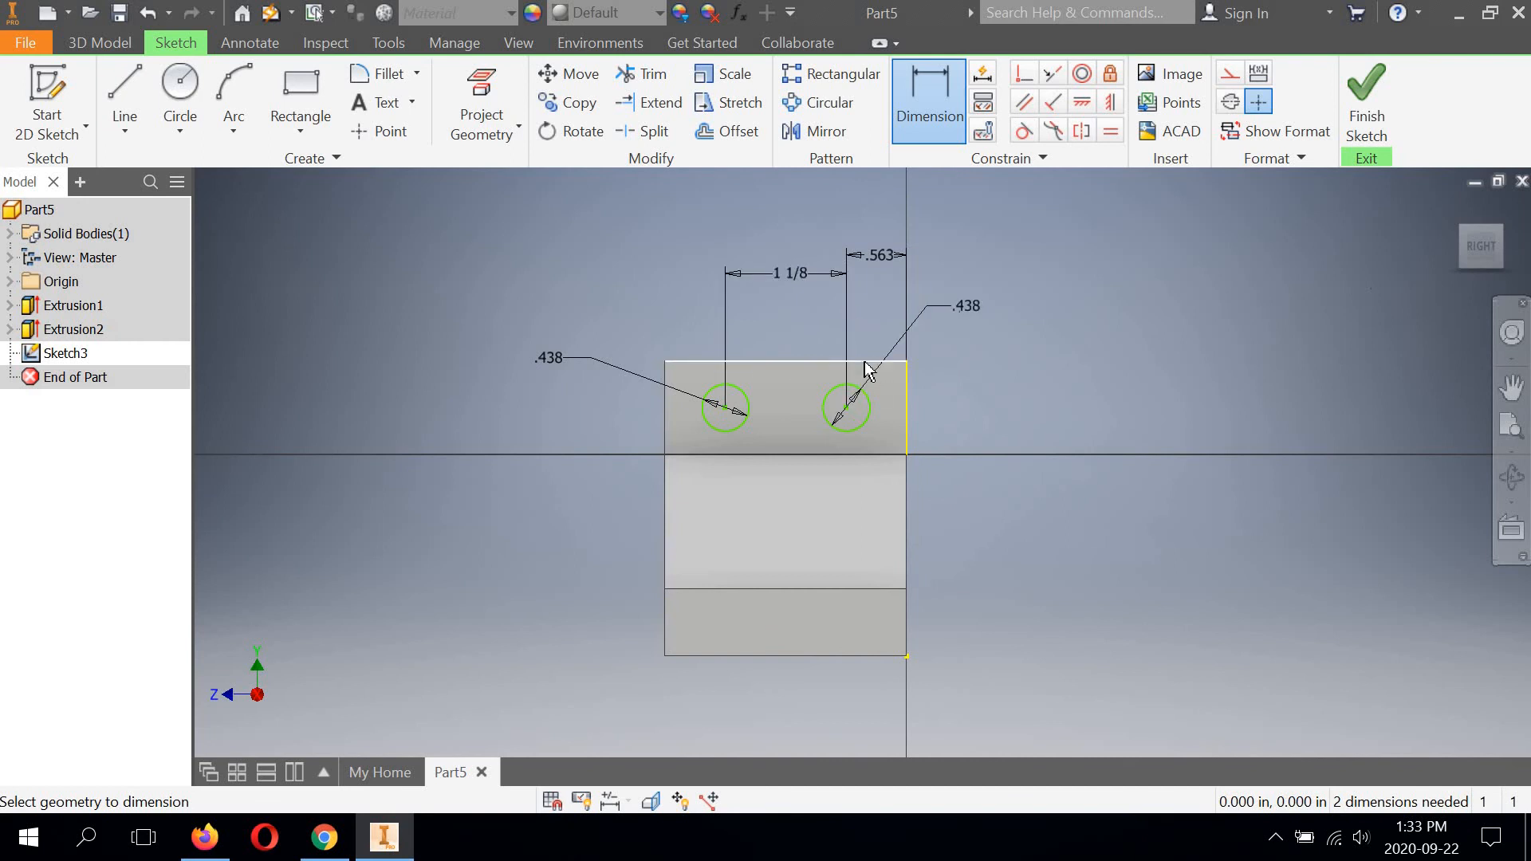
click(848, 409)
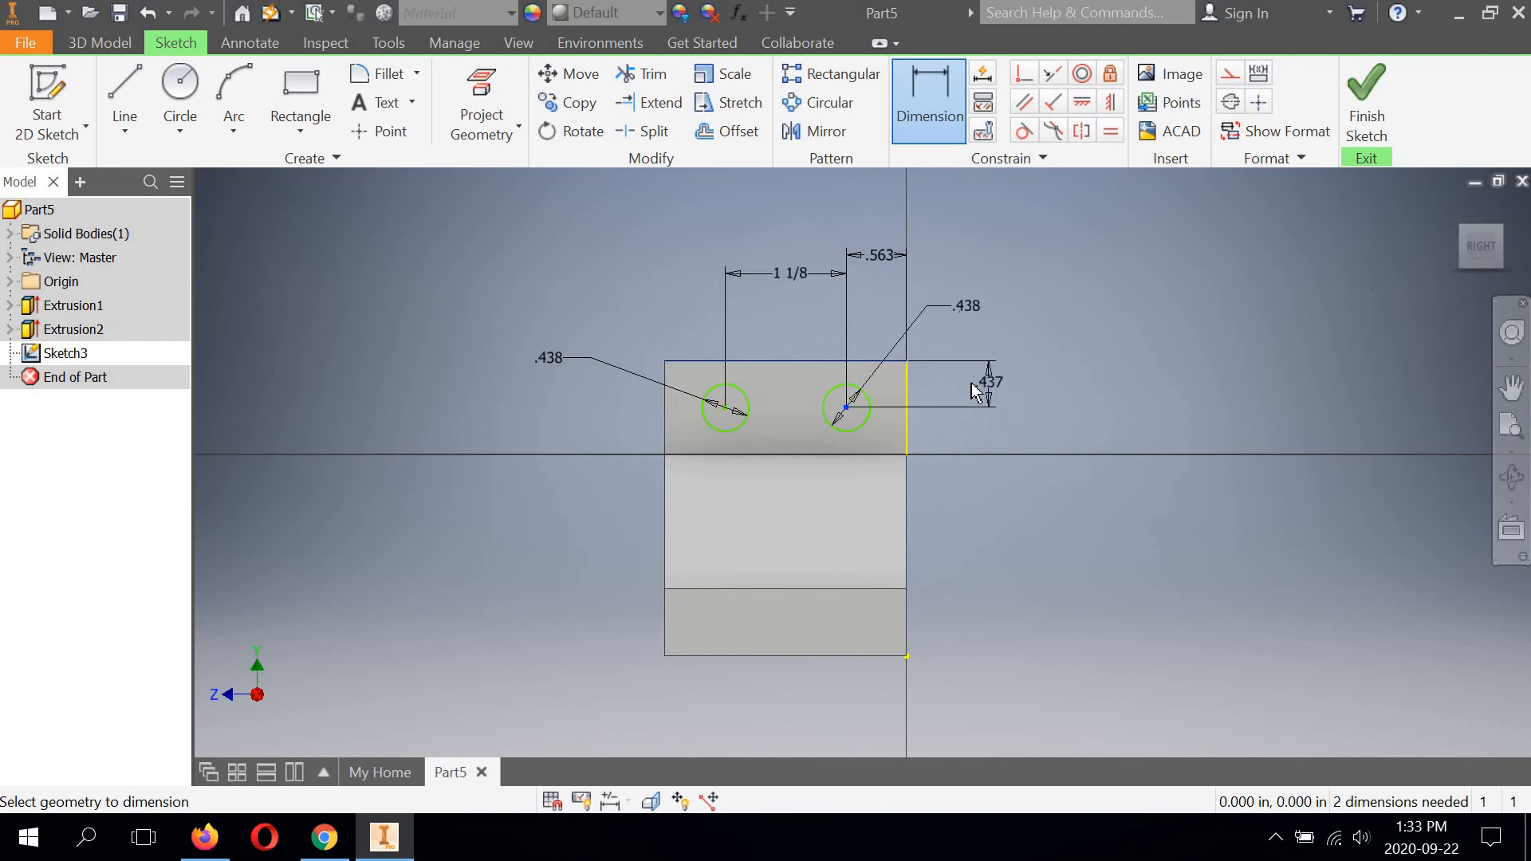
click(971, 383)
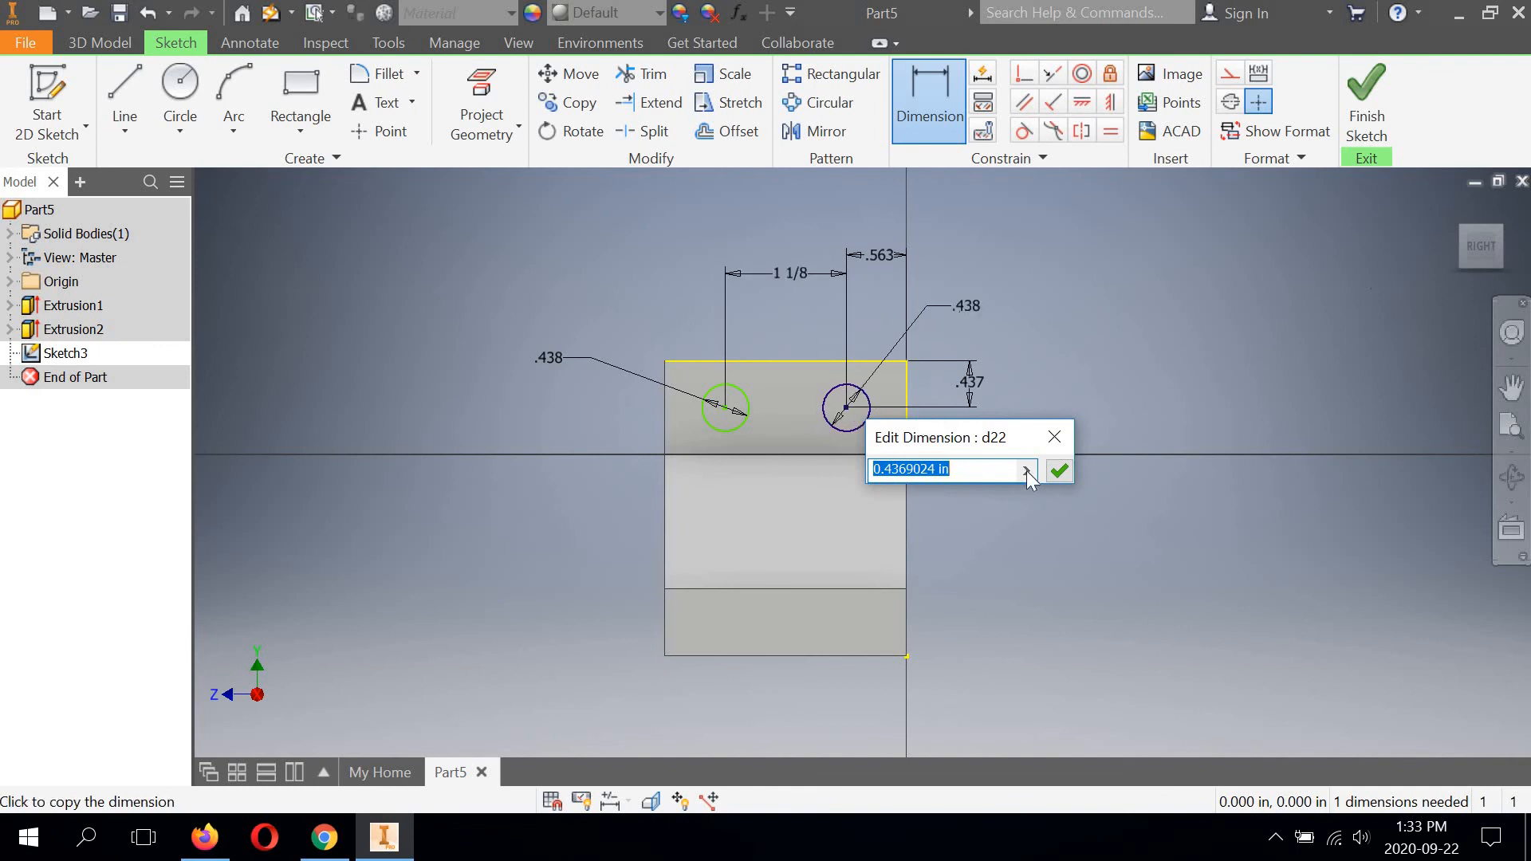
drag(930, 438, 1001, 498)
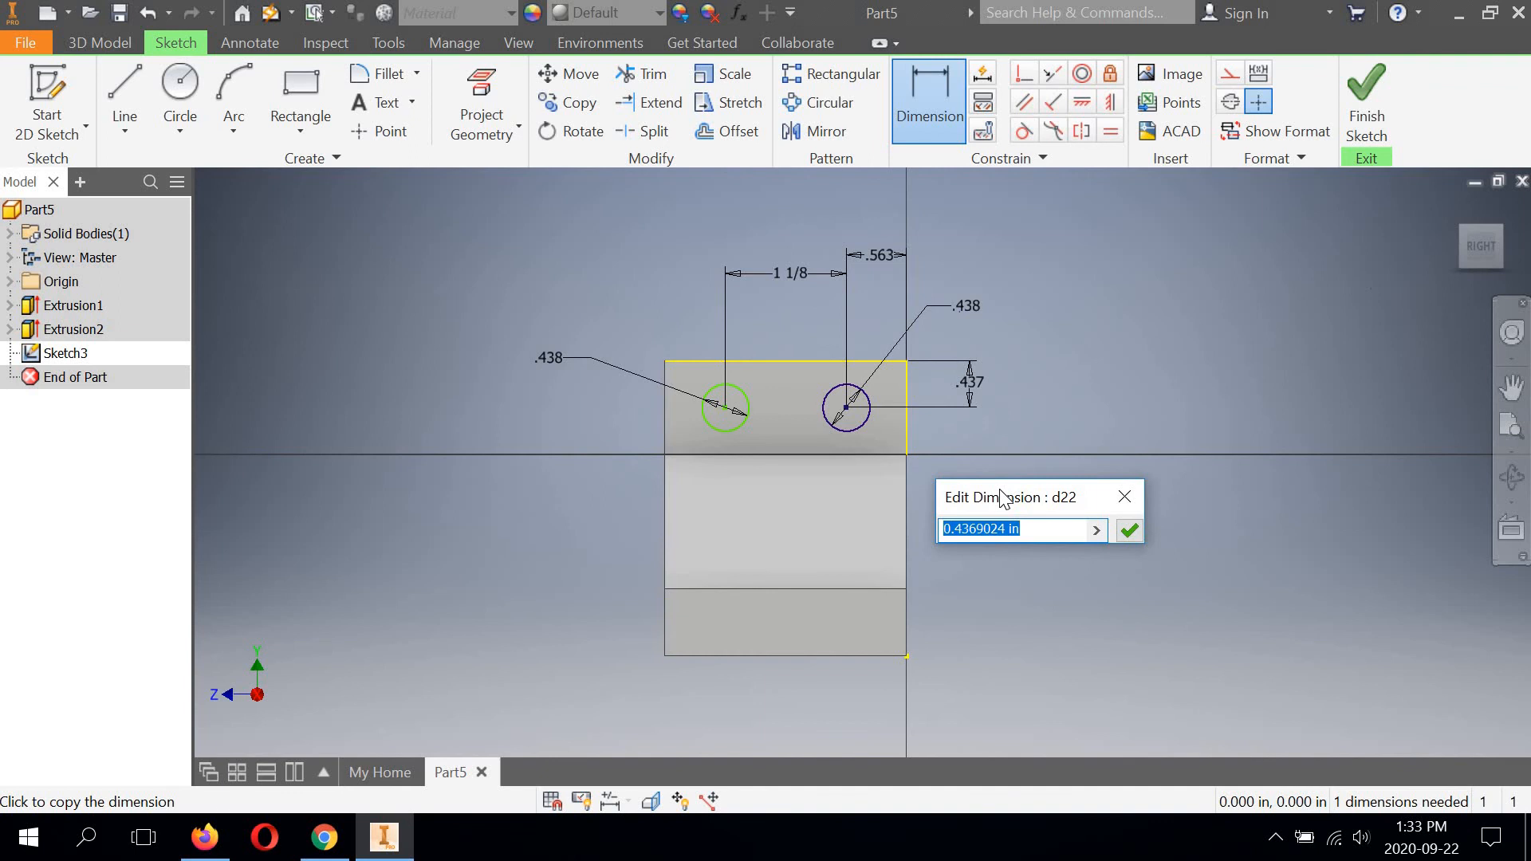
text(1/2)
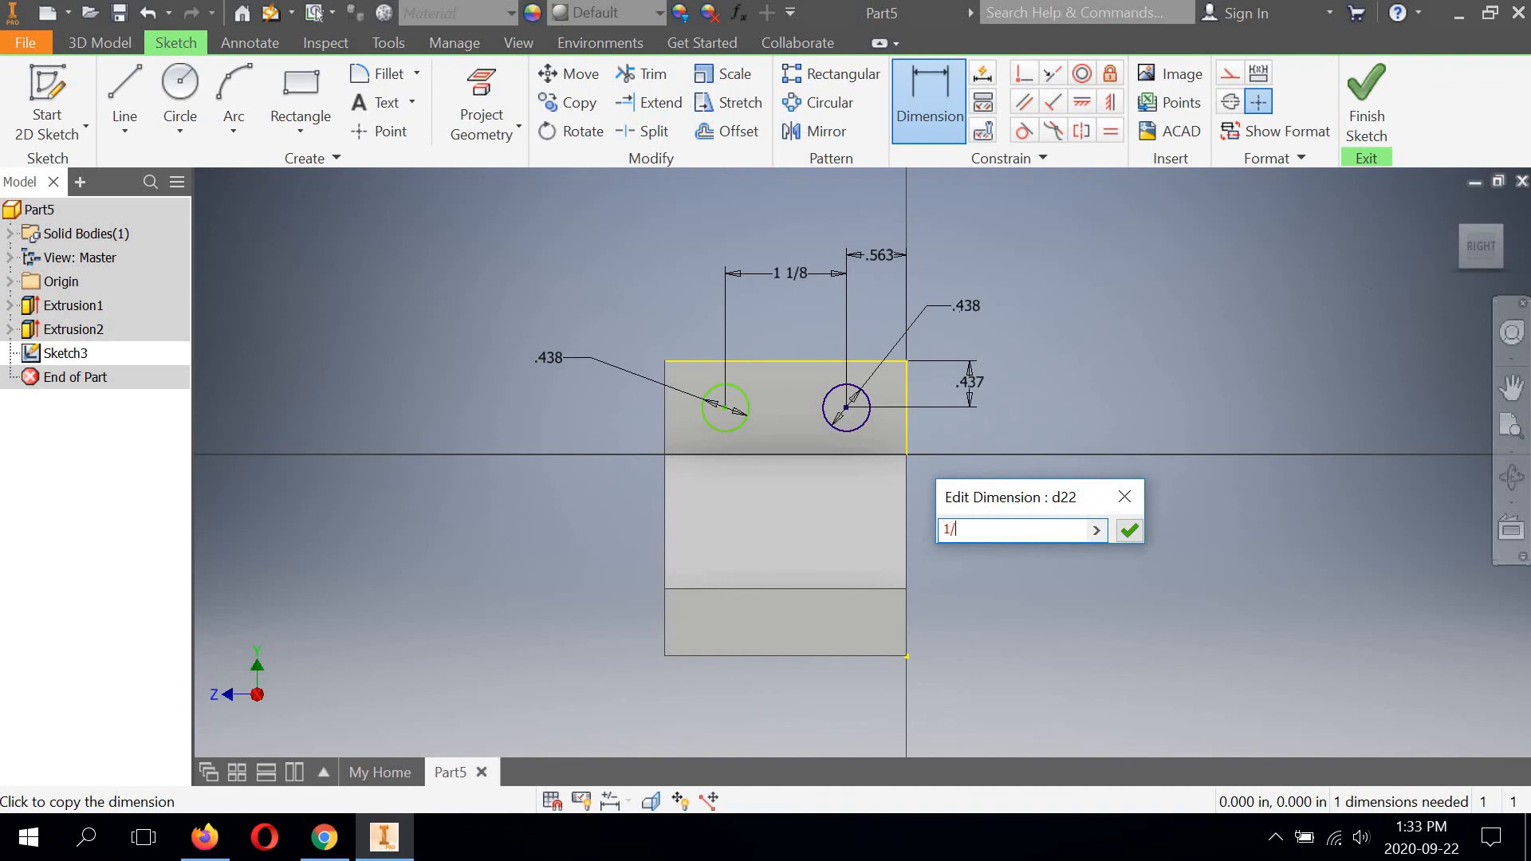
click(1128, 530)
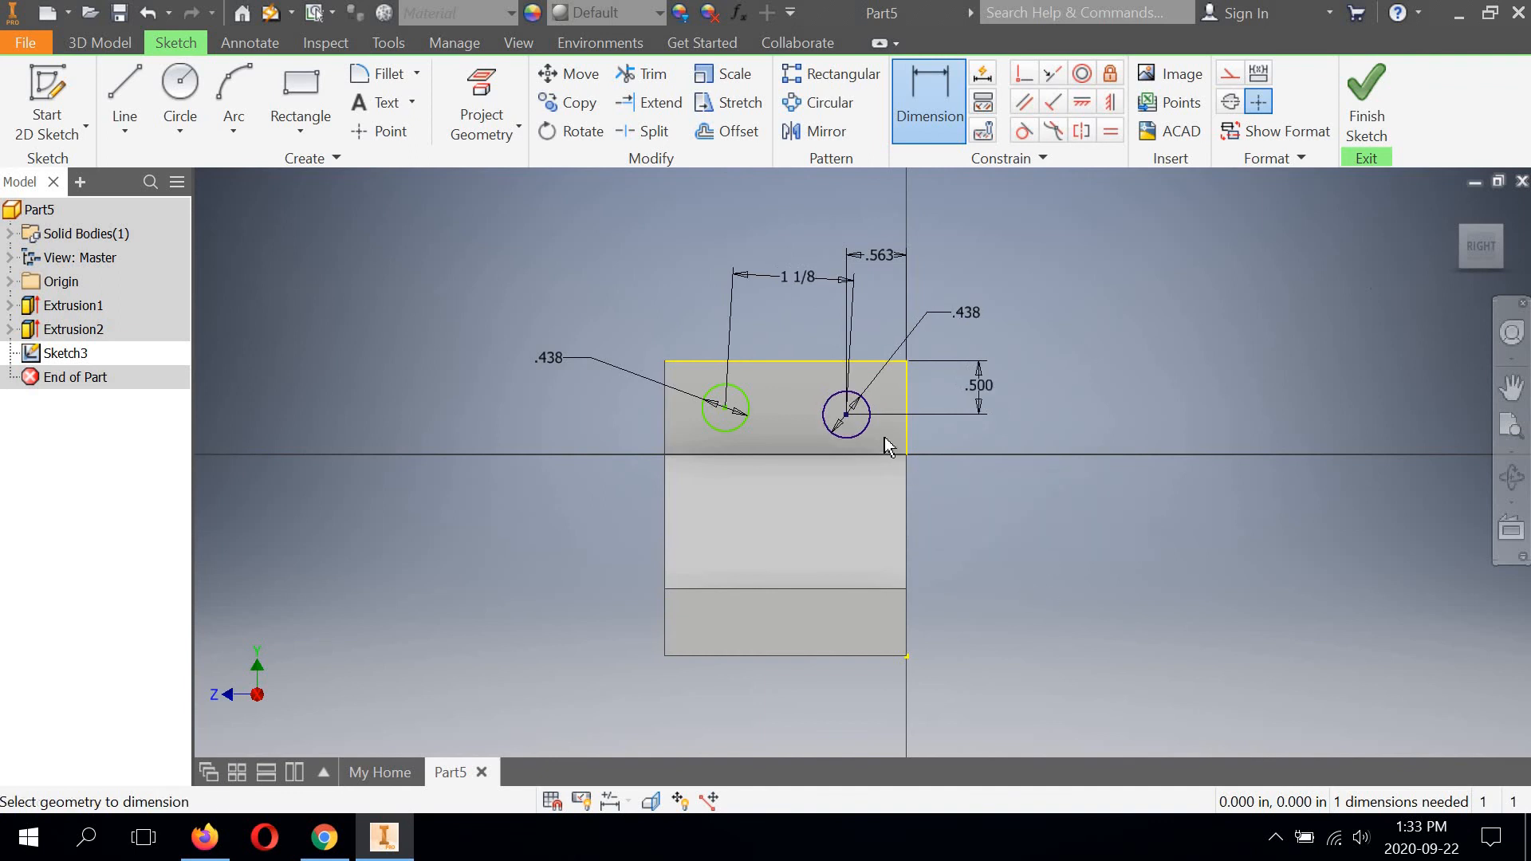
Dimension the vertical distance from the flange's top edge to the left circle's centre and set it to 1/2 in.
click(707, 362)
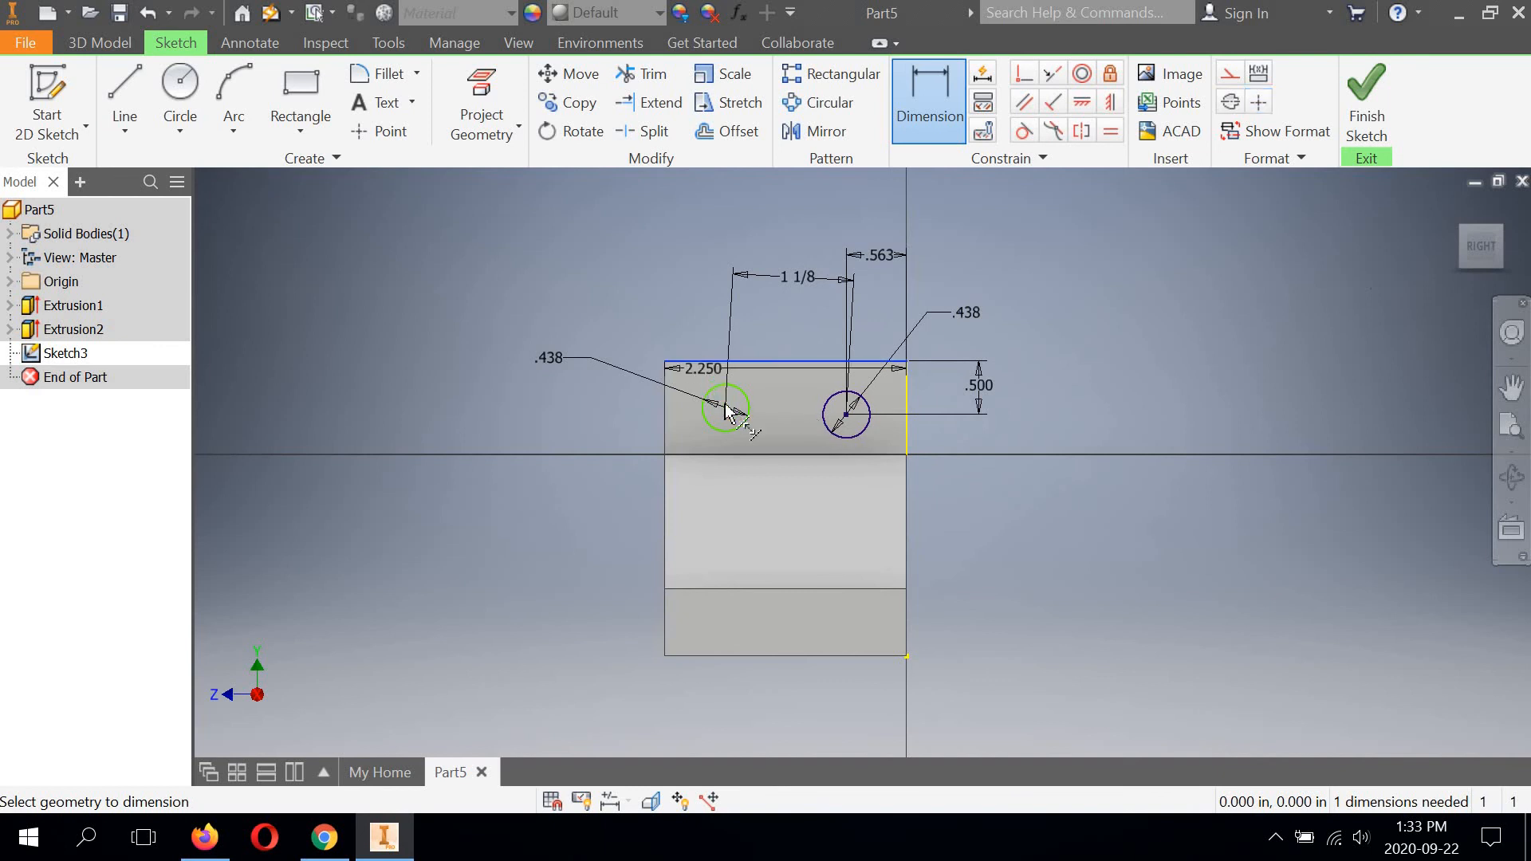
click(725, 407)
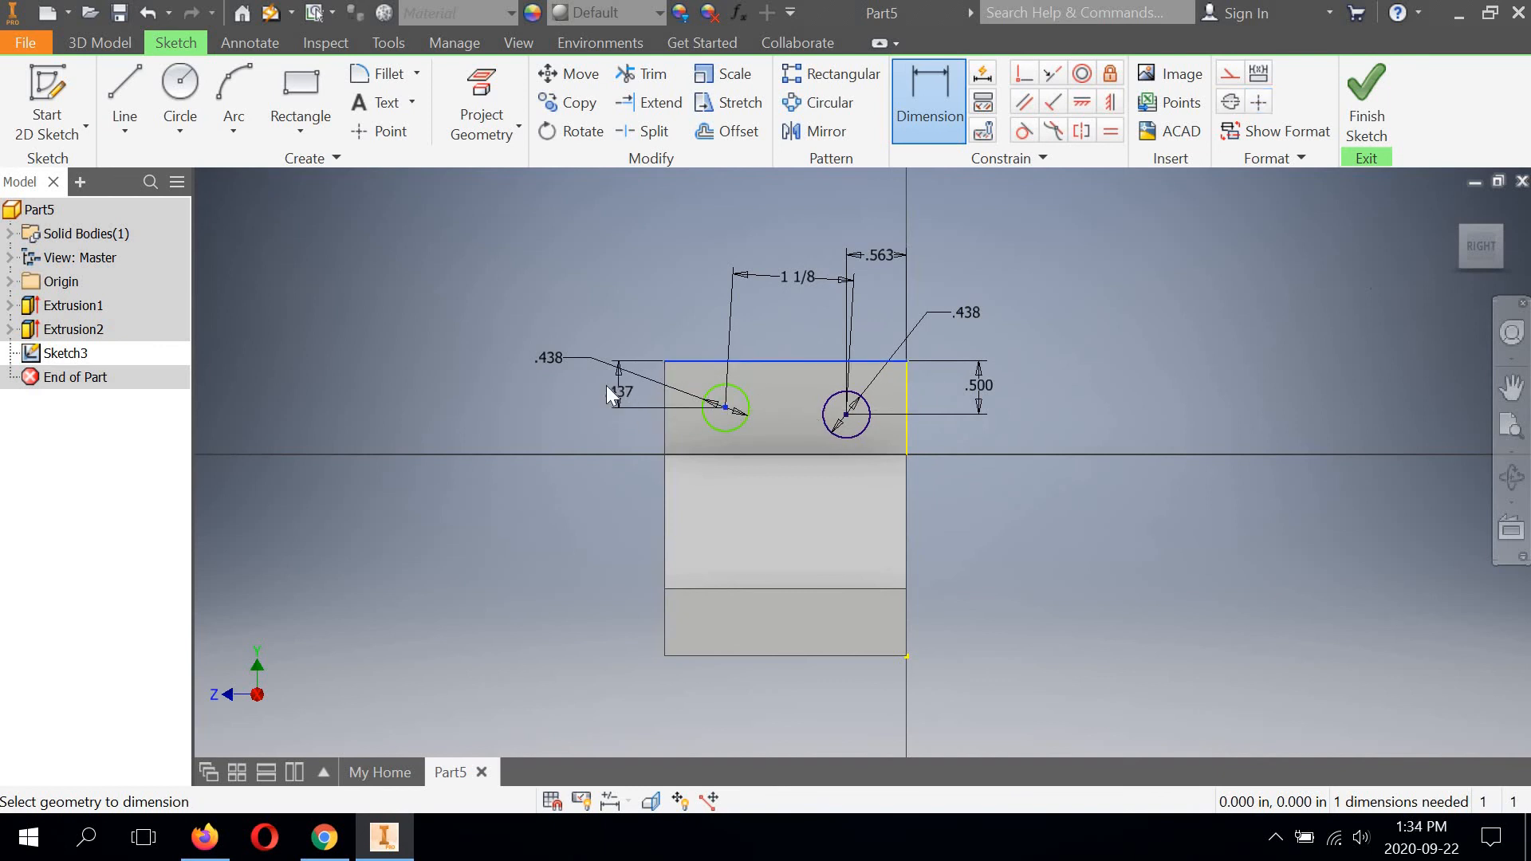
click(606, 385)
text(1/2)
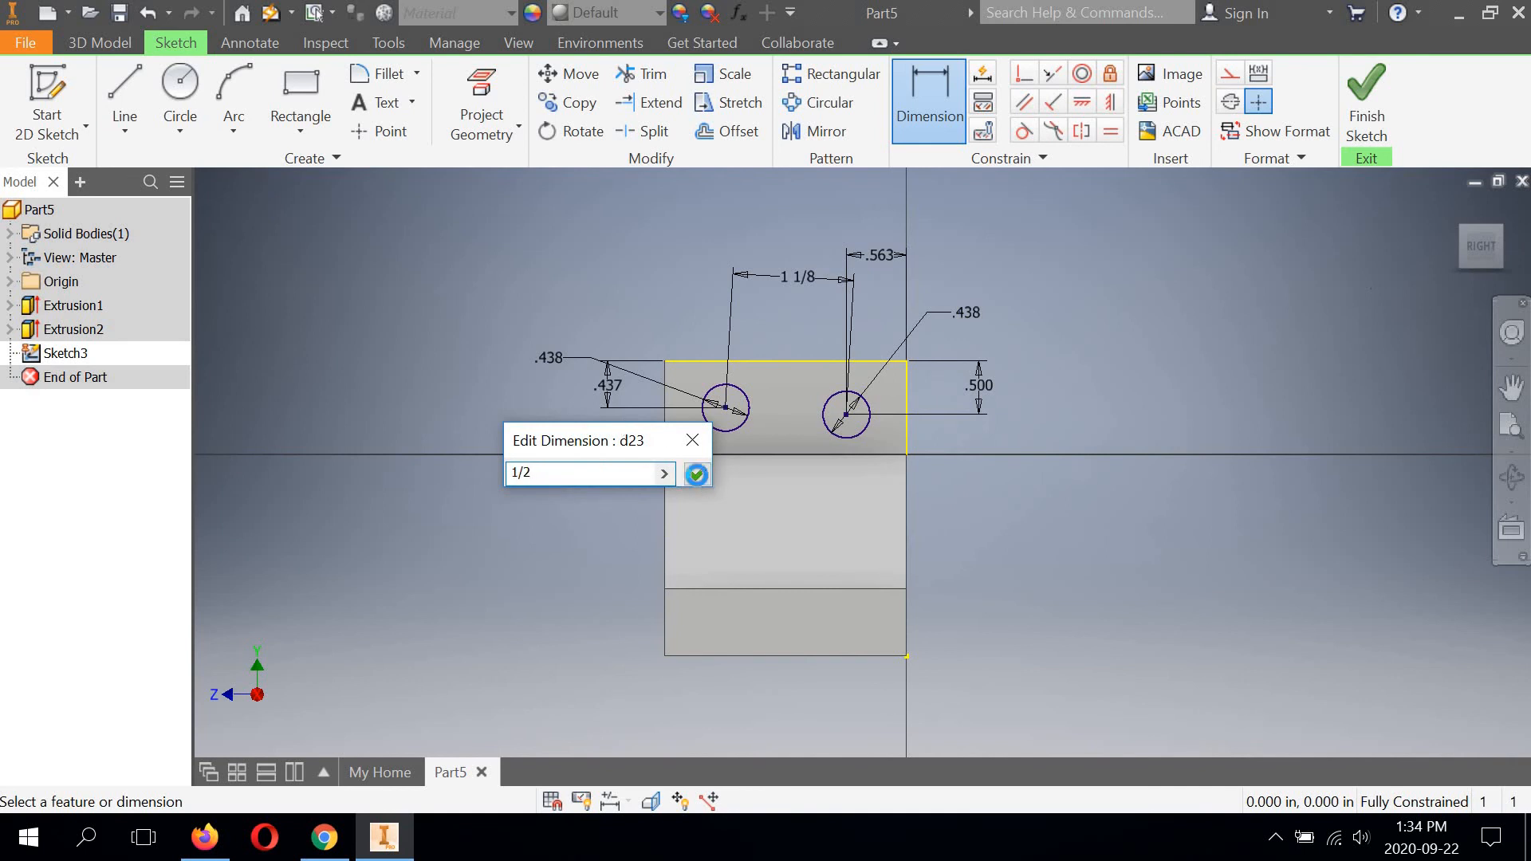
click(696, 475)
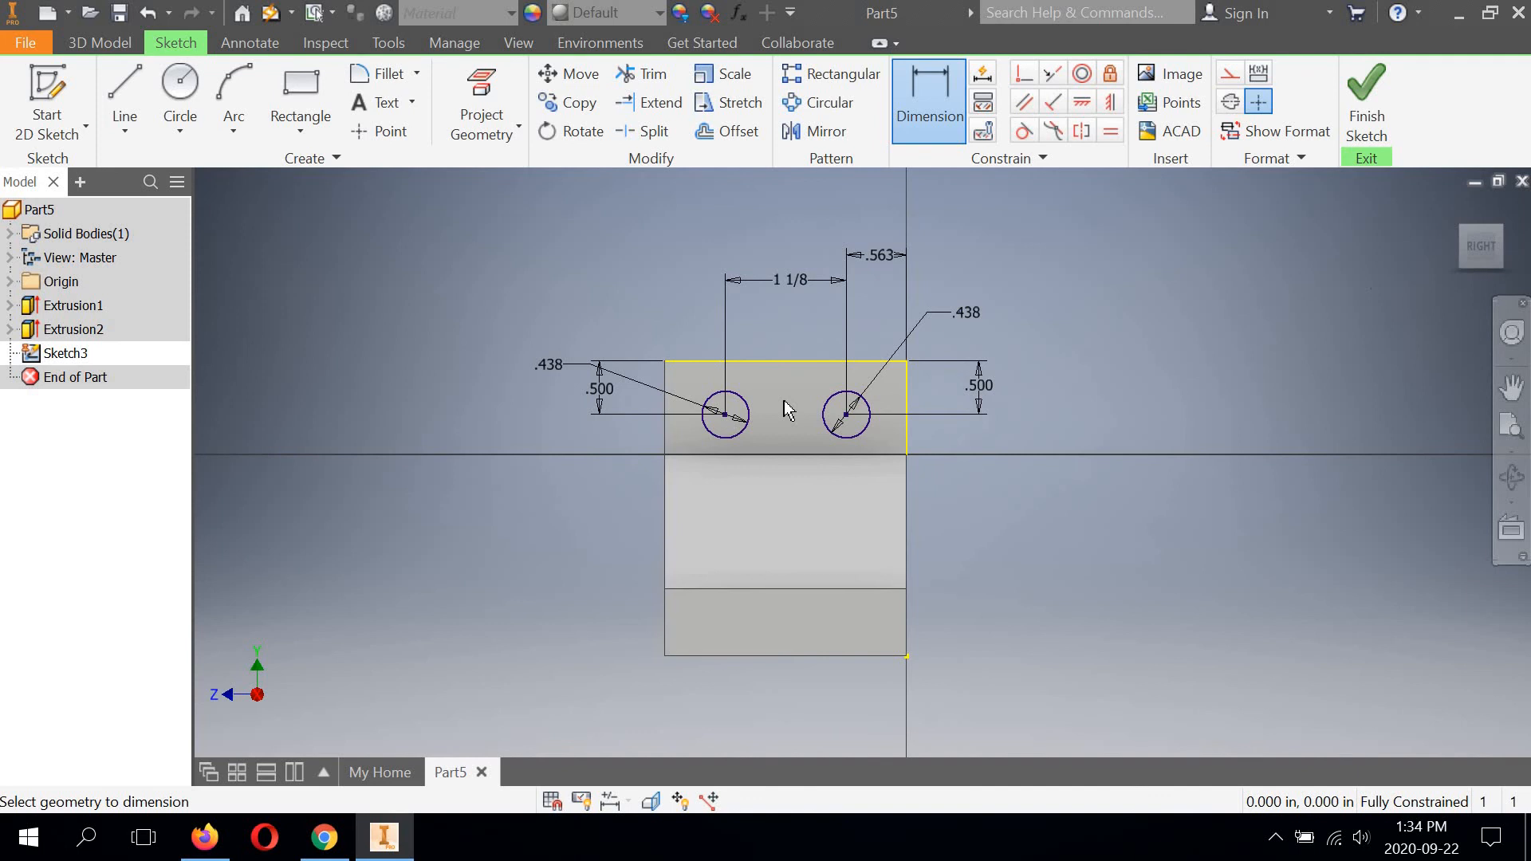
Finish the sketch and extrude both upper flange circles as a cut with extents set to All.
click(1366, 89)
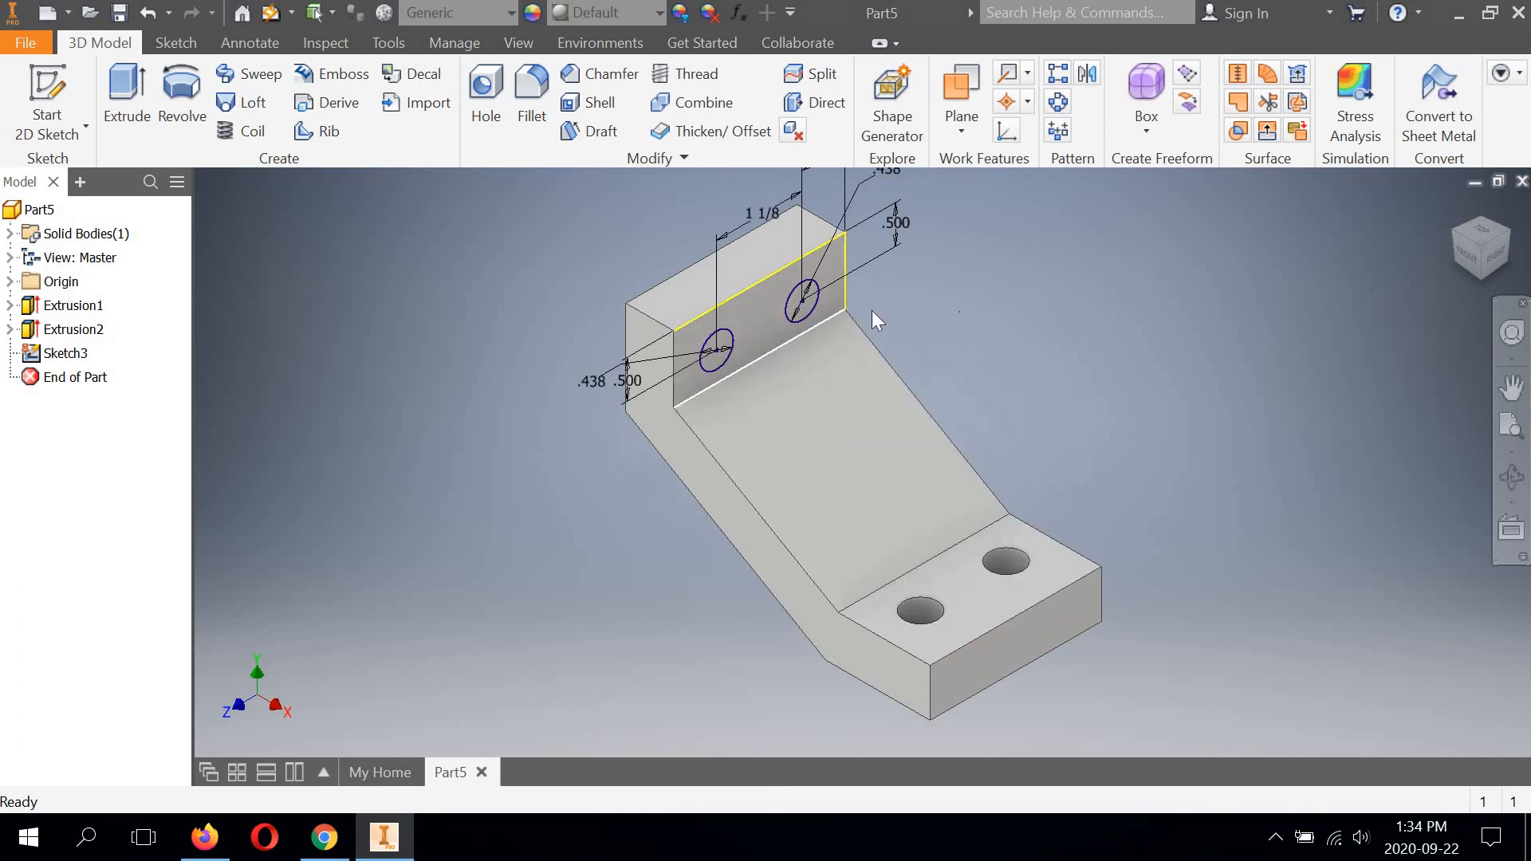
middle_drag(898, 386, 900, 418)
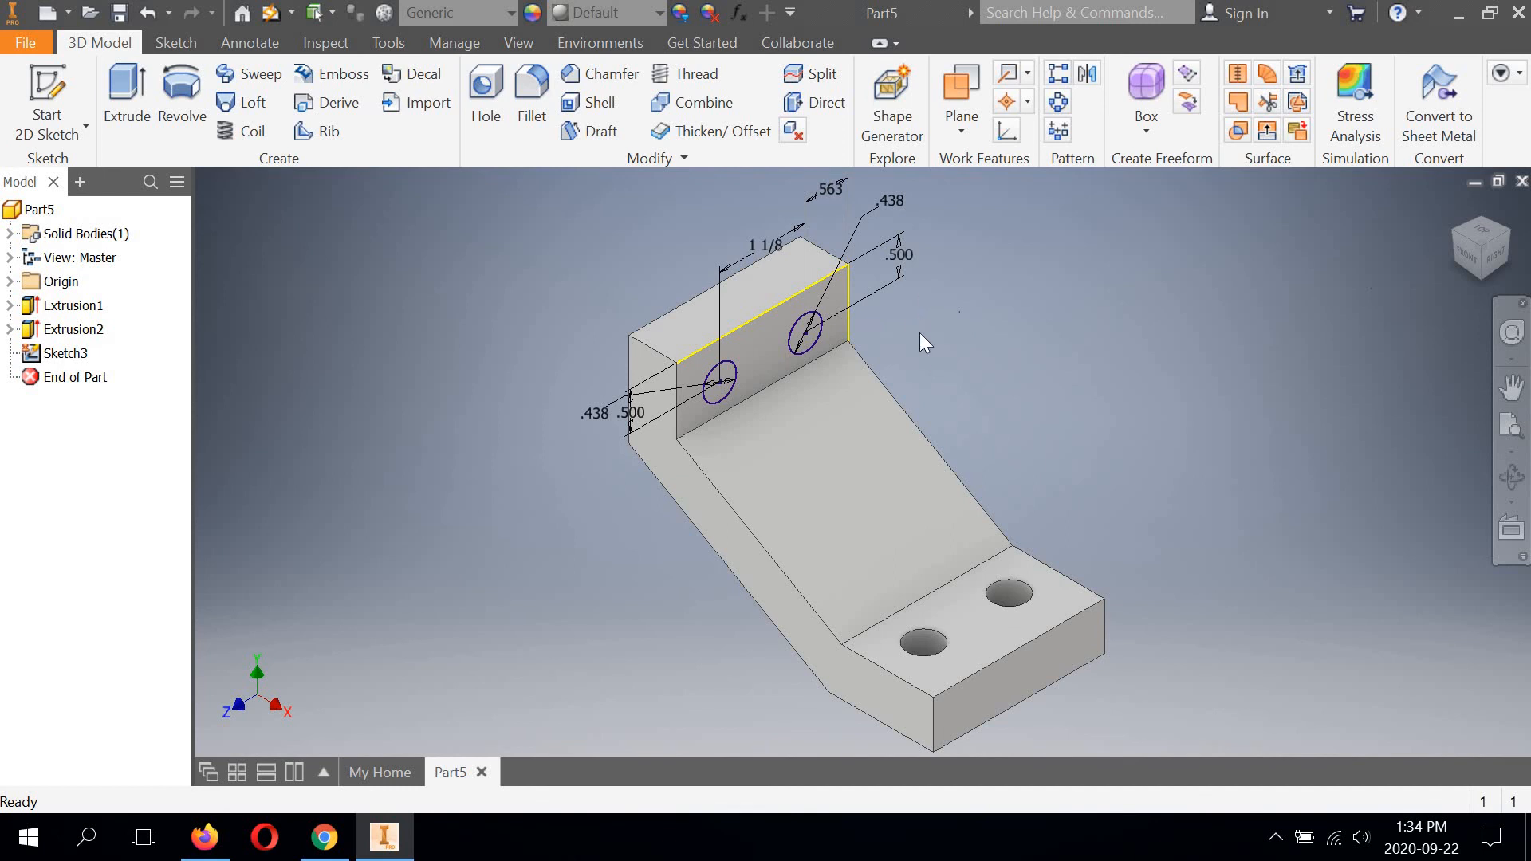
click(123, 86)
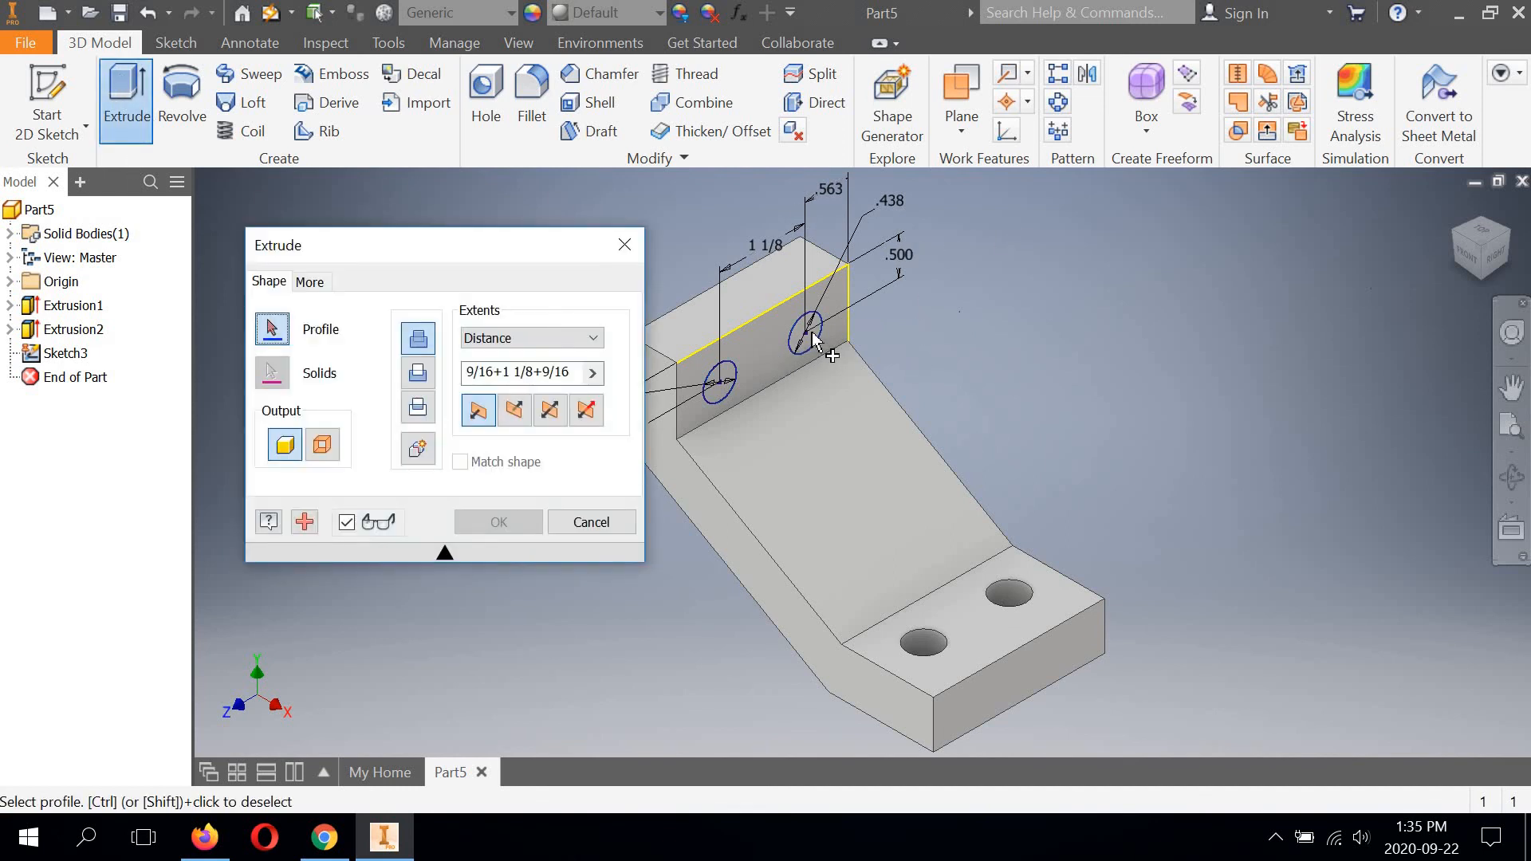
click(813, 342)
click(728, 376)
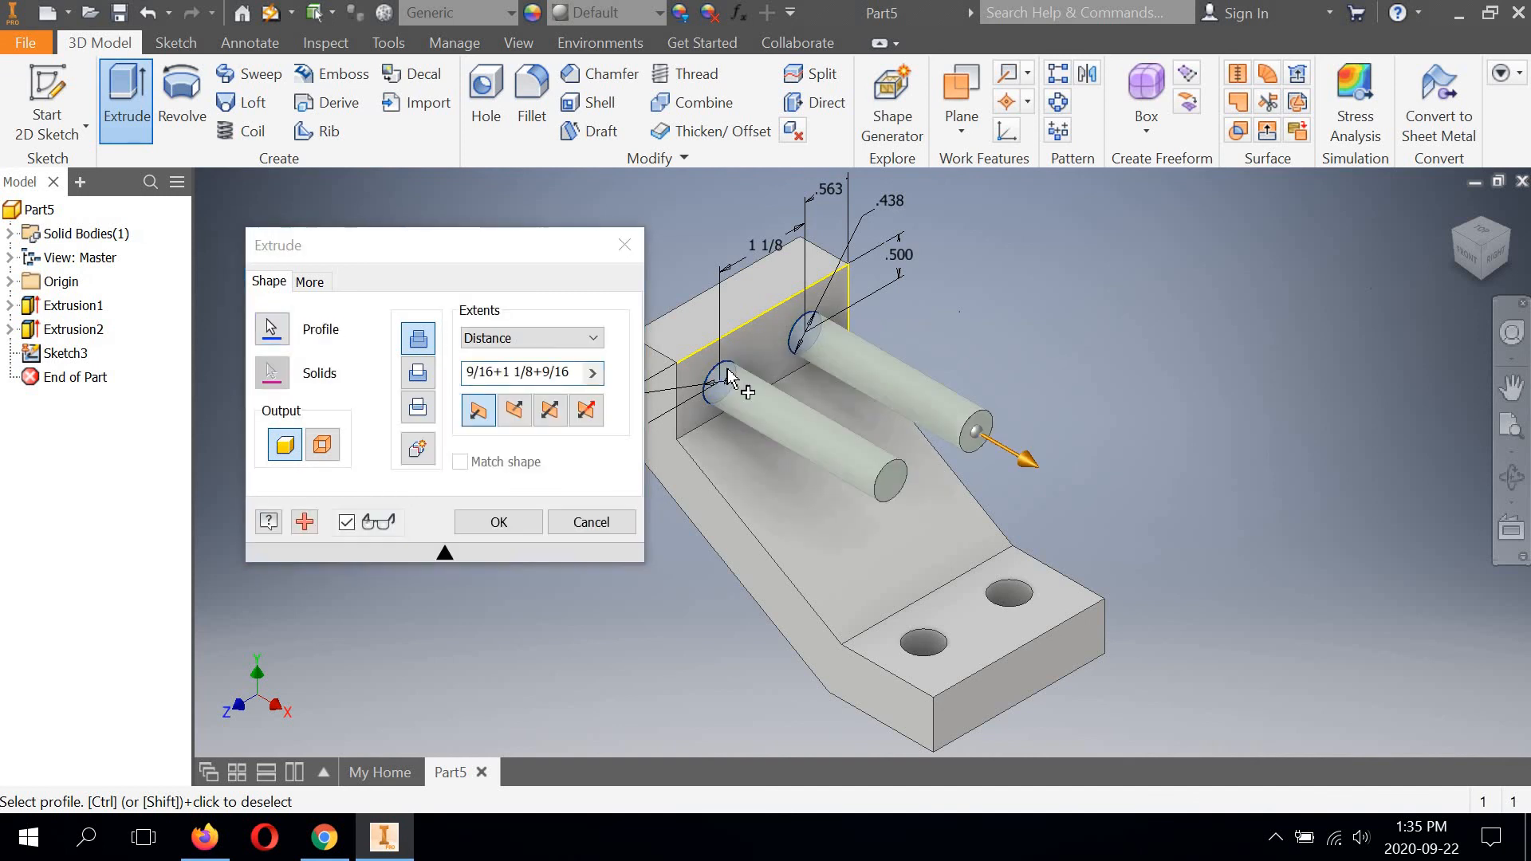
click(417, 372)
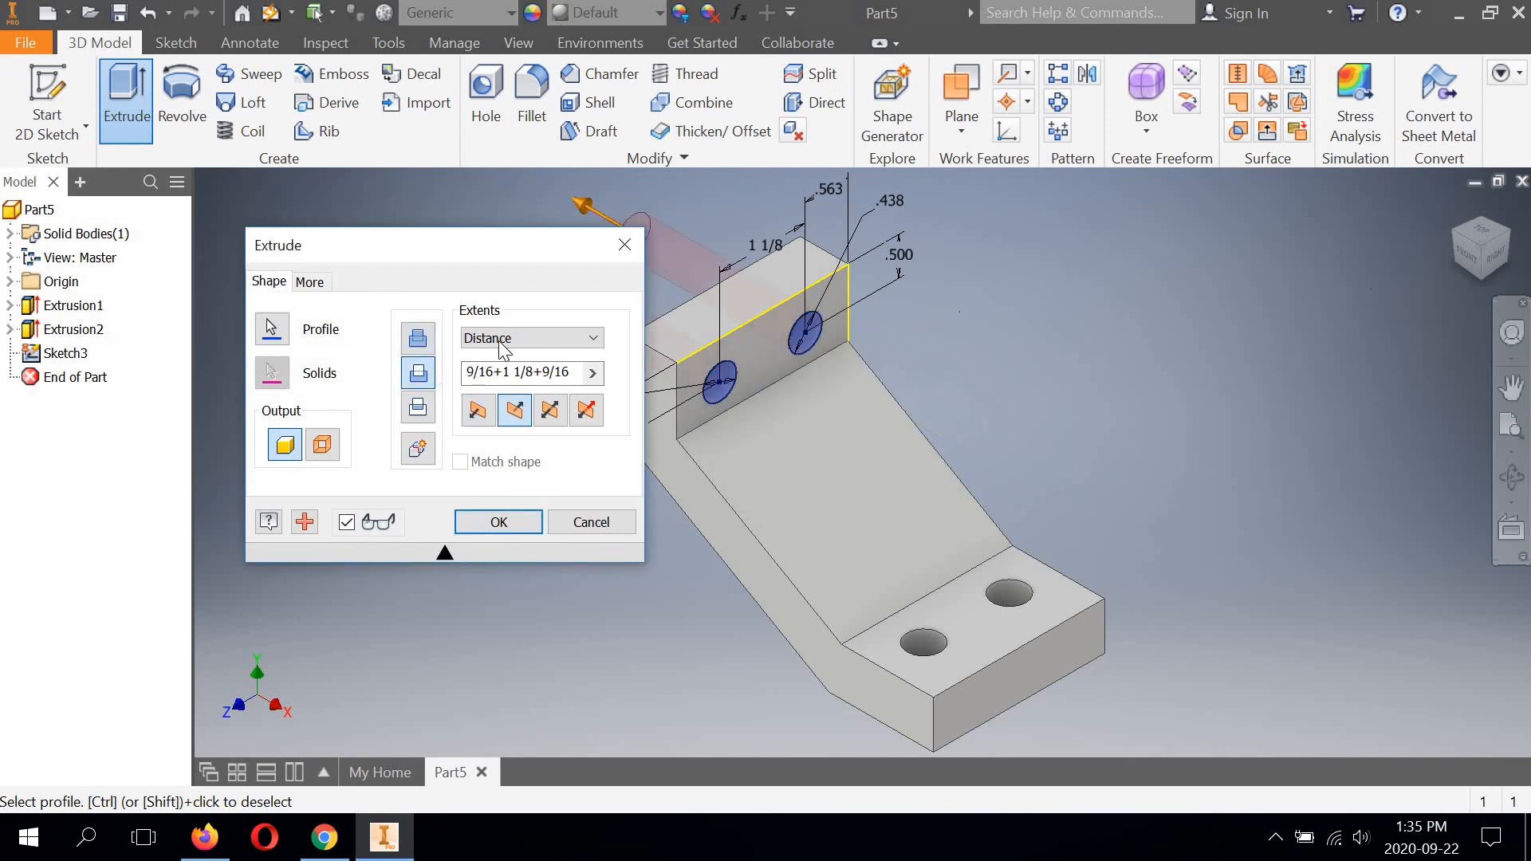
click(599, 345)
click(524, 423)
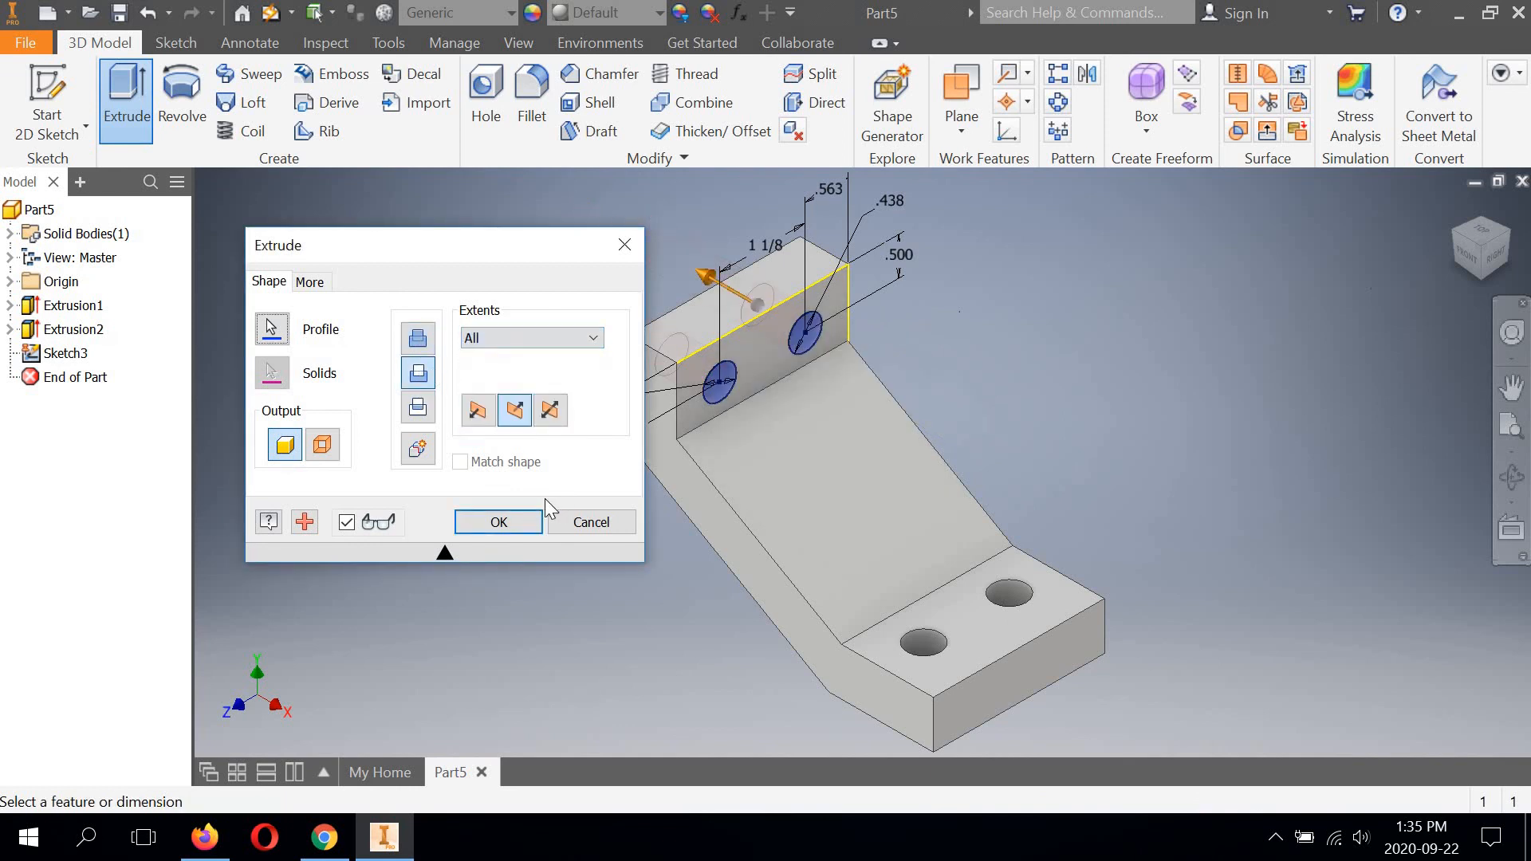
click(500, 524)
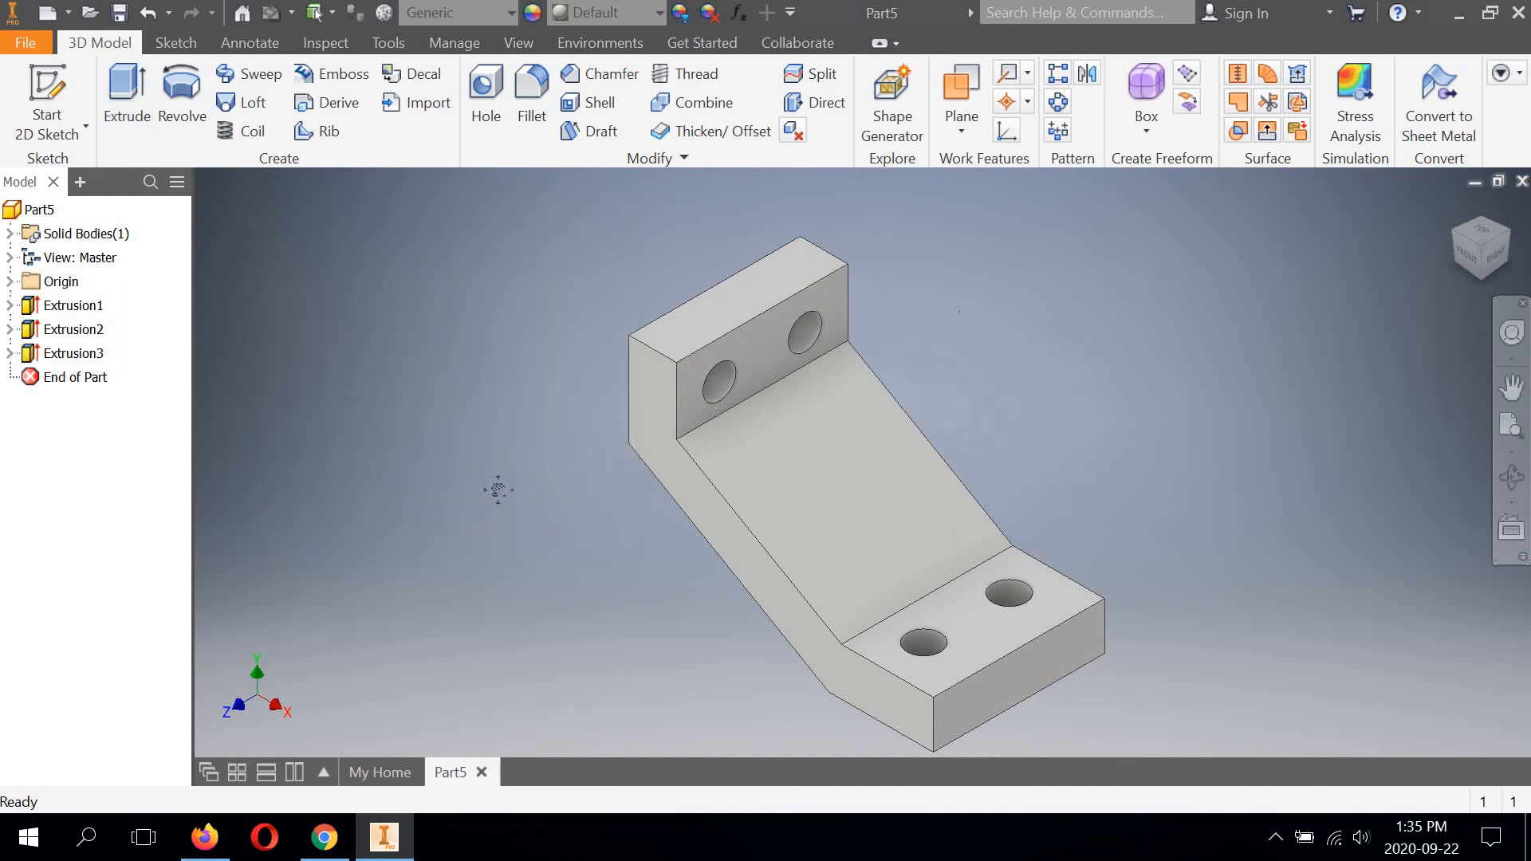
Orbit around the finished bracket to examine its flange and foot holes, and return to the isometric home view.
drag(499, 490, 515, 449)
key(Escape)
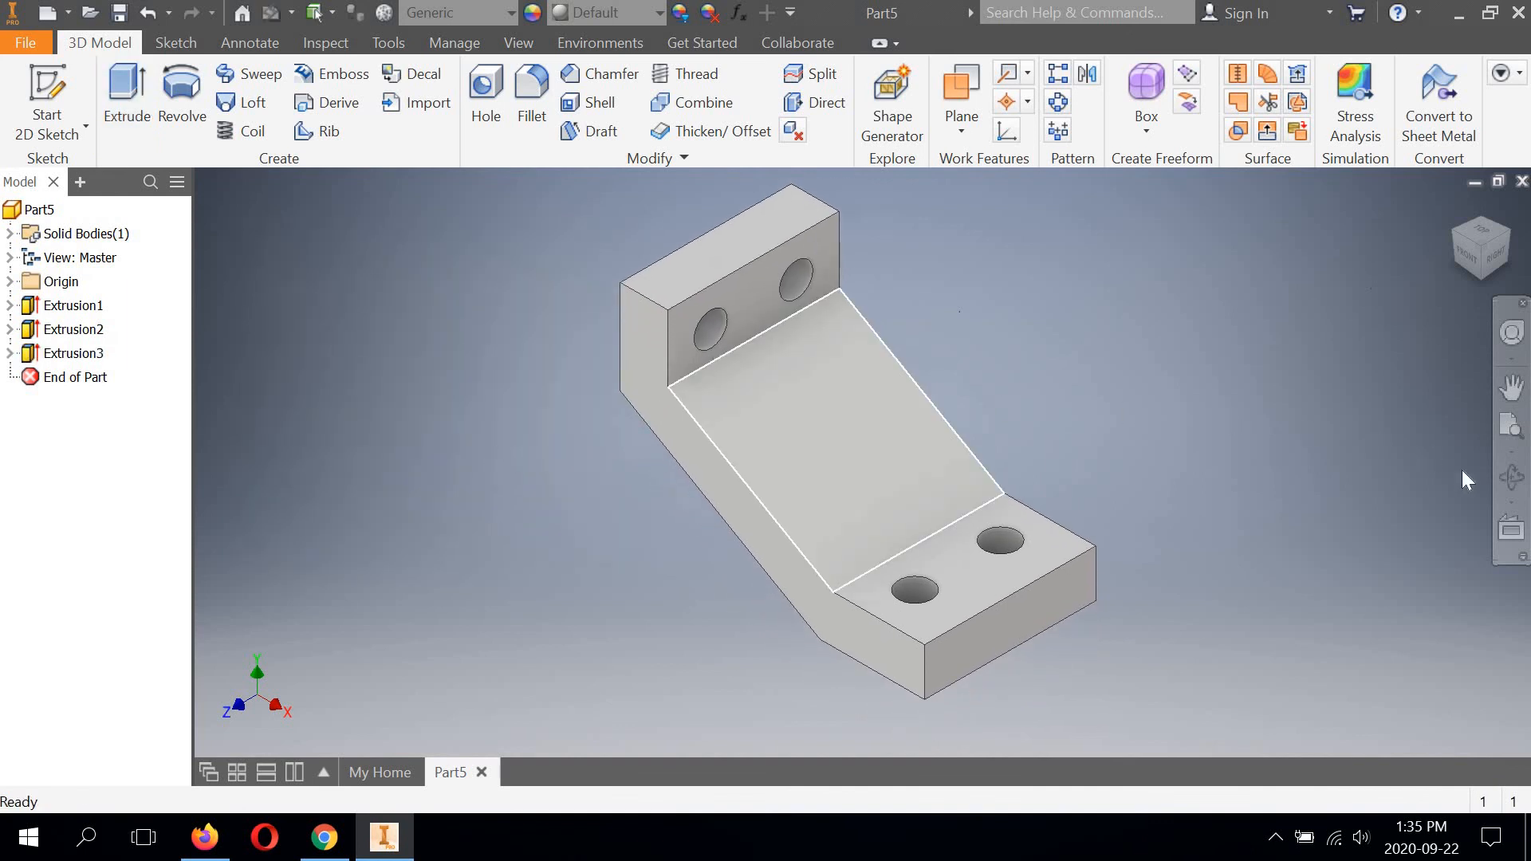
click(1511, 477)
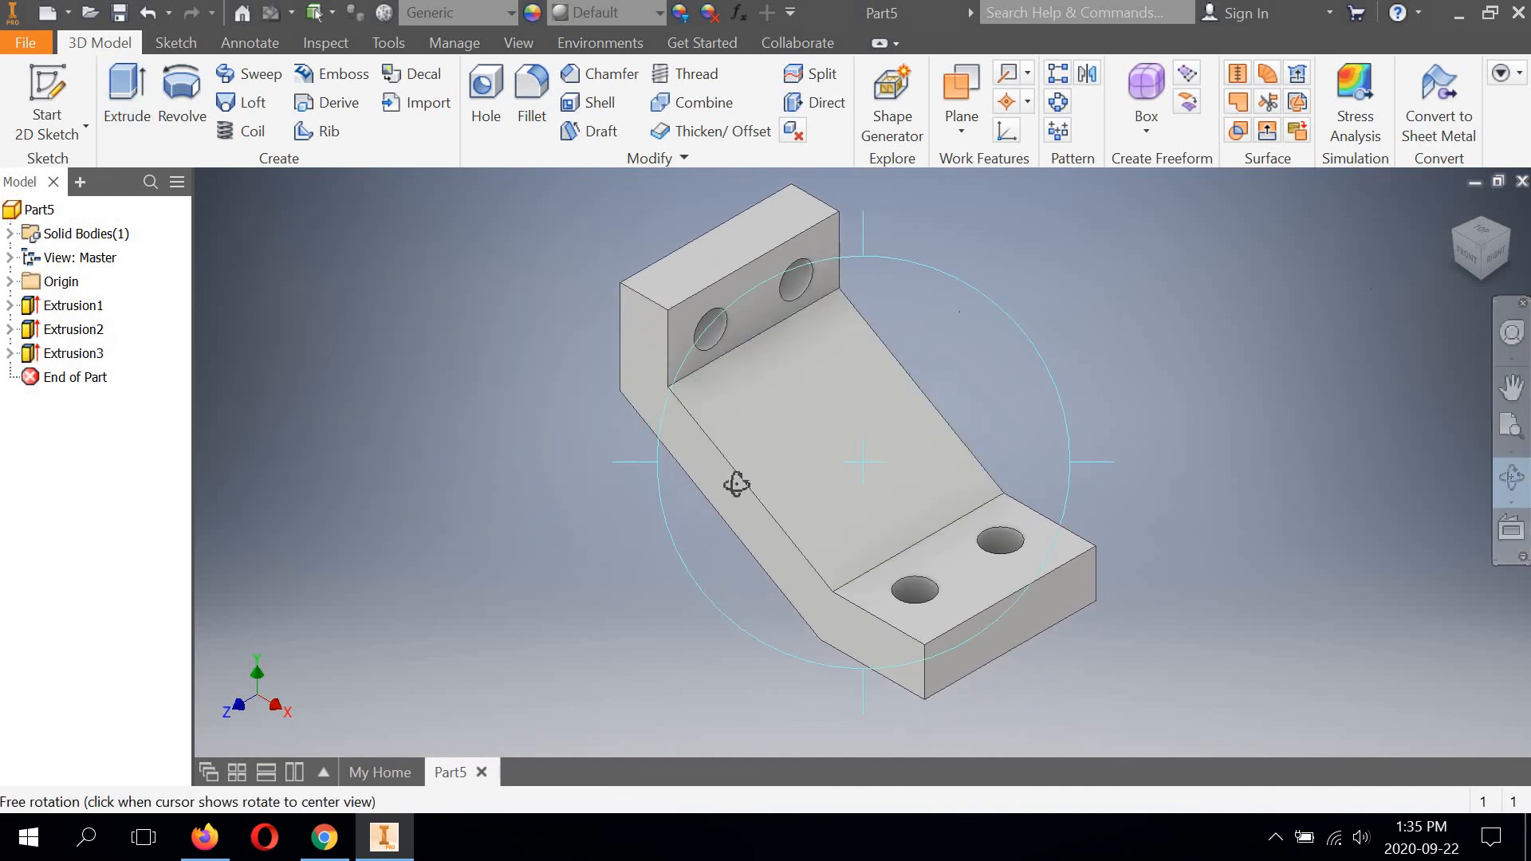
drag(736, 484, 852, 394)
drag(1481, 244, 1201, 242)
right_click(1281, 241)
click(1154, 341)
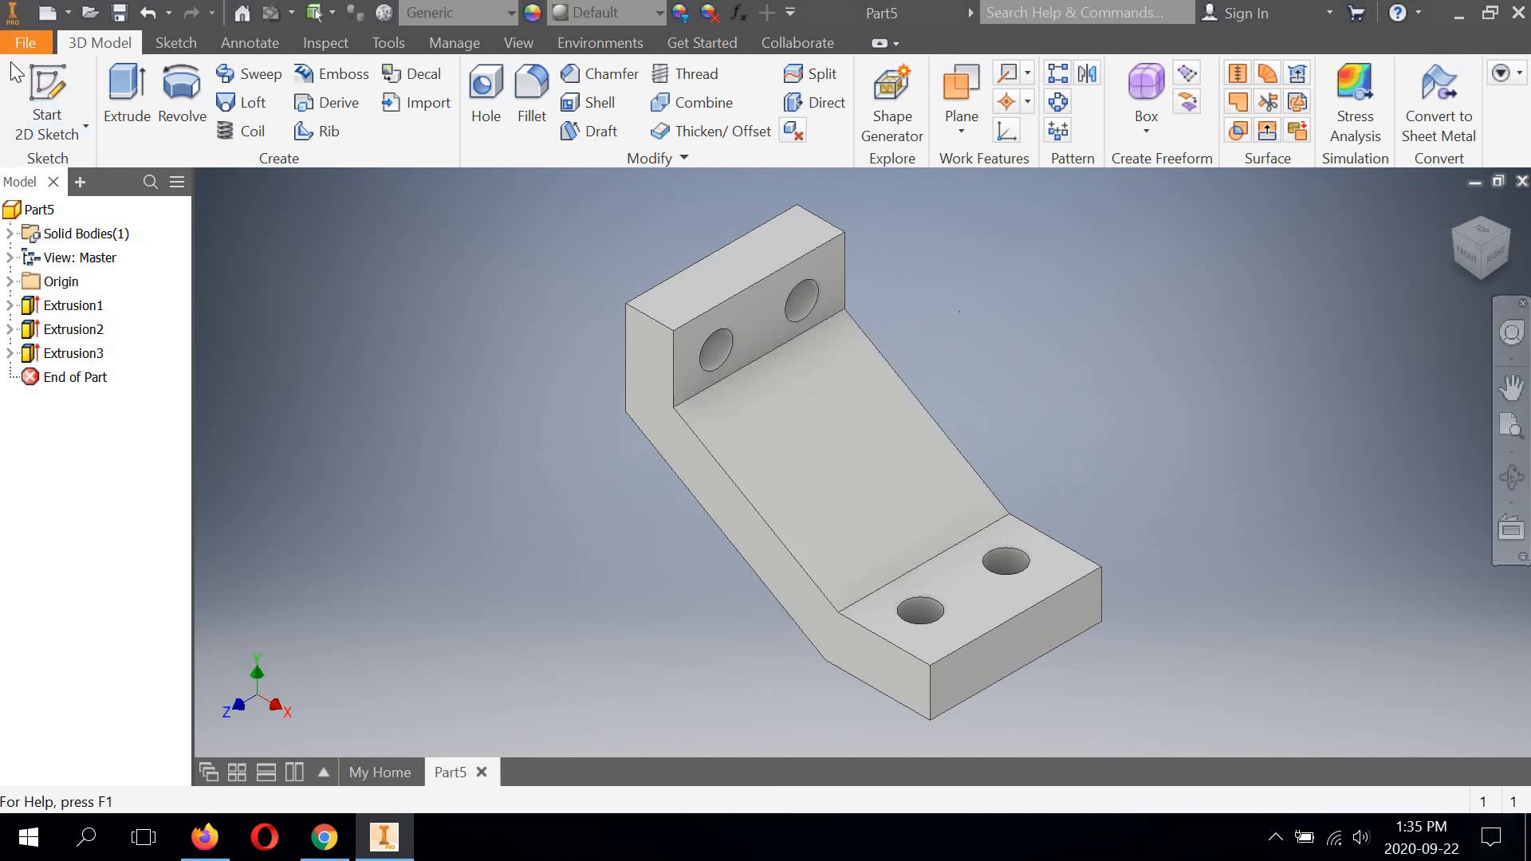
Save the part as RIGHT-ANGLE BRACE in the TDJ3M Basic Solid Modelling Lessons folder, as an Autodesk Inventor part.
click(25, 42)
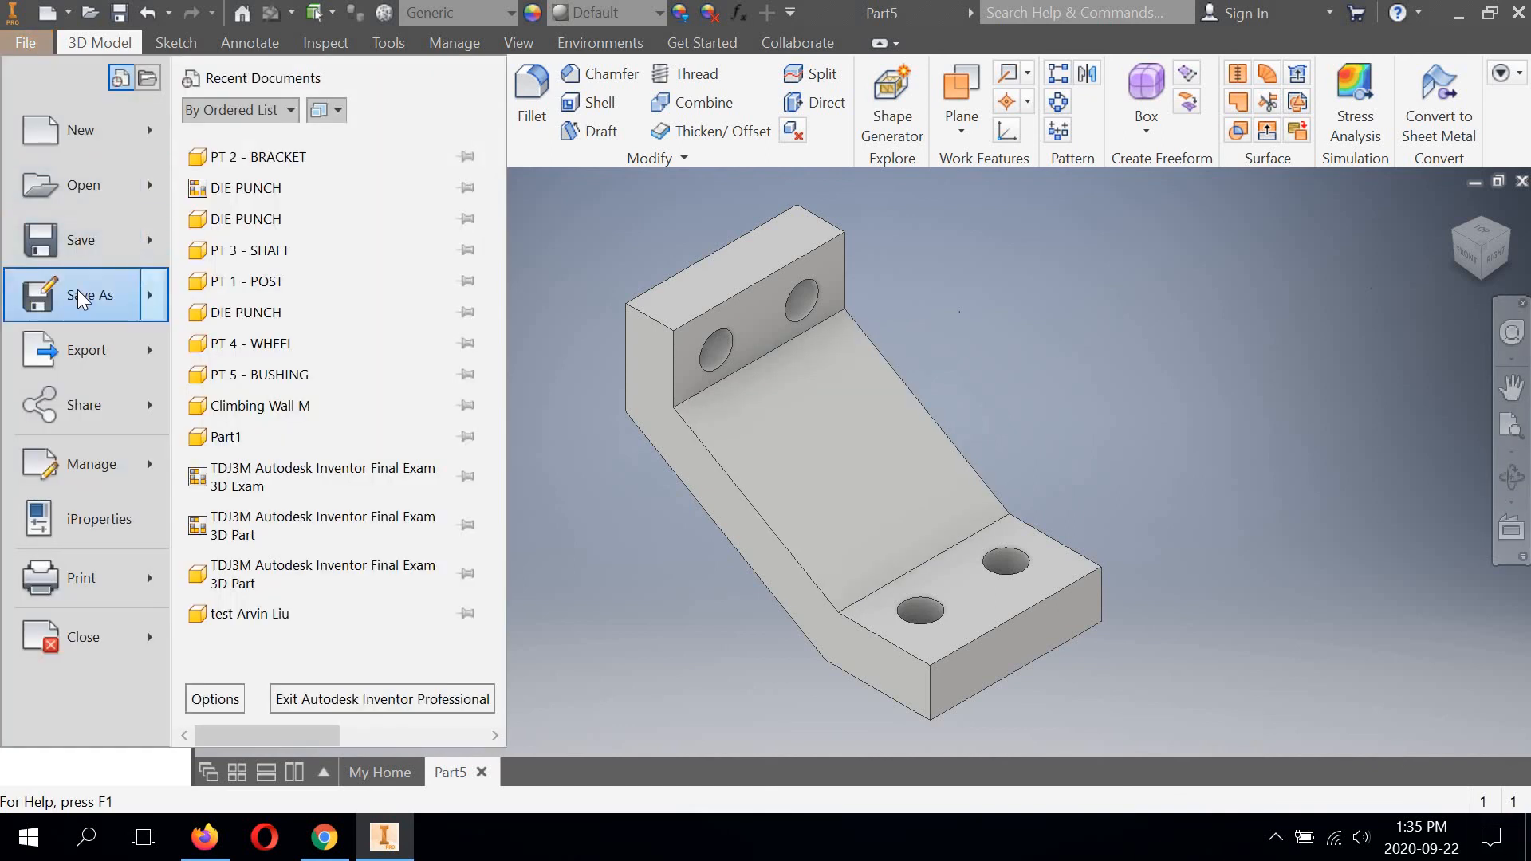
click(80, 299)
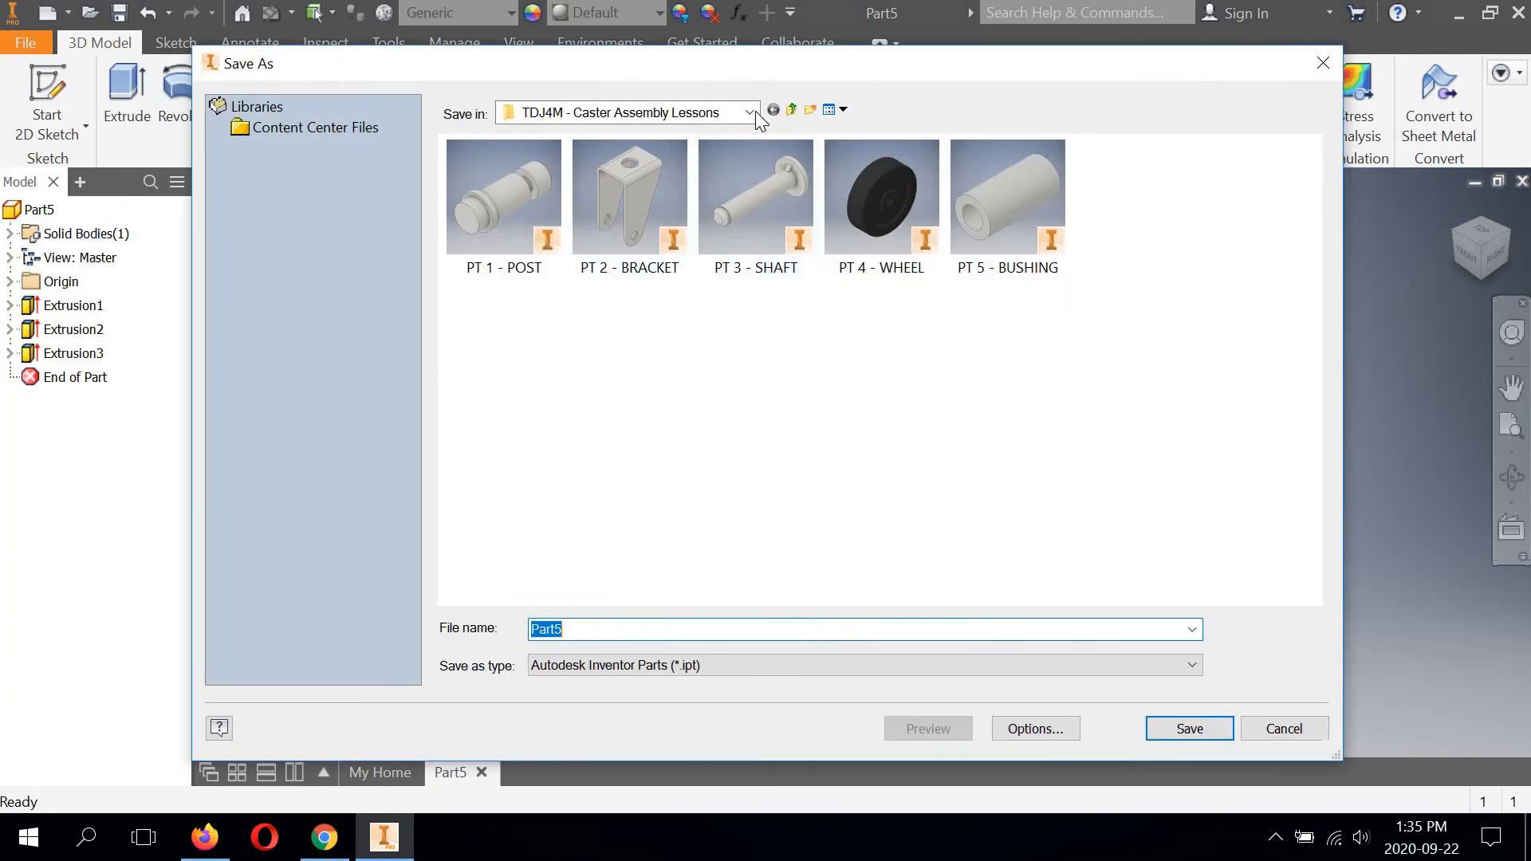
click(751, 112)
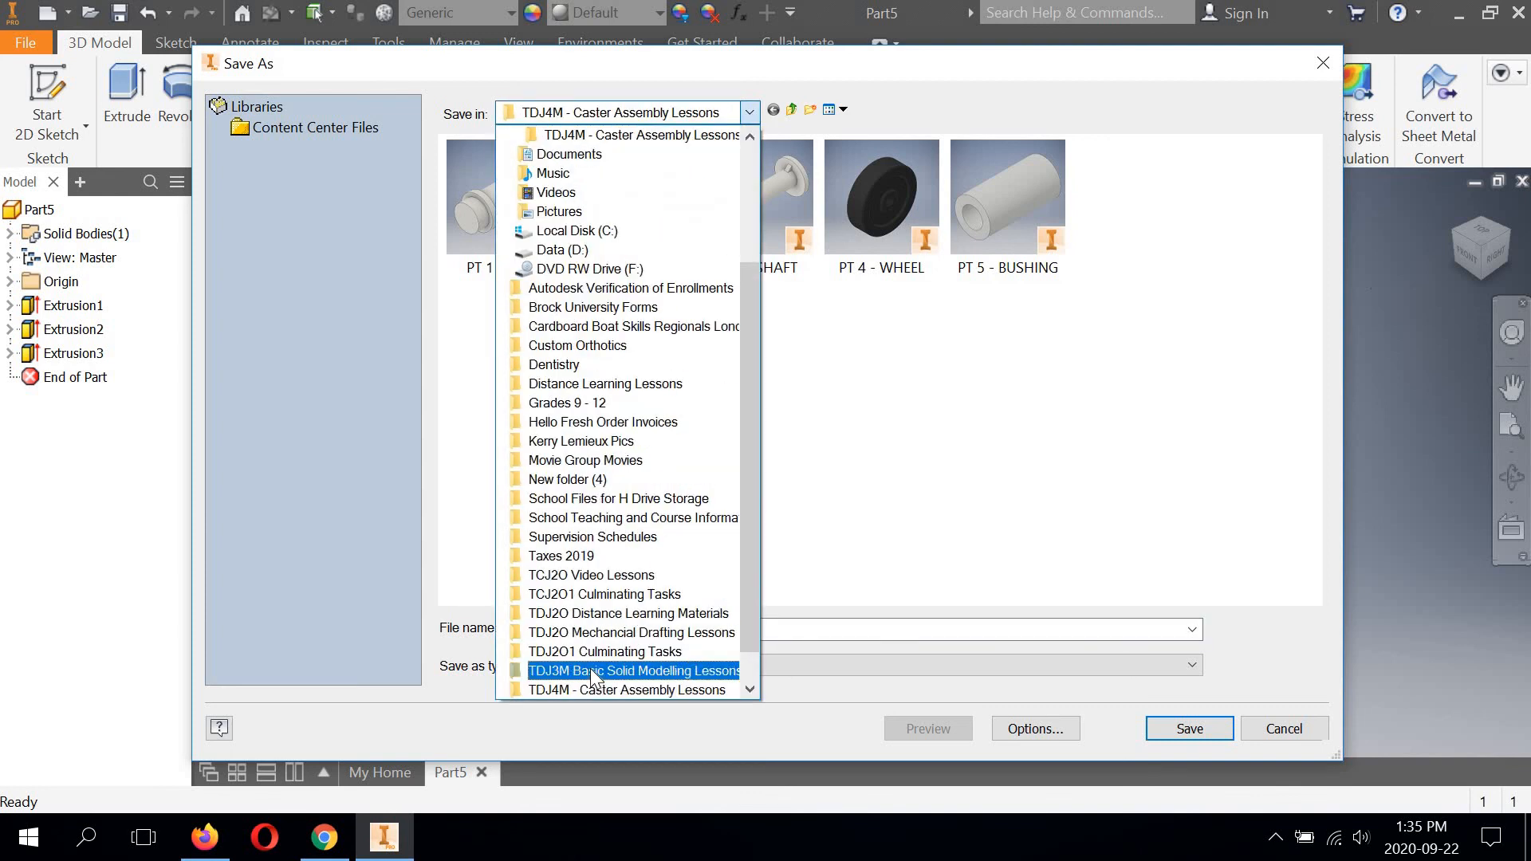
click(590, 668)
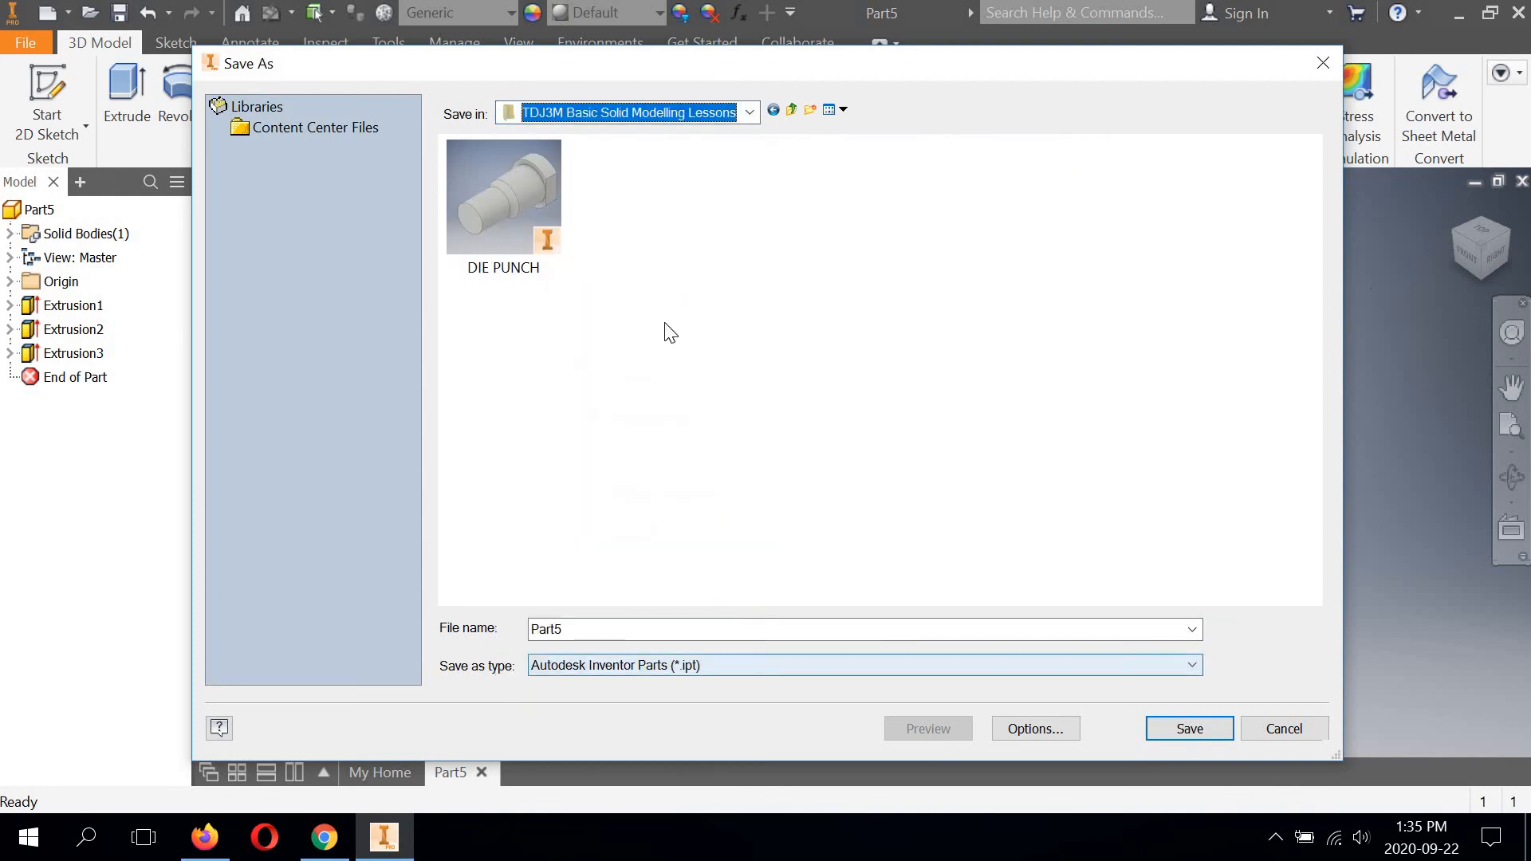
double_click(579, 629)
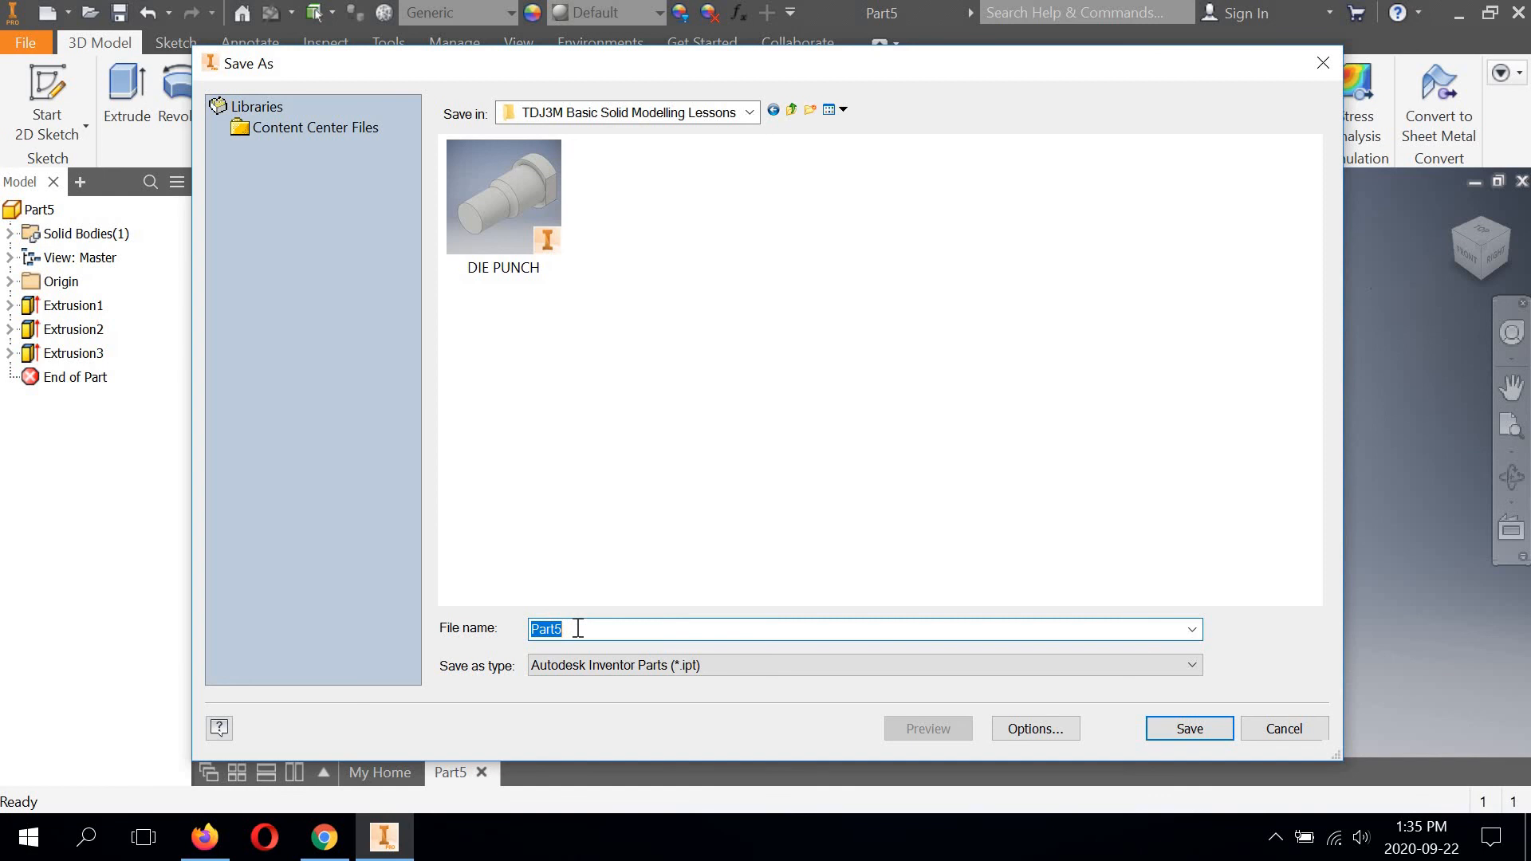
text(r)
key(BackSpace)
text(RIGHT-ANGLE BRACE)
click(1214, 724)
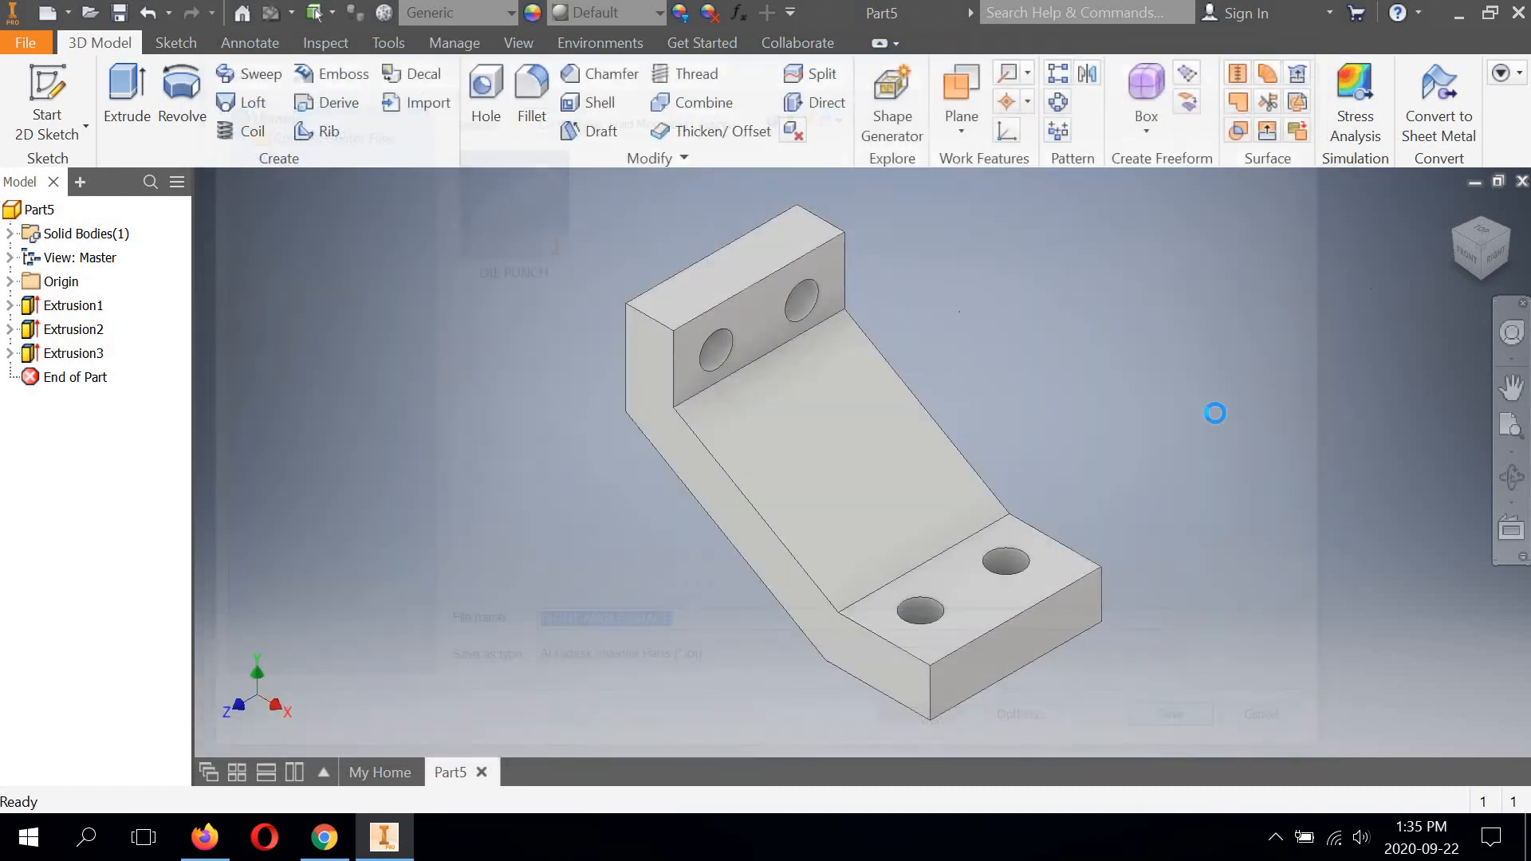